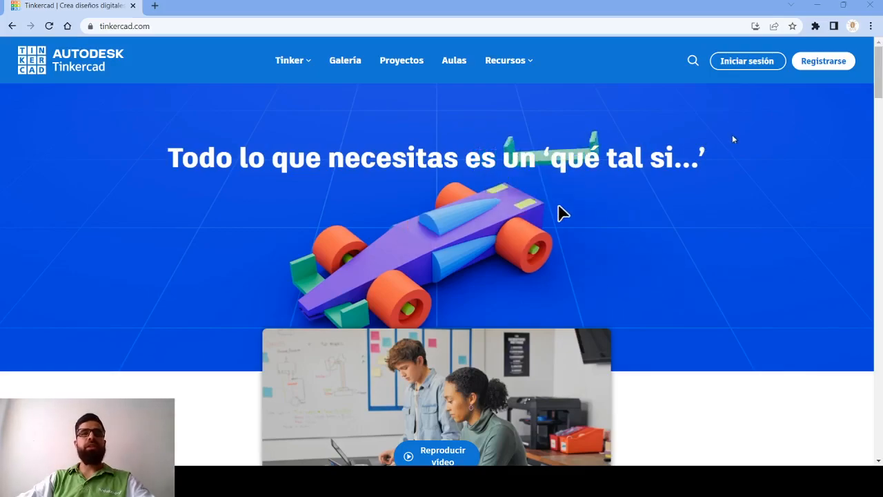
# - Open the sign-in form for personal accounts
pyautogui.click(755, 62)
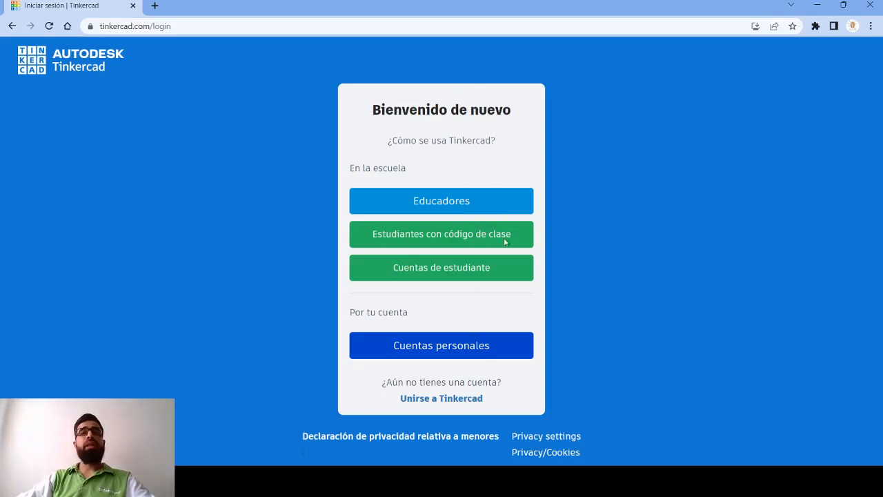
pyautogui.click(458, 345)
pyautogui.click(460, 185)
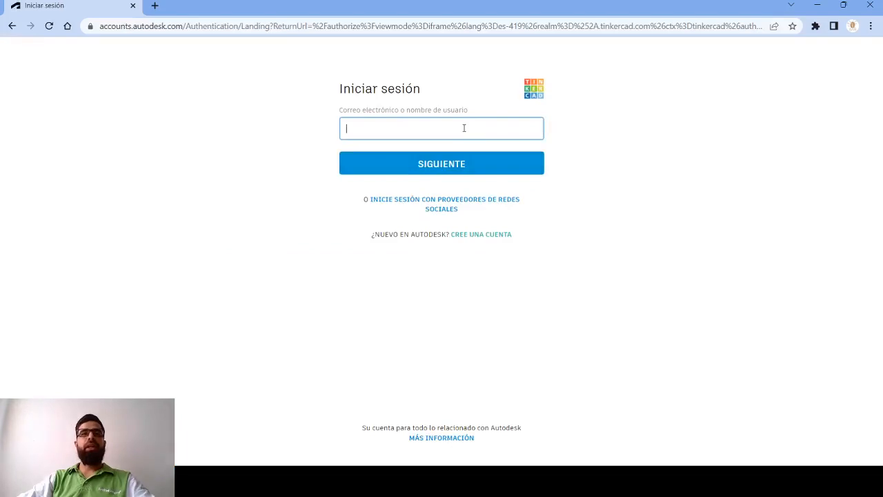
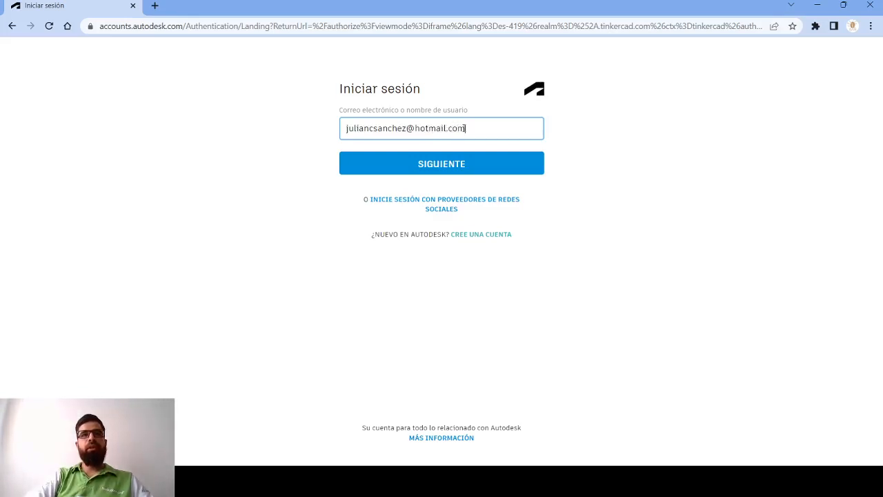
# - Sign in by entering the account e-mail and the account password
pyautogui.press('Return')
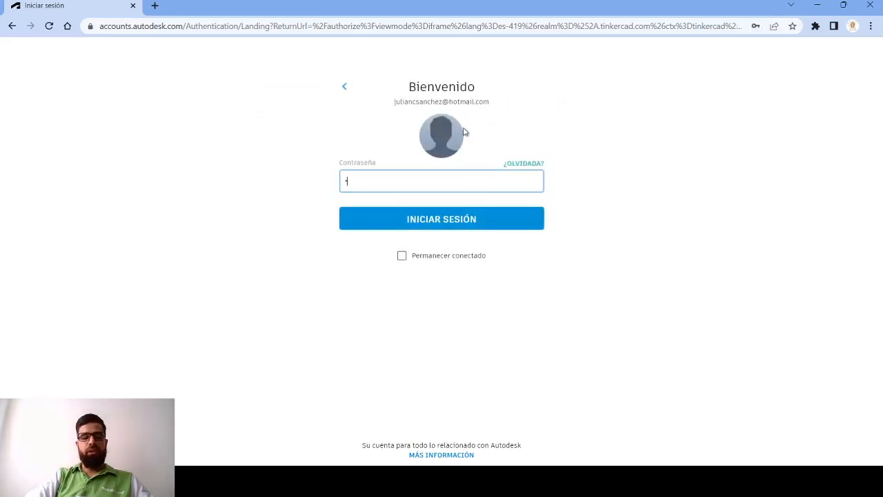
pyautogui.write('•••••••••••')
pyautogui.press('Return')
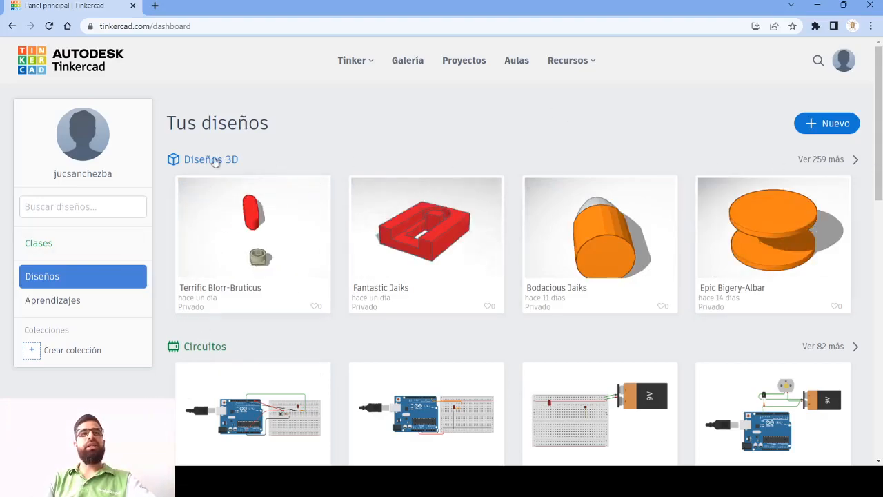
# - Browse the 3D designs, create a new 3D design and dismiss the notes tip
pyautogui.click(232, 161)
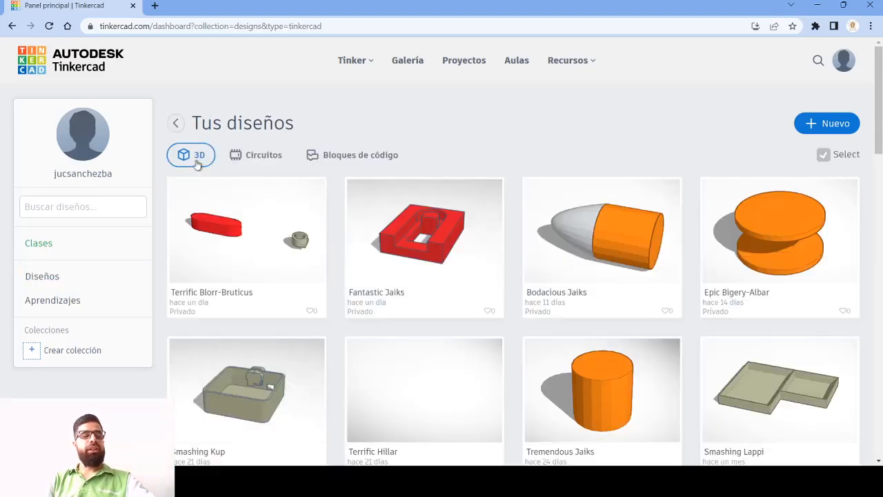
pyautogui.moveTo(668, 188)
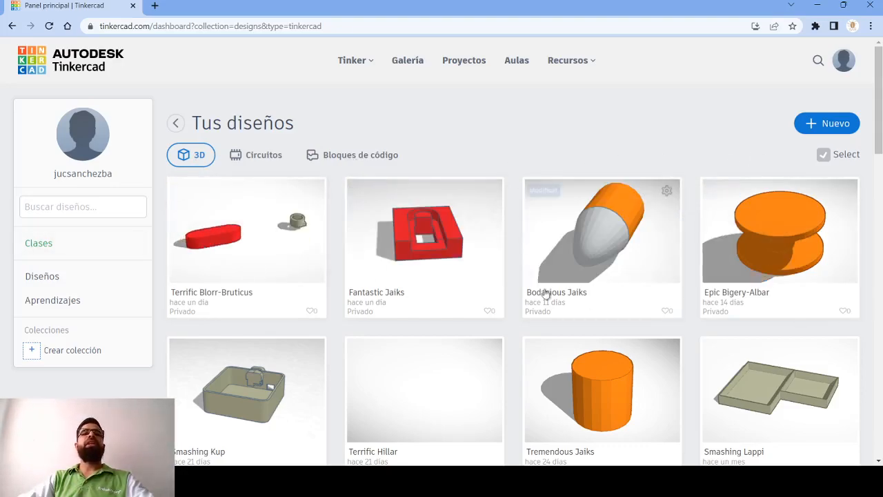
pyautogui.moveTo(743, 247)
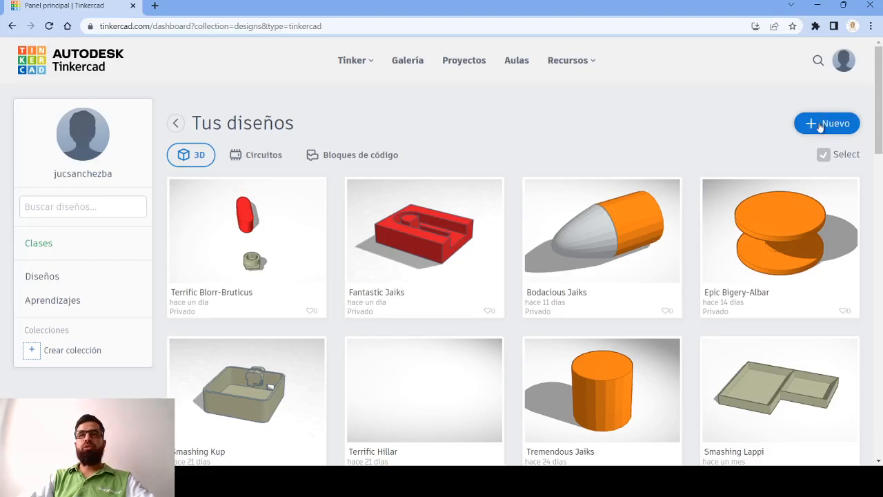
pyautogui.click(817, 126)
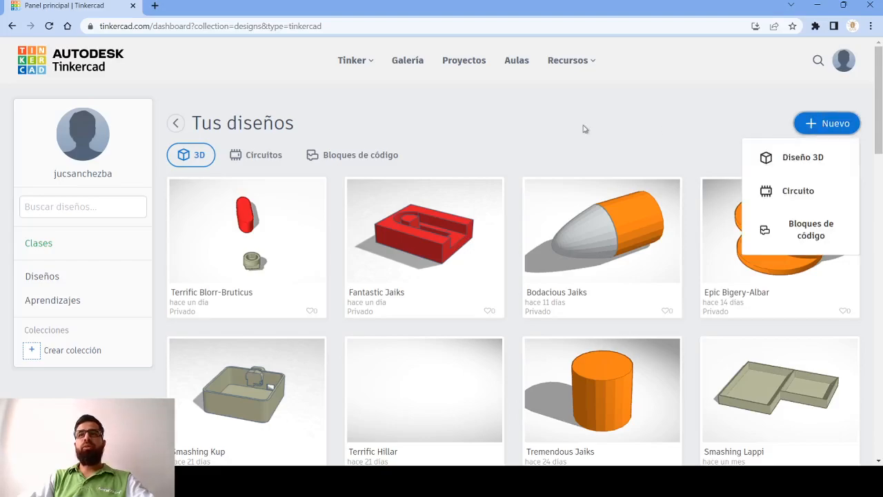
pyautogui.click(804, 160)
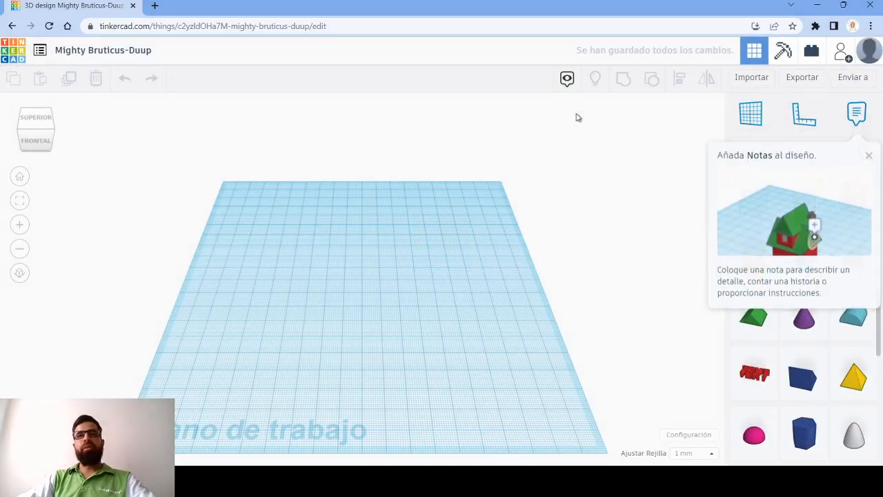
pyautogui.click(870, 158)
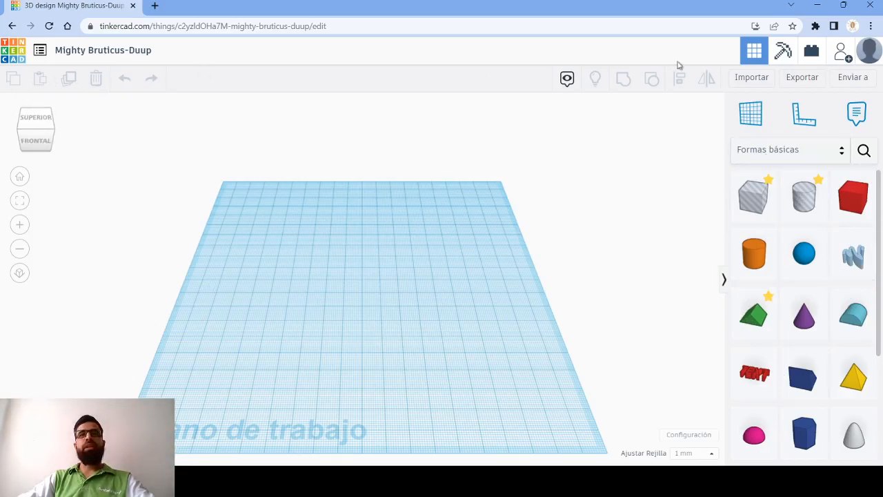
# - View the empty workplane from the top, front and right, shift it around, and return to the home view
pyautogui.click(38, 123)
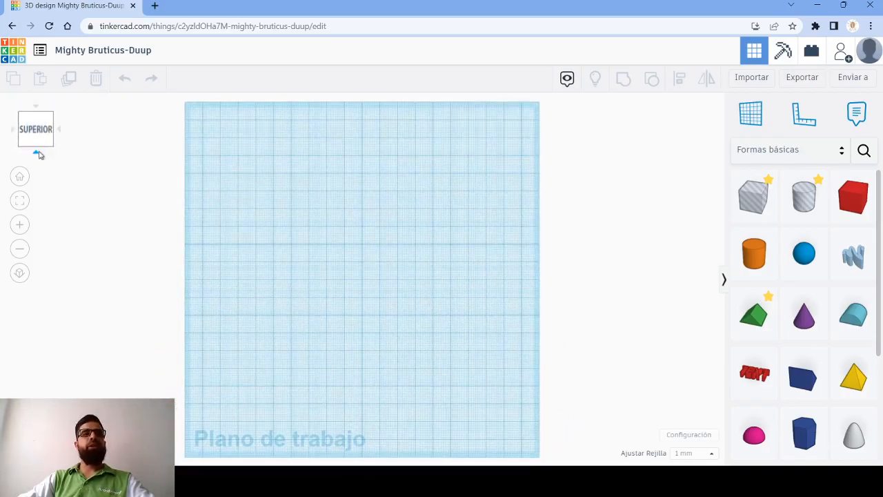
pyautogui.click(38, 153)
pyautogui.click(60, 132)
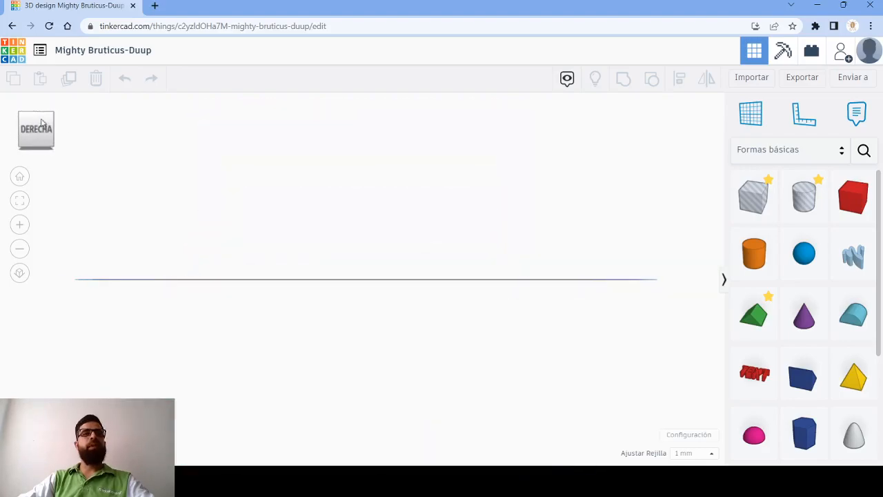
pyautogui.click(21, 123)
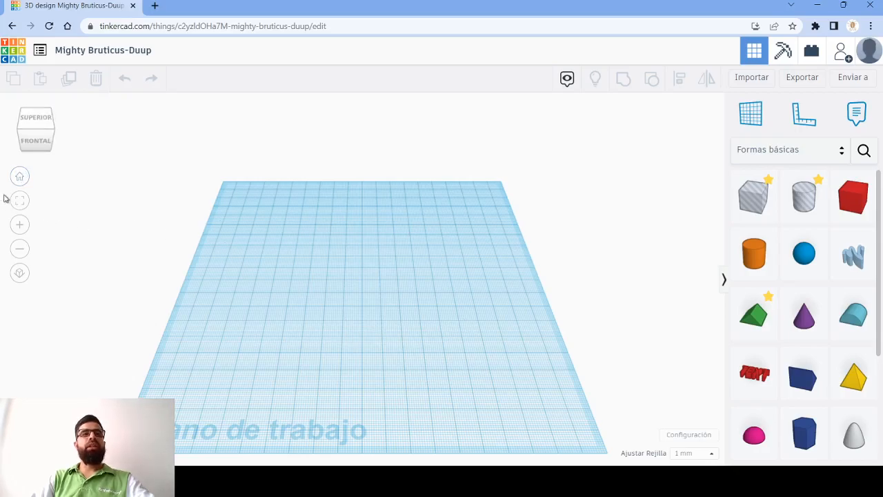
pyautogui.moveTo(453, 312); pyautogui.dragTo(720, 156, button='middle')
pyautogui.moveTo(396, 237); pyautogui.dragTo(1, 190, button='middle')
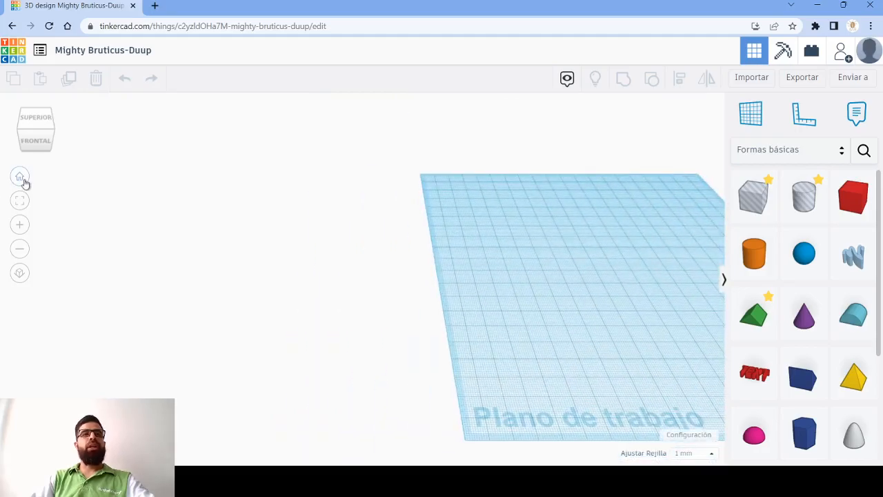
pyautogui.click(21, 179)
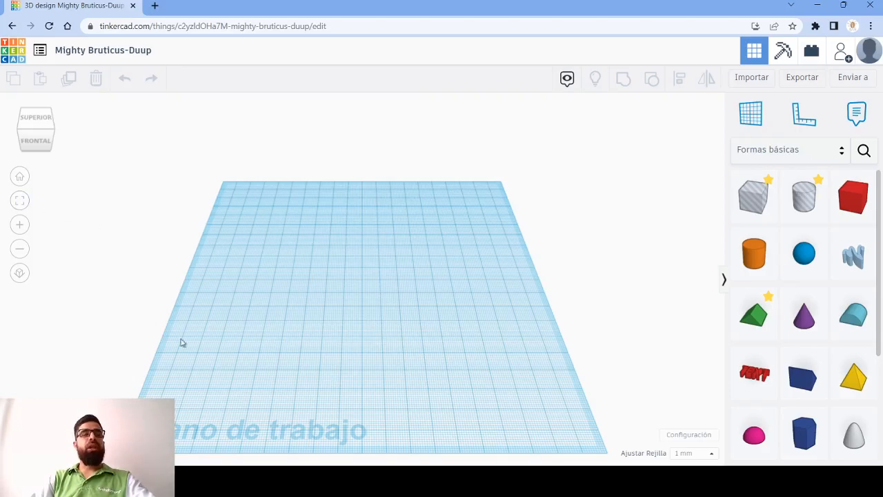
# - Zoom in and out on the empty workplane to compare magnification levels
pyautogui.click(18, 227)
pyautogui.click(20, 252)
pyautogui.click(19, 226)
pyautogui.click(20, 251)
pyautogui.scroll(-3, 486, 214)
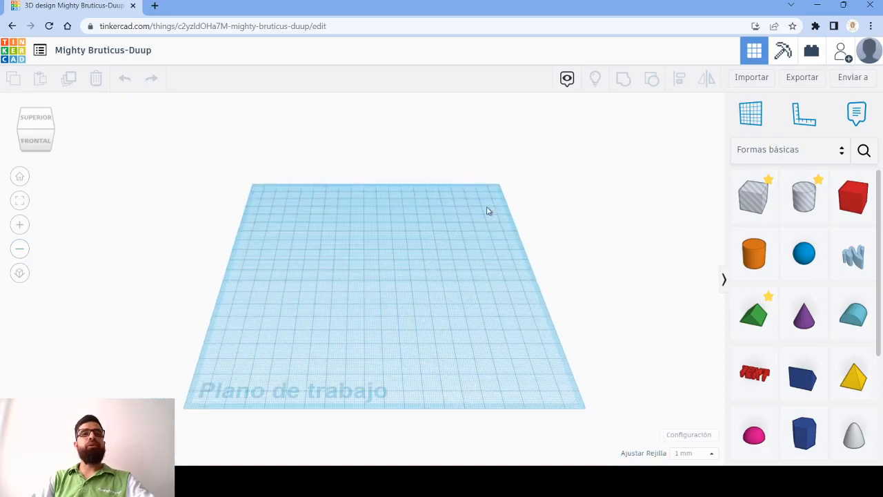
pyautogui.scroll(2, 486, 211)
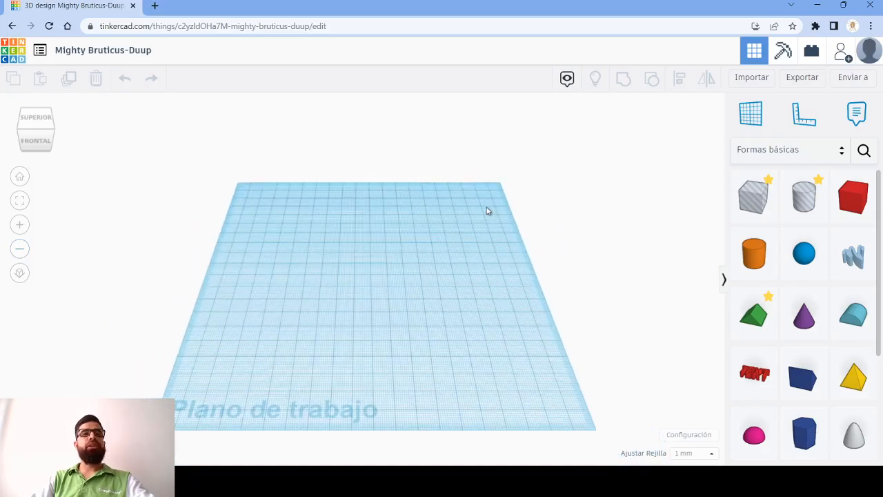
# - Compare the orthographic and perspective views of the workplane, finishing in perspective
pyautogui.click(20, 273)
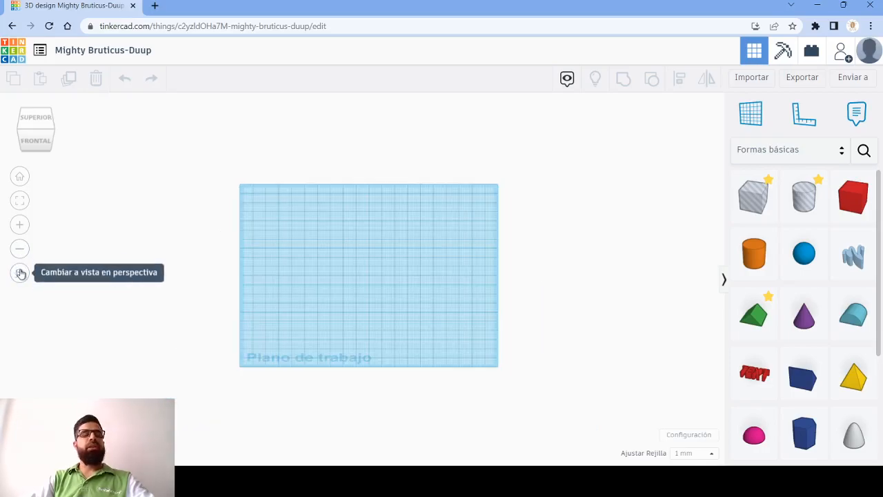
pyautogui.click(20, 274)
pyautogui.click(20, 273)
pyautogui.click(20, 273)
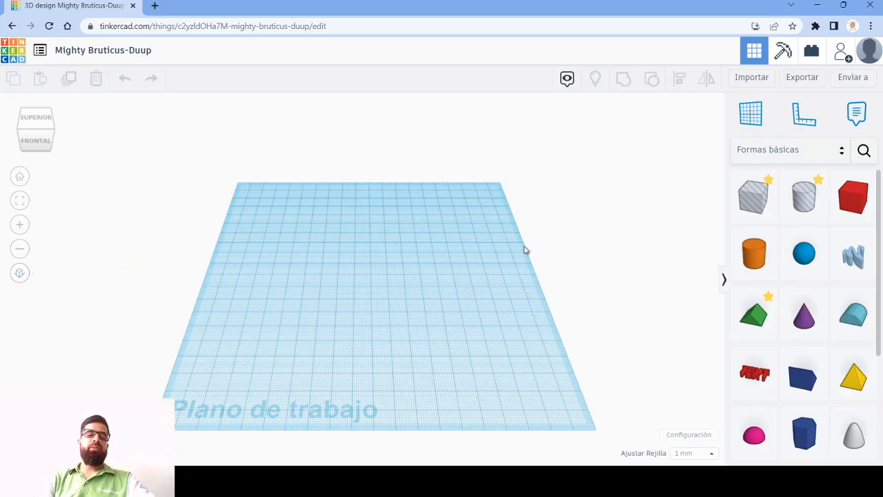
# - Examine the empty workplane from different angles, positions and distances by orbiting, panning and zooming
pyautogui.moveTo(456, 298); pyautogui.dragTo(585, 328, button='middle')
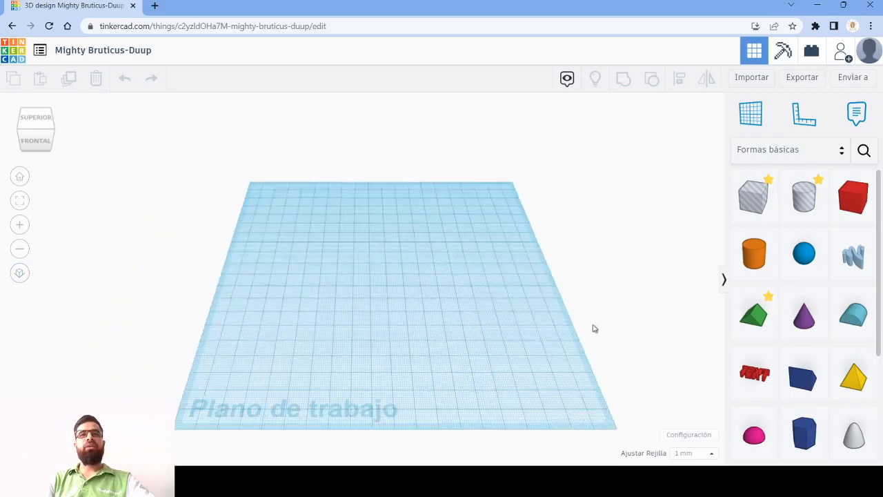
pyautogui.moveTo(532, 340); pyautogui.dragTo(544, 321, button='right')
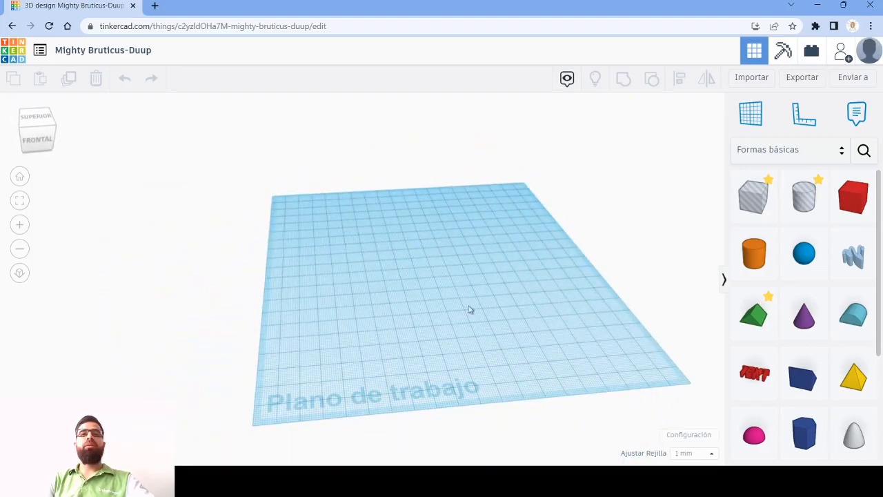
pyautogui.moveTo(513, 268); pyautogui.dragTo(561, 313, button='right')
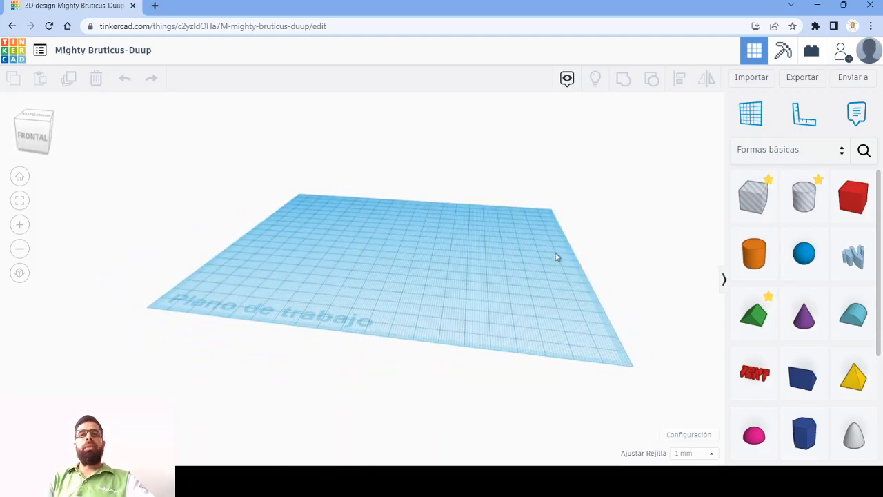
pyautogui.scroll(-2, 415, 245)
pyautogui.scroll(3, 426, 242)
pyautogui.scroll(-3, 426, 242)
pyautogui.moveTo(300, 268); pyautogui.dragTo(673, 372)
pyautogui.moveTo(315, 258); pyautogui.dragTo(447, 255, button='right')
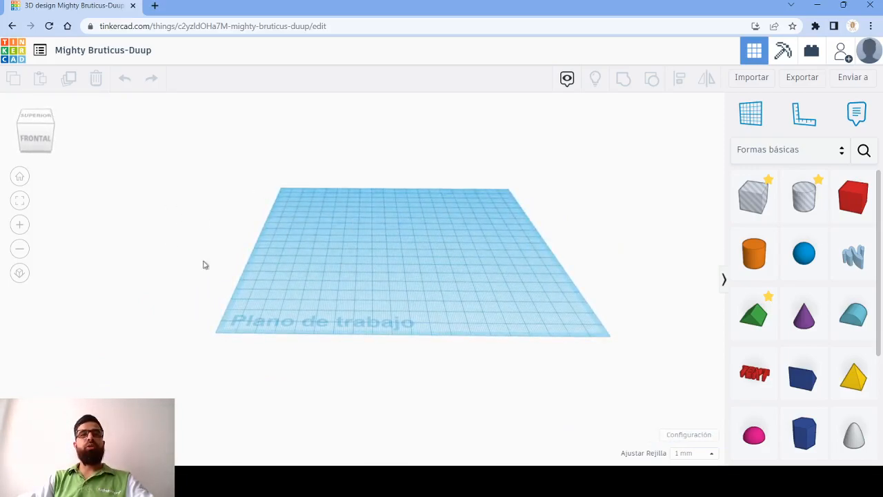
pyautogui.moveTo(383, 272); pyautogui.dragTo(315, 280)
pyautogui.moveTo(368, 272); pyautogui.dragTo(476, 328, button='middle')
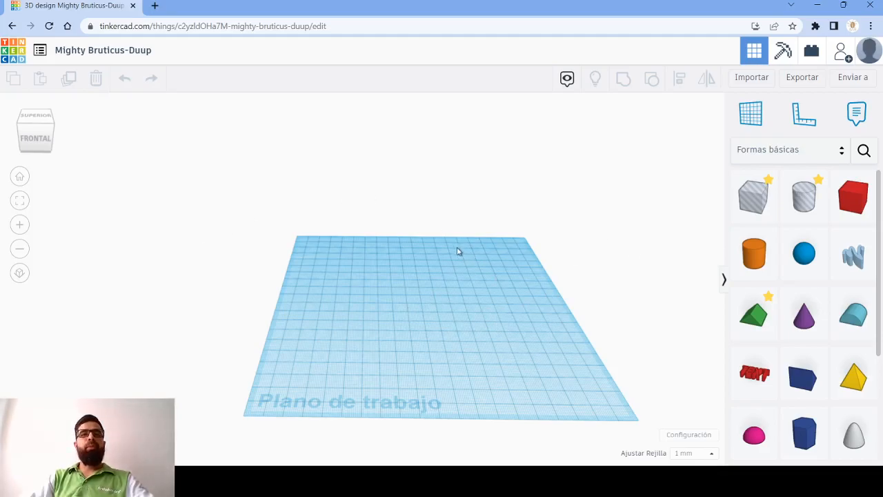
pyautogui.moveTo(460, 251); pyautogui.dragTo(331, 213, button='middle')
pyautogui.moveTo(390, 289); pyautogui.dragTo(425, 314, button='middle')
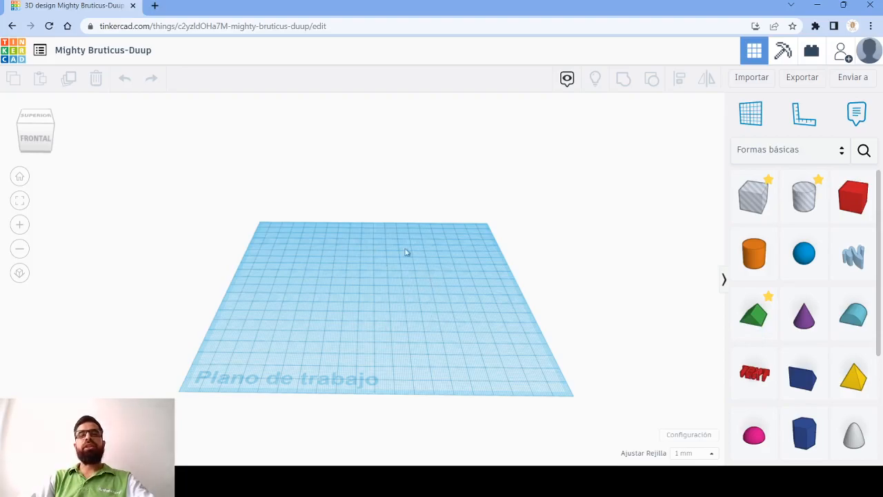
pyautogui.scroll(-3, 852, 316)
pyautogui.scroll(5, 845, 317)
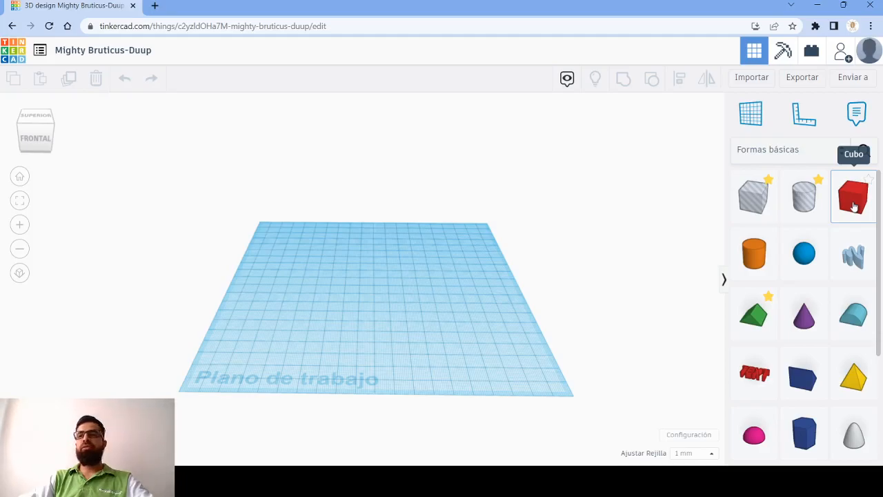
# - Place a solid red cube near the middle of the workplane and set its front-to-back depth to 60 mm
pyautogui.moveTo(856, 203); pyautogui.dragTo(395, 298)
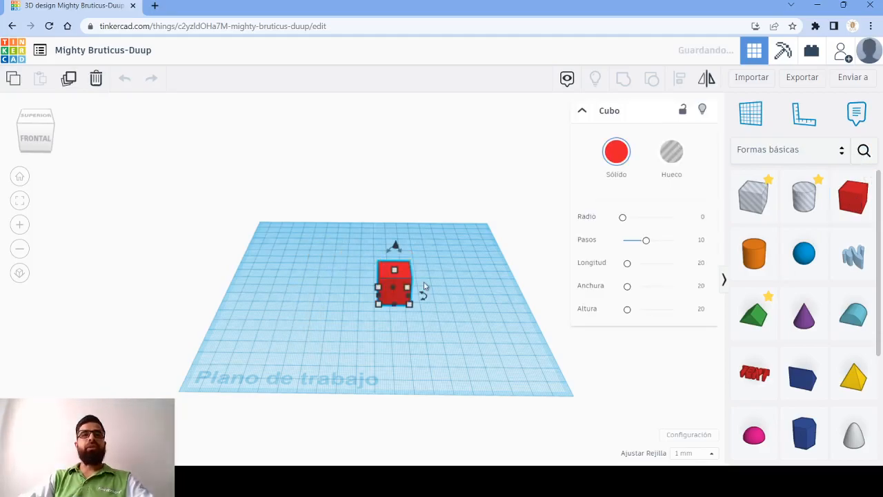
pyautogui.scroll(5, 425, 286)
pyautogui.click(391, 346)
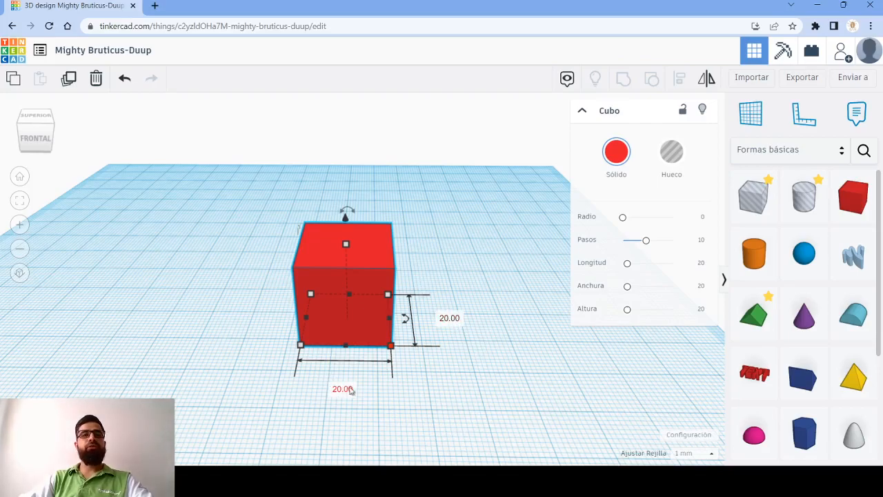
pyautogui.click(449, 319)
pyautogui.write('60')
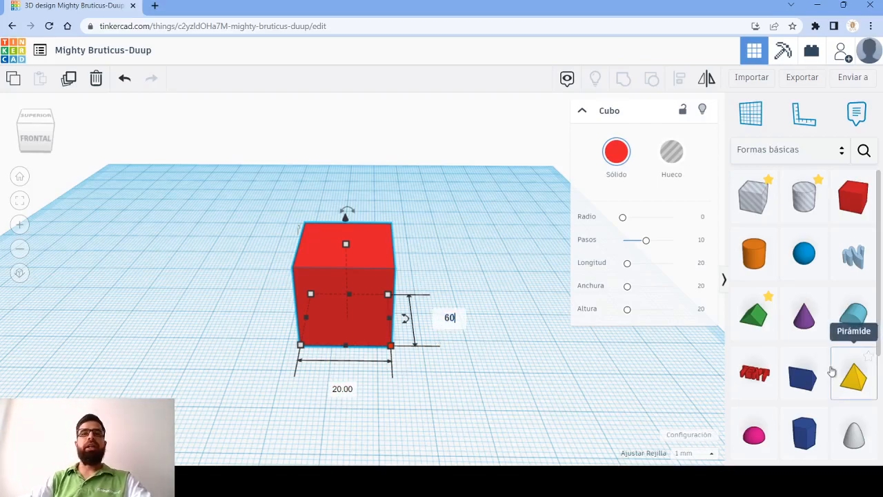
pyautogui.press('Return')
# - Set the red box's side-to-side width to 60 mm
pyautogui.scroll(-3, 424, 269)
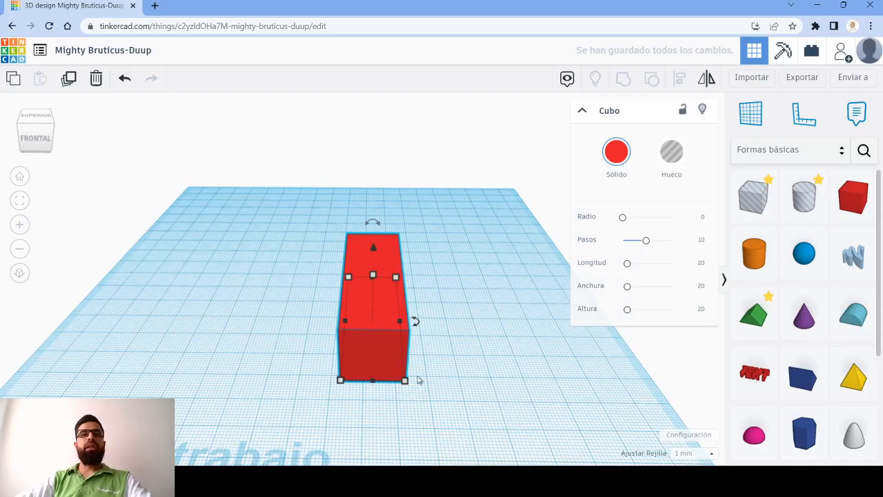
pyautogui.click(386, 433)
pyautogui.write('60')
pyautogui.press('Return')
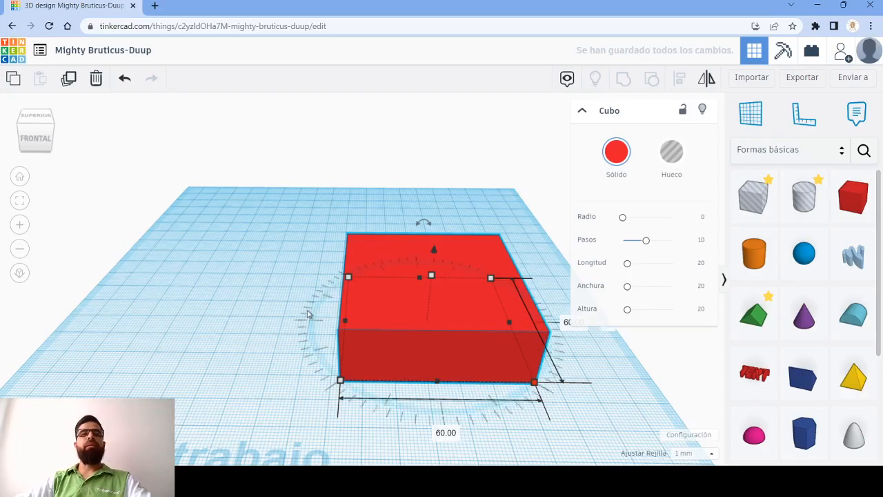
# - Examine the red box's height, width and depth dimensions at its handles, viewing it from several angles
pyautogui.press('f')
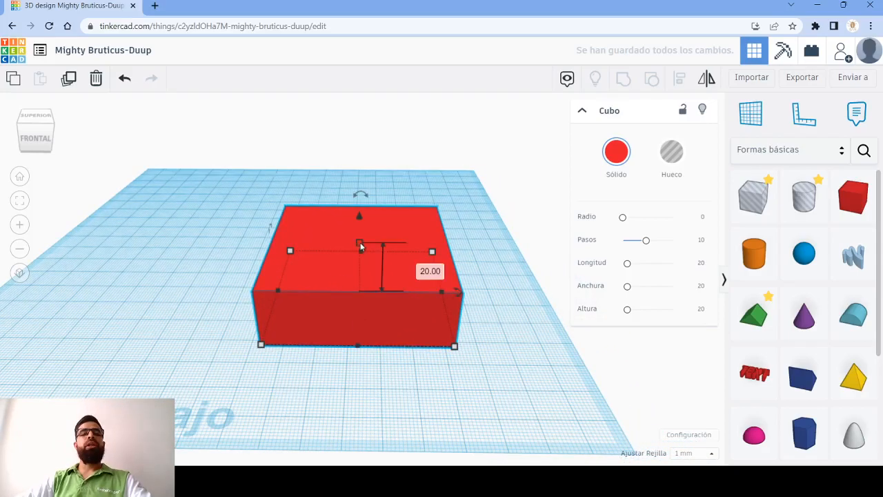
pyautogui.click(430, 270)
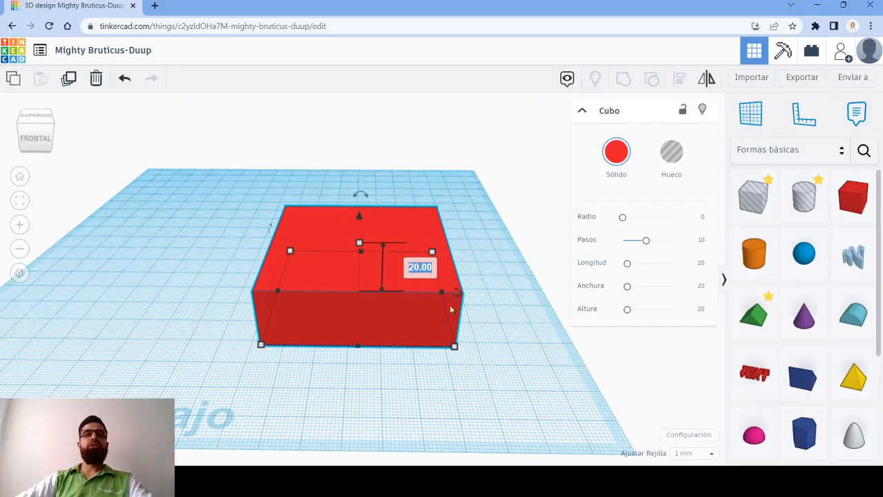
pyautogui.click(513, 302)
pyautogui.click(424, 259)
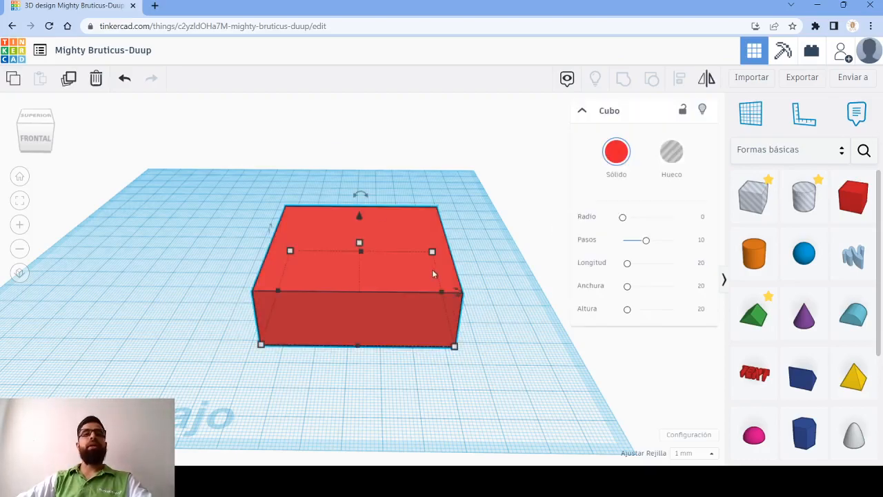
pyautogui.moveTo(358, 263)
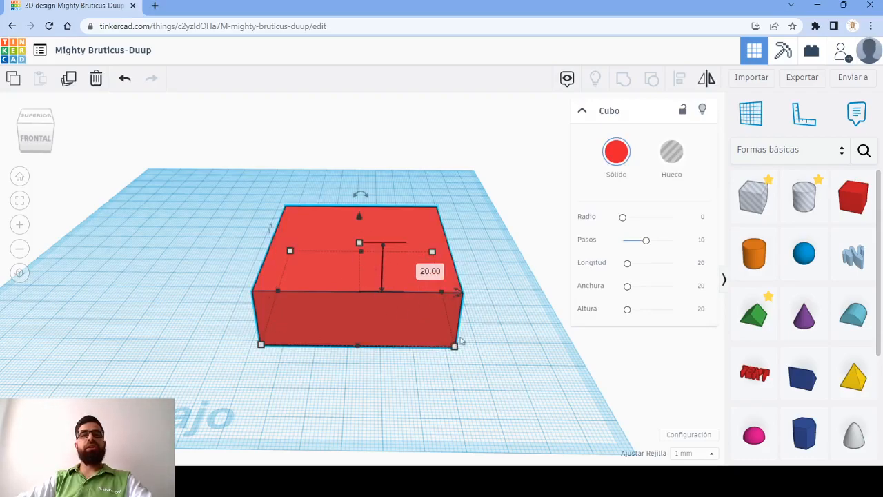
pyautogui.moveTo(294, 252)
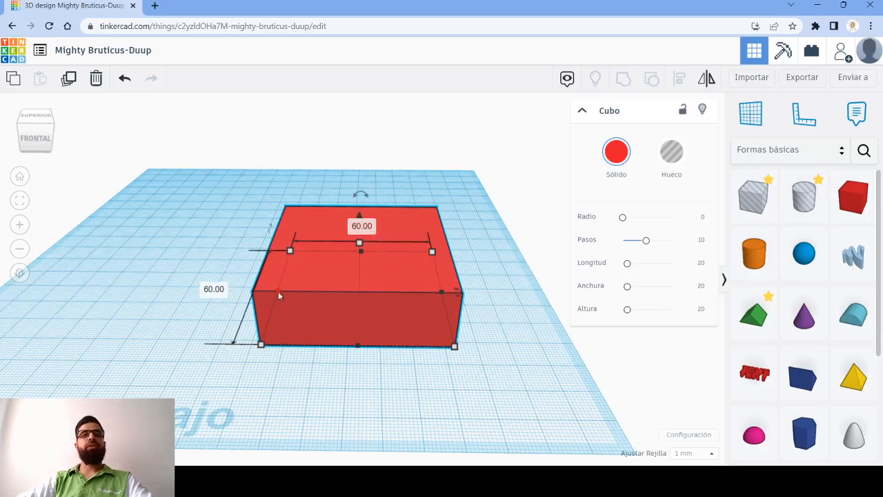
pyautogui.moveTo(277, 292)
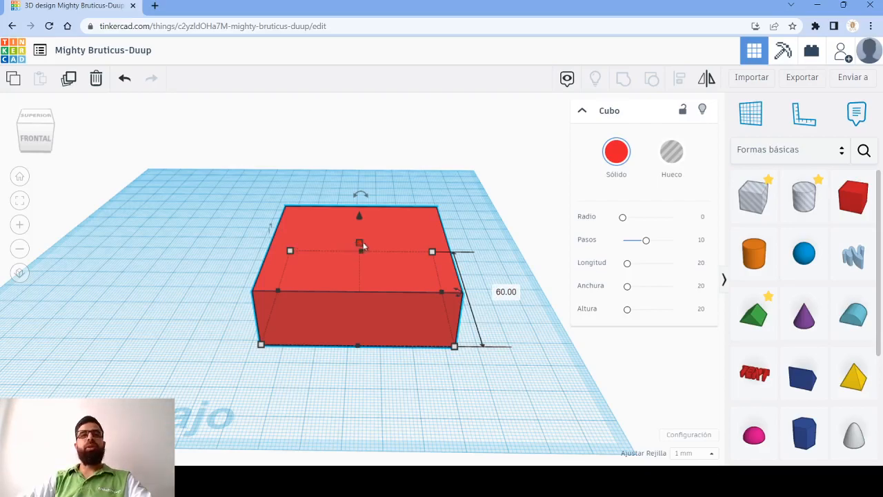
pyautogui.moveTo(337, 281); pyautogui.dragTo(322, 260, button='right')
pyautogui.moveTo(422, 314); pyautogui.dragTo(387, 235, button='right')
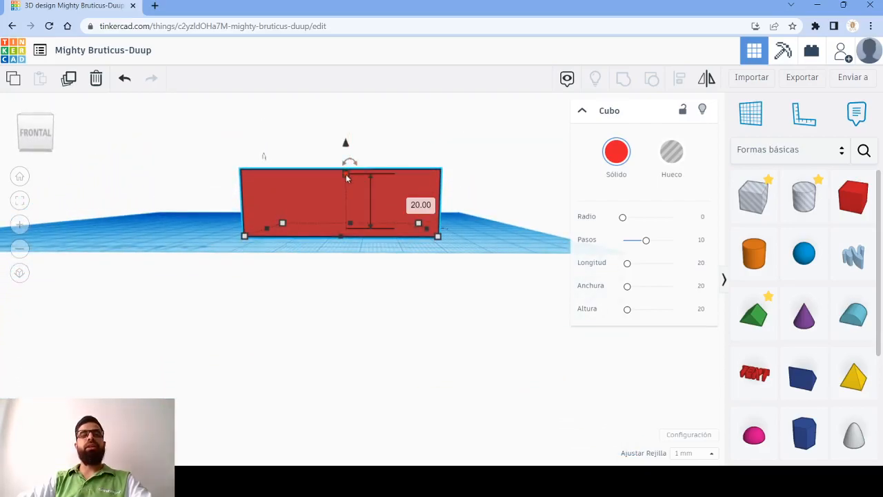
pyautogui.moveTo(346, 205); pyautogui.dragTo(408, 270, button='right')
pyautogui.moveTo(366, 342); pyautogui.dragTo(532, 224, button='right')
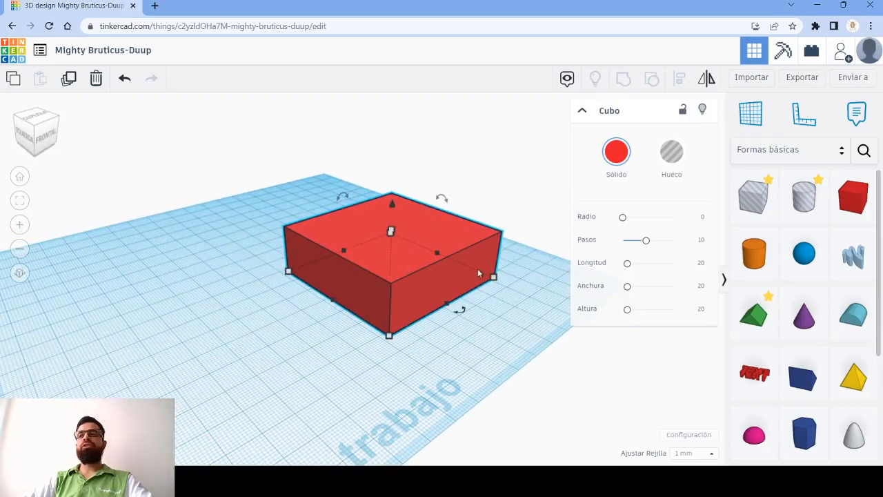
# - Set the red box's height to 40 mm
pyautogui.moveTo(390, 265); pyautogui.dragTo(387, 258, button='right')
pyautogui.moveTo(338, 238)
pyautogui.click(399, 258)
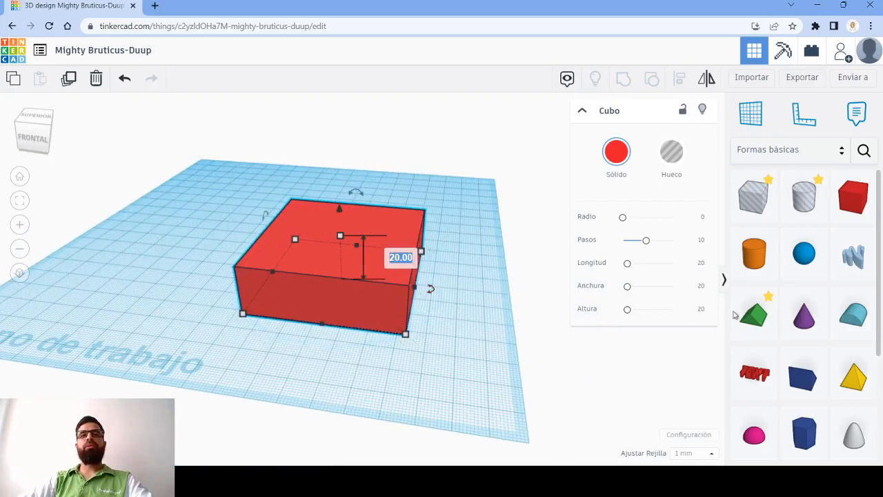
pyautogui.write('40')
pyautogui.press('Return')
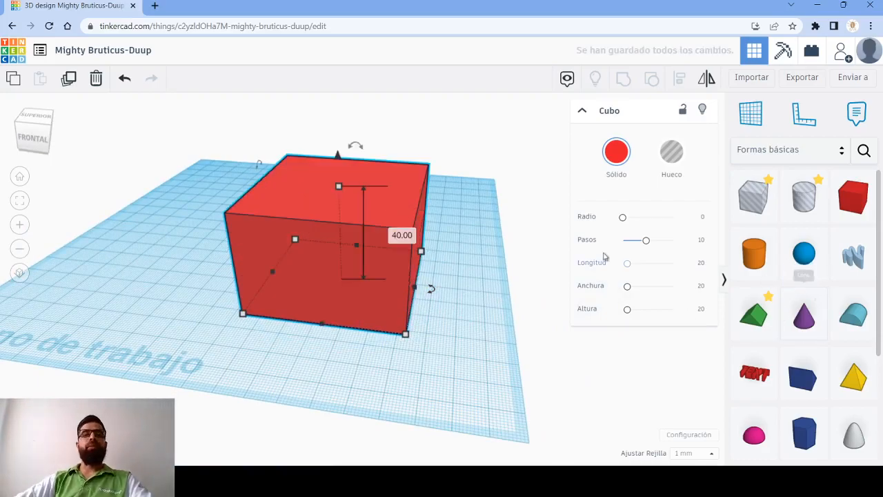
# - Place a hole box on the workplane to the left of the red box, clear of it
pyautogui.click(257, 360)
pyautogui.moveTo(147, 276); pyautogui.dragTo(404, 320, button='right')
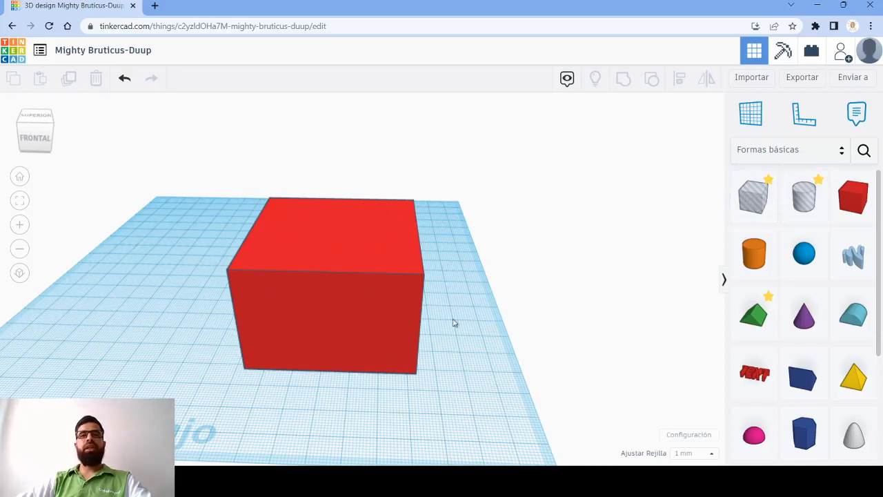
pyautogui.moveTo(753, 198); pyautogui.dragTo(139, 322)
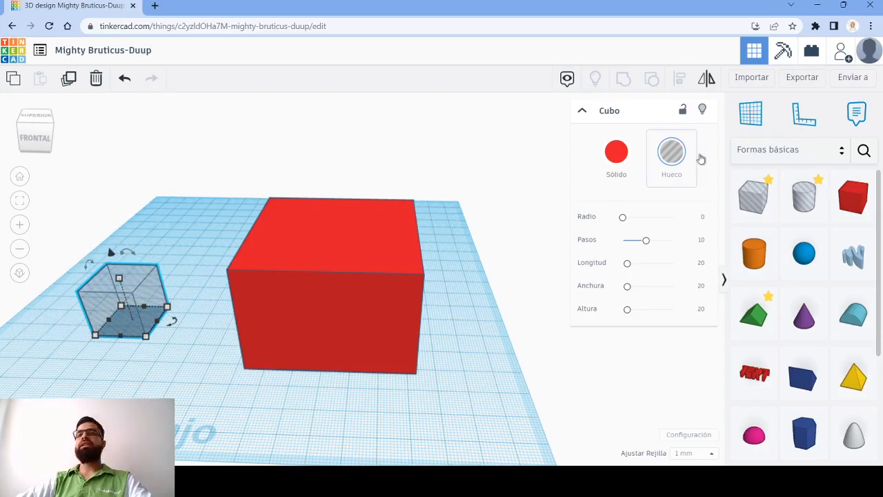
pyautogui.moveTo(147, 339)
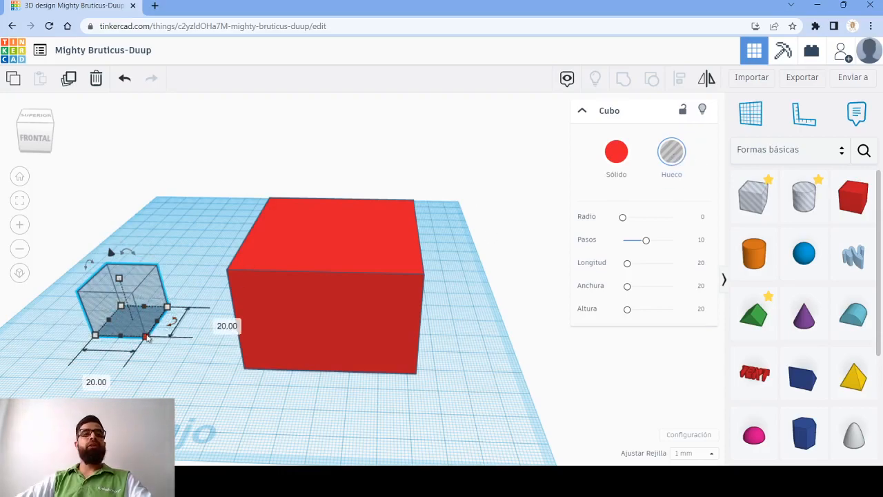
# - Set the hole box's side-to-side width and front-to-back depth to 56 mm each
pyautogui.click(331, 356)
pyautogui.moveTo(416, 374)
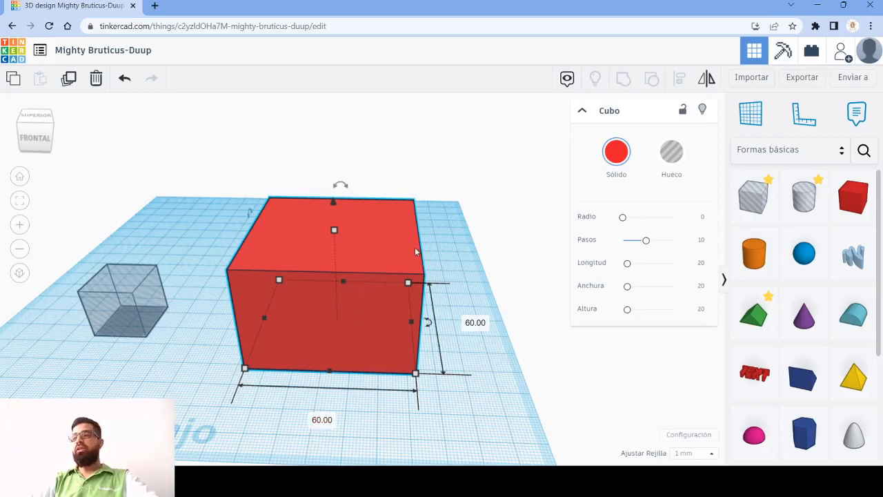
pyautogui.click(135, 321)
pyautogui.click(85, 378)
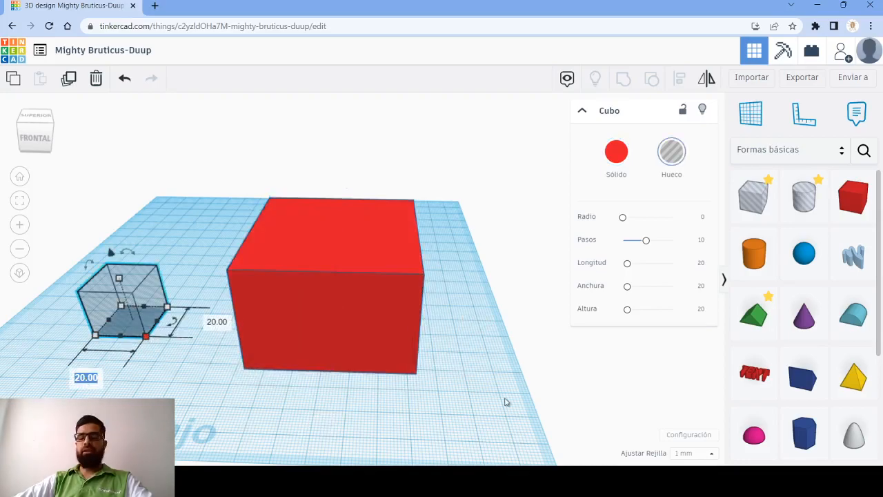
pyautogui.write('56')
pyautogui.press('Return')
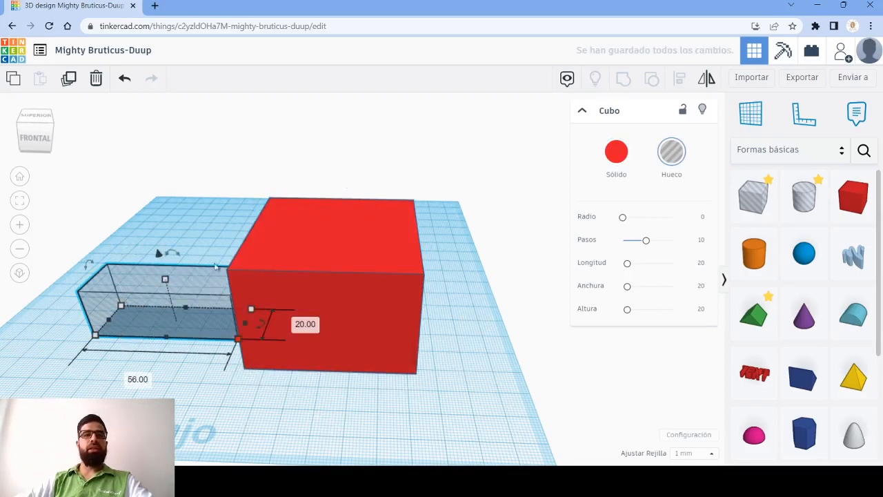
pyautogui.click(305, 324)
pyautogui.write('56')
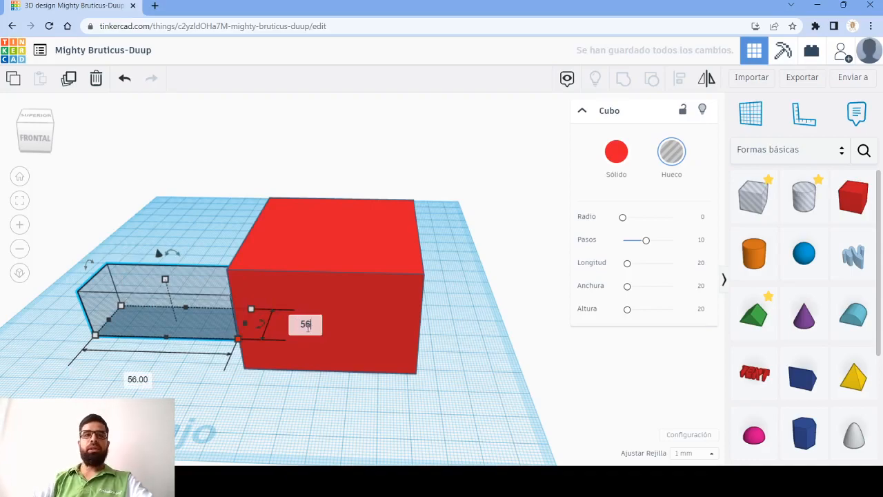
pyautogui.press('Return')
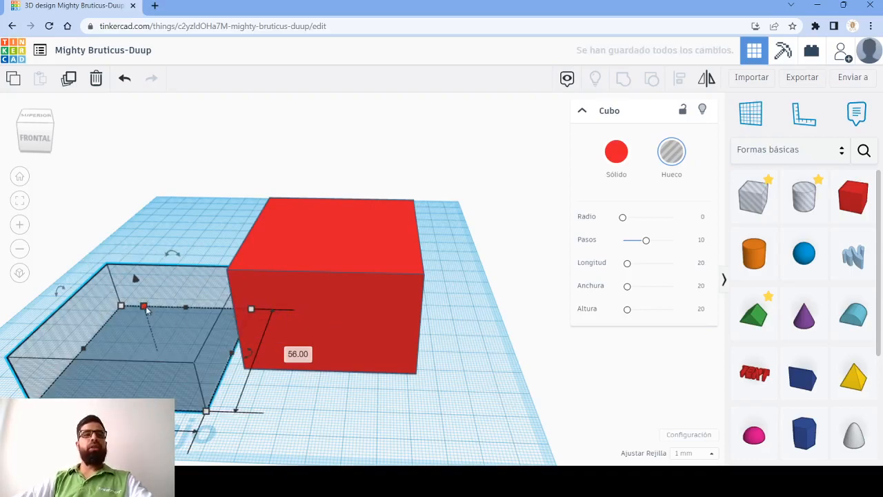
# - Set the hole box's height to 38 mm and deselect it
pyautogui.click(207, 328)
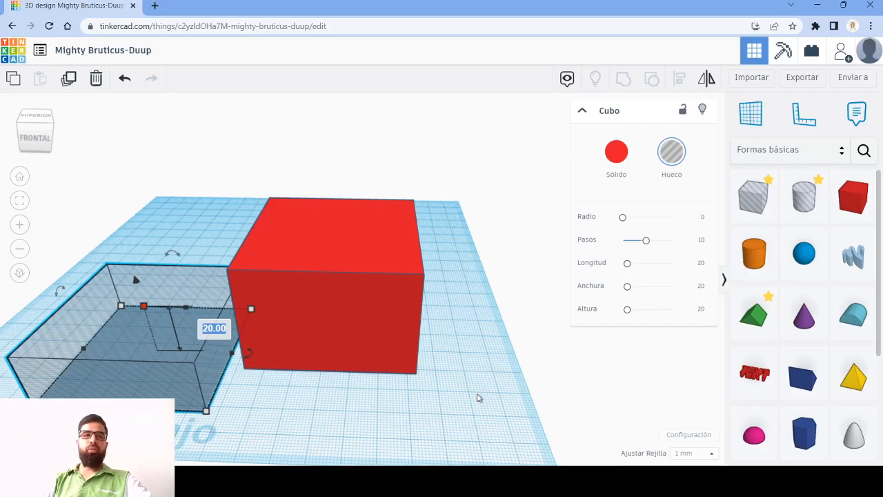
pyautogui.write('38')
pyautogui.press('Return')
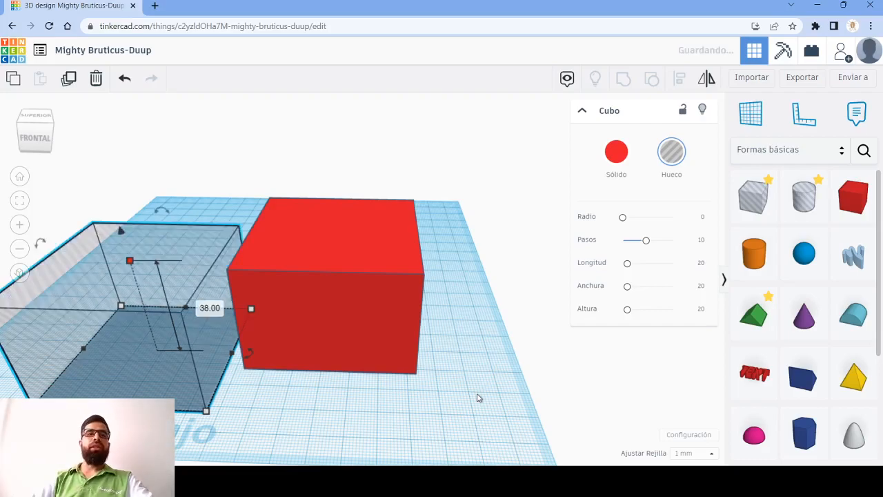
pyautogui.click(276, 437)
pyautogui.moveTo(276, 437); pyautogui.dragTo(300, 357, button='right')
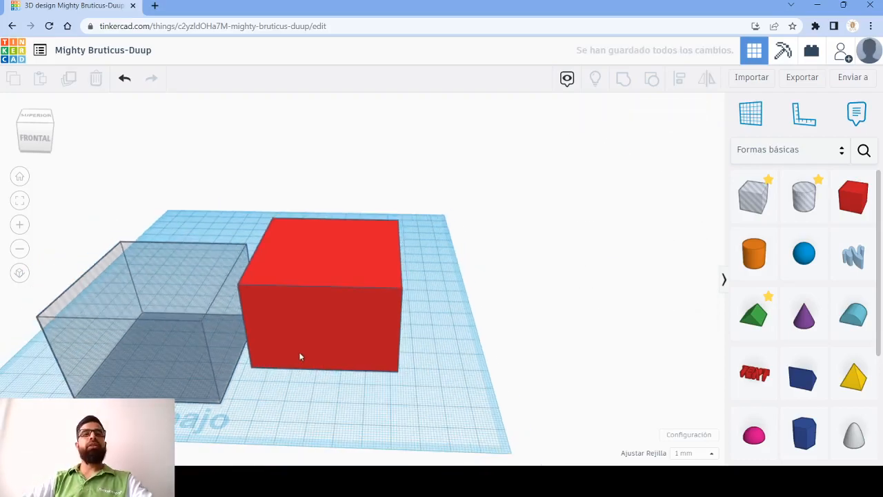
# - Select both boxes and start Align with the red box as the fixed reference
pyautogui.moveTo(186, 361); pyautogui.dragTo(276, 332, button='middle')
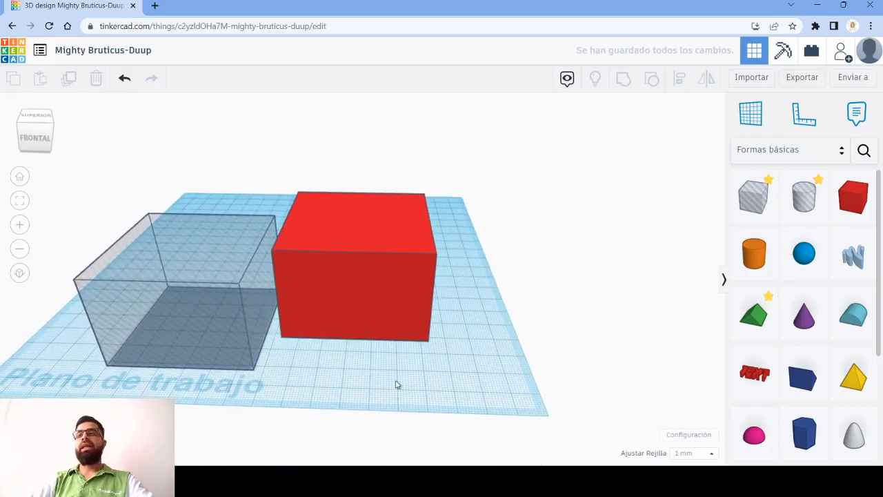
pyautogui.moveTo(110, 148); pyautogui.dragTo(619, 418)
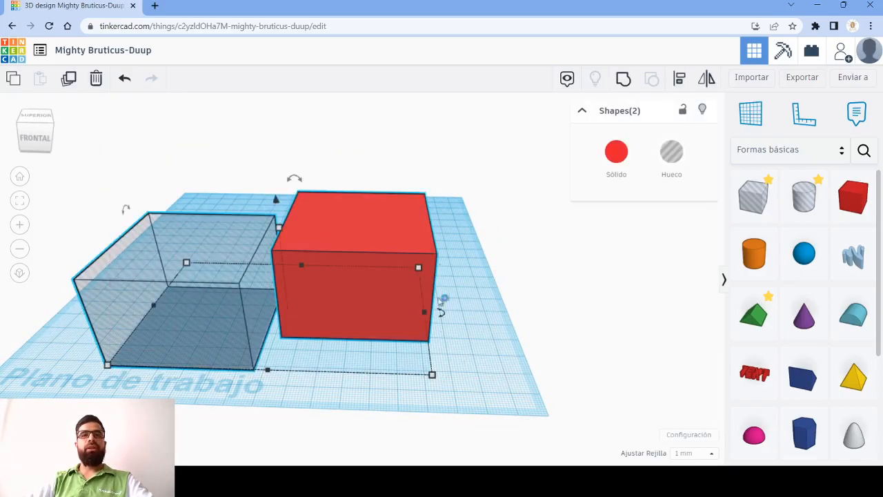
pyautogui.click(681, 79)
pyautogui.moveTo(510, 337); pyautogui.dragTo(532, 362, button='middle')
pyautogui.moveTo(532, 362)
pyautogui.mouseDown(button='right')
pyautogui.moveTo(517, 361)
pyautogui.moveTo(525, 357)
pyautogui.mouseUp(button='right')
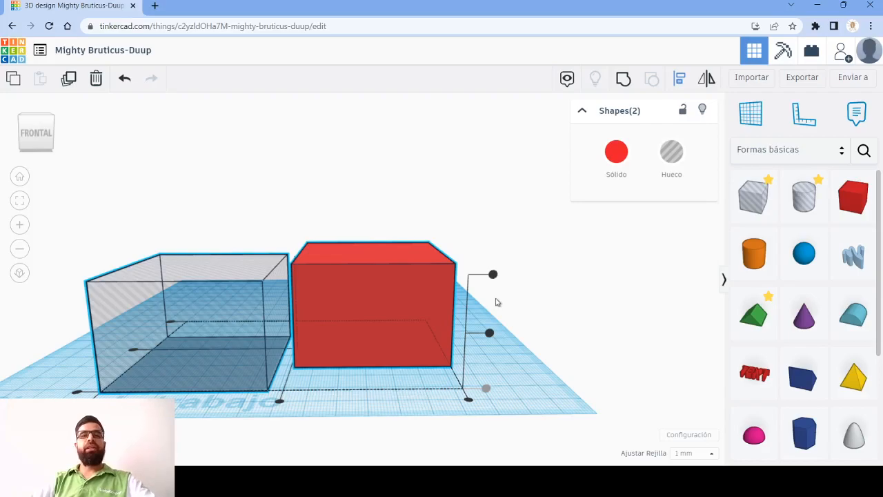
pyautogui.scroll(-1, 495, 295)
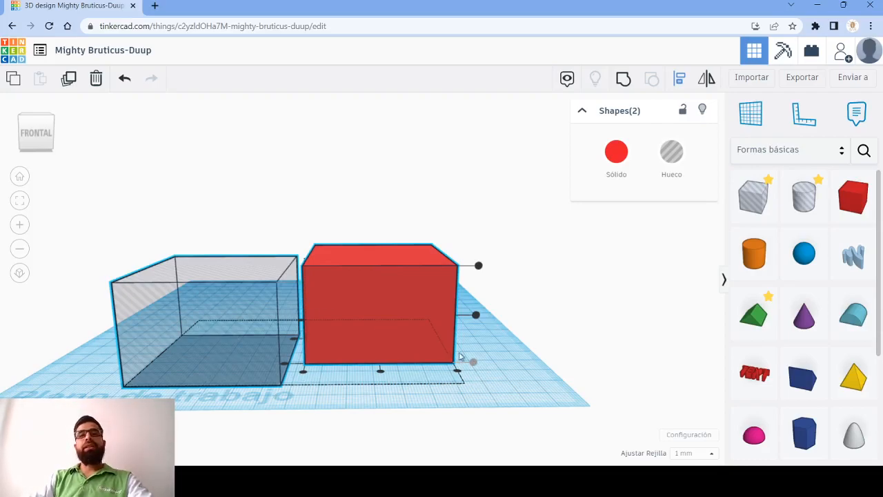
# - In an orthographic front view, align the top of the hole box with the top of the red box
pyautogui.moveTo(483, 379); pyautogui.dragTo(225, 288, button='right')
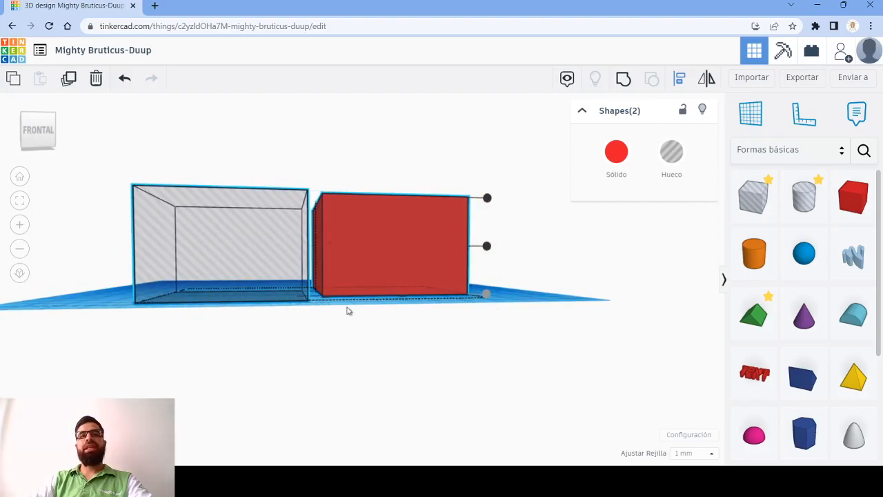
pyautogui.moveTo(487, 307); pyautogui.dragTo(570, 314, button='right')
pyautogui.click(38, 130)
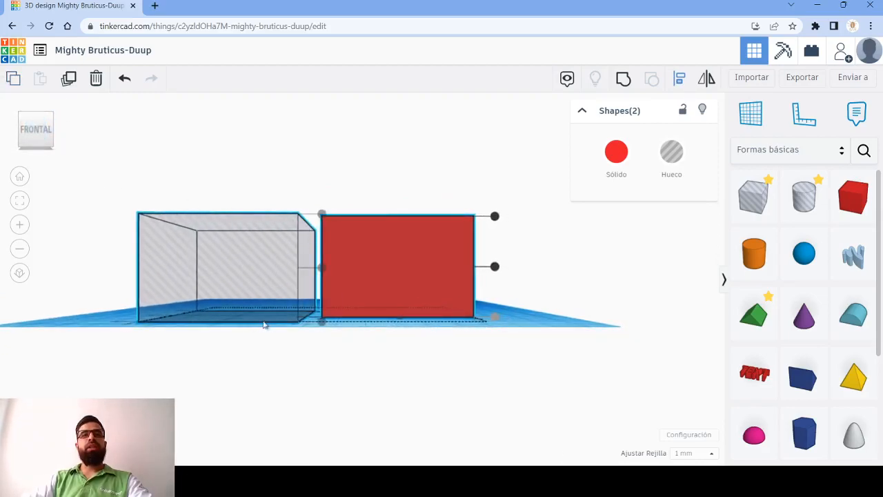
pyautogui.click(21, 273)
pyautogui.scroll(5, 388, 302)
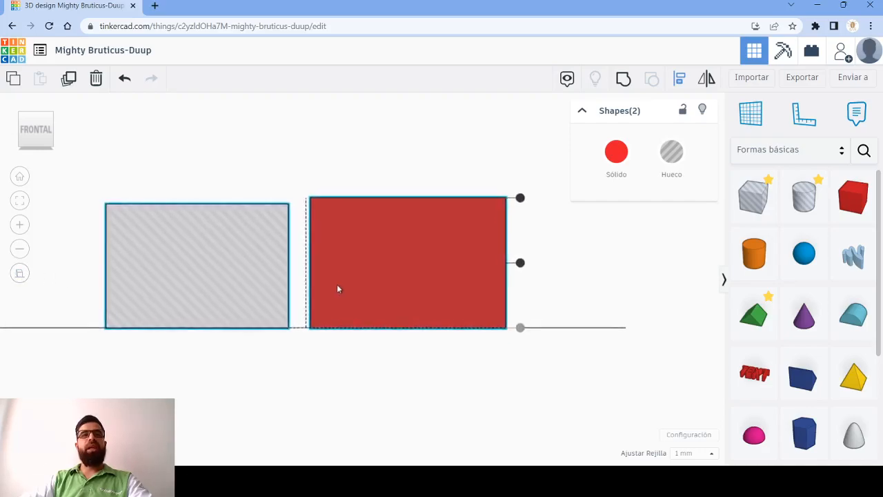
pyautogui.scroll(-2, 276, 211)
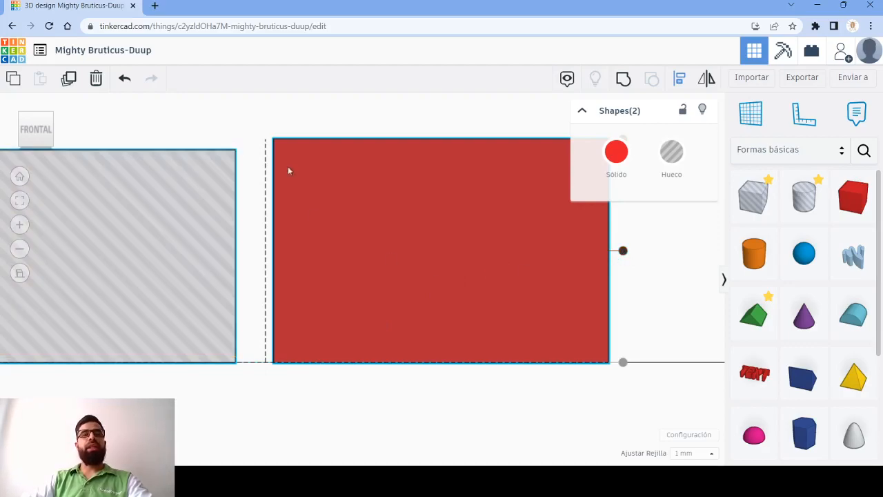
pyautogui.moveTo(321, 120); pyautogui.dragTo(311, 220, button='middle')
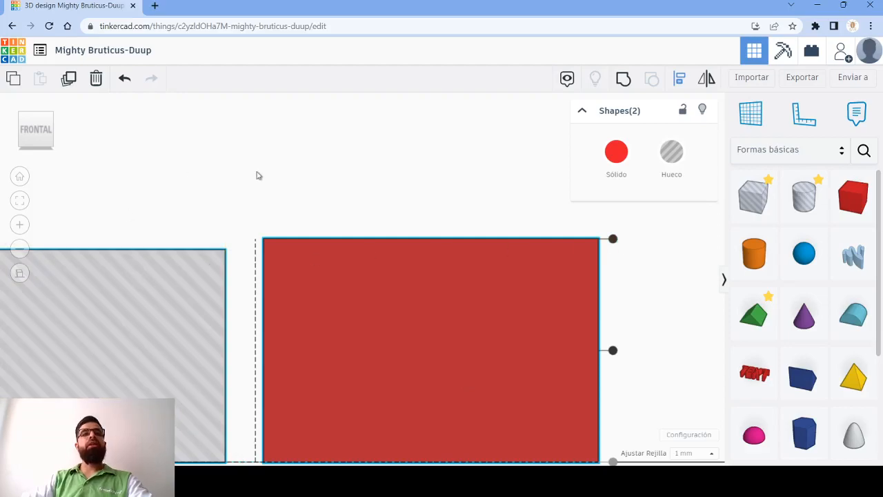
pyautogui.scroll(-2, 628, 262)
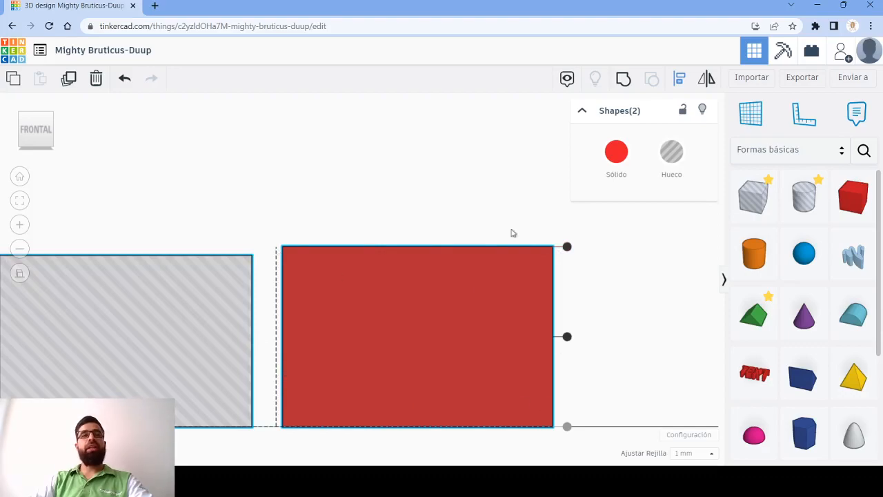
pyautogui.click(567, 246)
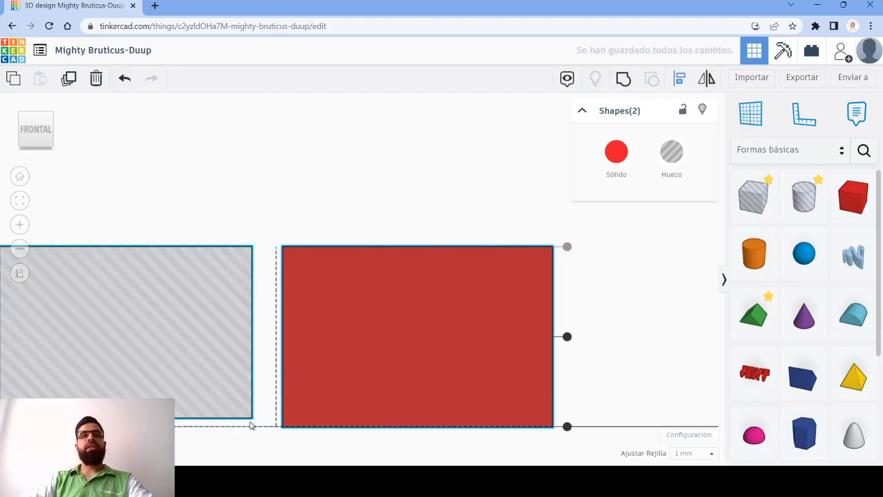
# - Return to the perspective view and examine both boxes from the front at a raised angle
pyautogui.moveTo(336, 145); pyautogui.dragTo(362, 161, button='middle')
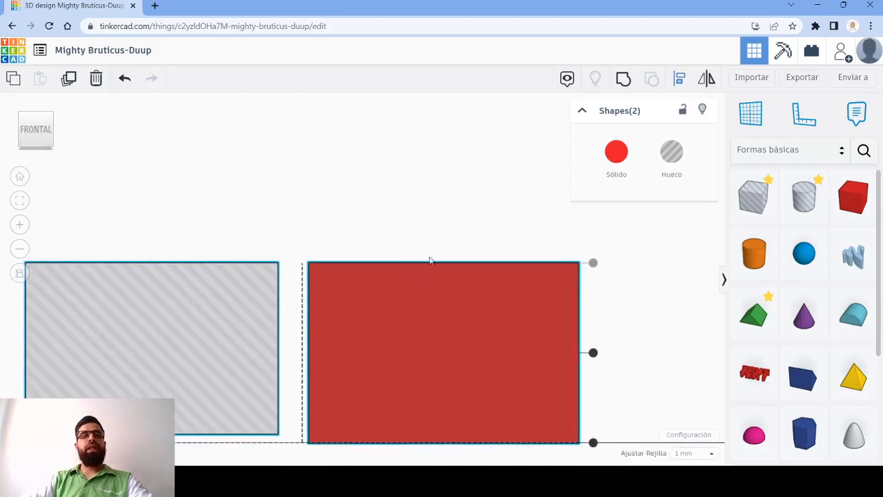
pyautogui.moveTo(471, 189); pyautogui.dragTo(300, 262, button='right')
pyautogui.moveTo(300, 263); pyautogui.dragTo(380, 164, button='middle')
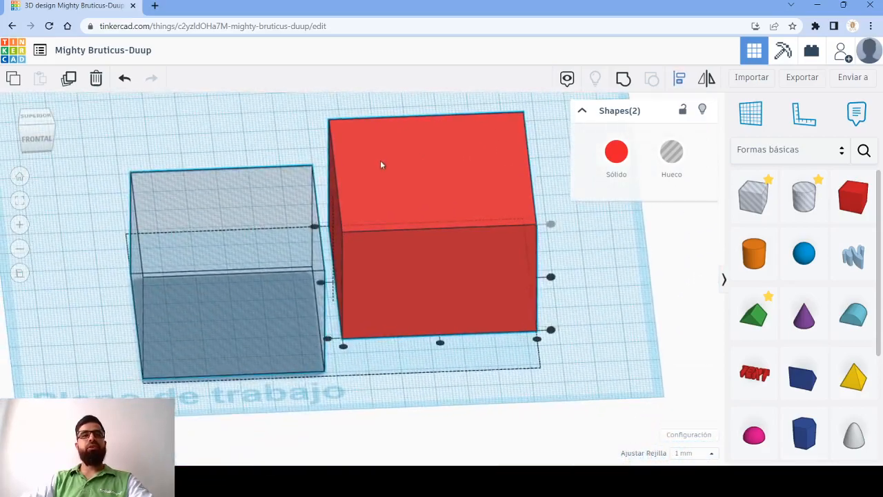
pyautogui.click(19, 272)
pyautogui.scroll(-3, 548, 334)
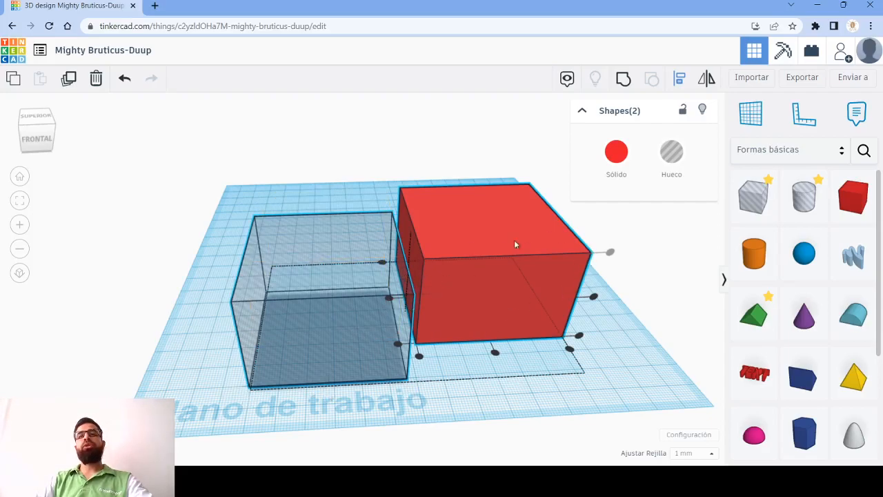
# - Centre the hole box within the red box along both its width and its depth
pyautogui.click(495, 350)
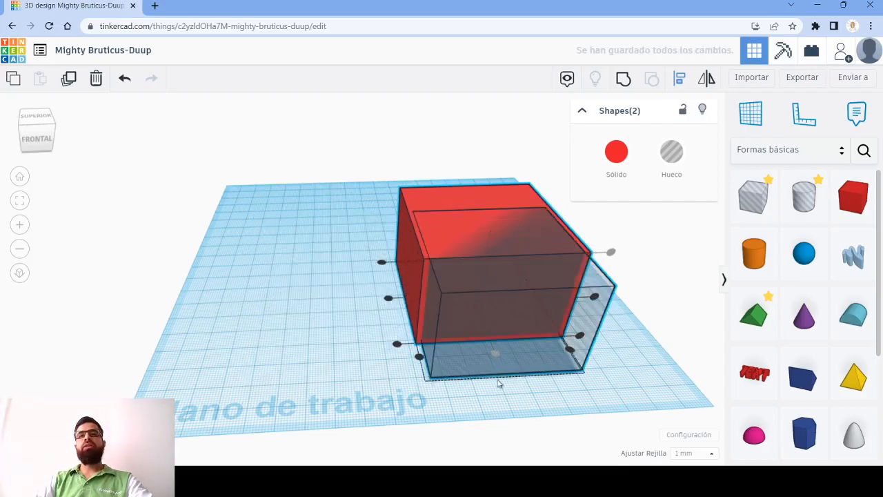
pyautogui.moveTo(220, 317); pyautogui.dragTo(207, 292, button='right')
pyautogui.moveTo(233, 401); pyautogui.dragTo(356, 335, button='right')
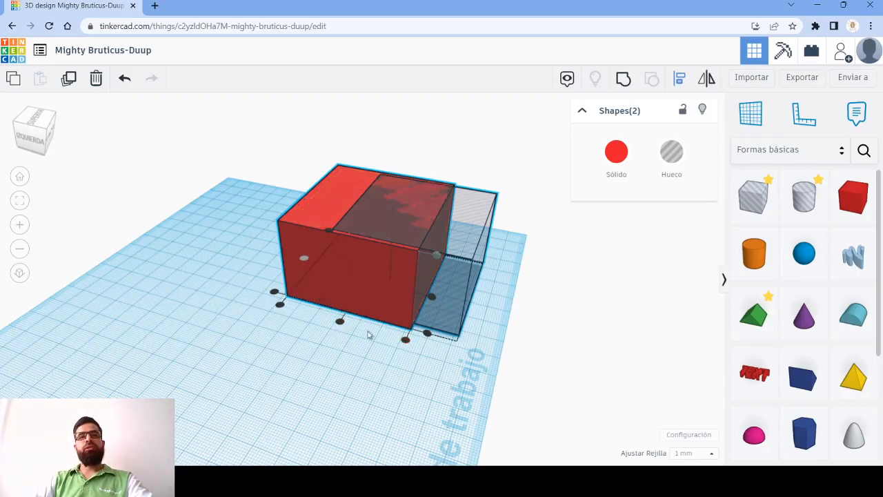
pyautogui.hotkey('ctrl', 'g')
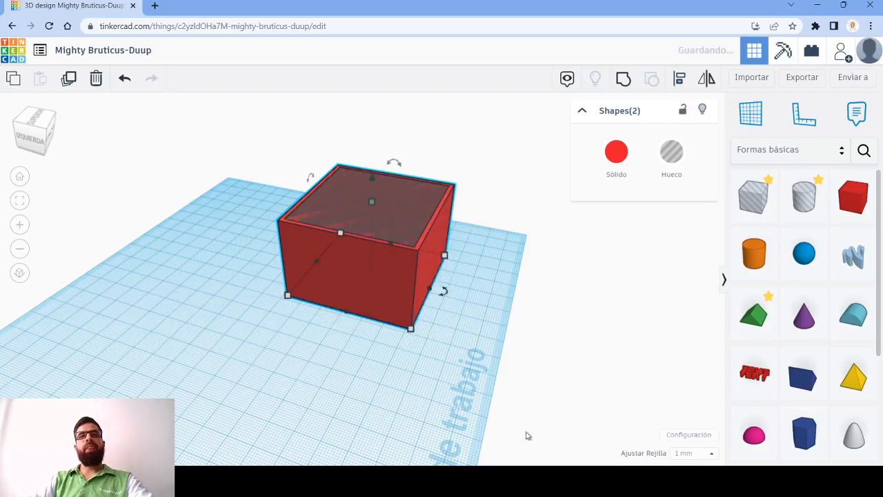
pyautogui.click(360, 352)
# - Select both boxes and group them so that the hole box hollows out the red one
pyautogui.moveTo(360, 353); pyautogui.dragTo(380, 405, button='right')
pyautogui.moveTo(227, 223); pyautogui.dragTo(465, 440)
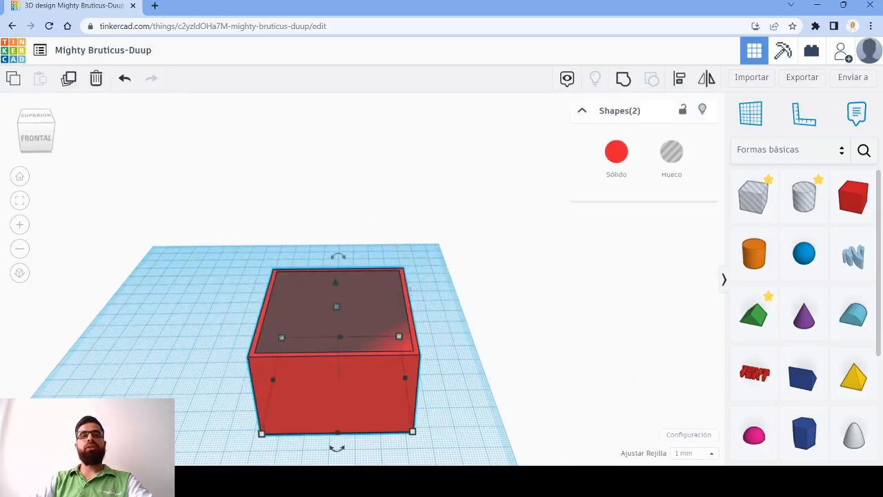
pyautogui.moveTo(174, 196); pyautogui.dragTo(476, 459)
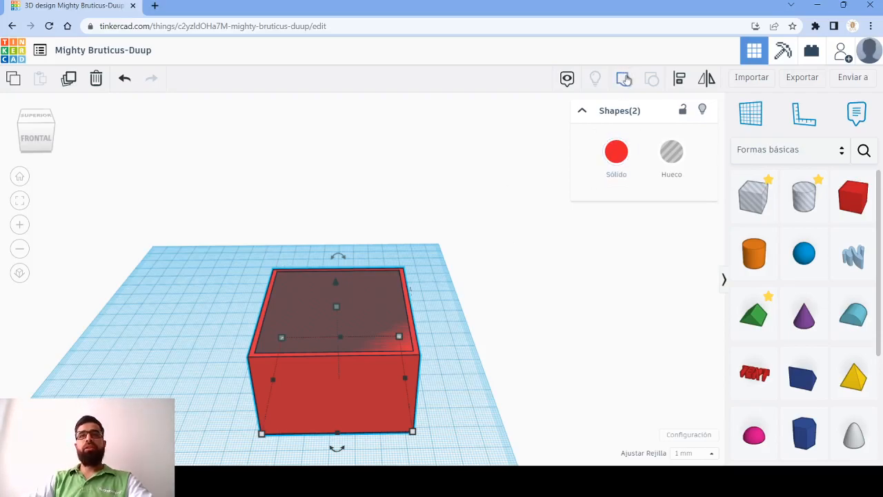
pyautogui.click(625, 80)
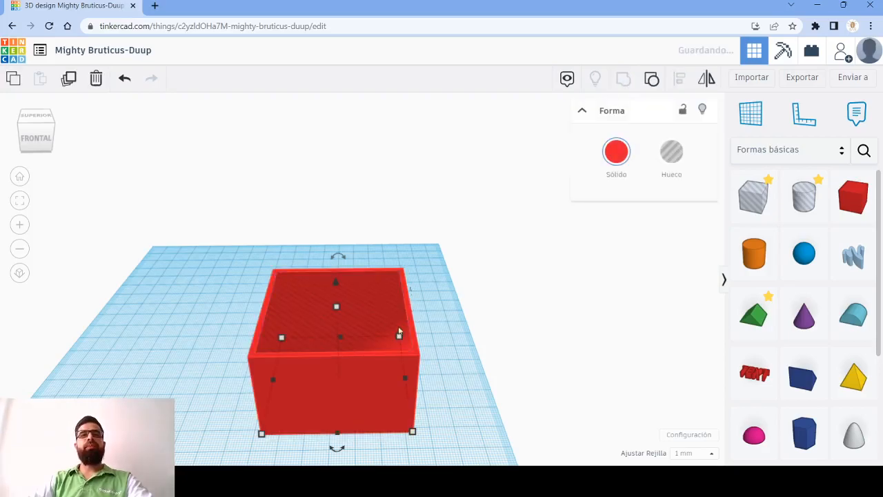
pyautogui.moveTo(447, 333); pyautogui.dragTo(425, 409, button='right')
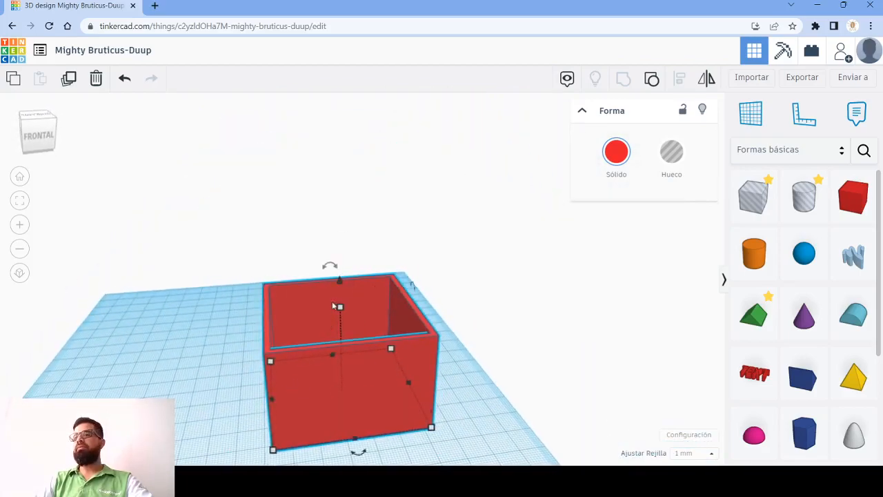
pyautogui.moveTo(331, 307); pyautogui.dragTo(425, 300, button='middle')
pyautogui.moveTo(482, 343); pyautogui.dragTo(309, 318, button='right')
pyautogui.moveTo(309, 318); pyautogui.dragTo(384, 314, button='middle')
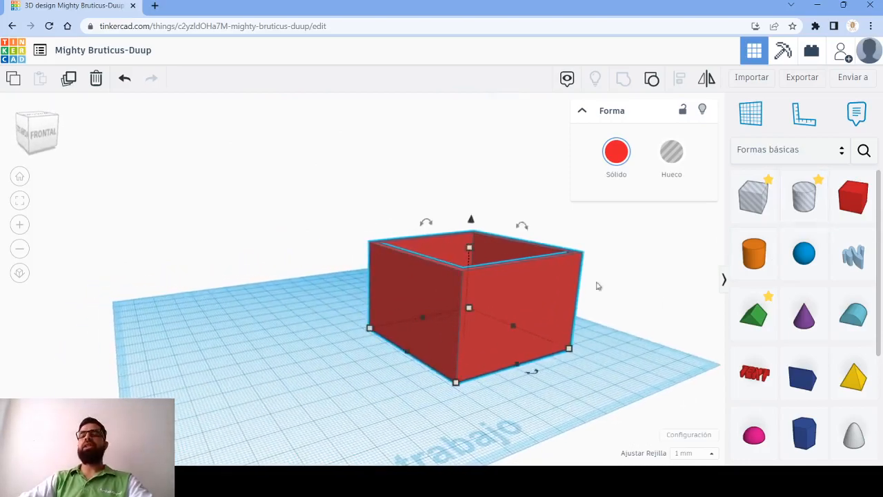
# - Place a hole cylinder on the workplane beside the red box and set its base to 5 by 5 mm
pyautogui.moveTo(804, 199); pyautogui.dragTo(395, 408)
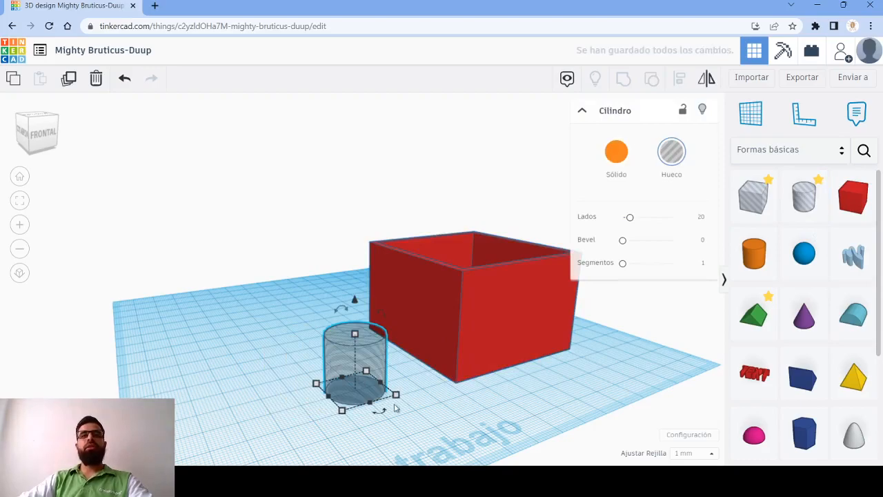
pyautogui.moveTo(396, 394)
pyautogui.click(409, 436)
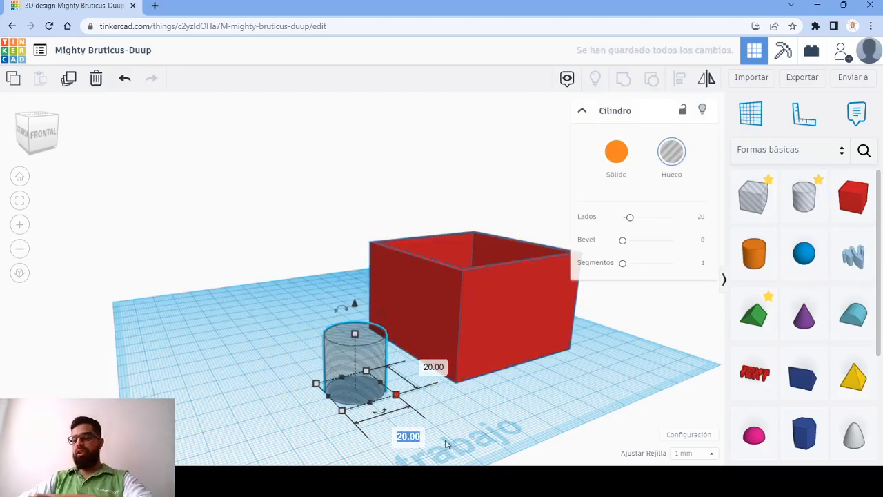
pyautogui.write('5')
pyautogui.press('Tab')
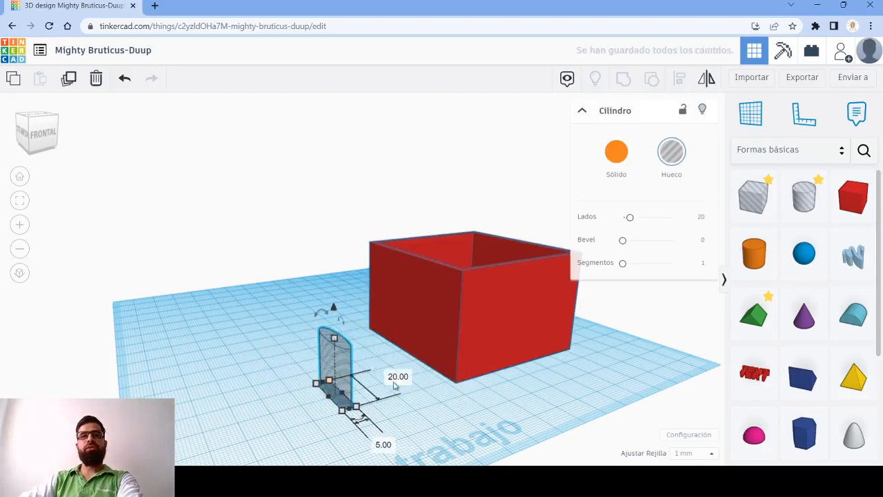
pyautogui.write('5')
pyautogui.press('Return')
pyautogui.click(375, 375)
pyautogui.moveTo(375, 375); pyautogui.dragTo(291, 360, button='right')
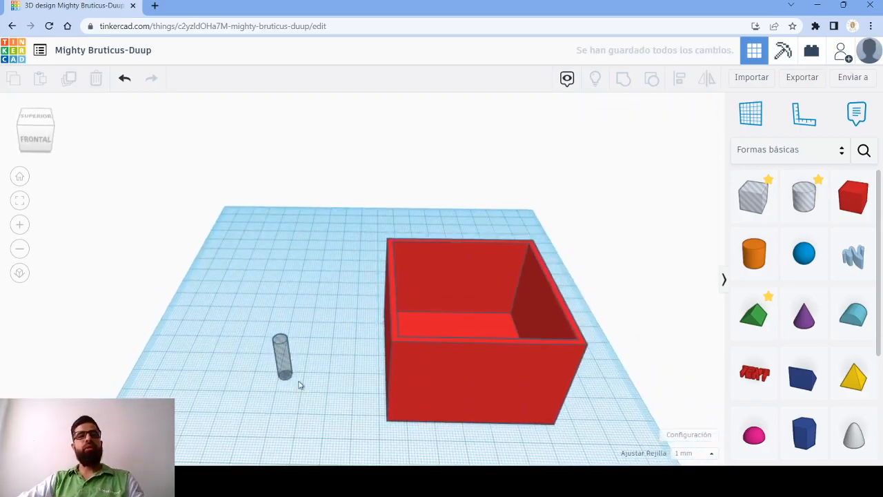
# - Copy the hole cylinder and place the duplicate next to the original, between it and the red box
pyautogui.click(285, 366)
pyautogui.hotkey('ctrl', 'c')
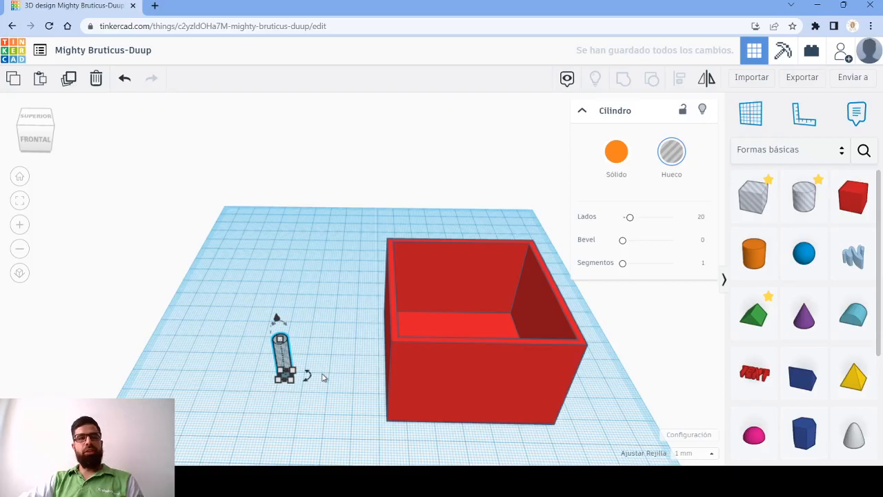
pyautogui.hotkey('ctrl', 'v')
pyautogui.moveTo(287, 355); pyautogui.dragTo(352, 378)
pyautogui.click(281, 358)
pyautogui.click(334, 372)
# - Duplicate the pair of hole cylinders and move the copies straight behind the originals to form a two-by-two pattern
pyautogui.moveTo(244, 346); pyautogui.dragTo(357, 388)
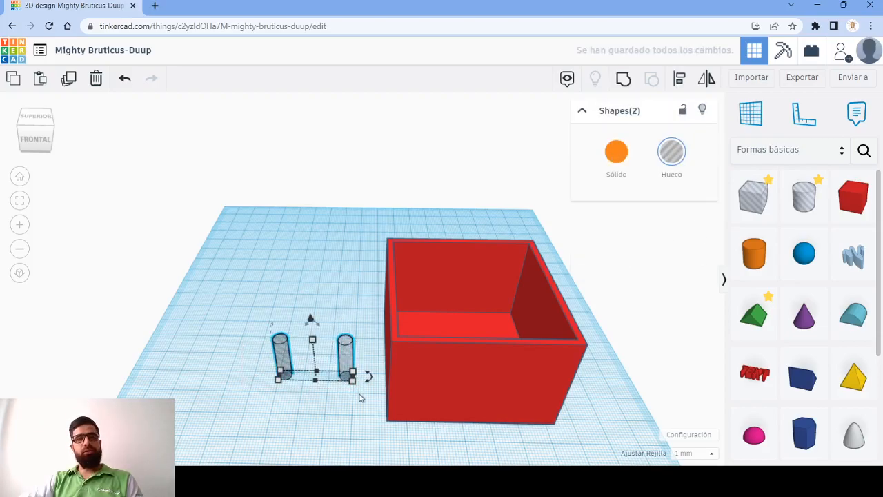
pyautogui.hotkey('ctrl', 'c')
pyautogui.hotkey('ctrl', 'v')
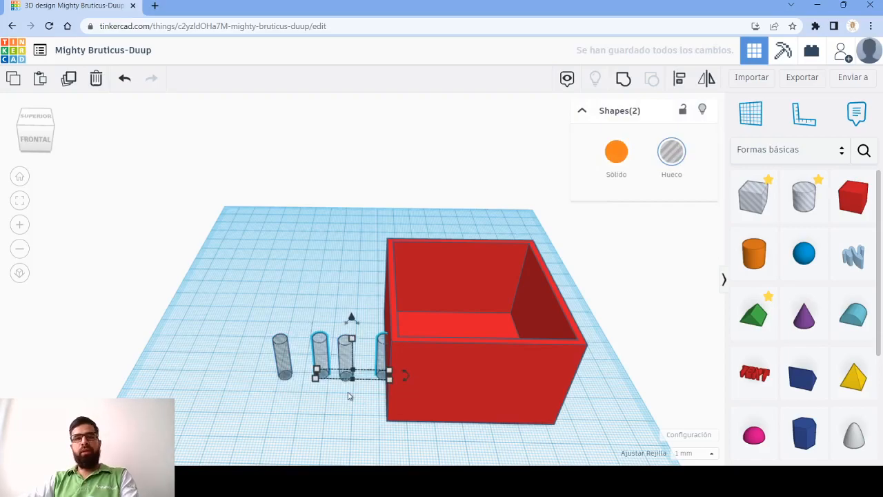
pyautogui.press('Up')
pyautogui.press('Up')
pyautogui.press('Up')
pyautogui.press('Up')
pyautogui.press('Up')
pyautogui.press('Up')
pyautogui.press('Up')
pyautogui.press('Up')
pyautogui.press('Up')
pyautogui.press('Up')
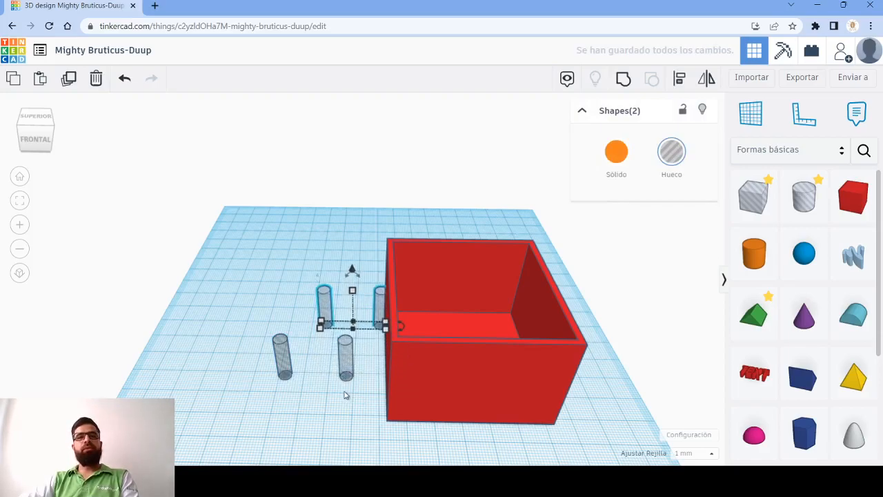
pyautogui.press('Left')
pyautogui.press('Left')
pyautogui.press('Left')
pyautogui.press('Left')
pyautogui.press('Left')
pyautogui.press('Left')
pyautogui.press('Left')
pyautogui.press('Left')
pyautogui.press('Left')
pyautogui.press('Left')
# - Select all four hole cylinders and move them sideways into the hollow red box
pyautogui.moveTo(262, 253); pyautogui.dragTo(371, 406)
pyautogui.press('Right')
pyautogui.press('Right')
pyautogui.press('Right')
pyautogui.press('Right')
pyautogui.press('Right')
pyautogui.press('Right')
pyautogui.press('Right')
pyautogui.press('Right')
pyautogui.press('Right')
pyautogui.press('Right')
pyautogui.press('Right')
pyautogui.press('Right')
pyautogui.press('Right')
pyautogui.press('Right')
pyautogui.press('Right')
pyautogui.press('Right')
pyautogui.press('Right')
pyautogui.press('Right')
pyautogui.press('Right')
pyautogui.press('Right')
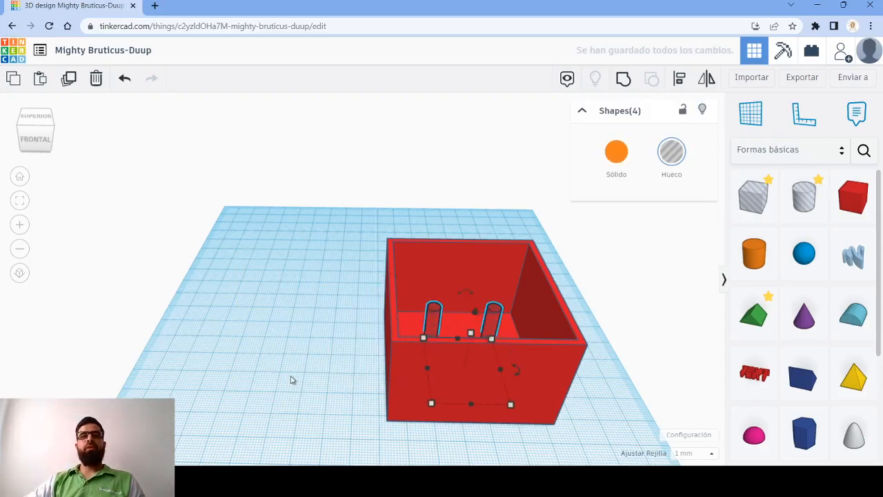
# - Select the red box with the four cylinders and group them to cut four holes through its floor
pyautogui.moveTo(614, 339); pyautogui.dragTo(478, 294, button='right')
pyautogui.moveTo(308, 138); pyautogui.dragTo(578, 459)
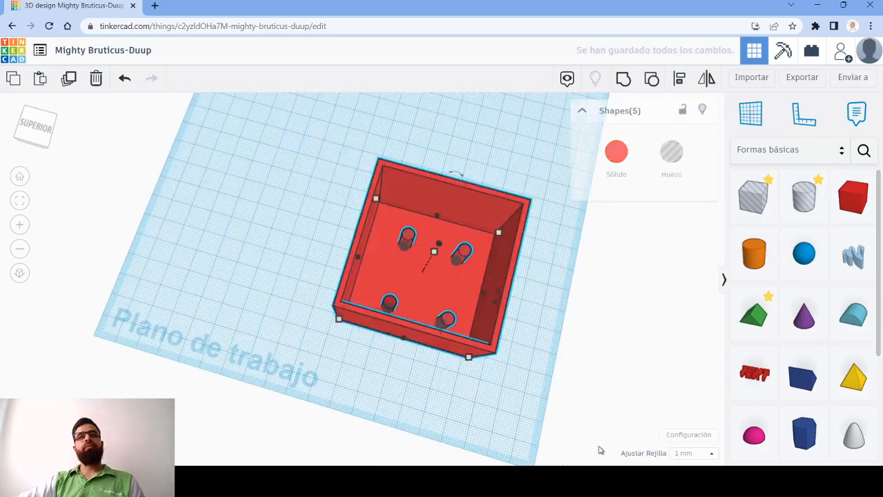
pyautogui.click(625, 80)
pyautogui.click(498, 407)
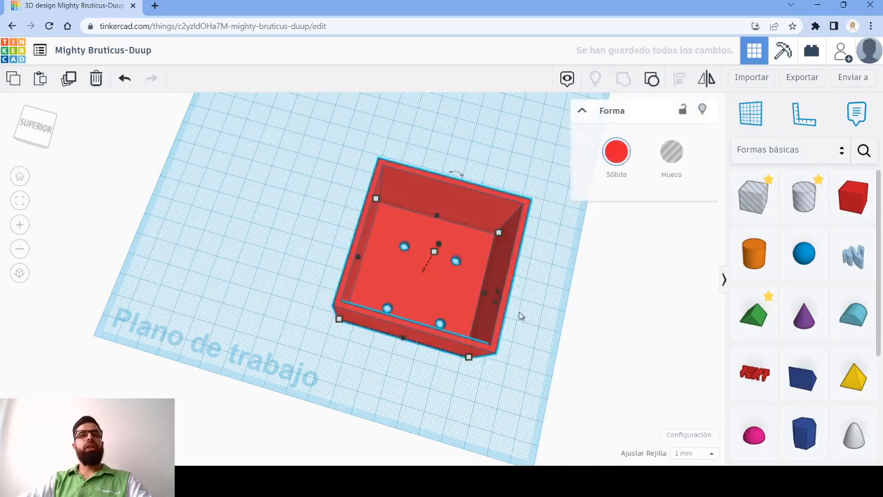
pyautogui.moveTo(521, 340); pyautogui.dragTo(405, 298, button='right')
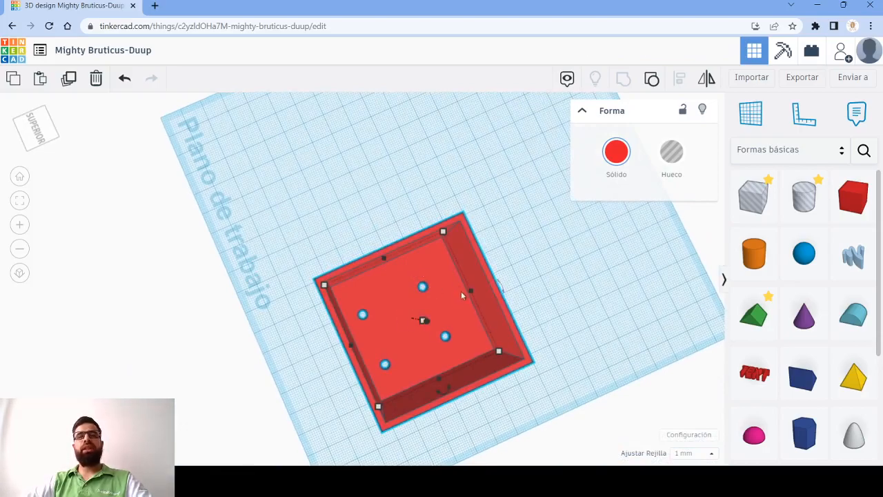
pyautogui.moveTo(399, 367); pyautogui.dragTo(457, 355, button='right')
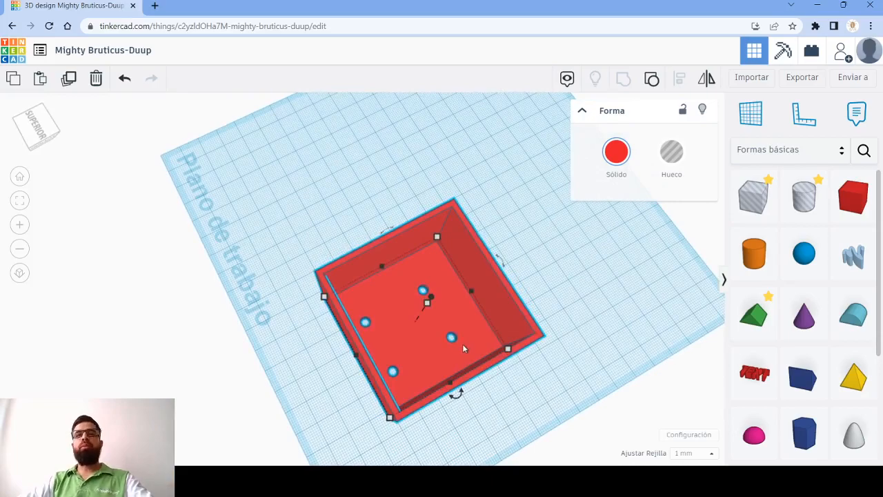
pyautogui.moveTo(335, 264); pyautogui.dragTo(377, 334, button='right')
pyautogui.moveTo(333, 360); pyautogui.dragTo(663, 401, button='right')
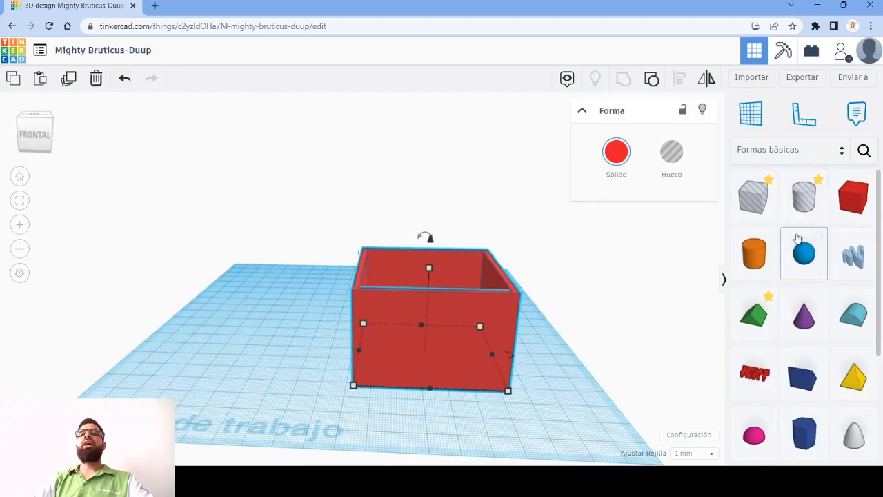
# - Place a solid cone on the workplane beside the red box
pyautogui.scroll(-3, 829, 235)
pyautogui.scroll(2, 803, 292)
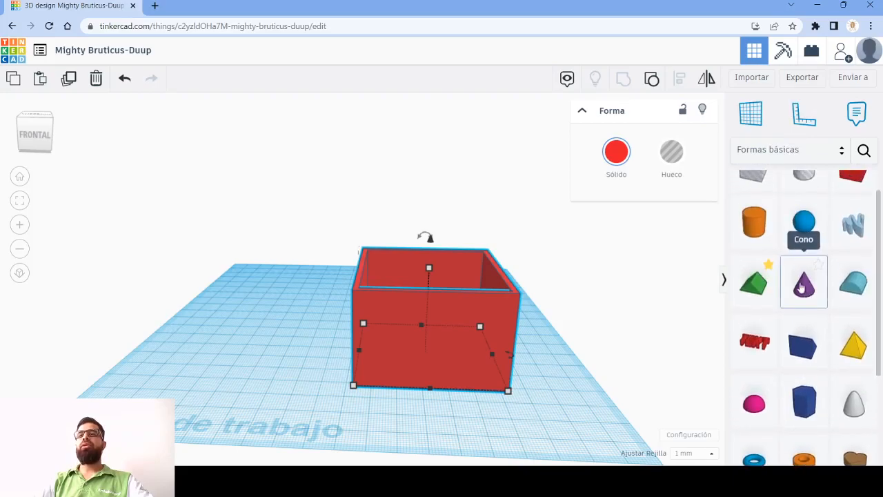
pyautogui.moveTo(819, 278); pyautogui.dragTo(242, 366)
pyautogui.scroll(5, 243, 366)
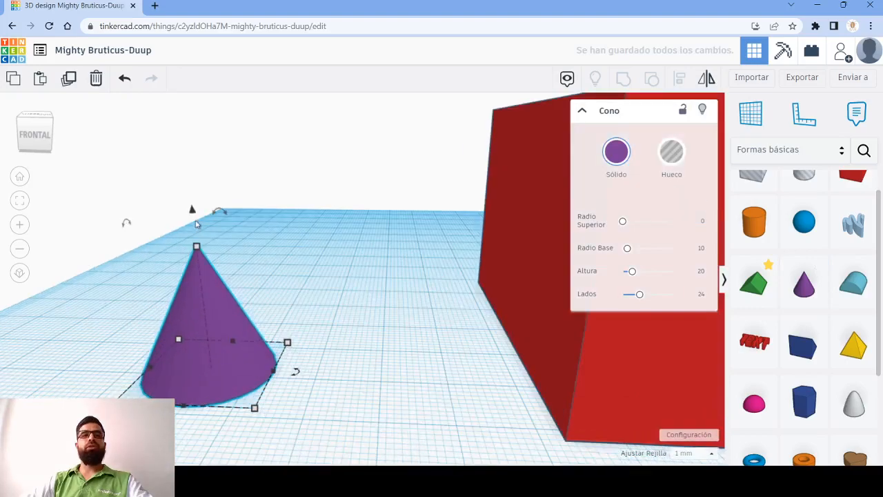
# - Place a hole box over the cone and raise it so that it encloses only the cone's upper part
pyautogui.moveTo(757, 181); pyautogui.dragTo(218, 381)
pyautogui.moveTo(195, 215); pyautogui.dragTo(185, 115)
pyautogui.click(186, 125)
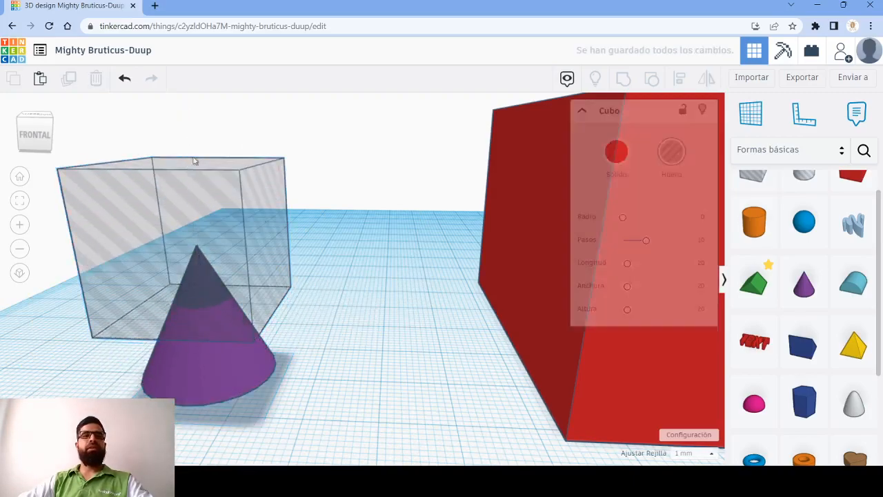
# - Select the cone and the hole box and group them to cut off the cone's tip
pyautogui.moveTo(348, 383); pyautogui.dragTo(75, 222)
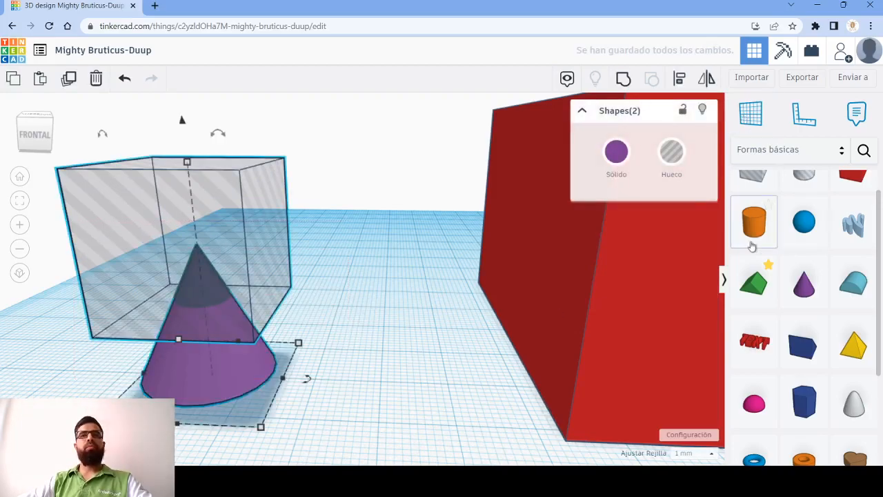
pyautogui.scroll(2, 739, 185)
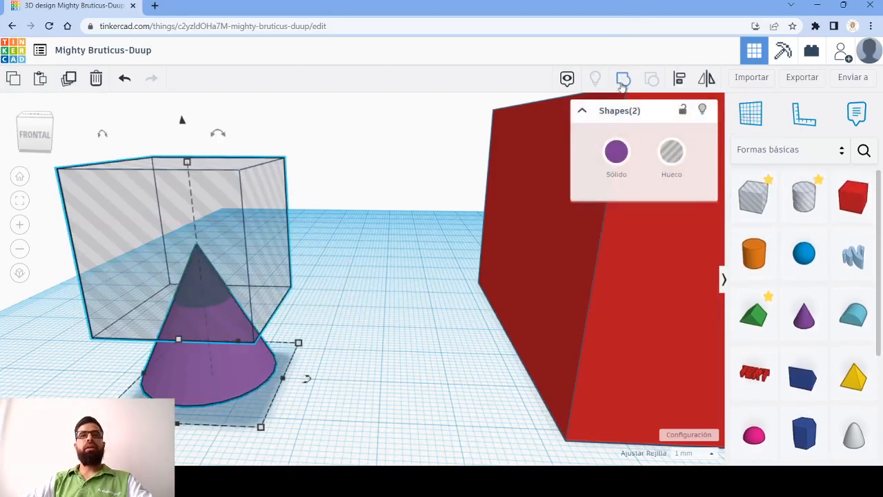
pyautogui.click(623, 80)
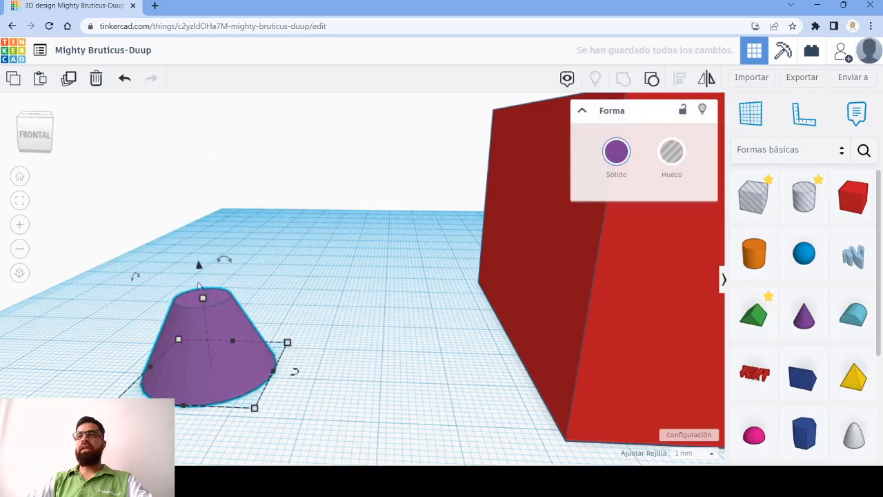
pyautogui.moveTo(358, 305); pyautogui.dragTo(393, 272, button='middle')
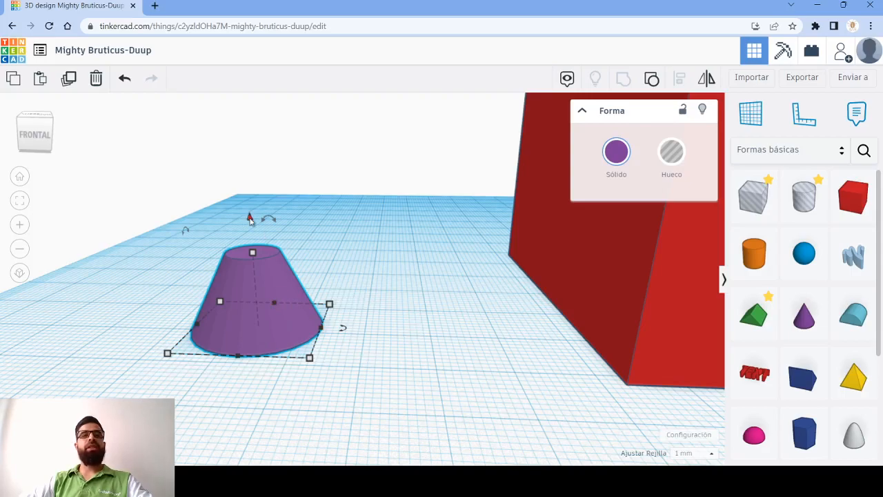
# - Rotate the truncated cone upside down so that its wide base faces up, and deselect it
pyautogui.moveTo(274, 227)
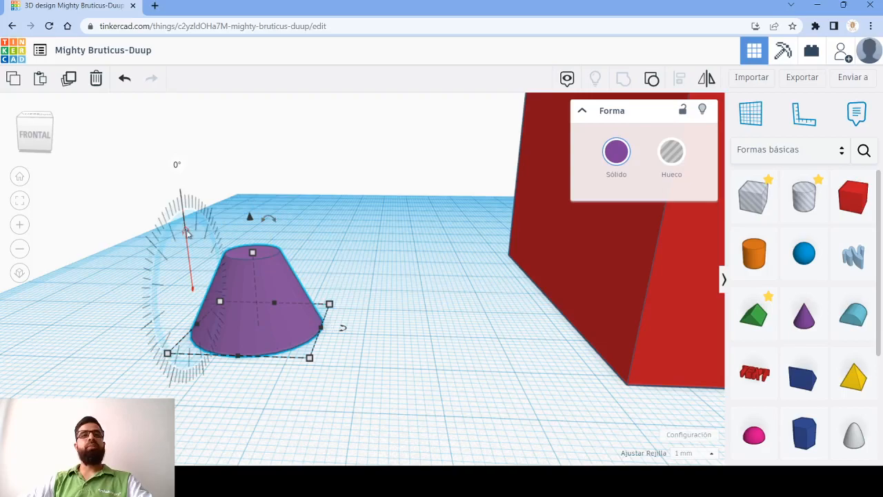
pyautogui.moveTo(346, 330)
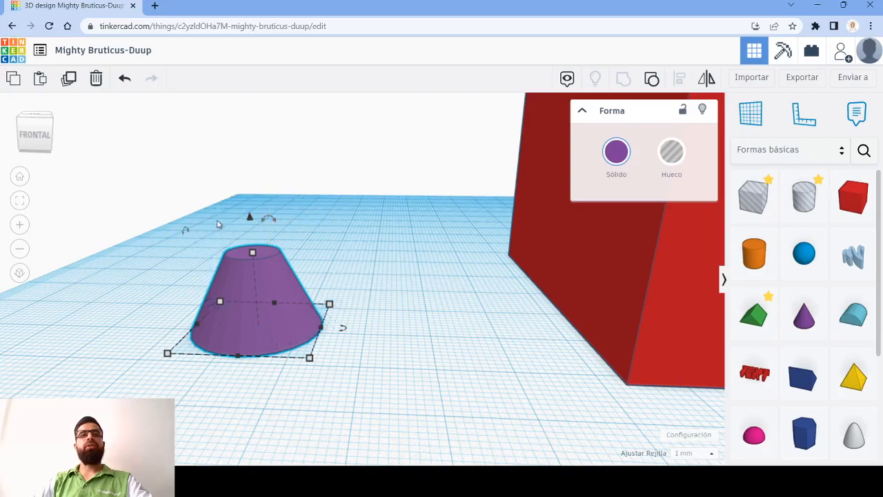
pyautogui.moveTo(187, 232)
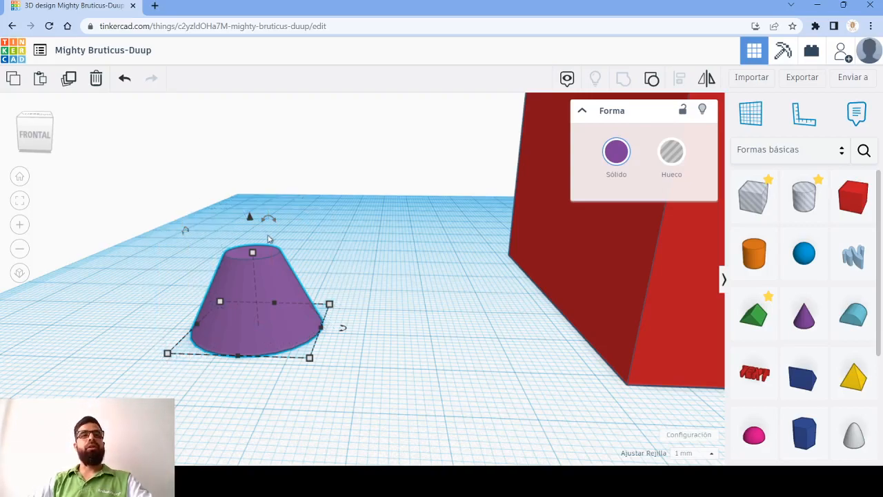
pyautogui.moveTo(273, 221)
pyautogui.mouseDown()
pyautogui.moveTo(282, 249)
pyautogui.moveTo(276, 302)
pyautogui.moveTo(296, 291)
pyautogui.moveTo(287, 207)
pyautogui.moveTo(276, 222)
pyautogui.mouseUp()
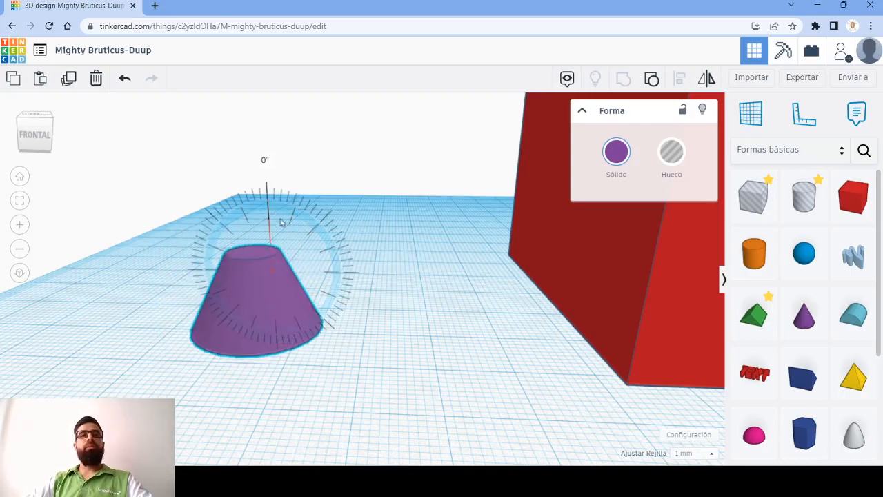
pyautogui.moveTo(276, 211); pyautogui.dragTo(298, 224)
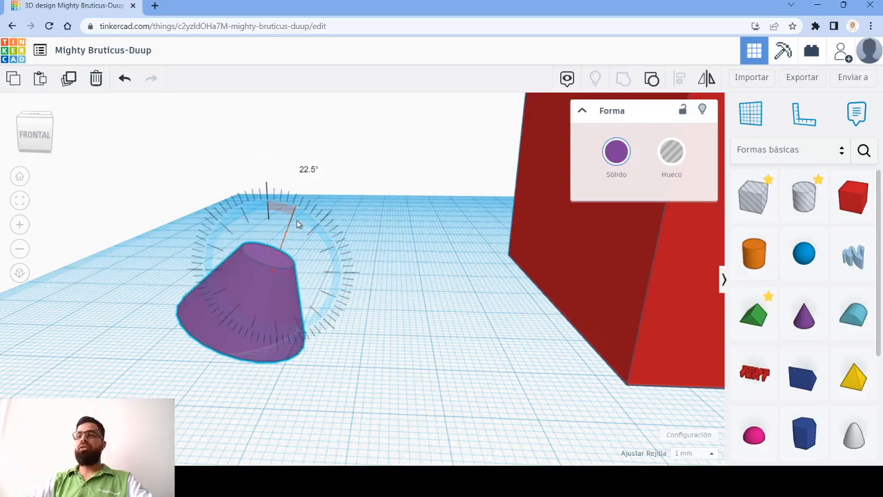
pyautogui.moveTo(299, 224); pyautogui.dragTo(282, 296)
pyautogui.click(345, 332)
pyautogui.moveTo(344, 331); pyautogui.dragTo(304, 327, button='right')
pyautogui.scroll(5, 266, 268)
pyautogui.scroll(-5, 265, 271)
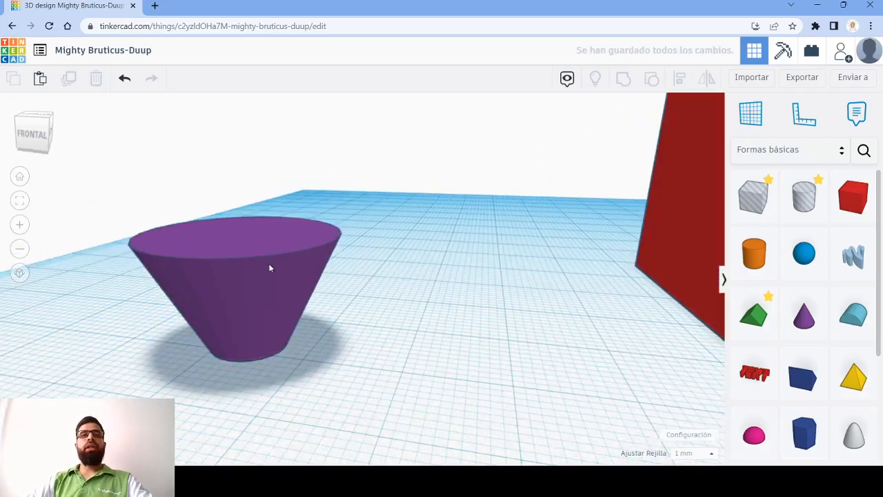
# - Scale the truncated cone up uniformly to about 33 mm tall, and deselect it
pyautogui.click(245, 258)
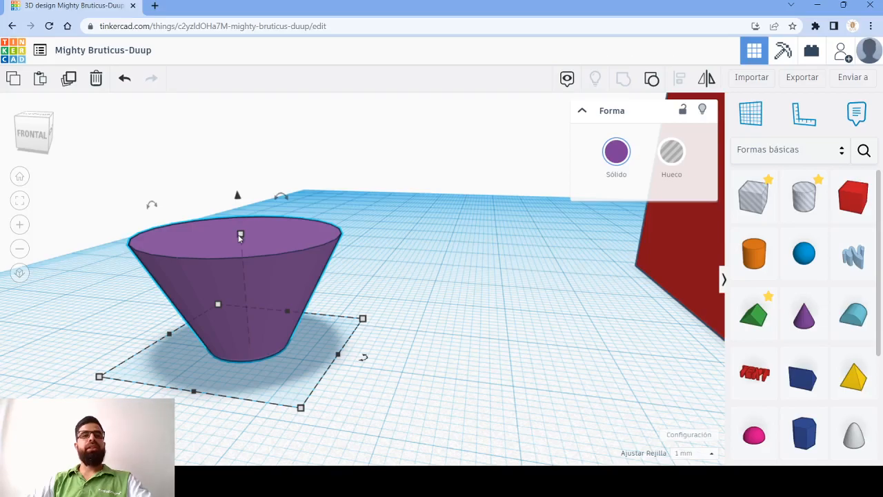
pyautogui.keyDown('shift'); pyautogui.moveTo(240, 237); pyautogui.dragTo(382, 146); pyautogui.keyUp('shift')
pyautogui.scroll(-5, 317, 250)
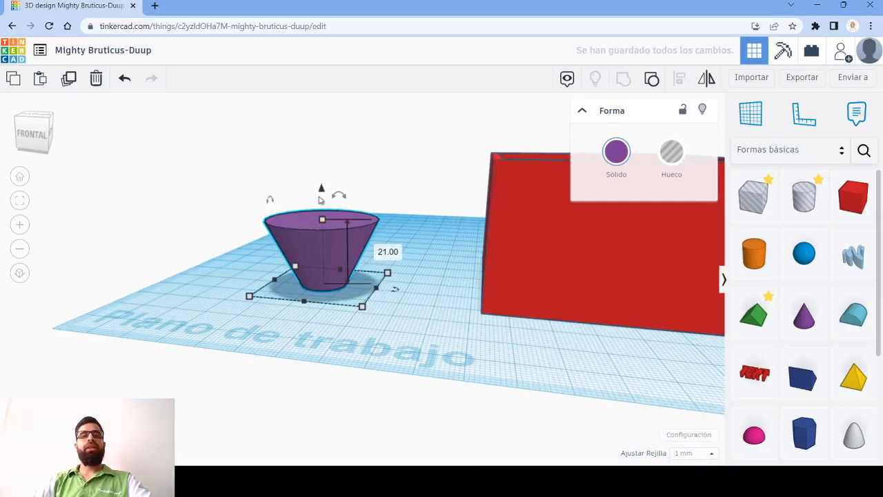
pyautogui.keyDown('shift'); pyautogui.moveTo(323, 220); pyautogui.dragTo(361, 182); pyautogui.keyUp('shift')
pyautogui.press('Escape')
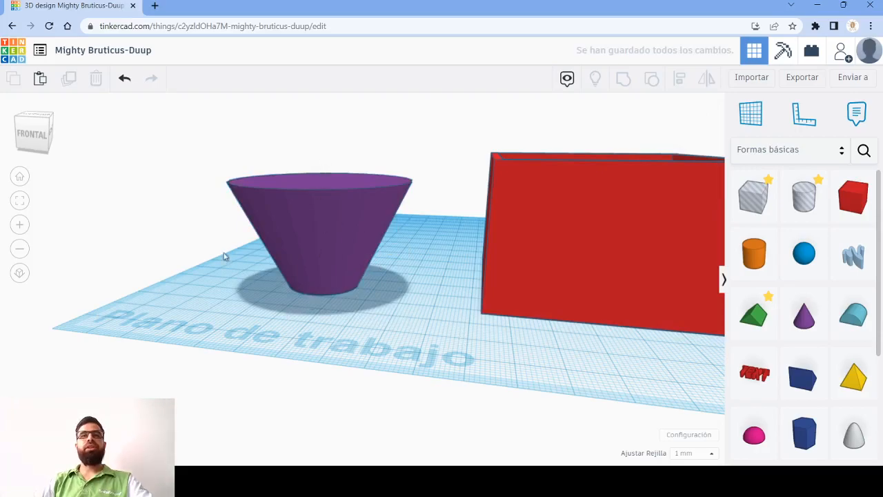
# - Ungroup the truncated cone to show its original cone and hole box, and undo the ungrouping
pyautogui.moveTo(223, 257); pyautogui.dragTo(291, 290, button='middle')
pyautogui.moveTo(304, 330); pyautogui.dragTo(473, 356, button='right')
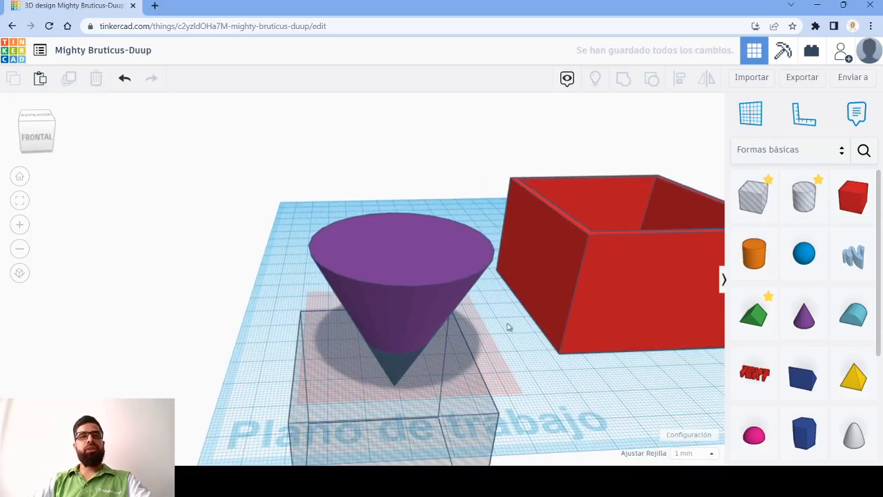
pyautogui.hotkey('ctrl', 'z')
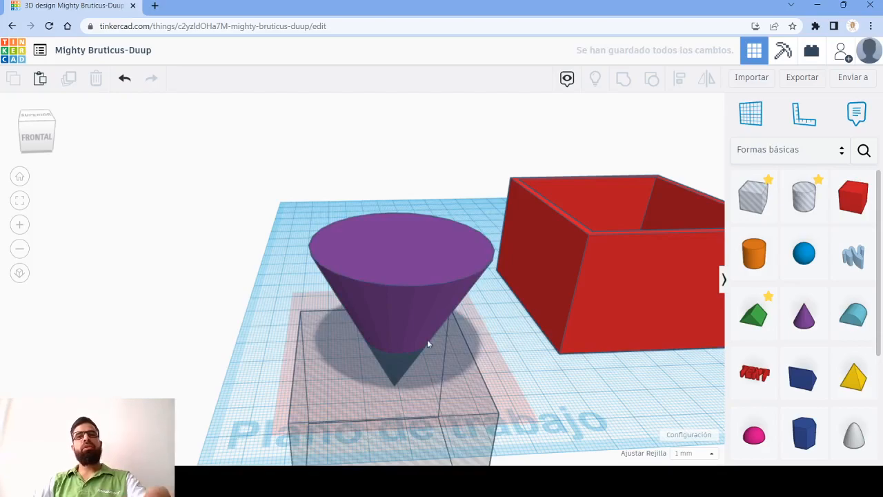
pyautogui.click(397, 266)
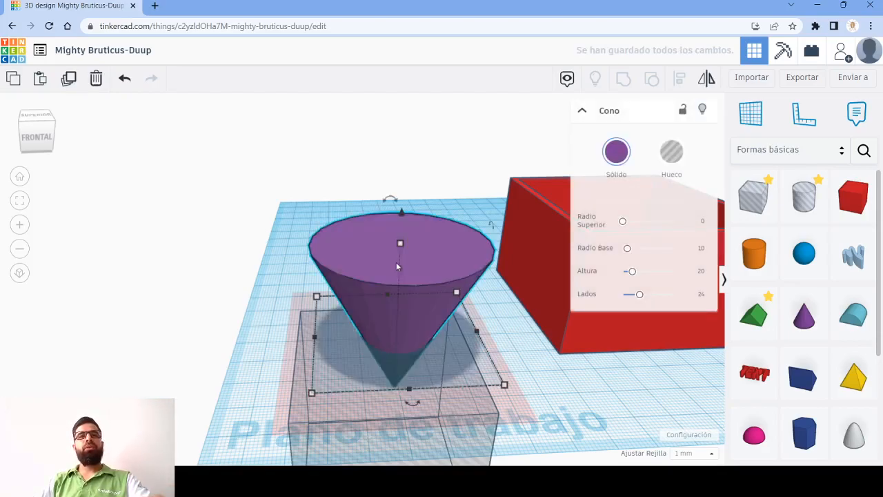
pyautogui.moveTo(519, 380); pyautogui.dragTo(497, 305, button='right')
pyautogui.hotkey('ctrl', 'z')
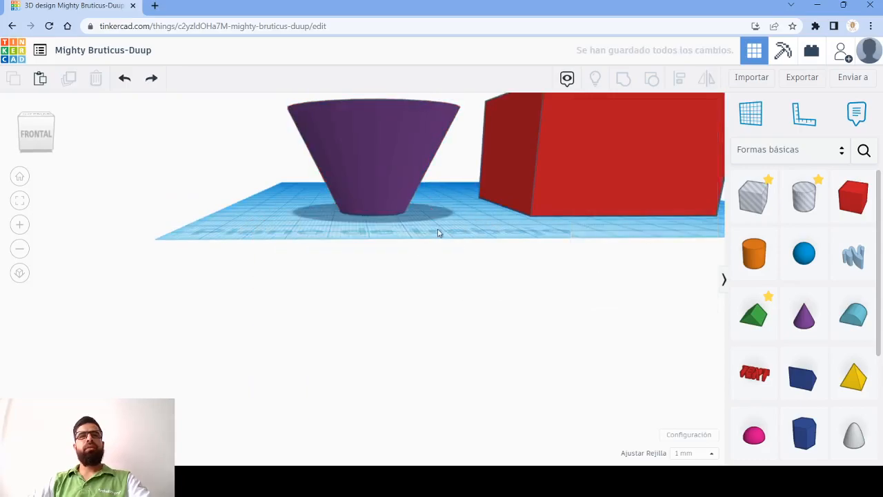
# - Copy the truncated cone and paste a duplicate beside it
pyautogui.click(386, 182)
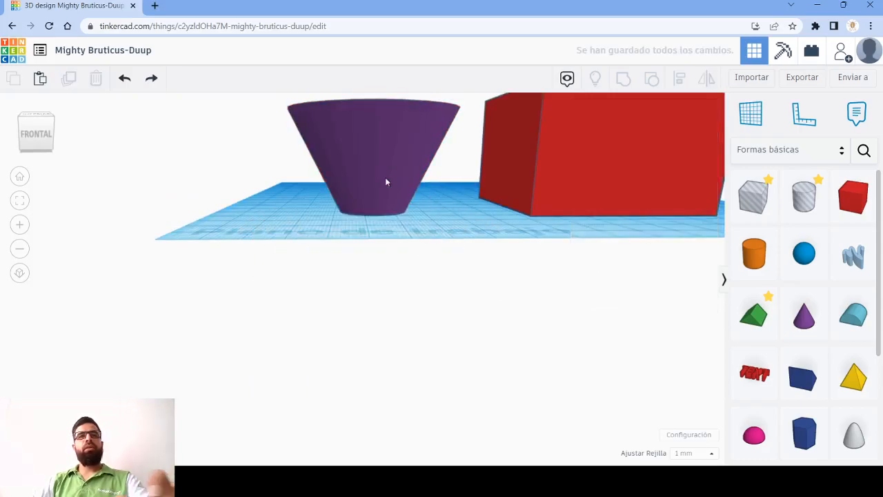
pyautogui.moveTo(414, 260); pyautogui.dragTo(398, 274, button='right')
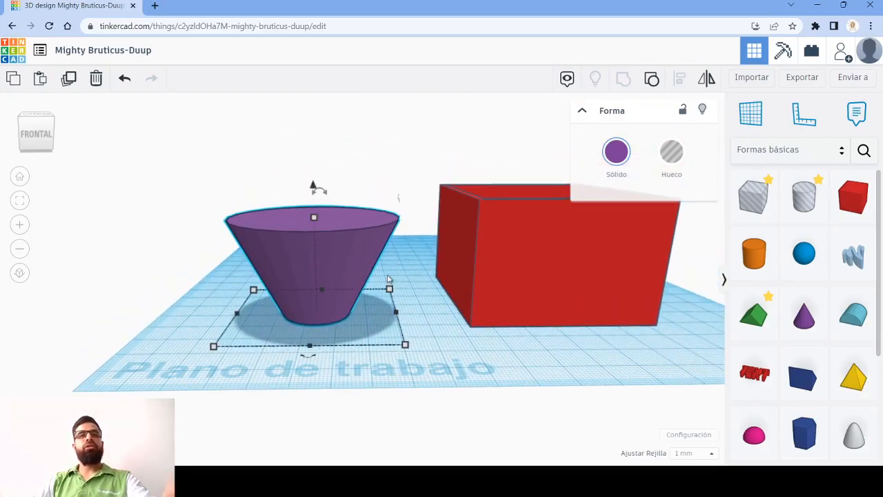
pyautogui.hotkey('ctrl', 'v')
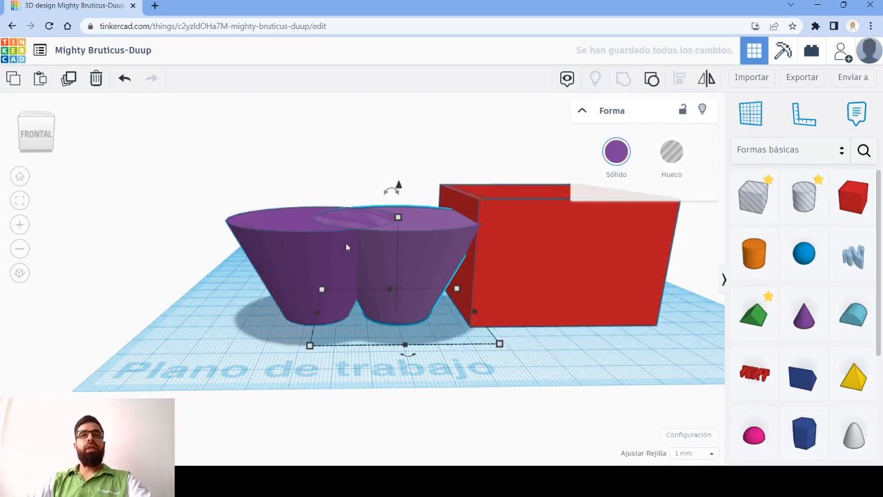
# - Scale the pasted cone down uniformly to 30 mm tall and turn it into a hole
pyautogui.moveTo(398, 217)
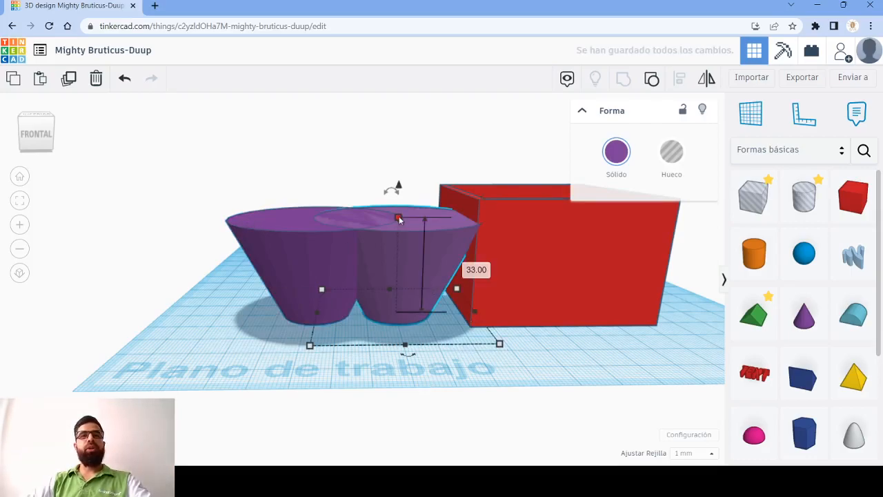
pyautogui.moveTo(399, 219); pyautogui.dragTo(401, 226)
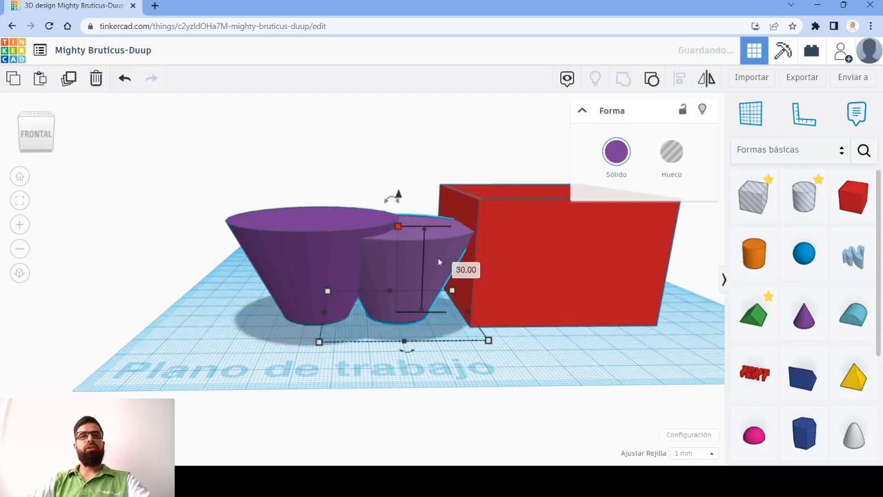
pyautogui.click(673, 153)
# - Align the solid cone and the hole cone on their centres, and undo the alignment
pyautogui.moveTo(301, 176); pyautogui.dragTo(378, 208)
pyautogui.click(680, 78)
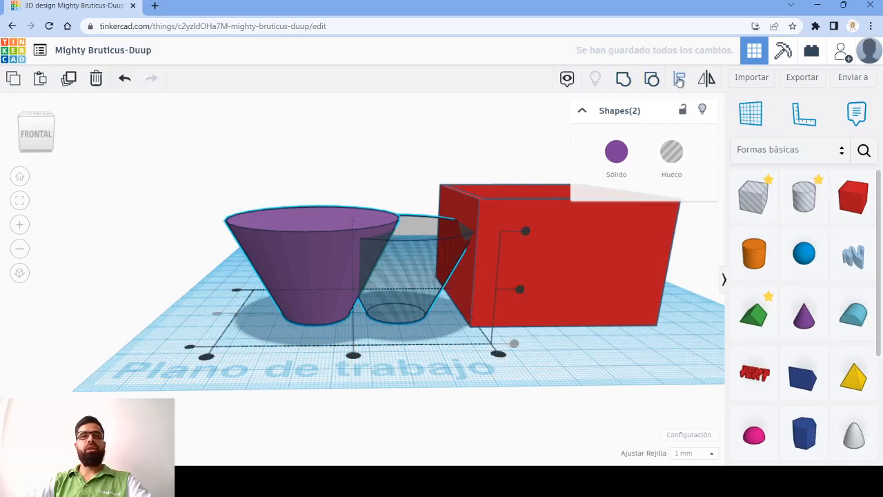
pyautogui.click(352, 355)
pyautogui.click(267, 311)
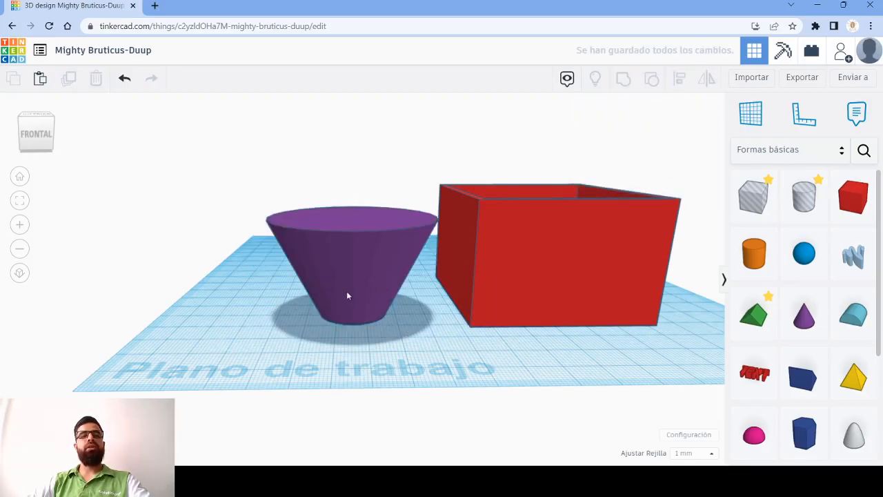
pyautogui.hotkey('ctrl', 'z')
# - Select the solid cone and the hole cone and align them on their horizontal centres and top faces
pyautogui.moveTo(290, 153); pyautogui.dragTo(425, 345)
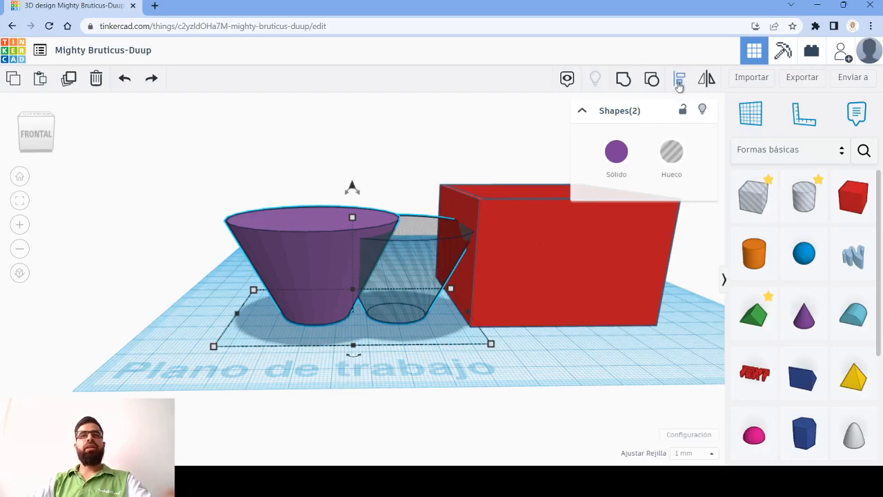
pyautogui.click(679, 81)
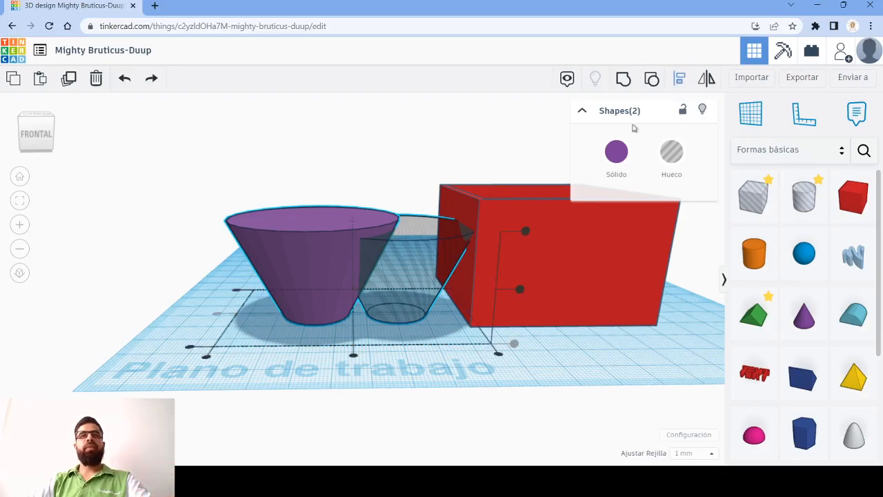
pyautogui.click(354, 357)
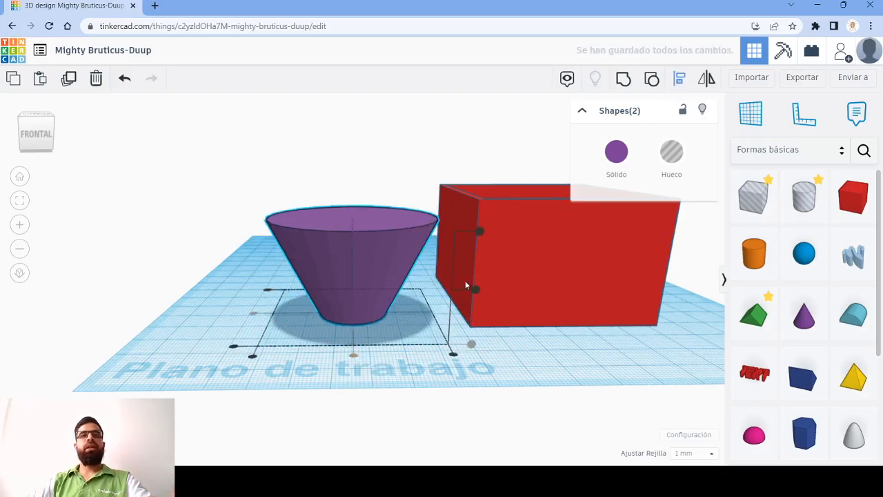
pyautogui.click(477, 233)
# - Group the aligned solid and hole cones to hollow out the cone, and look into its interior
pyautogui.moveTo(218, 163); pyautogui.dragTo(338, 304)
pyautogui.click(623, 79)
pyautogui.click(436, 264)
pyautogui.moveTo(436, 263); pyautogui.dragTo(419, 278, button='right')
pyautogui.moveTo(623, 391); pyautogui.dragTo(348, 250, button='right')
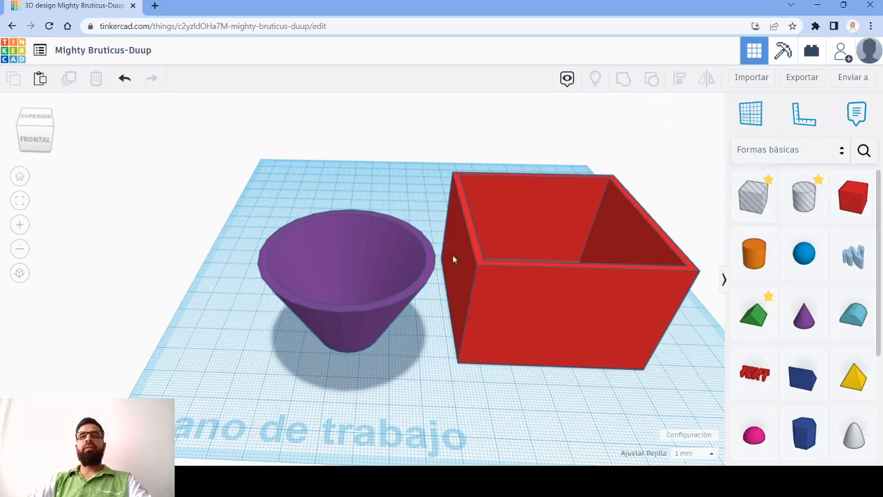
pyautogui.click(310, 290)
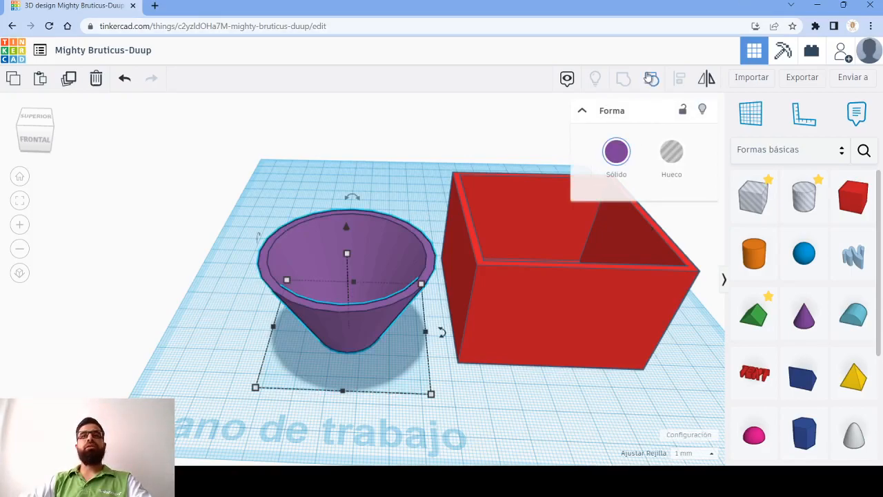
pyautogui.moveTo(361, 347); pyautogui.dragTo(207, 342, button='right')
pyautogui.moveTo(533, 278); pyautogui.dragTo(467, 302, button='right')
pyautogui.hotkey('ctrl', 'z')
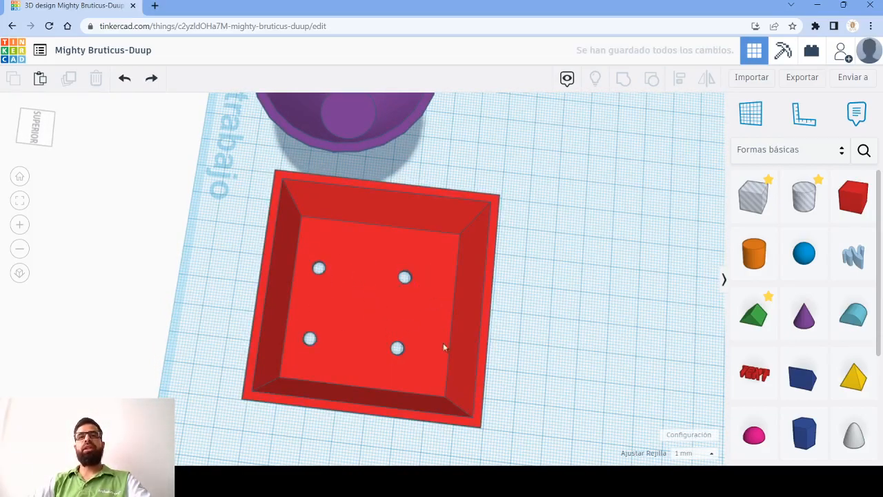
pyautogui.hotkey('ctrl', 'y')
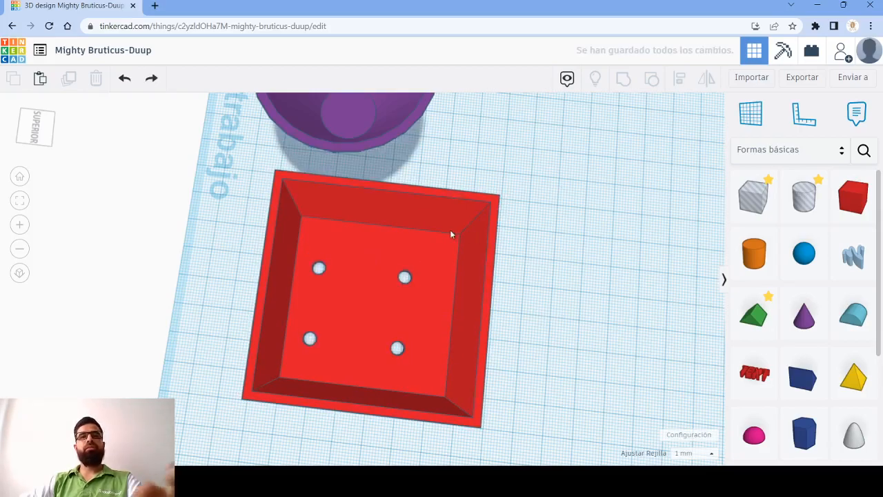
# - Ungroup the red box to release its four hole cylinders, and deselect the shapes
pyautogui.click(450, 233)
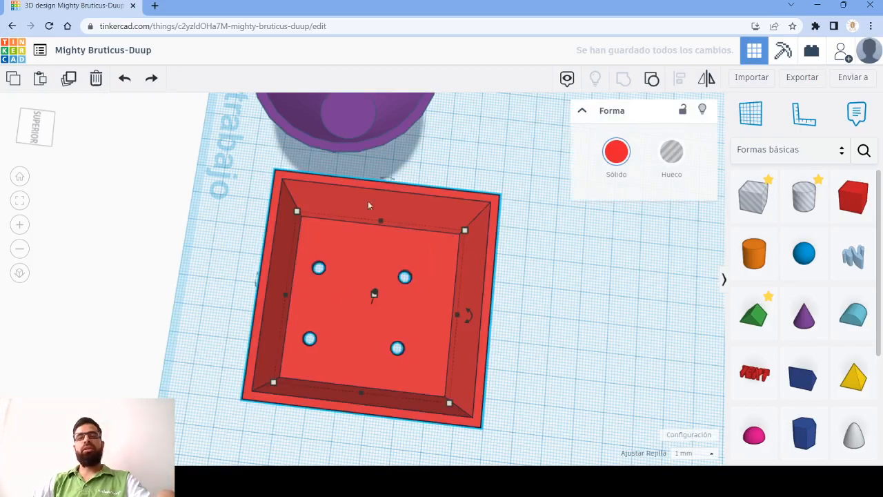
pyautogui.click(652, 79)
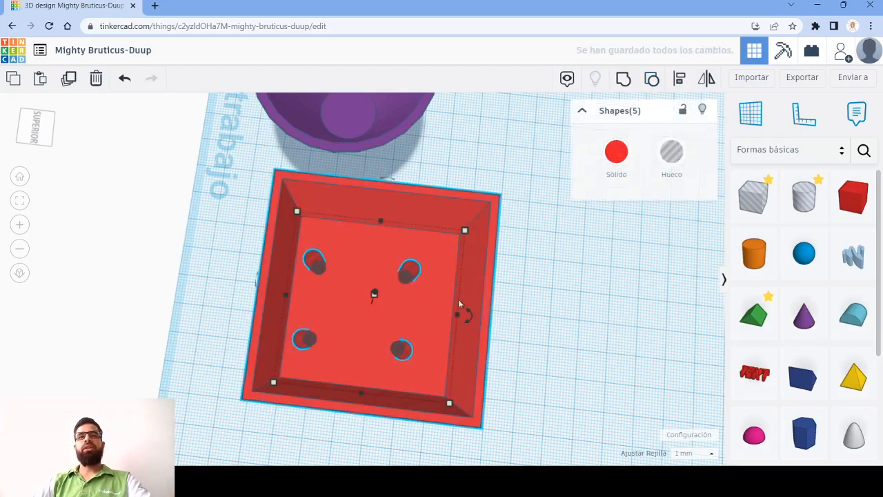
pyautogui.click(528, 311)
pyautogui.moveTo(528, 311); pyautogui.dragTo(552, 296, button='right')
# - Select the four hole cylinders and nudge them together 3 mm right and 2 mm back on the box floor
pyautogui.click(404, 242)
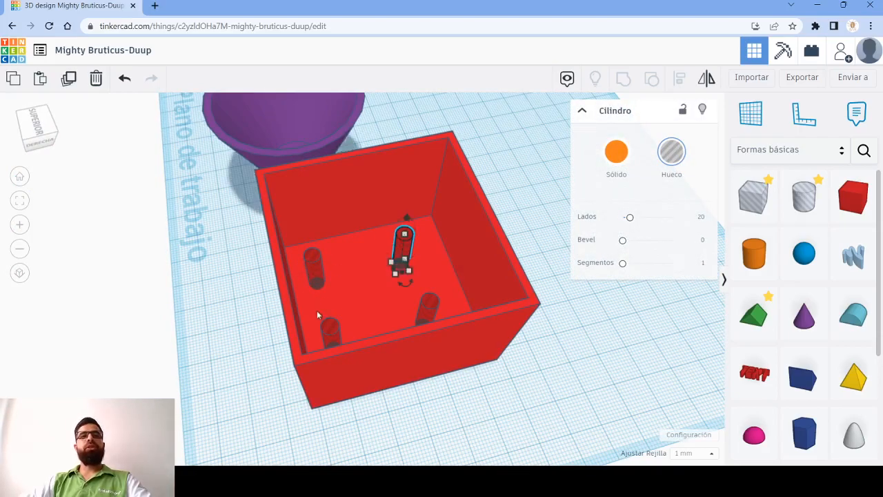
pyautogui.keyDown('shift'); pyautogui.click(320, 273); pyautogui.keyUp('shift')
pyautogui.keyDown('shift'); pyautogui.click(327, 328); pyautogui.keyUp('shift')
pyautogui.keyDown('shift'); pyautogui.click(432, 302); pyautogui.keyUp('shift')
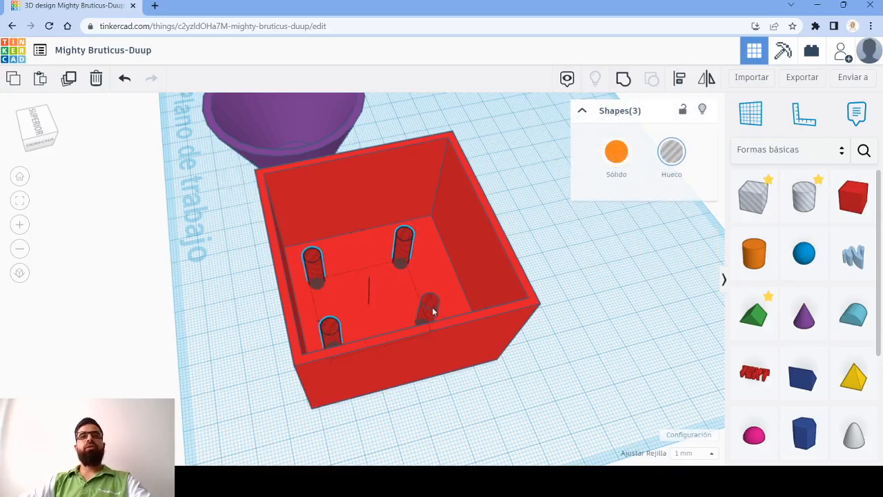
pyautogui.press('Right')
pyautogui.press('Right')
pyautogui.press('Right')
pyautogui.press('Up')
pyautogui.press('Up')
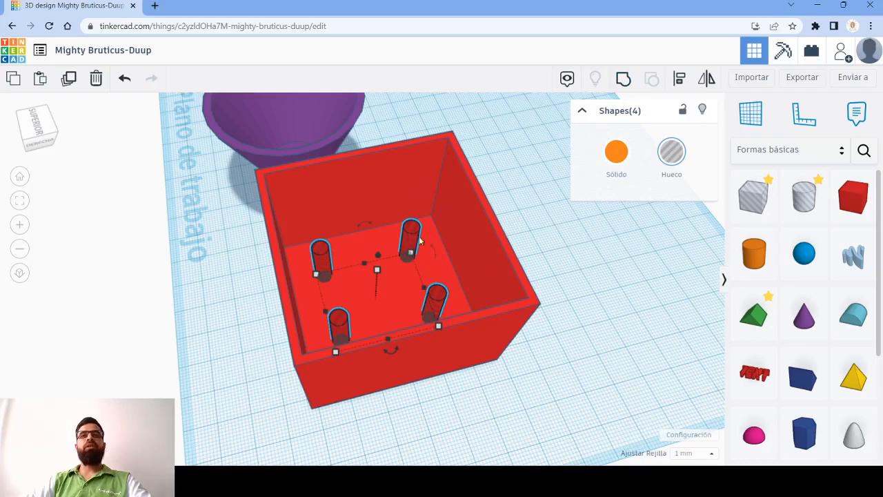
# - Try to center the four ungrouped hole cylinders in the box by aligning them along both horizontal axes, and undo both alignments
pyautogui.moveTo(584, 331); pyautogui.dragTo(266, 223)
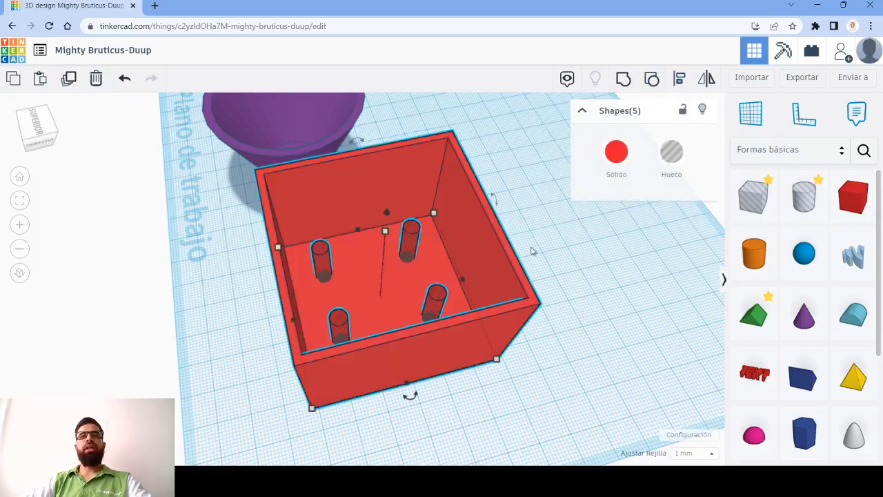
pyautogui.click(680, 78)
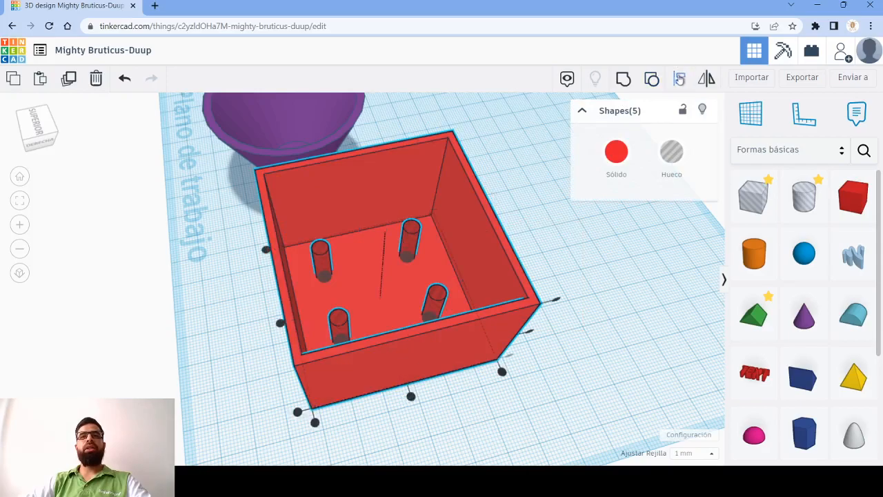
pyautogui.click(411, 396)
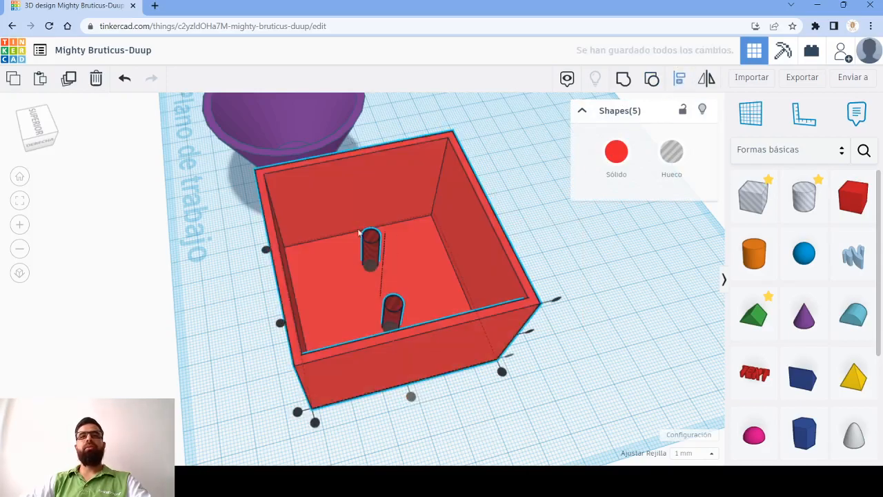
pyautogui.click(280, 323)
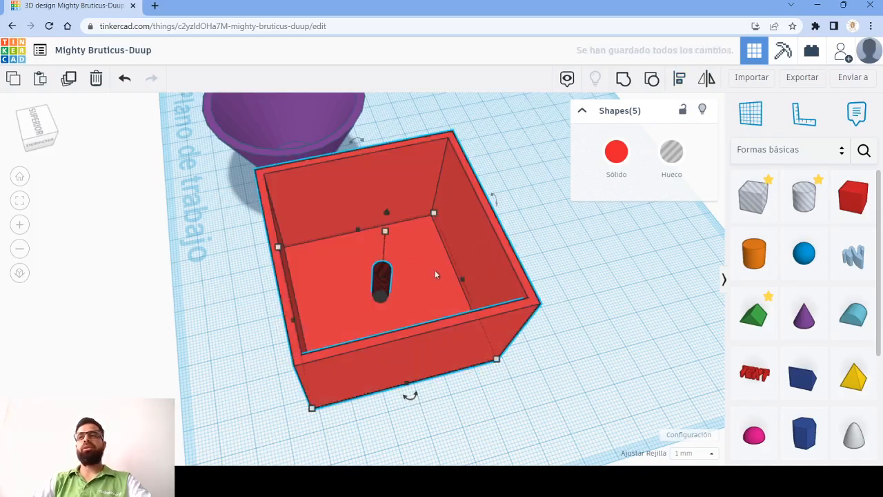
pyautogui.hotkey('ctrl', 'z')
pyautogui.hotkey('ctrl', 'z')
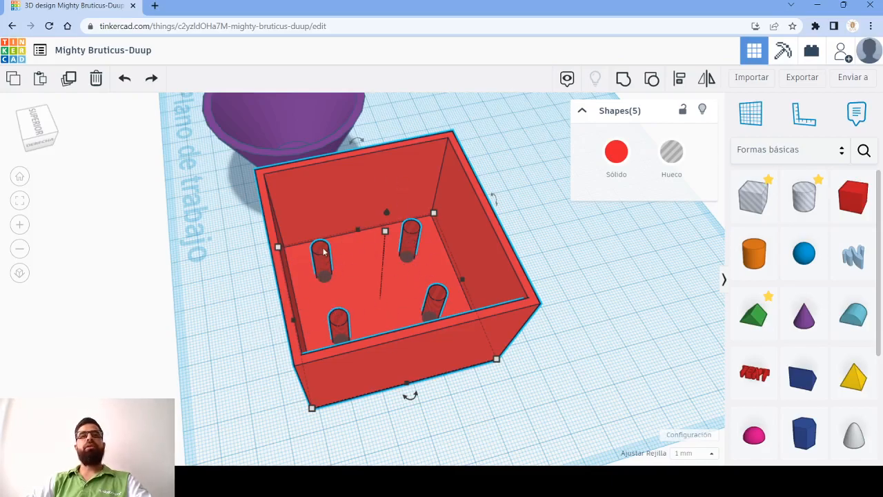
# - Group the four hole cylinders on the box floor into one hole shape, and deselect it
pyautogui.click(578, 314)
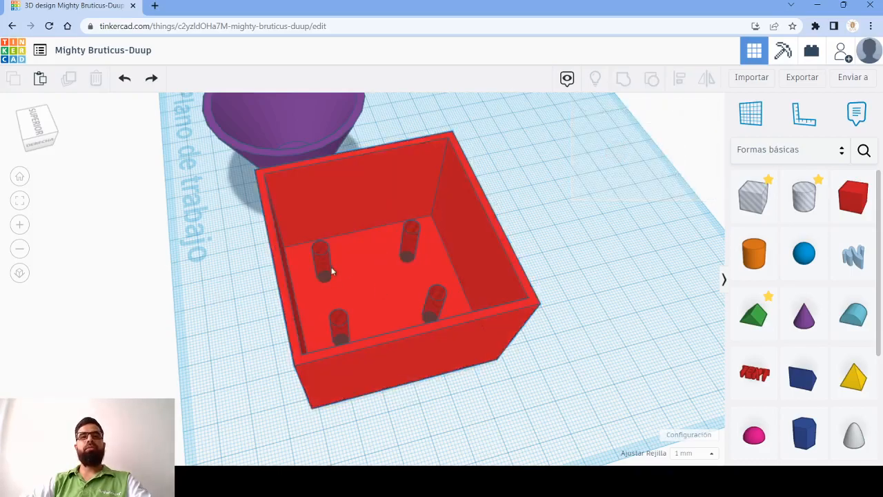
pyautogui.click(324, 258)
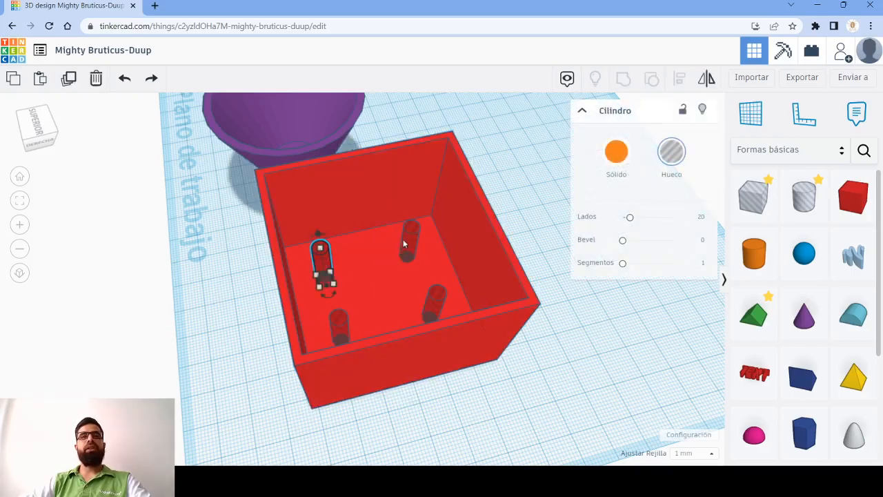
pyautogui.keyDown('shift'); pyautogui.click(404, 242); pyautogui.keyUp('shift')
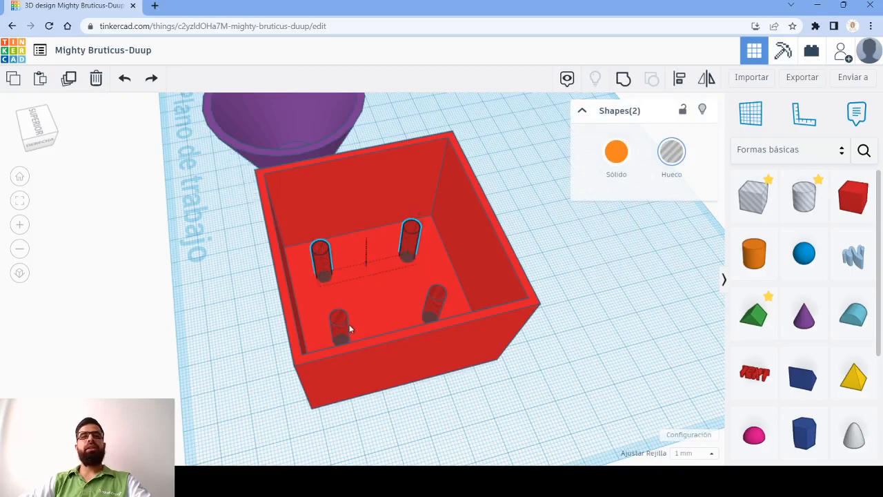
pyautogui.keyDown('shift'); pyautogui.click(350, 324); pyautogui.keyUp('shift')
pyautogui.keyDown('shift'); pyautogui.click(374, 303); pyautogui.keyUp('shift')
pyautogui.keyDown('shift'); pyautogui.click(345, 327); pyautogui.keyUp('shift')
pyautogui.keyDown('shift'); pyautogui.click(428, 307); pyautogui.keyUp('shift')
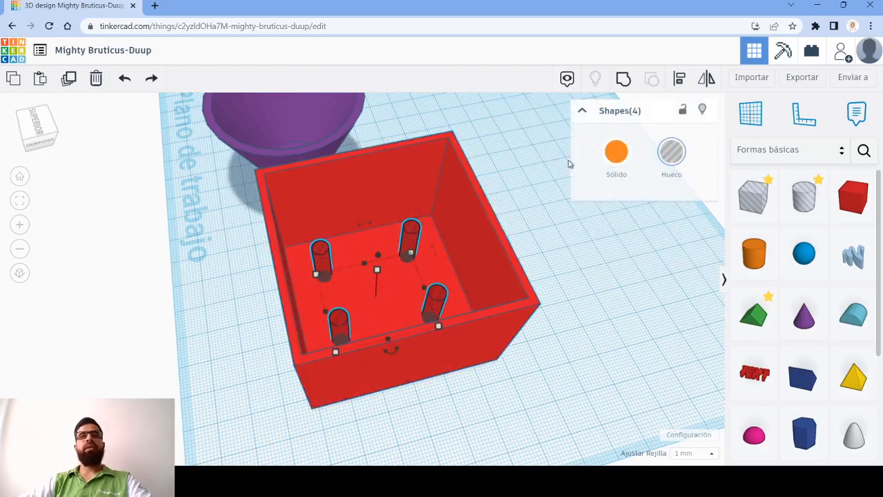
pyautogui.click(623, 79)
pyautogui.click(586, 265)
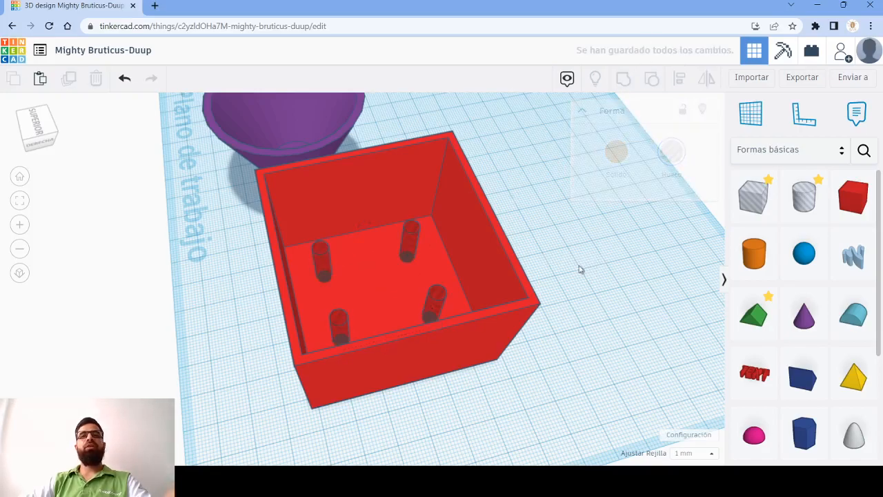
# - Center the grouped hole cylinders in the red box by aligning both shapes along the two horizontal axes
pyautogui.click(413, 234)
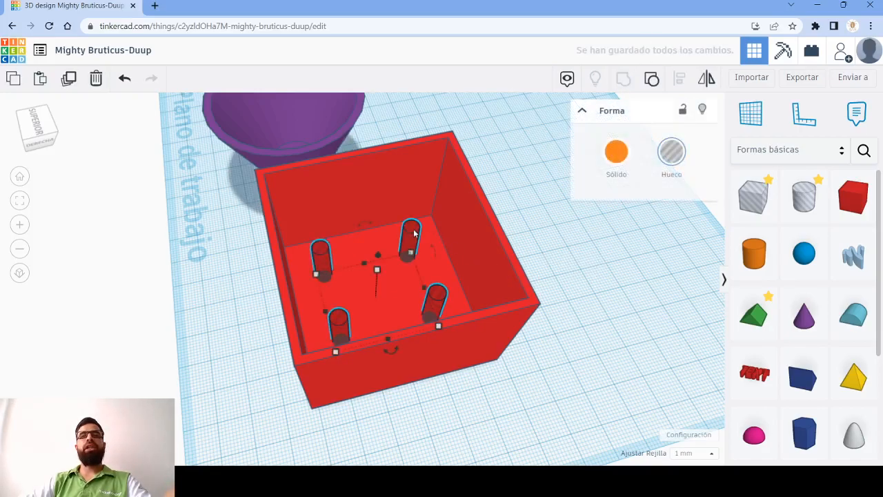
pyautogui.click(607, 263)
pyautogui.click(327, 255)
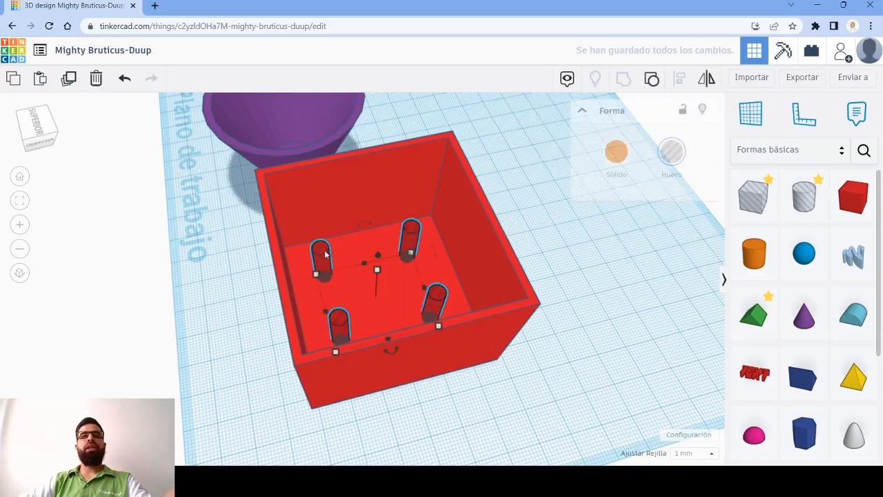
pyautogui.moveTo(536, 388); pyautogui.dragTo(428, 324)
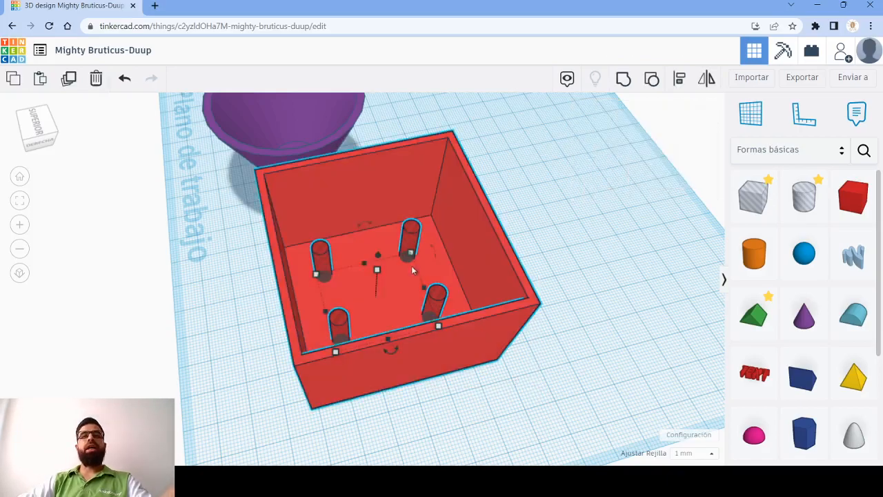
pyautogui.click(679, 78)
pyautogui.click(411, 395)
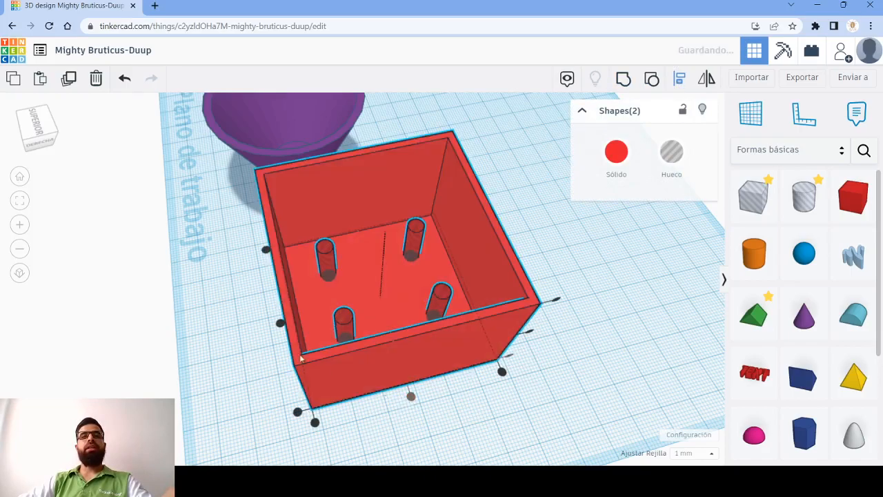
pyautogui.click(279, 322)
pyautogui.click(651, 258)
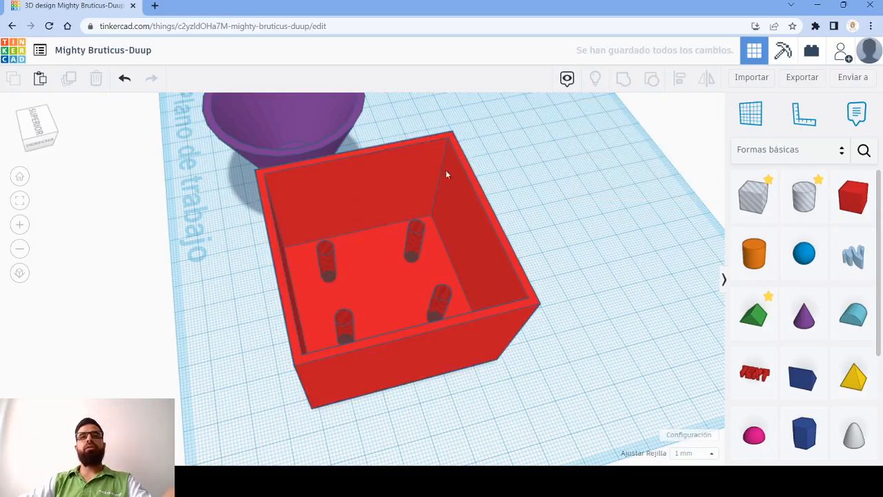
# - Group the red box with the centered hole cylinders to cut four drainage holes in its floor
pyautogui.moveTo(584, 351); pyautogui.dragTo(263, 215)
pyautogui.click(622, 81)
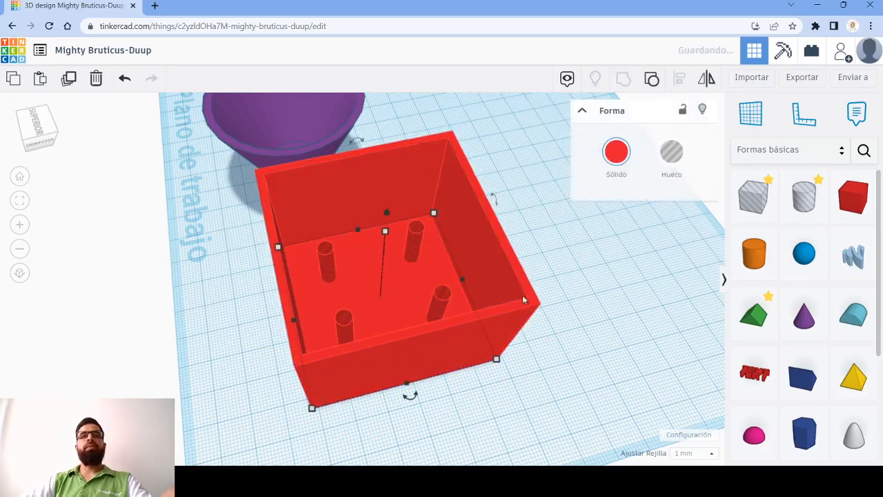
pyautogui.click(590, 279)
# - Hide the purple cone, and show all hidden shapes again
pyautogui.moveTo(583, 234); pyautogui.dragTo(645, 158, button='right')
pyautogui.moveTo(520, 209); pyautogui.dragTo(588, 253, button='right')
pyautogui.moveTo(426, 296); pyautogui.dragTo(484, 292, button='right')
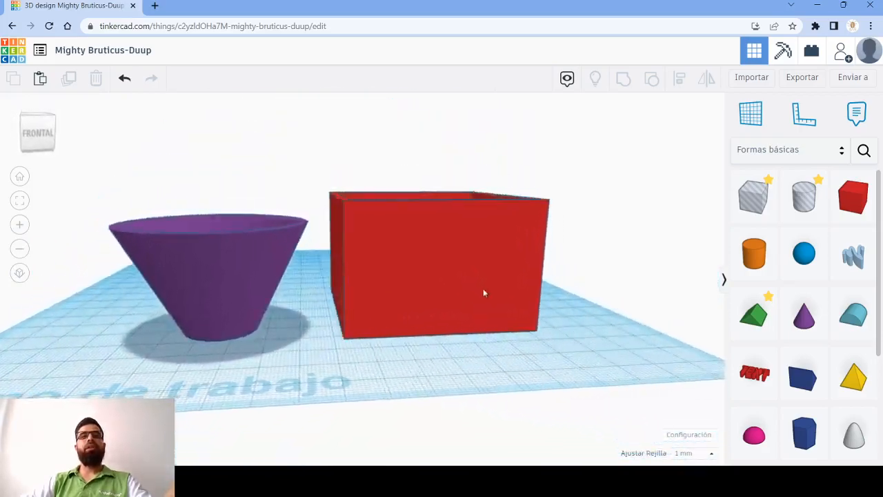
pyautogui.click(222, 255)
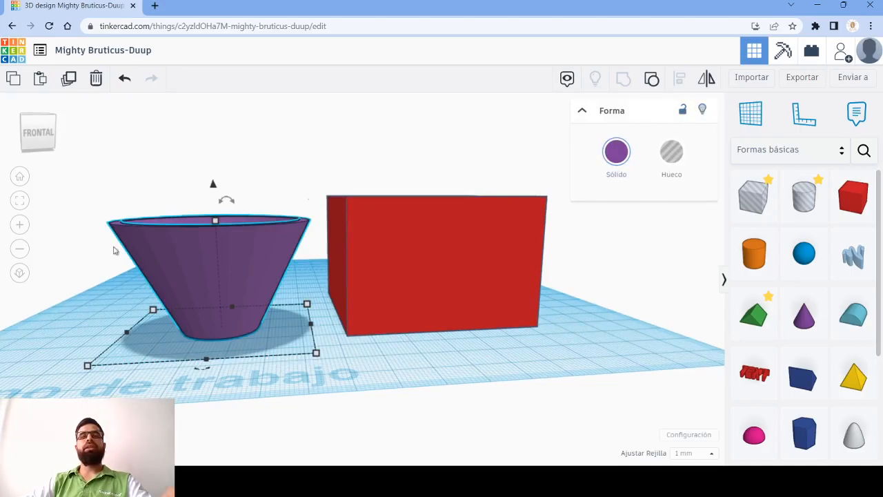
pyautogui.click(704, 111)
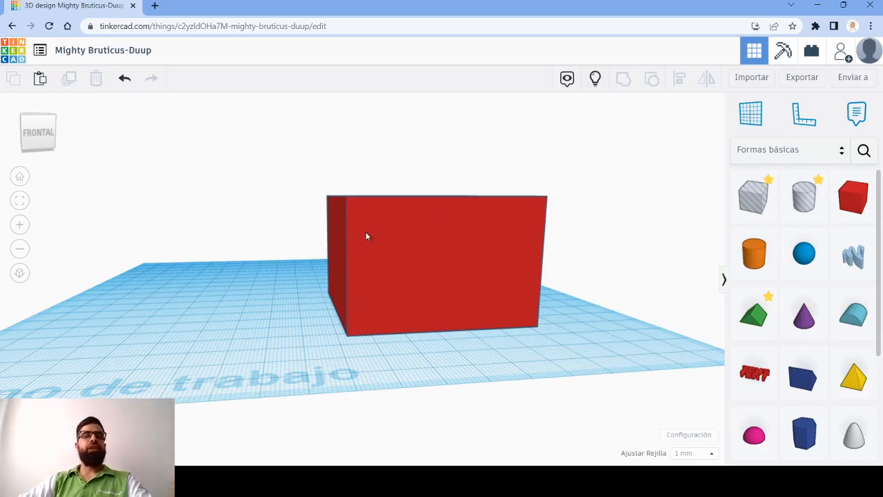
pyautogui.moveTo(269, 188); pyautogui.dragTo(680, 298)
pyautogui.click(570, 308)
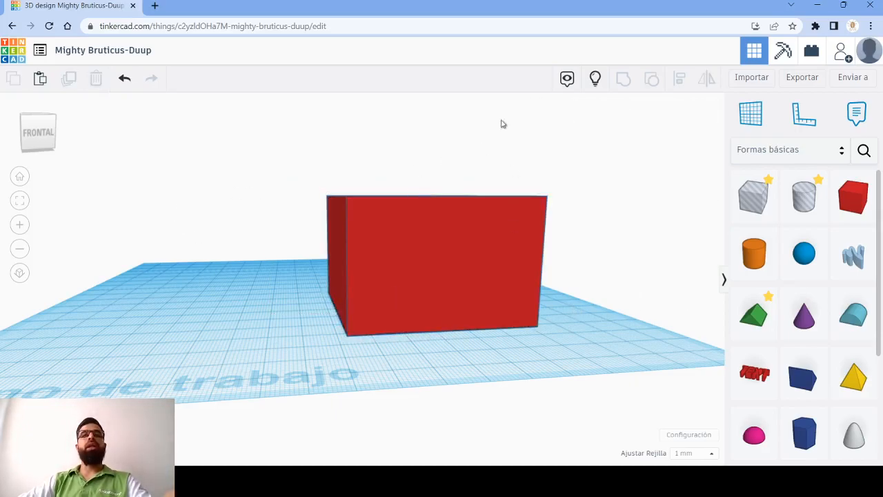
pyautogui.click(596, 80)
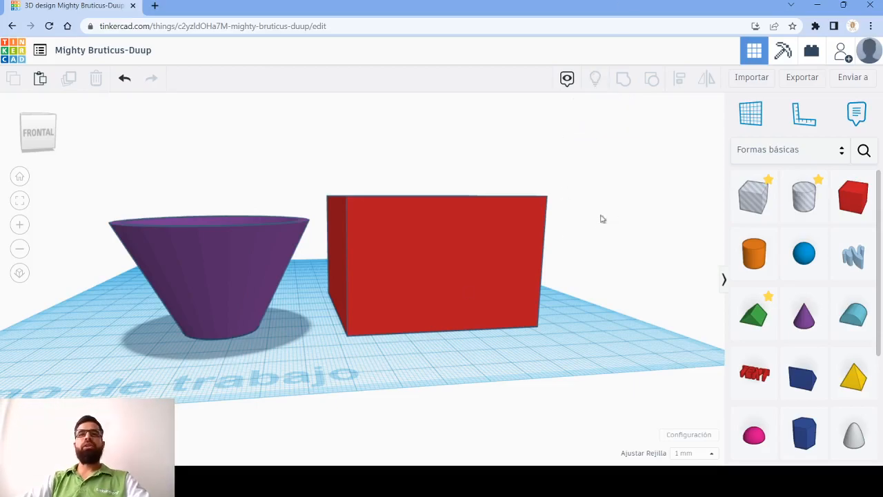
# - Place a solid text shape on the workplane behind the purple cone and the red box
pyautogui.scroll(-3, 558, 263)
pyautogui.moveTo(583, 230); pyautogui.dragTo(540, 322, button='right')
pyautogui.moveTo(757, 380); pyautogui.dragTo(677, 379)
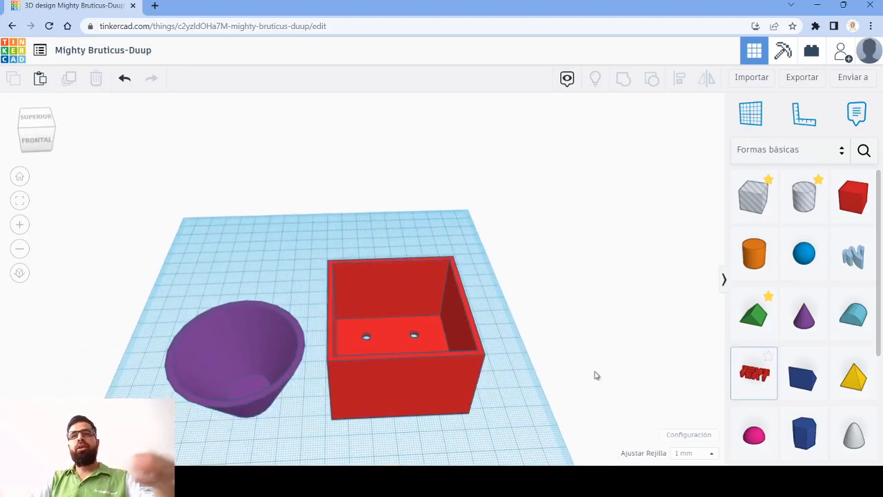
pyautogui.moveTo(754, 373); pyautogui.dragTo(278, 269)
pyautogui.scroll(2, 301, 237)
pyautogui.scroll(5, 289, 246)
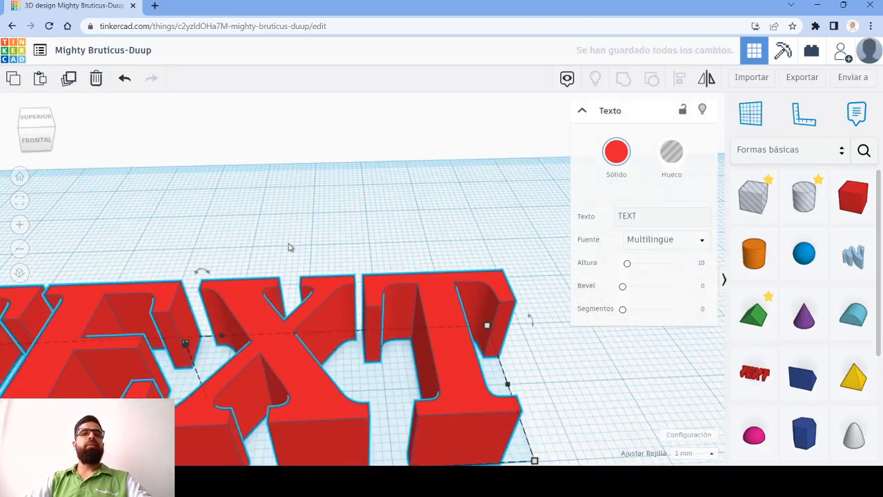
pyautogui.scroll(-4, 290, 246)
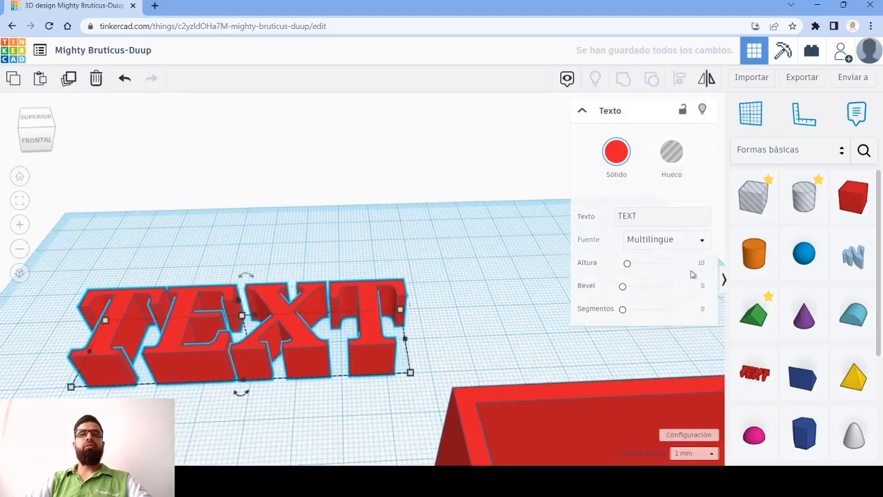
# - Change the wording of the text shape to "Biblioteca EPM"
pyautogui.click(655, 218)
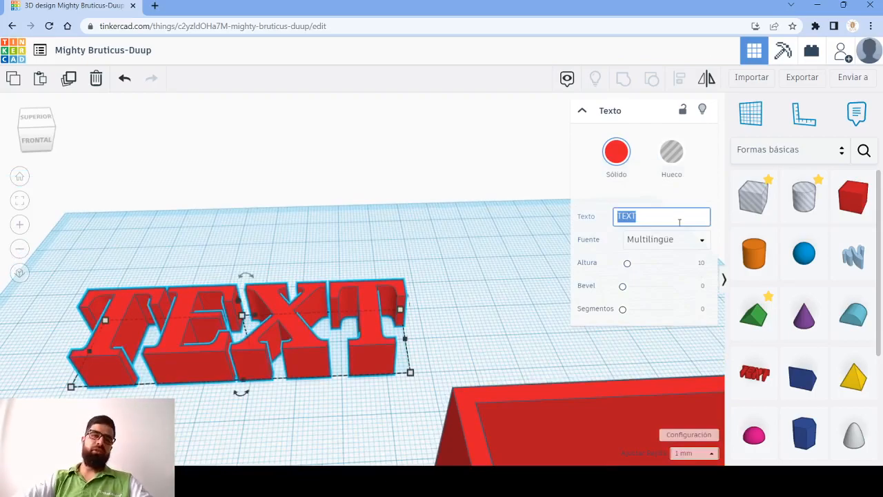
pyautogui.press('BackSpace')
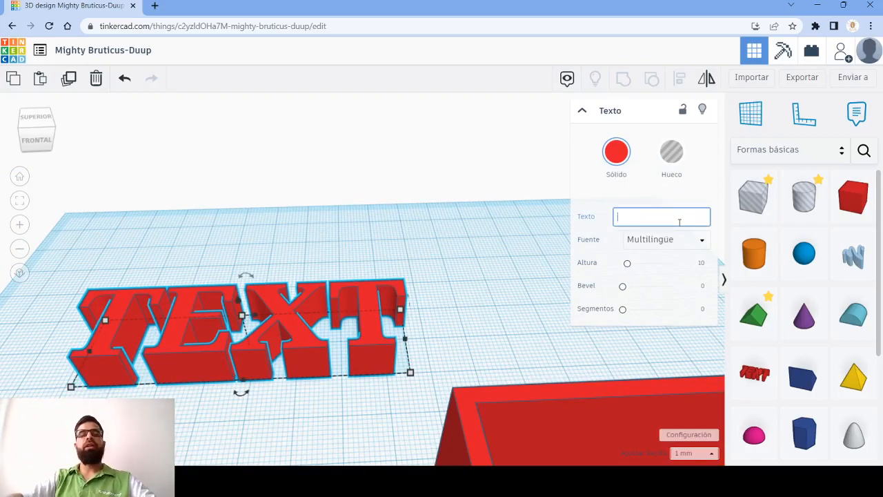
pyautogui.write('Biblio')
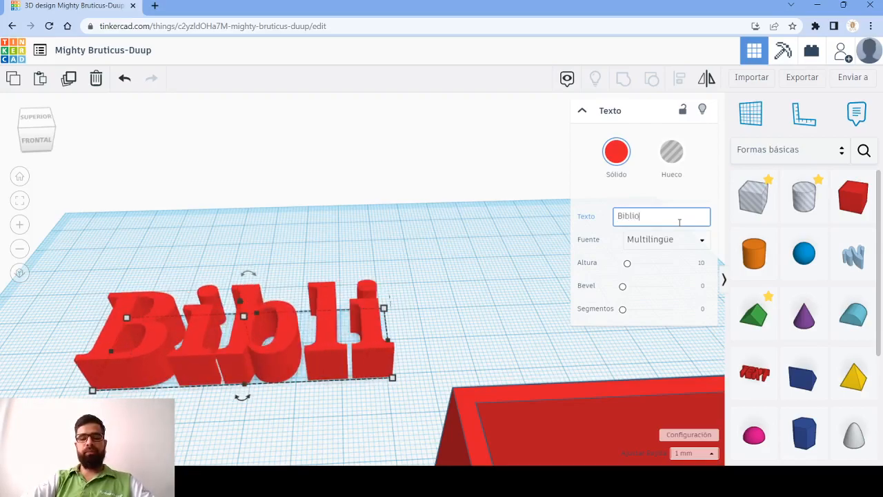
pyautogui.write('teca')
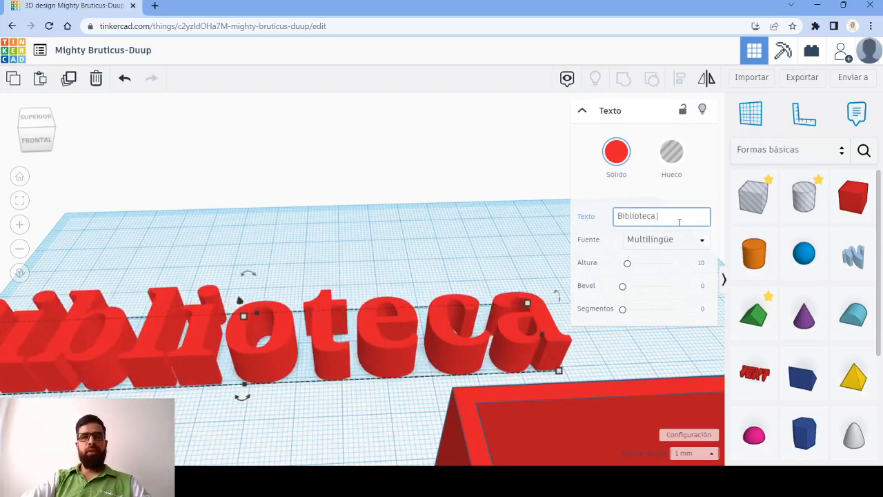
pyautogui.write(' EPM')
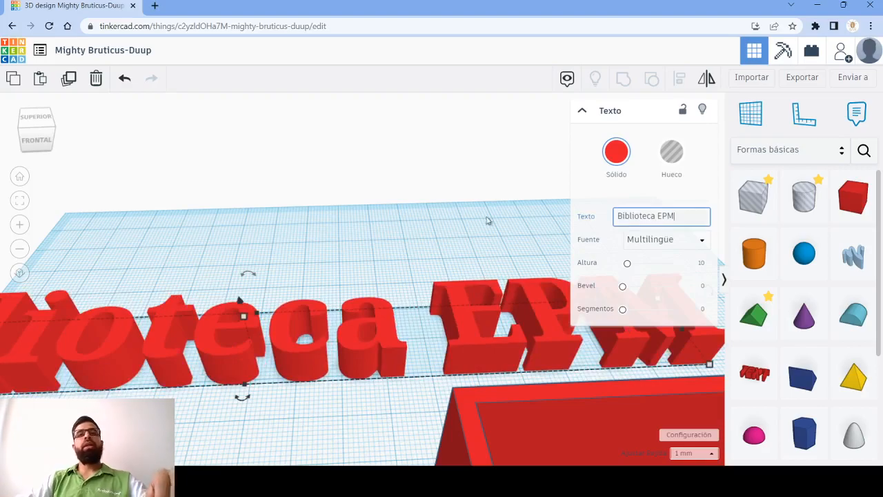
# - Rotate the "Biblioteca EPM" text 90° about its long axis so that the letters stand upright
pyautogui.scroll(-3, 328, 230)
pyautogui.scroll(-2, 211, 271)
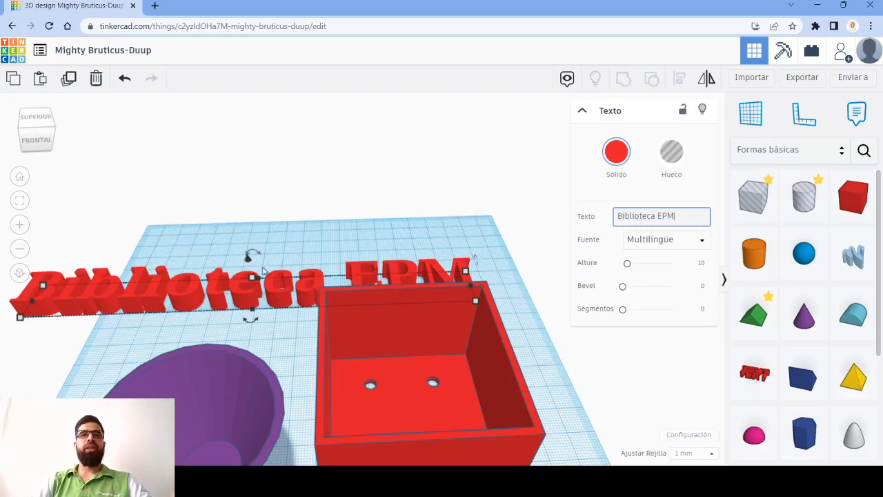
pyautogui.moveTo(251, 256); pyautogui.dragTo(282, 212, button='middle')
pyautogui.moveTo(172, 268); pyautogui.dragTo(295, 316, button='middle')
pyautogui.moveTo(293, 316); pyautogui.dragTo(418, 208, button='right')
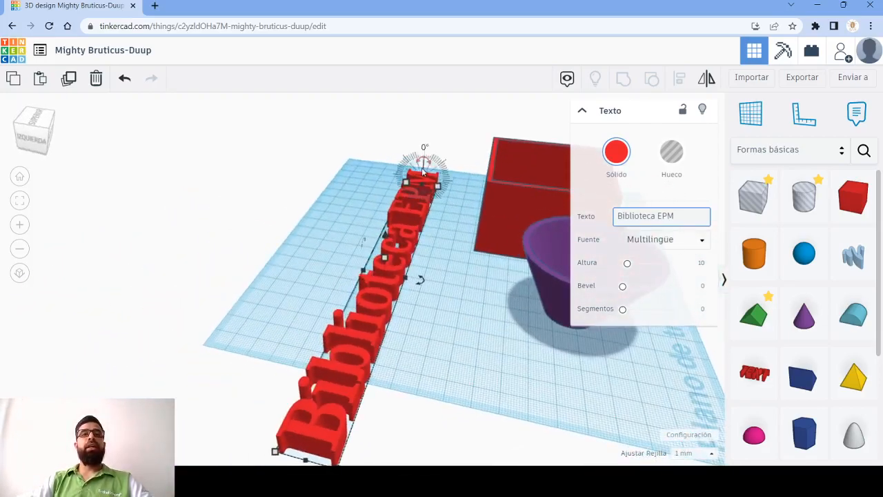
pyautogui.moveTo(426, 161); pyautogui.dragTo(450, 178)
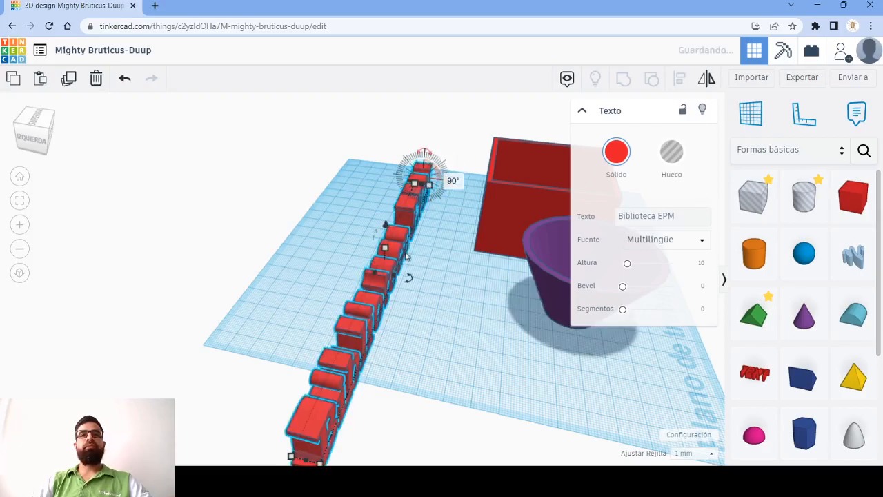
# - Scale the upright text down proportionally until its full length fits on the workplane
pyautogui.moveTo(393, 400); pyautogui.dragTo(189, 261, button='right')
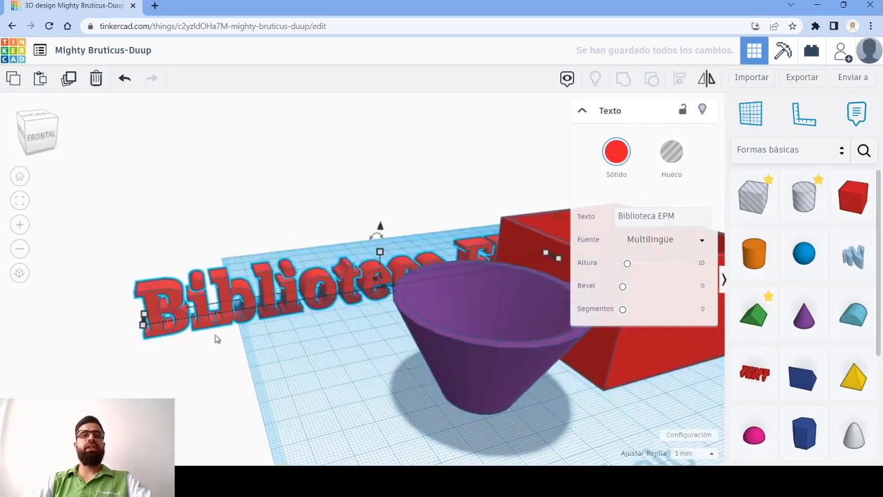
pyautogui.moveTo(141, 320)
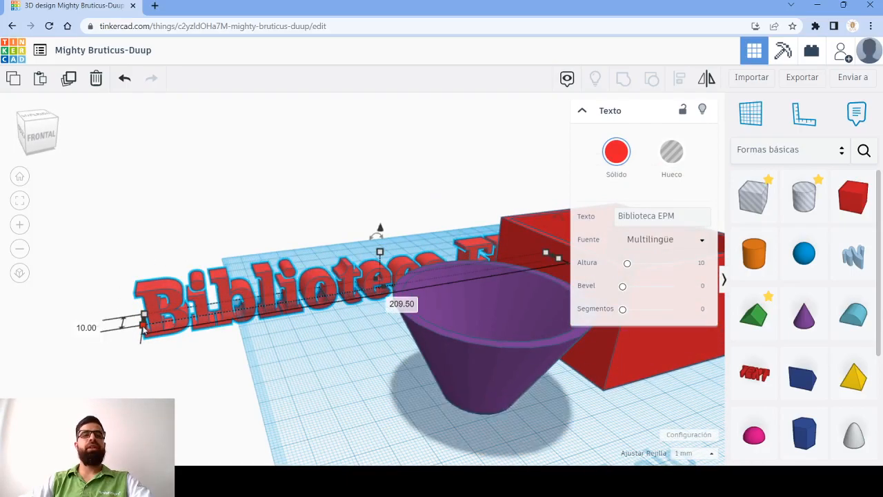
pyautogui.moveTo(140, 324); pyautogui.dragTo(81, 321)
pyautogui.scroll(-2, 362, 277)
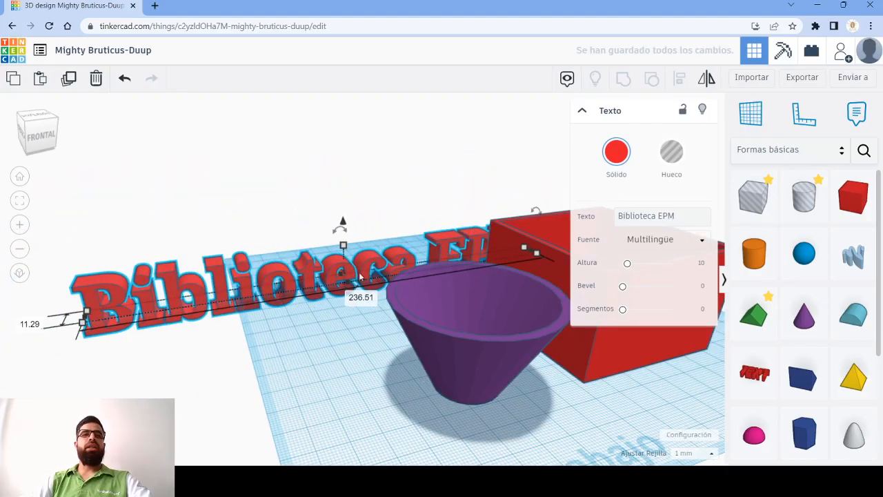
pyautogui.keyDown('shift'); pyautogui.moveTo(347, 250); pyautogui.dragTo(348, 275); pyautogui.keyUp('shift')
pyautogui.moveTo(337, 306); pyautogui.dragTo(335, 287, button='middle')
# - Collapse the text's shape settings, and drop the floating text onto the workplane
pyautogui.scroll(5, 337, 286)
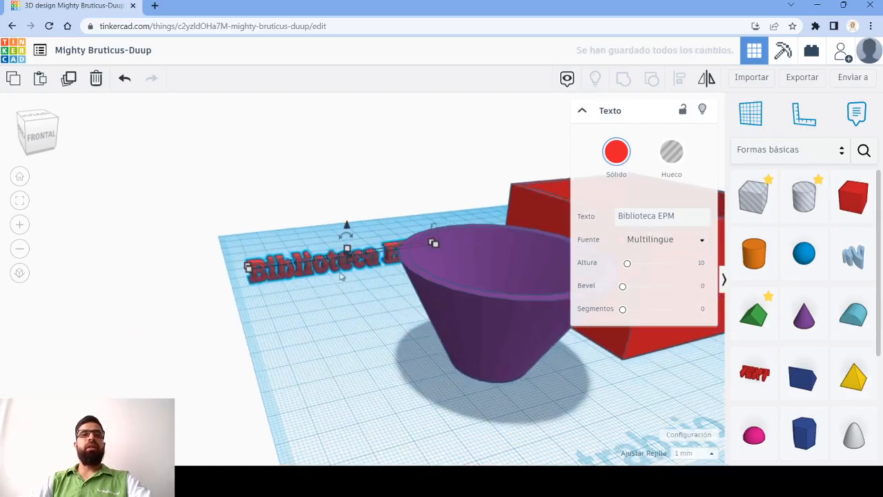
pyautogui.scroll(2, 297, 260)
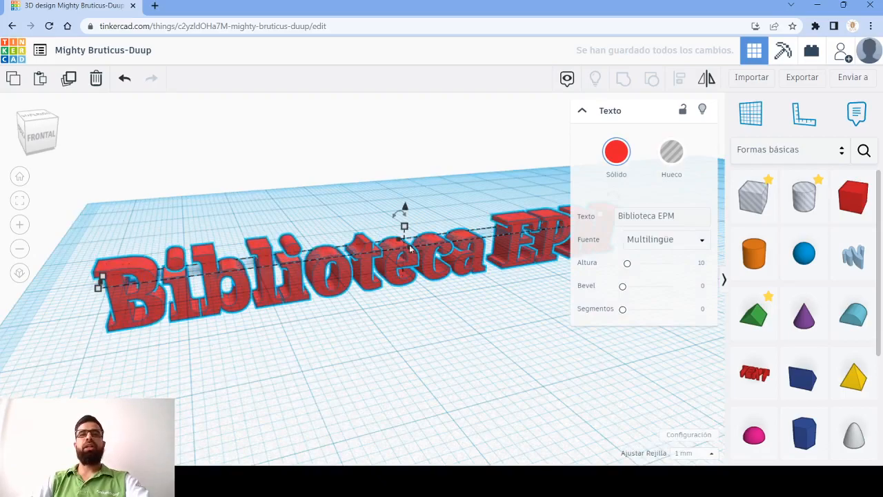
pyautogui.click(582, 112)
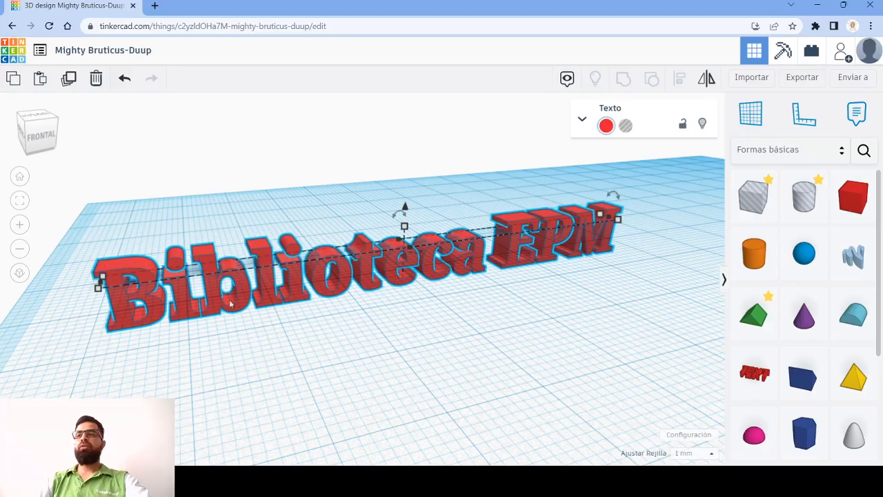
pyautogui.moveTo(225, 250); pyautogui.dragTo(291, 277, button='right')
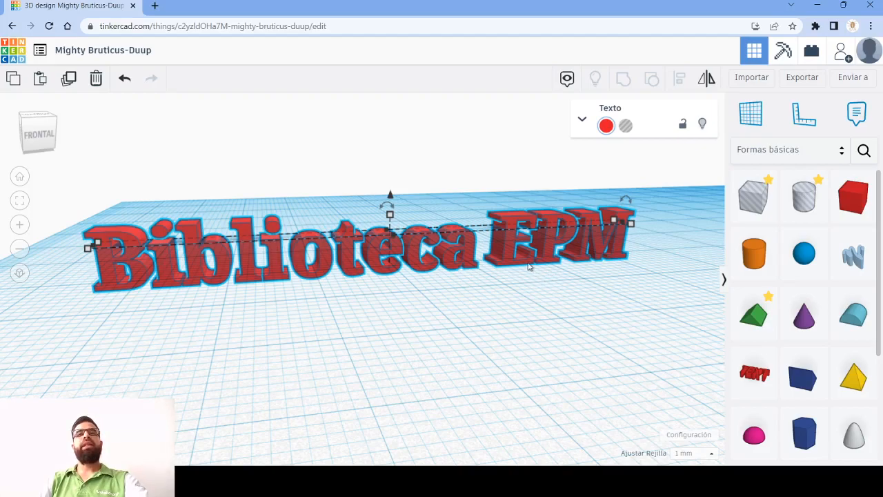
pyautogui.press('d')
pyautogui.click(551, 274)
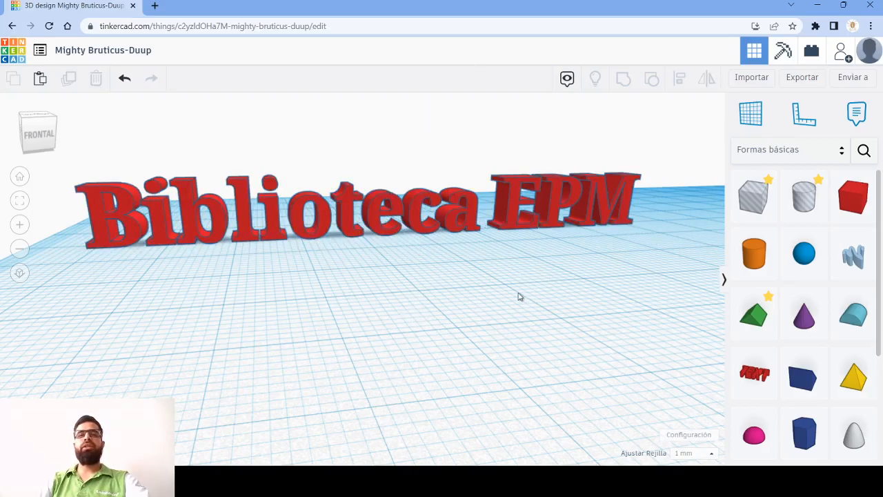
# - Move the "Biblioteca EPM" text from the back of the workplane forward to the cone's front side
pyautogui.scroll(-5, 519, 297)
pyautogui.moveTo(475, 240); pyautogui.dragTo(515, 211, button='right')
pyautogui.click(479, 180)
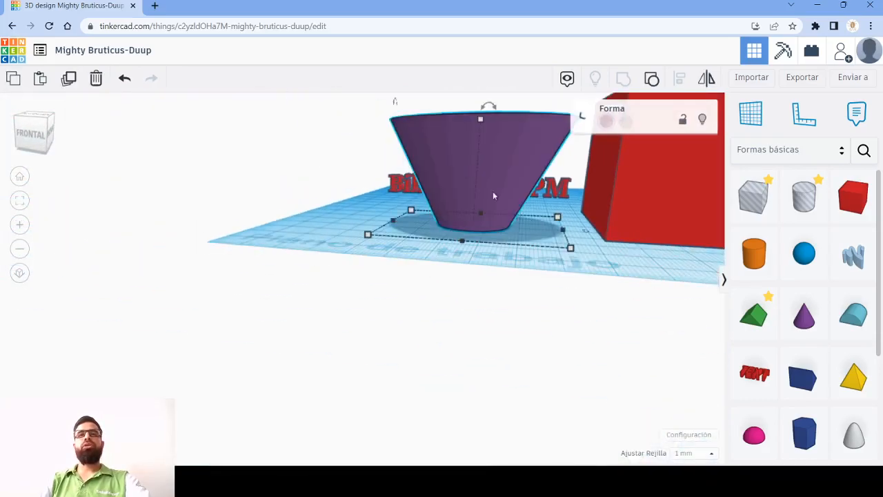
pyautogui.click(693, 198)
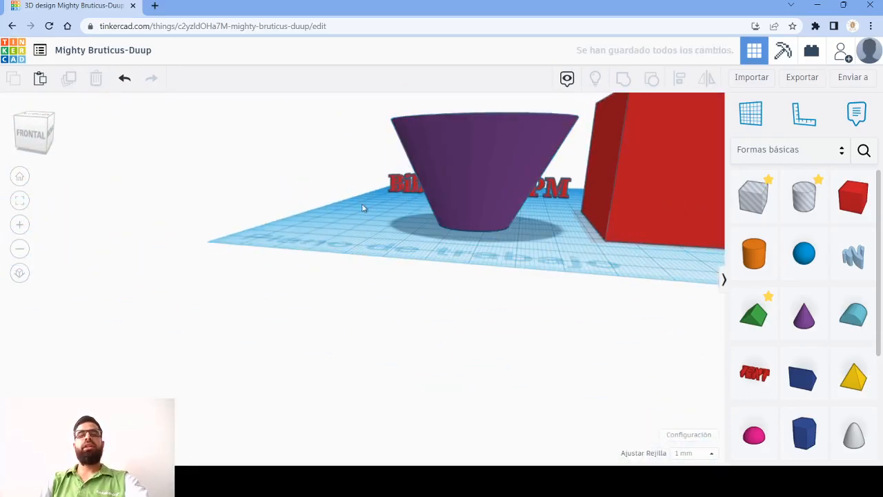
pyautogui.moveTo(306, 186); pyautogui.dragTo(266, 263, button='right')
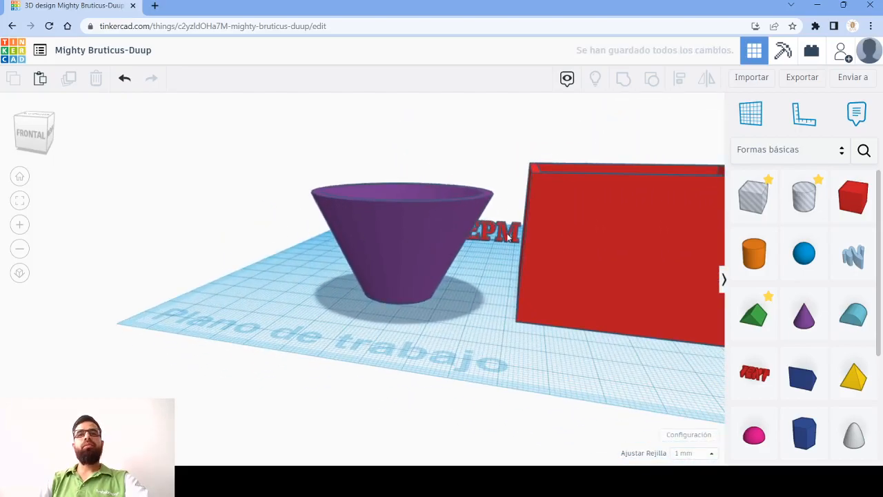
pyautogui.click(508, 236)
pyautogui.moveTo(503, 235); pyautogui.dragTo(477, 298)
pyautogui.press('Down')
pyautogui.press('Down')
pyautogui.press('Down')
pyautogui.press('Down')
pyautogui.press('Down')
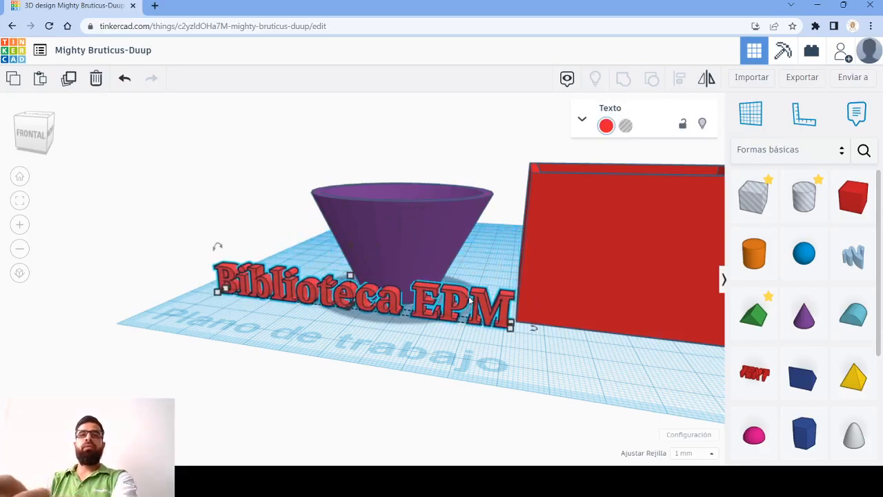
# - Shift the text sideways until it is within the box's width, and embed its back in the box's front wall
pyautogui.moveTo(466, 301); pyautogui.dragTo(637, 349)
pyautogui.moveTo(638, 349); pyautogui.dragTo(425, 349, button='middle')
pyautogui.moveTo(641, 378); pyautogui.dragTo(444, 348)
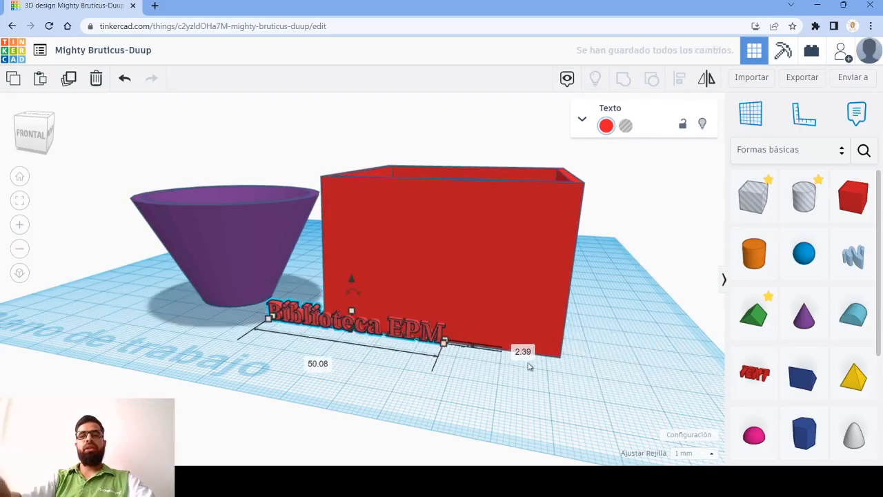
pyautogui.press('Right')
pyautogui.press('Right')
pyautogui.press('Right')
pyautogui.press('Right')
pyautogui.press('Right')
pyautogui.press('Right')
pyautogui.press('Right')
pyautogui.press('Right')
pyautogui.press('Right')
pyautogui.press('Right')
pyautogui.press('Right')
pyautogui.press('Right')
pyautogui.press('Right')
pyautogui.press('Right')
pyautogui.press('Right')
pyautogui.press('Right')
pyautogui.press('Right')
pyautogui.press('Right')
pyautogui.press('Right')
pyautogui.press('Right')
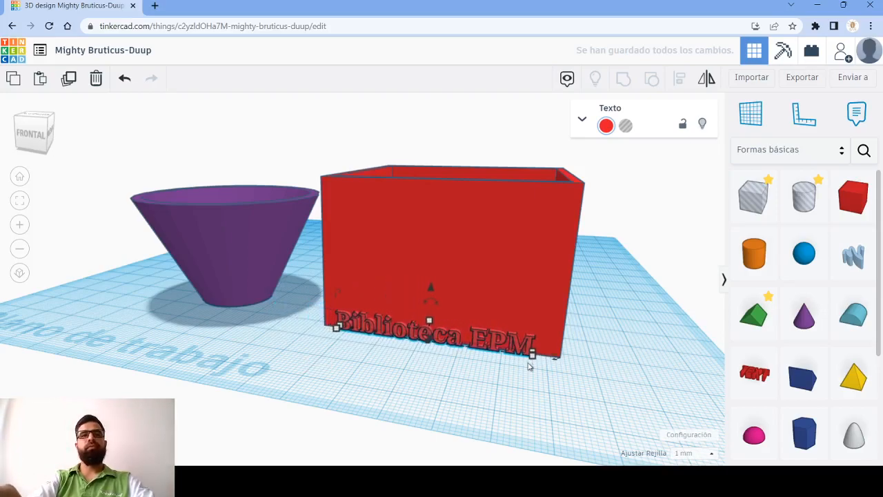
pyautogui.press('Up')
pyautogui.press('Up')
pyautogui.press('Up')
pyautogui.press('Down')
pyautogui.press('Down')
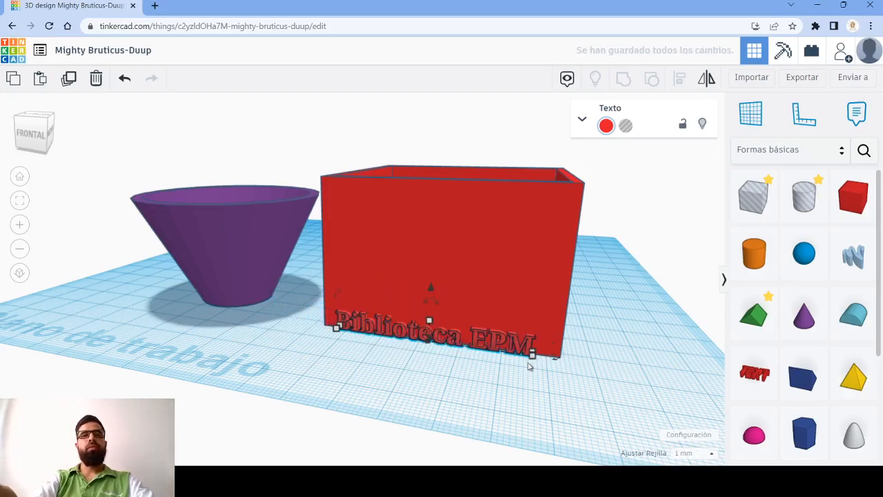
# - Raise the text to about the middle of the box's front face
pyautogui.hotkey('ctrl', 'Up')
pyautogui.hotkey('ctrl', 'Up')
pyautogui.hotkey('ctrl', 'Up')
pyautogui.hotkey('ctrl', 'Up')
pyautogui.hotkey('ctrl', 'Up')
pyautogui.hotkey('ctrl', 'Up')
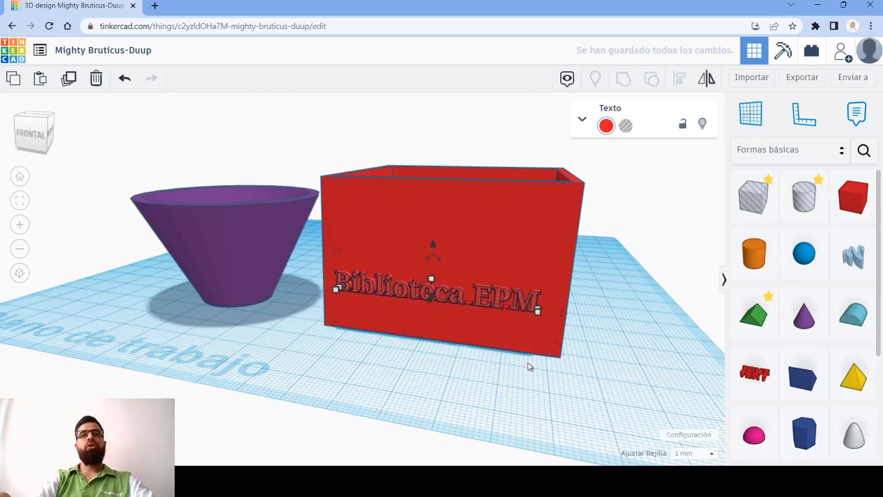
pyautogui.hotkey('ctrl', 'Up')
pyautogui.hotkey('ctrl', 'Up')
pyautogui.hotkey('ctrl', 'Up')
pyautogui.hotkey('ctrl', 'Up')
pyautogui.hotkey('ctrl', 'Up')
pyautogui.hotkey('ctrl', 'Up')
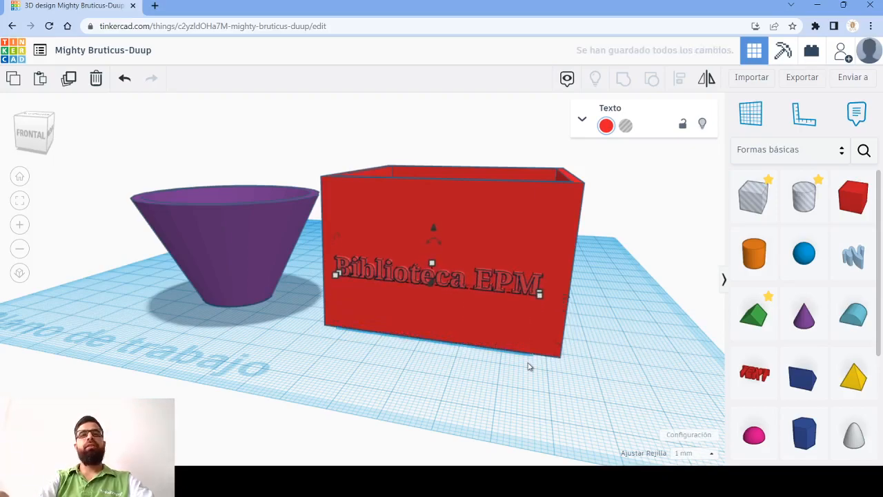
pyautogui.hotkey('ctrl', 'Up')
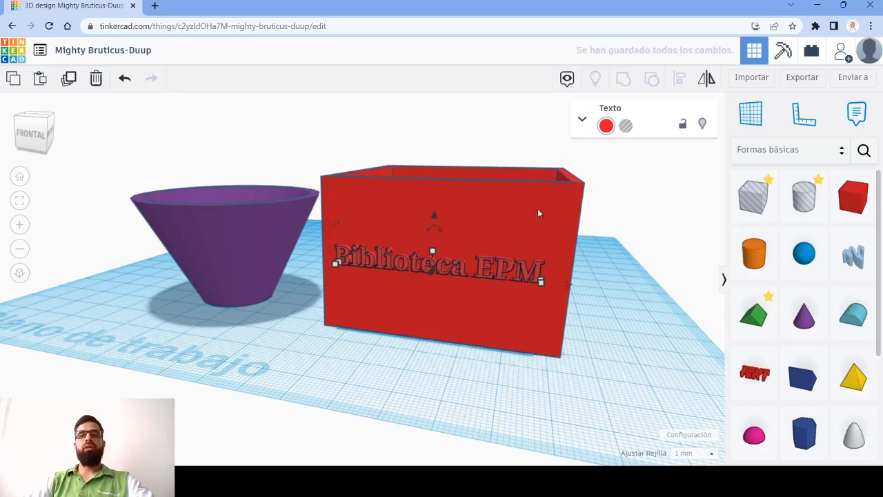
# - Fine-tune the text's depth in the front wall so that the letters only slightly protrude
pyautogui.press('Up')
pyautogui.press('Up')
pyautogui.press('Up')
pyautogui.press('Down')
pyautogui.press('Down')
pyautogui.press('Down')
pyautogui.press('Up')
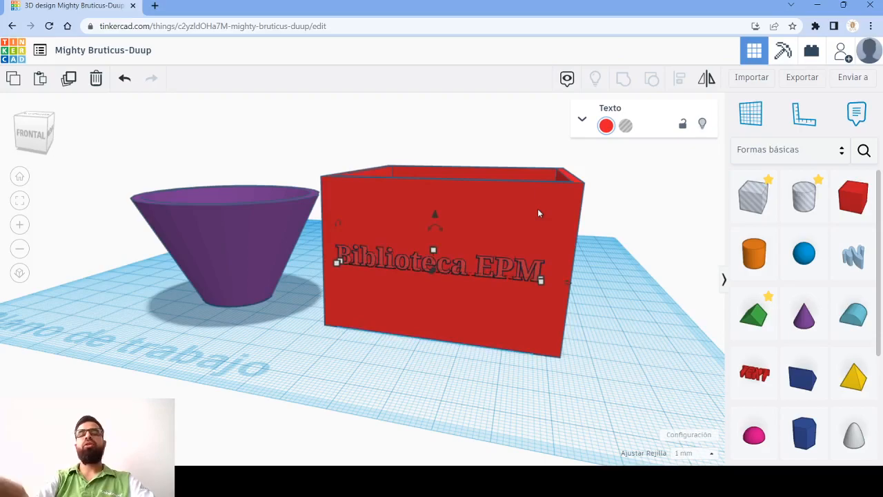
# - Group the box and the "Biblioteca EPM" text into one object
pyautogui.moveTo(607, 225); pyautogui.dragTo(595, 259, button='middle')
pyautogui.moveTo(520, 330); pyautogui.dragTo(542, 316, button='right')
pyautogui.moveTo(297, 131); pyautogui.dragTo(565, 383)
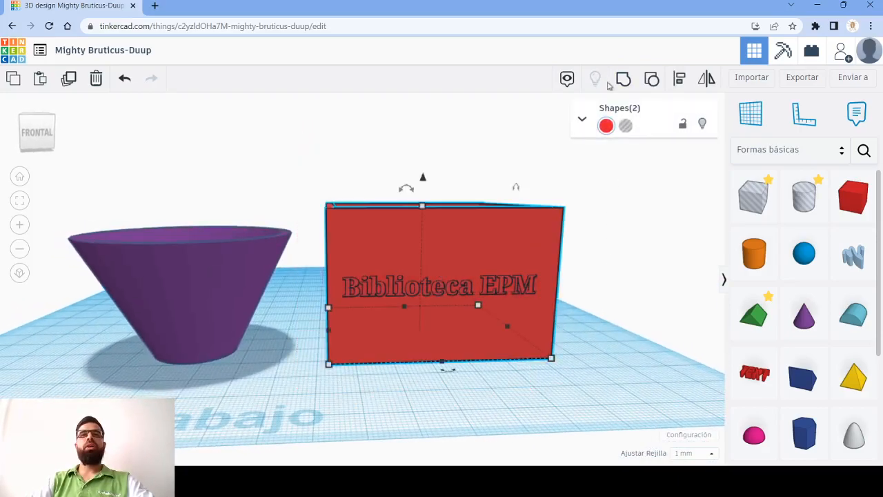
pyautogui.click(623, 79)
pyautogui.click(609, 325)
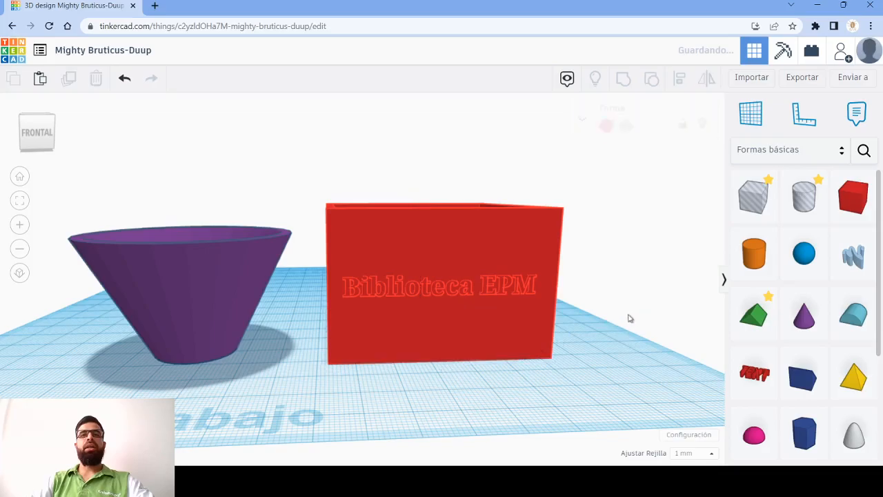
# - Inspect the raised lettering on the box up close, and undo the grouping
pyautogui.moveTo(576, 370); pyautogui.dragTo(415, 311, button='right')
pyautogui.scroll(5, 415, 311)
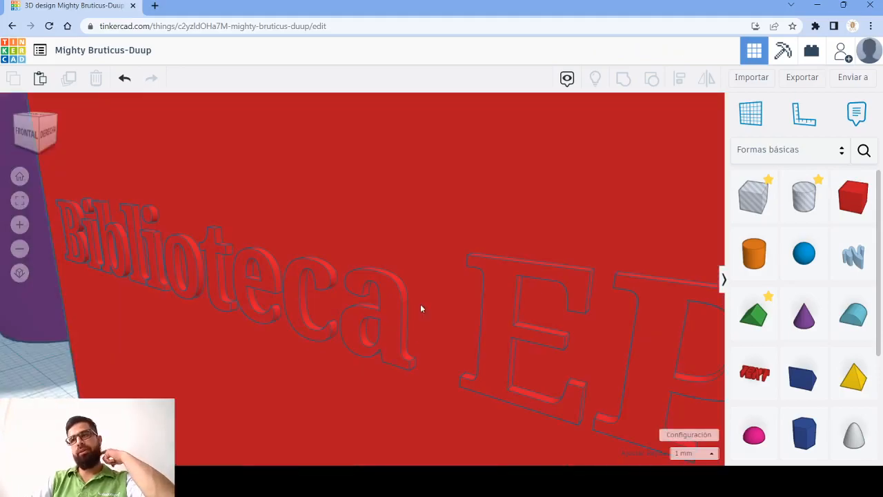
pyautogui.scroll(-5, 421, 309)
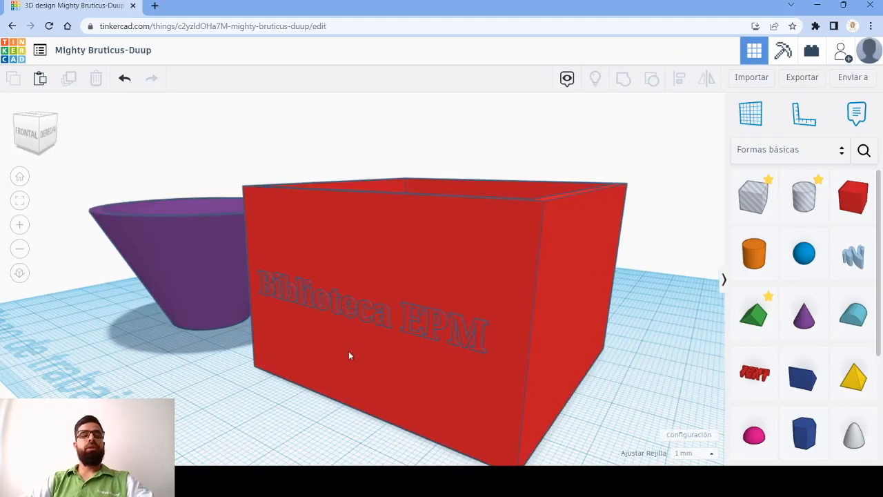
pyautogui.hotkey('ctrl', 'z')
# - Make a copy of the "Biblioteca EPM" text from the box's front face
pyautogui.moveTo(320, 328); pyautogui.dragTo(403, 328, button='right')
pyautogui.click(283, 312)
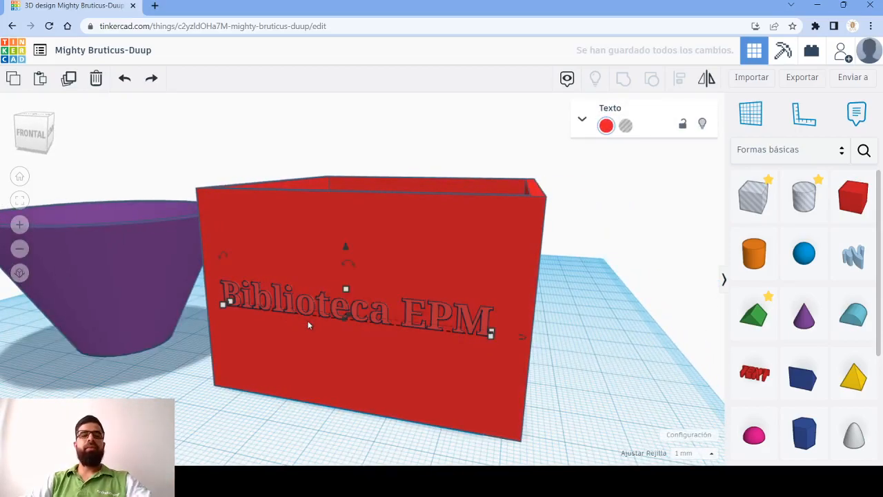
pyautogui.hotkey('ctrl', 'c')
pyautogui.hotkey('ctrl', 'v')
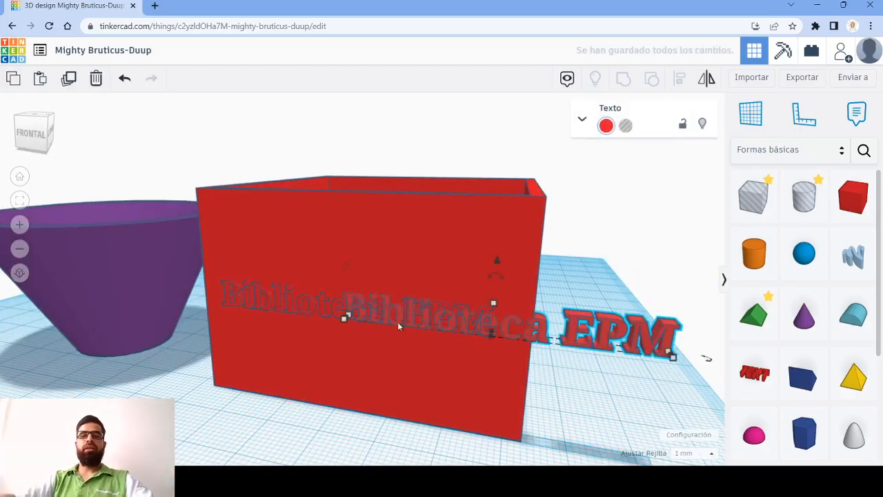
# - Move the copied text sideways until it spans the width of the purple cone
pyautogui.press('Left')
pyautogui.press('Left')
pyautogui.press('Left')
pyautogui.press('Left')
pyautogui.press('Left')
pyautogui.press('Left')
pyautogui.press('Left')
pyautogui.press('Left')
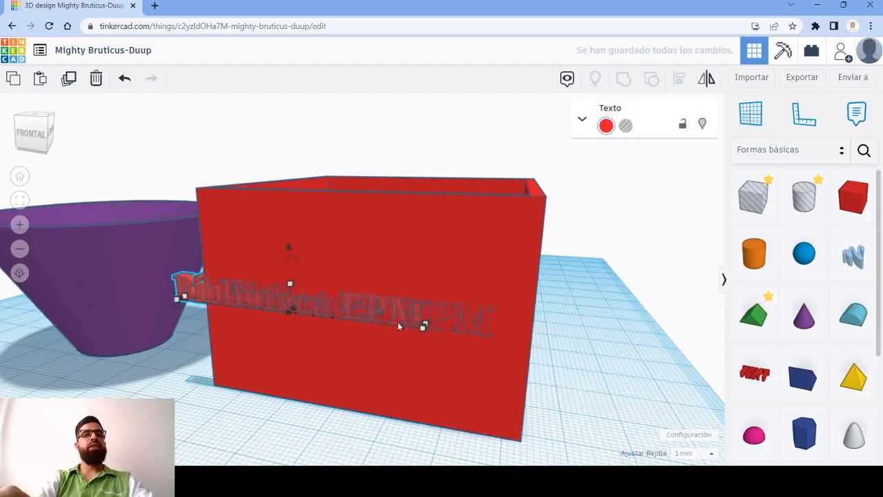
pyautogui.press('Left')
pyautogui.press('Left')
pyautogui.press('Left')
pyautogui.press('Left')
pyautogui.press('Left')
pyautogui.press('Left')
pyautogui.press('Left')
pyautogui.press('Left')
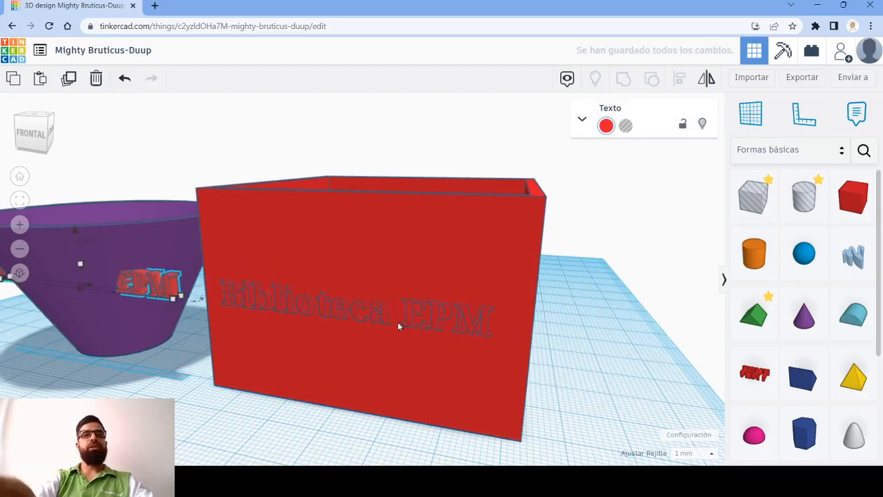
pyautogui.moveTo(152, 370); pyautogui.dragTo(232, 364, button='right')
pyautogui.moveTo(162, 363); pyautogui.dragTo(463, 280, button='middle')
pyautogui.moveTo(330, 242); pyautogui.dragTo(382, 295, button='right')
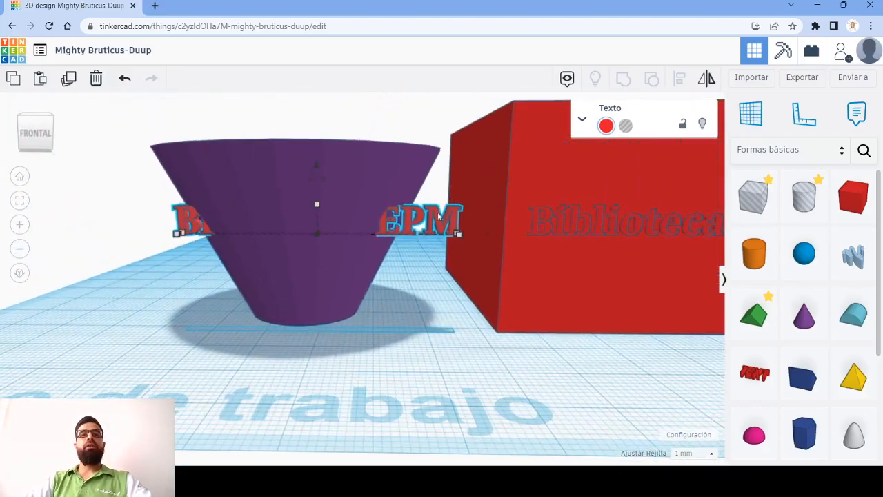
# - Look over the copied text's settings, the basic shapes and the categories of the shape library
pyautogui.click(582, 122)
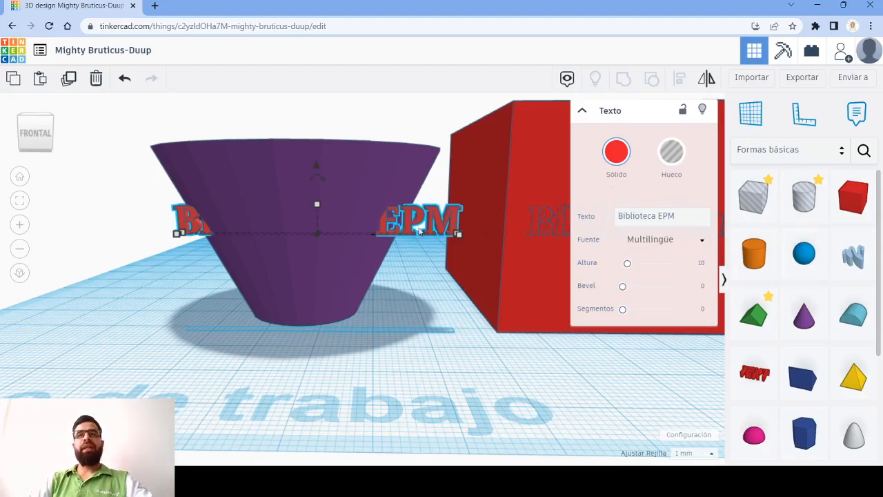
pyautogui.click(583, 114)
pyautogui.scroll(-1, 816, 300)
pyautogui.scroll(-3, 817, 300)
pyautogui.scroll(4, 826, 243)
pyautogui.click(836, 152)
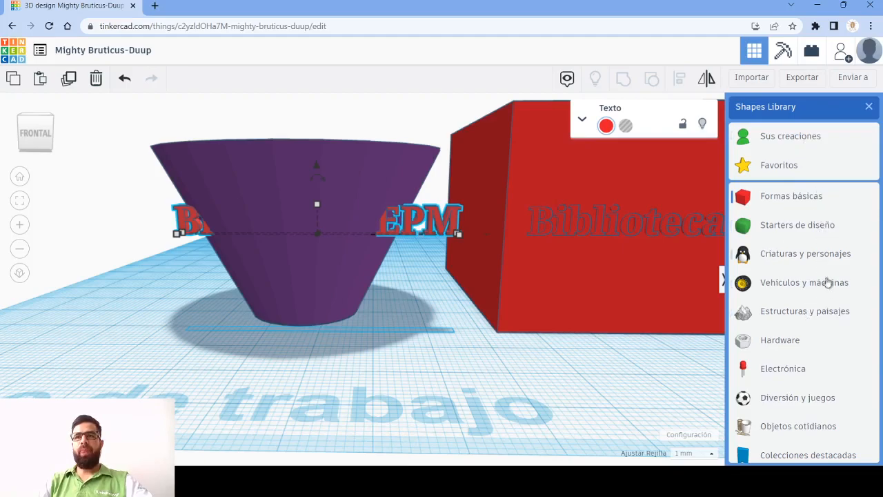
pyautogui.scroll(-3, 832, 311)
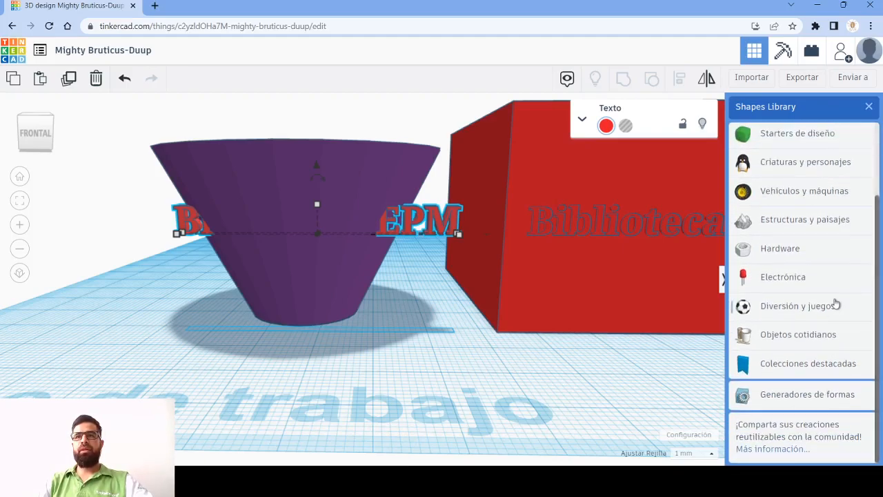
pyautogui.scroll(3, 835, 303)
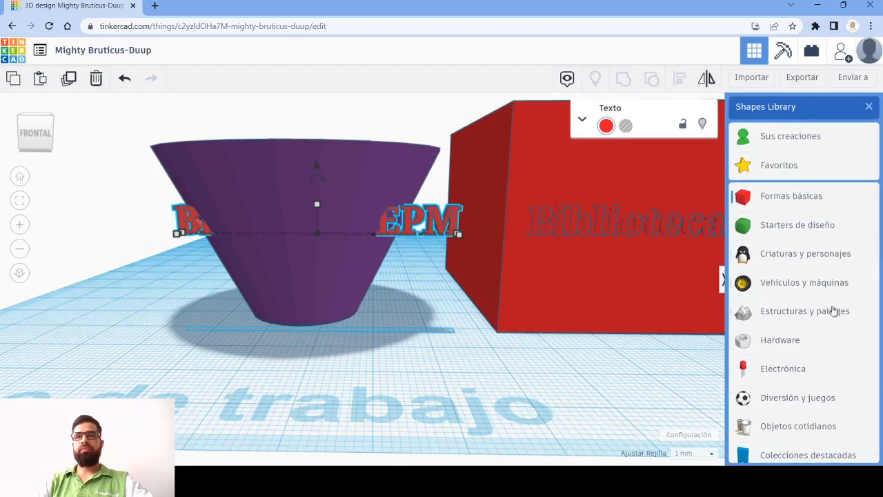
pyautogui.scroll(-3, 821, 379)
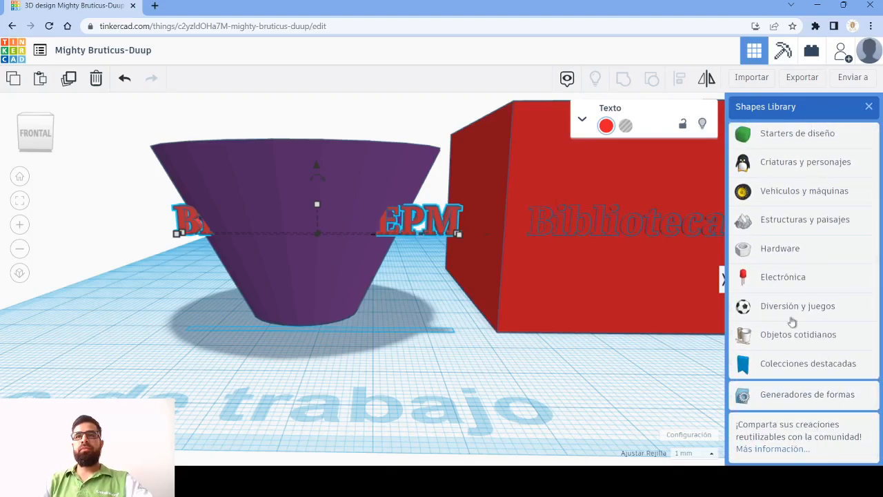
pyautogui.scroll(3, 808, 296)
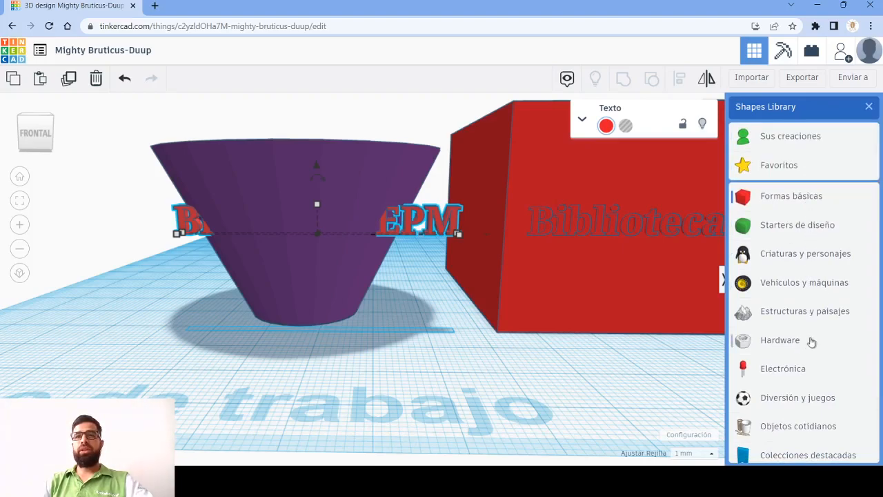
pyautogui.scroll(-4, 826, 269)
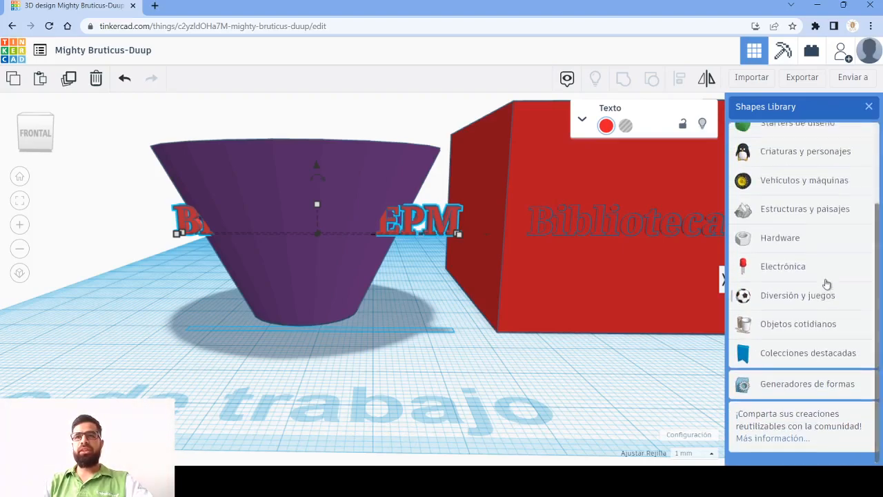
pyautogui.scroll(1, 828, 282)
pyautogui.scroll(1, 816, 356)
pyautogui.scroll(1, 816, 355)
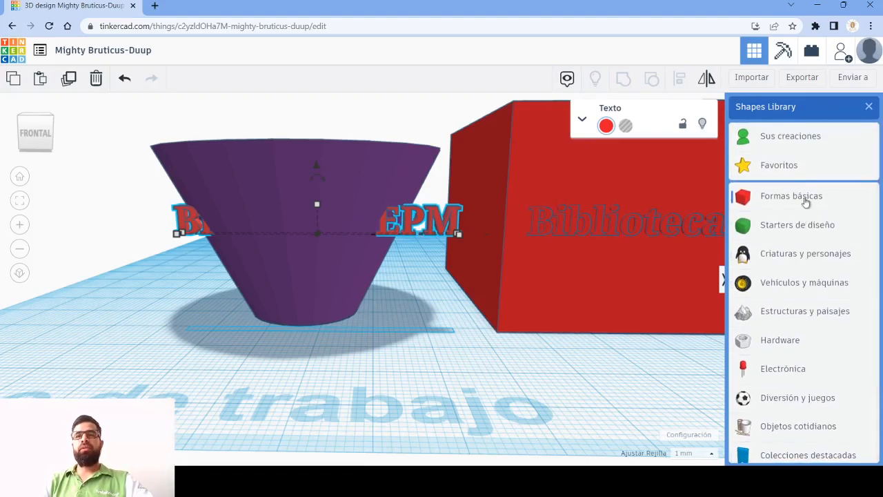
# - Show the Letters & Numbers shapes in the Starters de diseño category and look through them
pyautogui.click(801, 233)
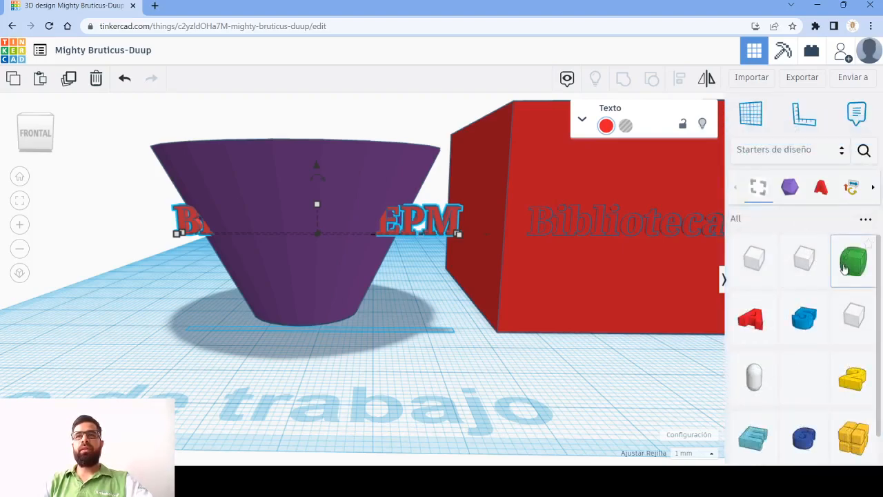
pyautogui.click(823, 187)
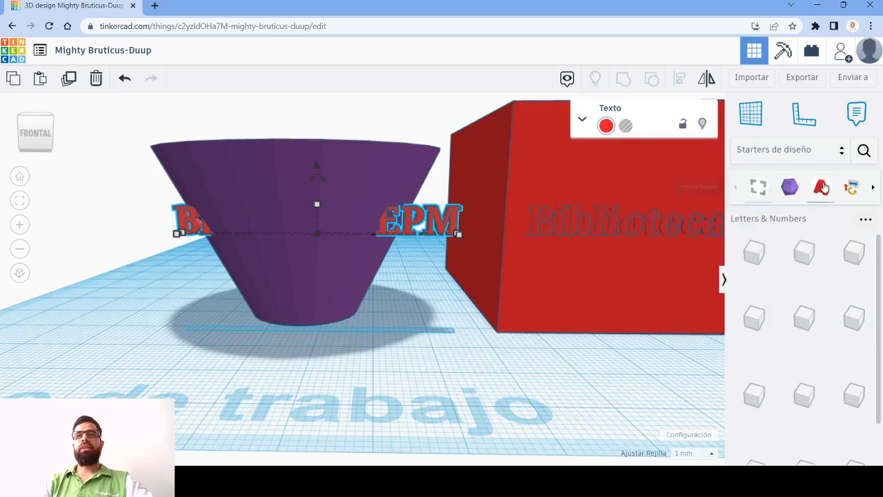
pyautogui.scroll(-2, 830, 271)
pyautogui.scroll(2, 836, 273)
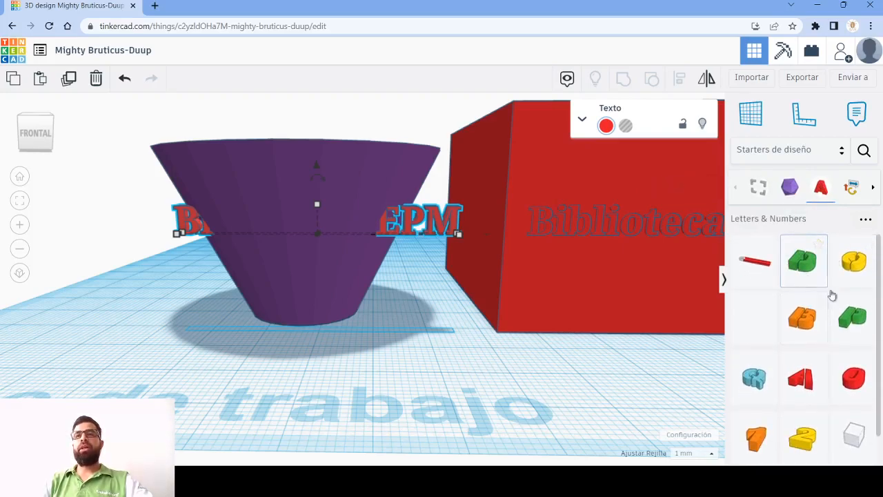
pyautogui.scroll(-3, 822, 255)
pyautogui.scroll(3, 820, 235)
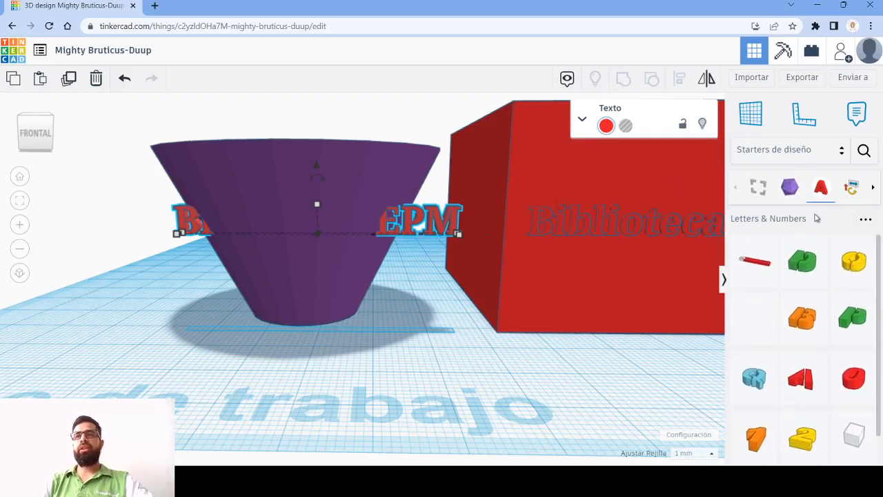
# - Load more Letters & Numbers shapes and look through the complete set of letters and digits
pyautogui.scroll(-1, 840, 401)
pyautogui.click(796, 446)
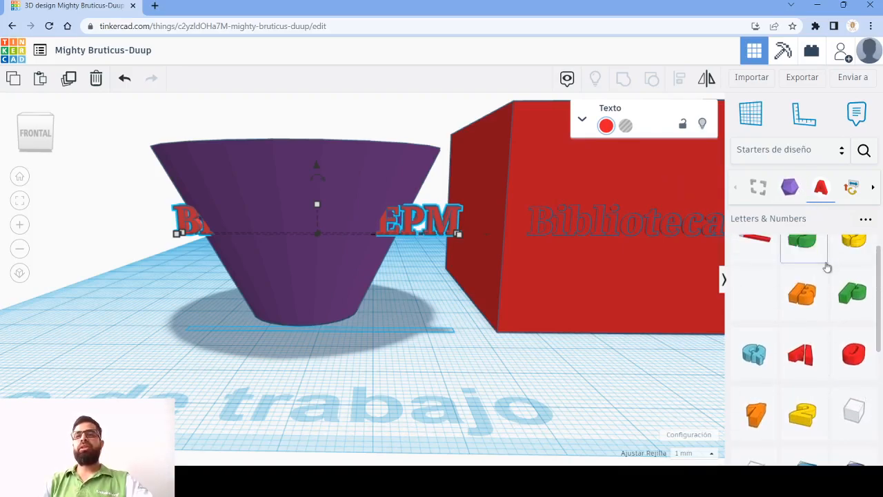
pyautogui.scroll(-3, 830, 271)
pyautogui.scroll(-1, 831, 274)
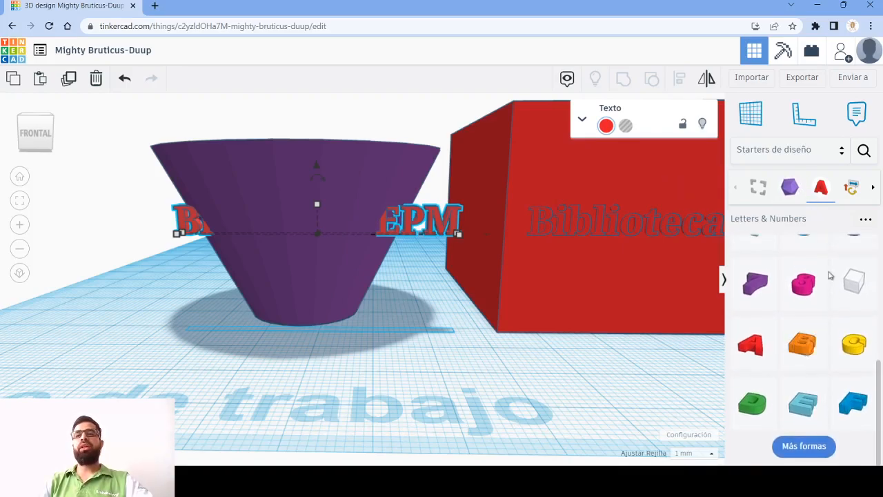
pyautogui.click(821, 415)
pyautogui.click(804, 446)
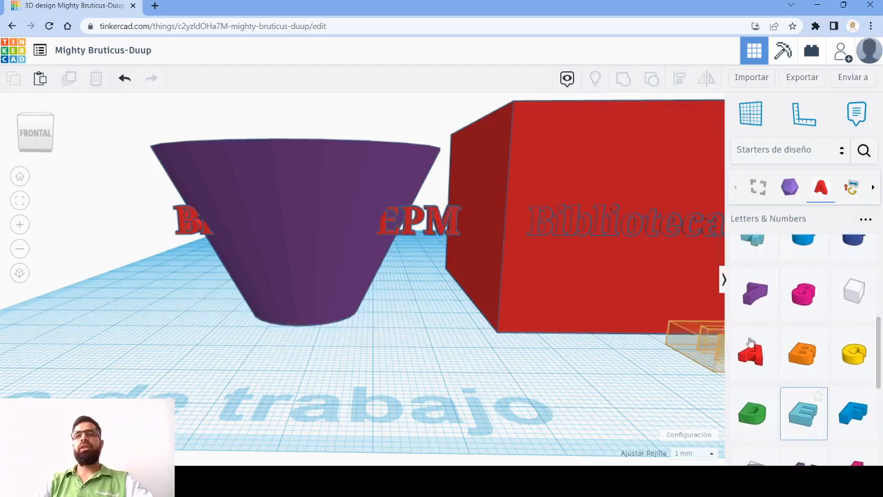
pyautogui.scroll(-4, 804, 324)
pyautogui.scroll(1, 802, 386)
pyautogui.click(802, 446)
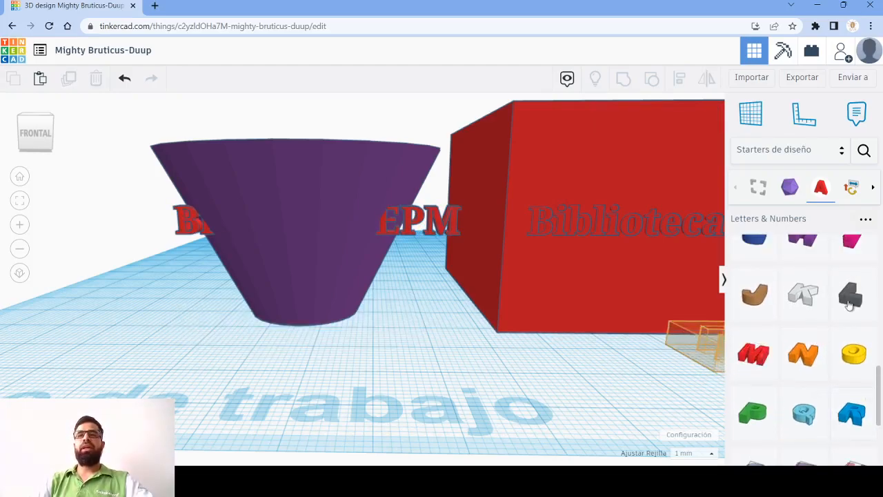
pyautogui.scroll(-3, 850, 304)
pyautogui.scroll(10, 847, 310)
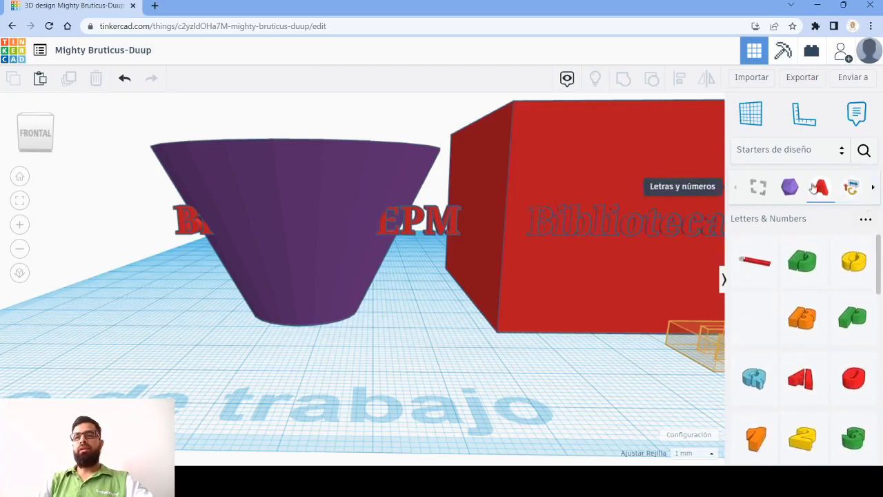
# - Show the Text & Symbols shapes, load the remaining ones and look through them
pyautogui.click(852, 190)
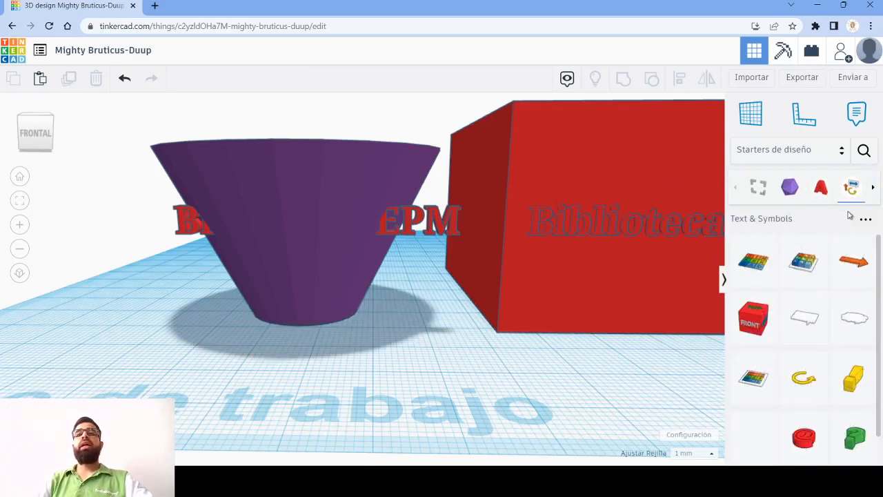
pyautogui.scroll(-2, 818, 286)
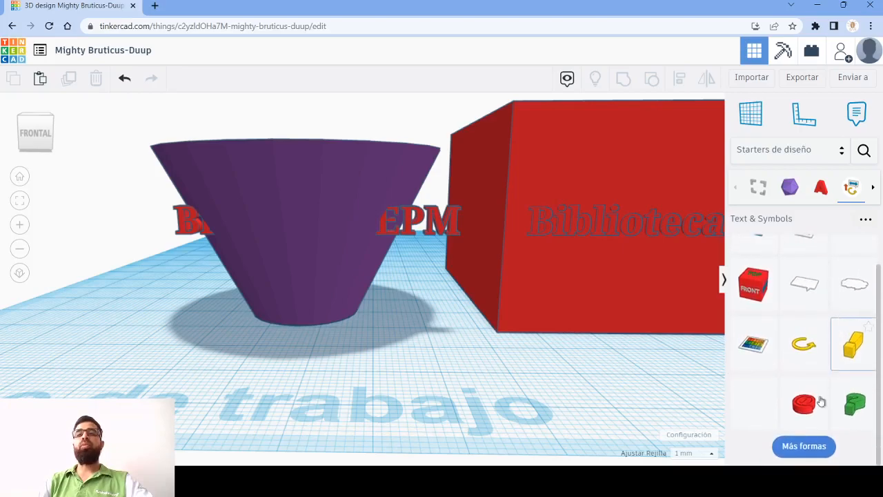
pyautogui.click(802, 450)
pyautogui.scroll(-2, 839, 386)
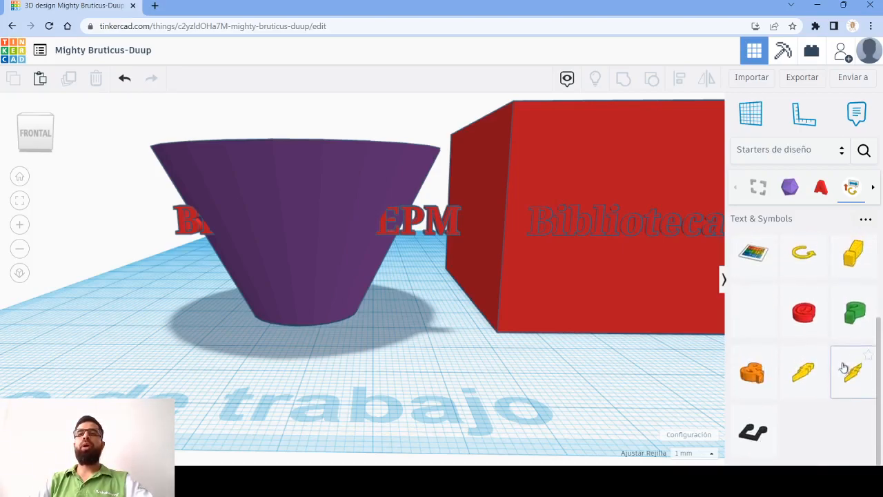
pyautogui.scroll(3, 845, 360)
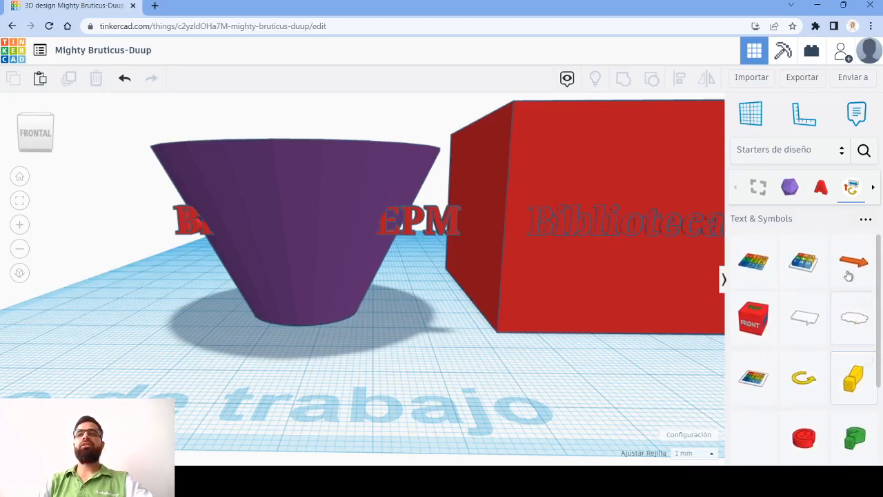
pyautogui.click(871, 192)
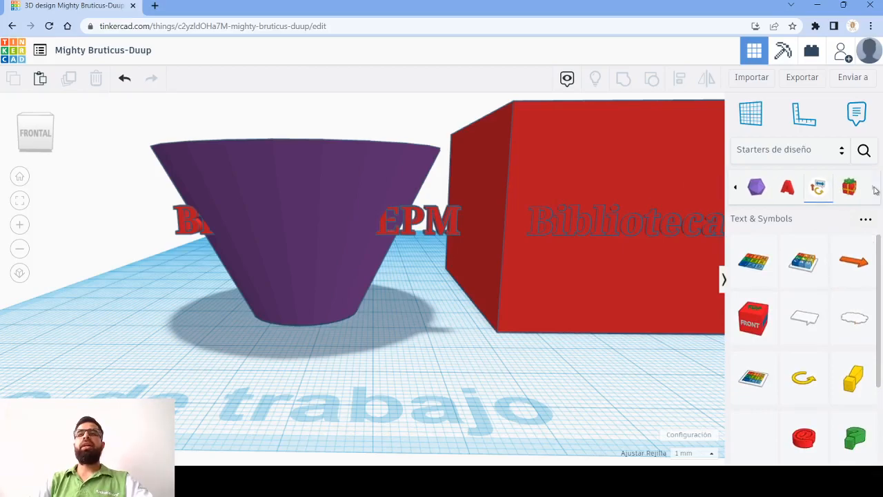
# - Return the shape library to Formas básicas and look through the basic shapes
pyautogui.click(823, 150)
pyautogui.click(791, 197)
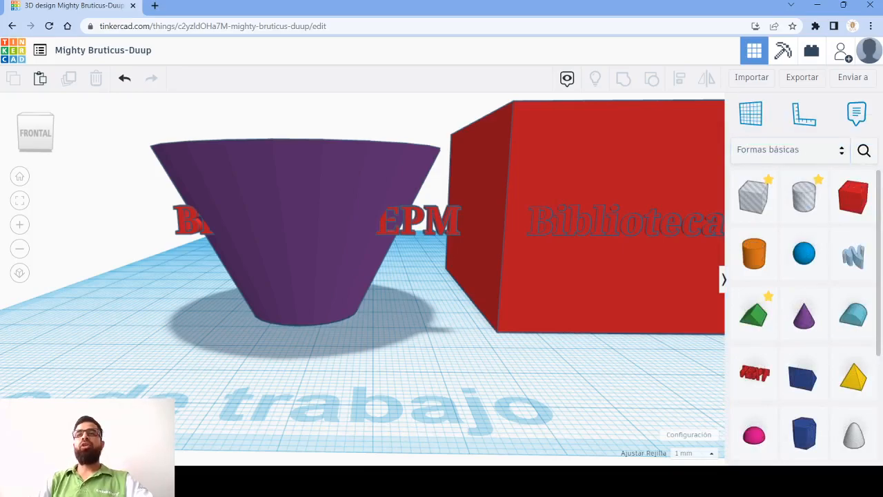
pyautogui.scroll(-3, 859, 329)
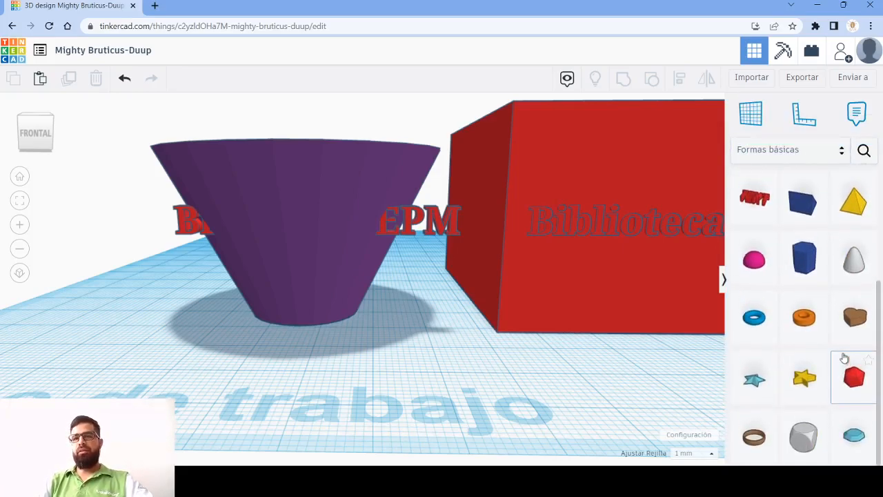
# - Search the community shapes for "tex", look through the results and clear the search term
pyautogui.click(863, 151)
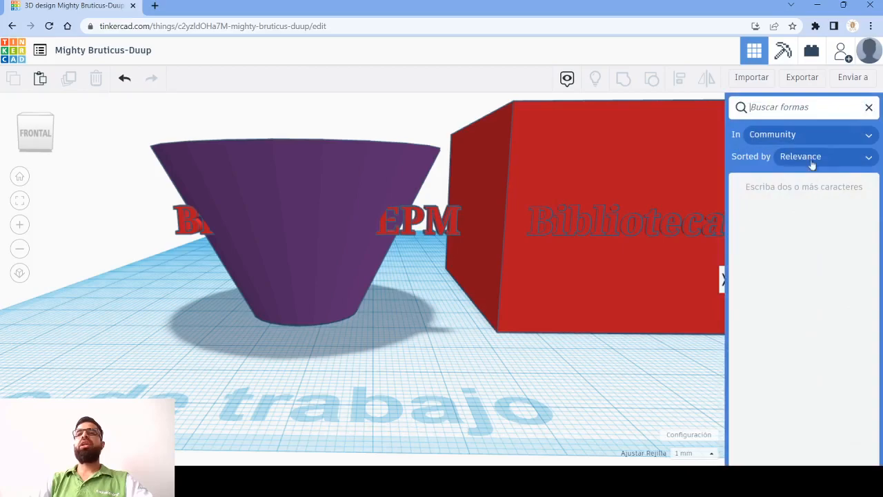
pyautogui.click(813, 108)
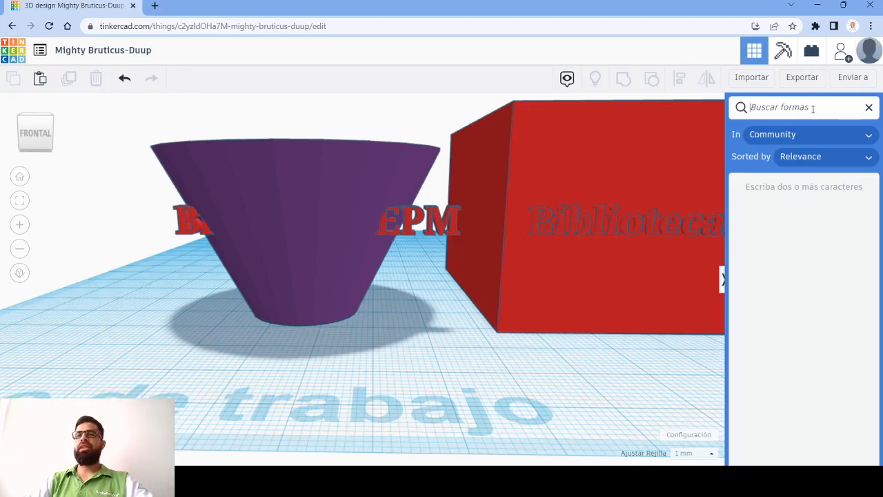
pyautogui.click(407, 228)
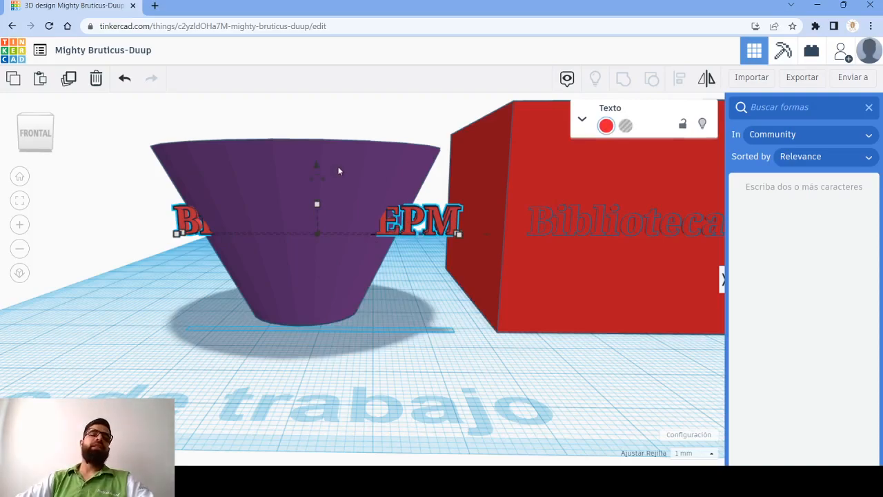
pyautogui.click(820, 107)
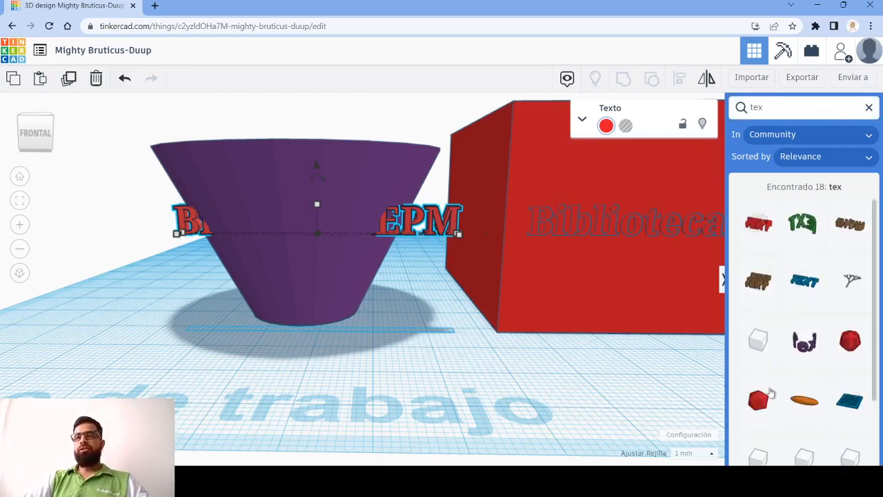
pyautogui.scroll(-2, 856, 290)
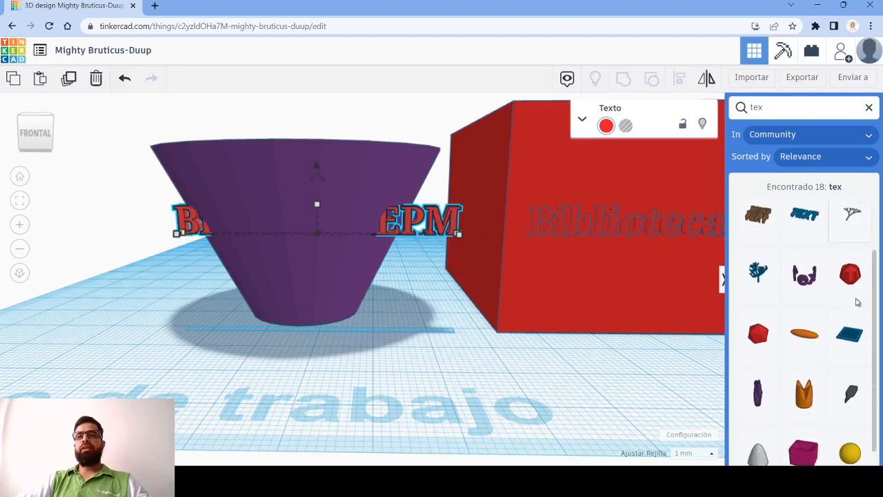
pyautogui.scroll(2, 857, 304)
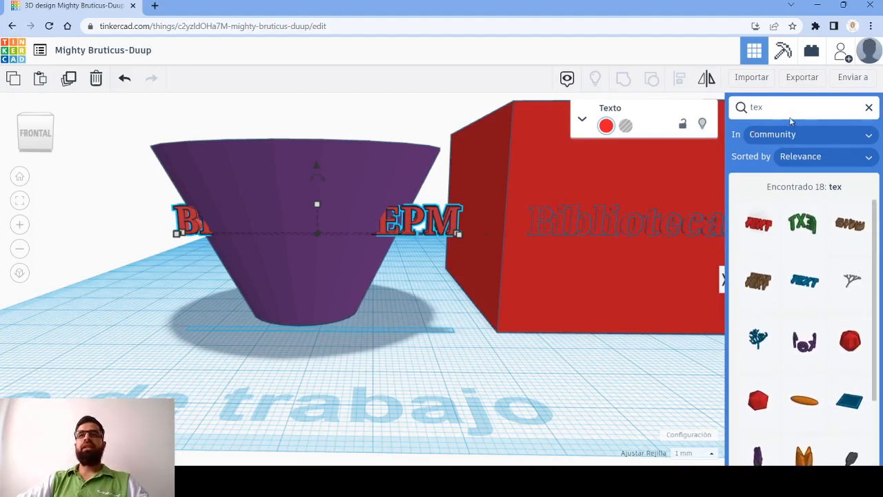
pyautogui.press('BackSpace')
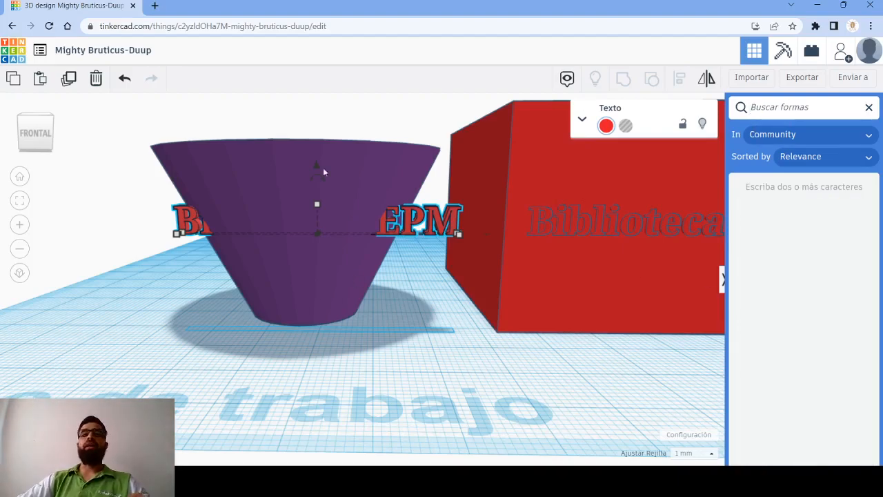
# - Select the copied "Biblioteca EPM" text crossing the cone and expand its text, font, height and bevel settings
pyautogui.click(446, 341)
pyautogui.click(378, 220)
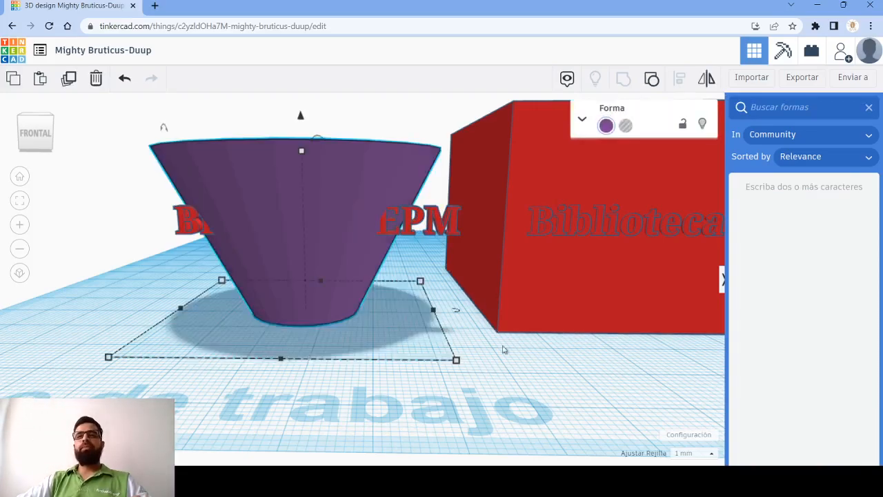
pyautogui.click(476, 297)
pyautogui.click(437, 231)
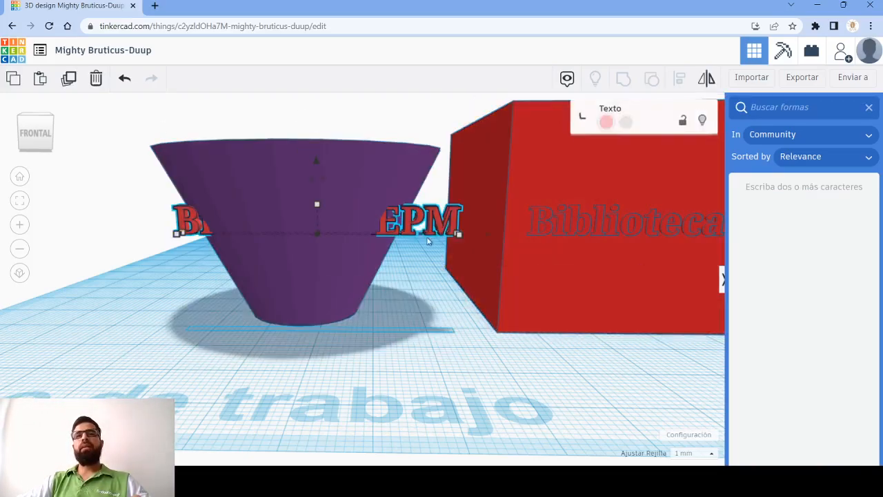
pyautogui.click(583, 118)
pyautogui.click(583, 119)
pyautogui.click(583, 119)
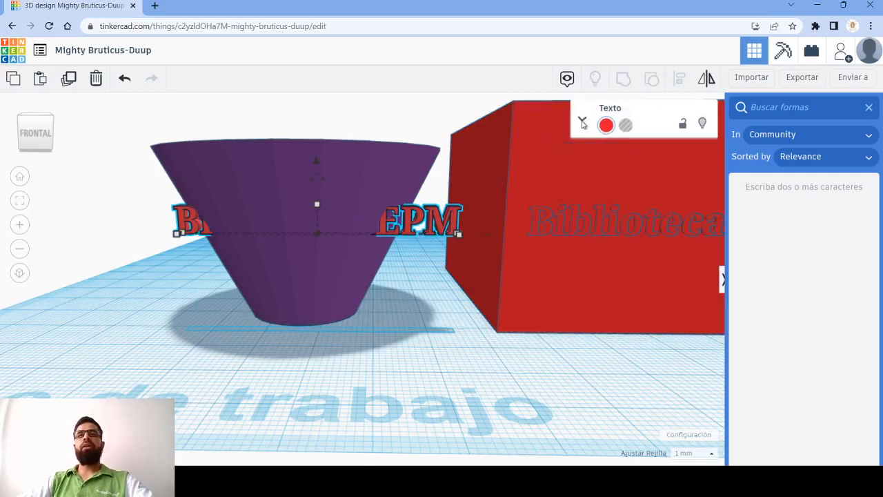
pyautogui.click(668, 216)
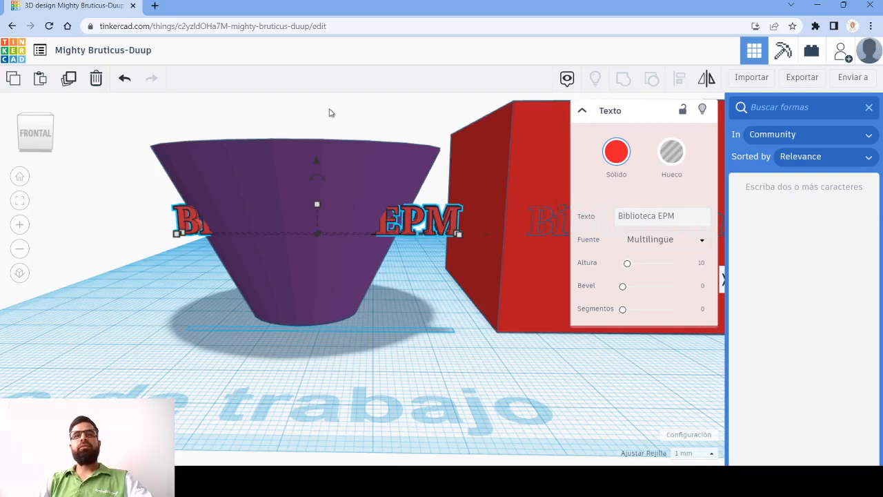
# - Select the purple cone and examine it up close and from above together with the text crossing it
pyautogui.click(363, 151)
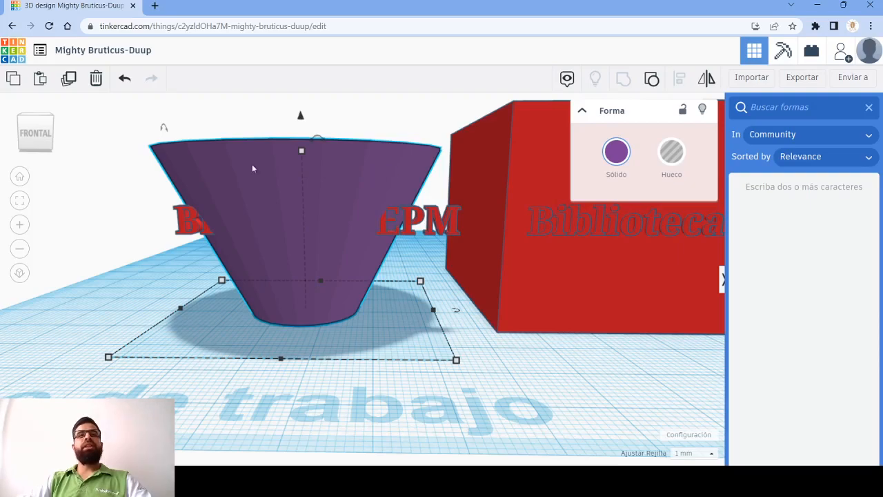
pyautogui.scroll(4, 269, 188)
pyautogui.scroll(-2, 235, 169)
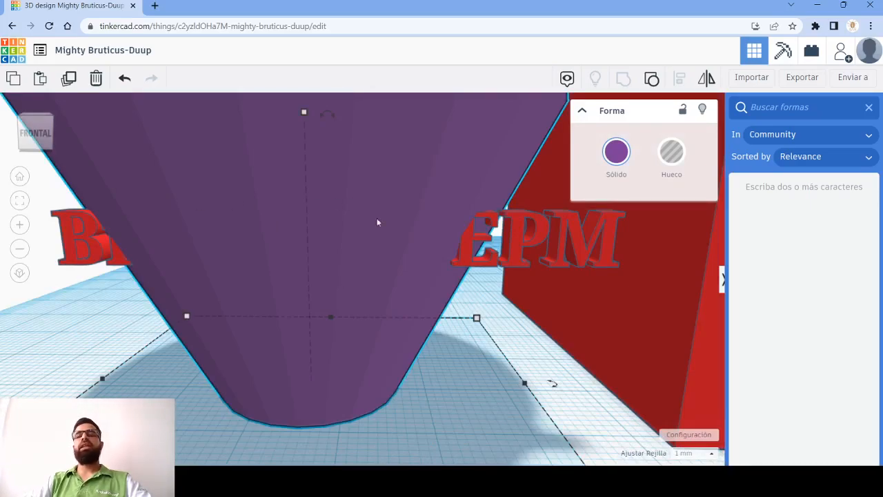
pyautogui.scroll(-5, 450, 279)
pyautogui.moveTo(377, 304); pyautogui.dragTo(423, 356, button='right')
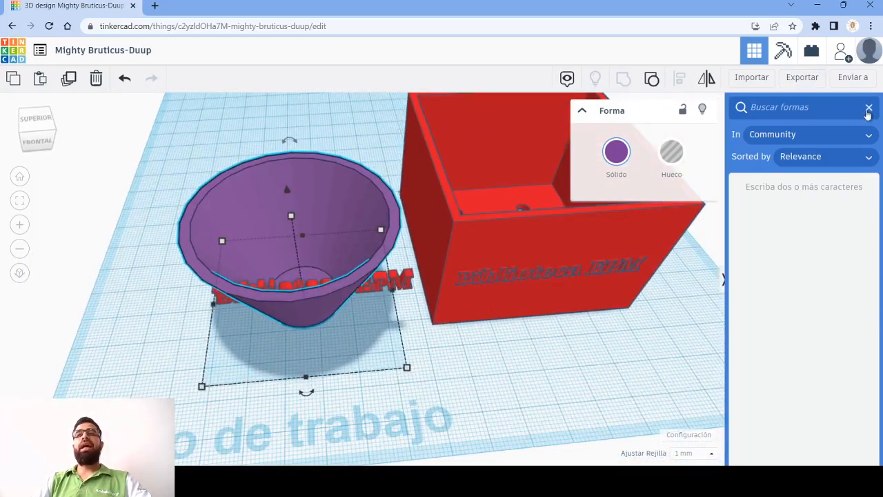
# - Close the shape search, place a yellow pyramid beside the purple cone and set its number of sides to 3
pyautogui.click(869, 109)
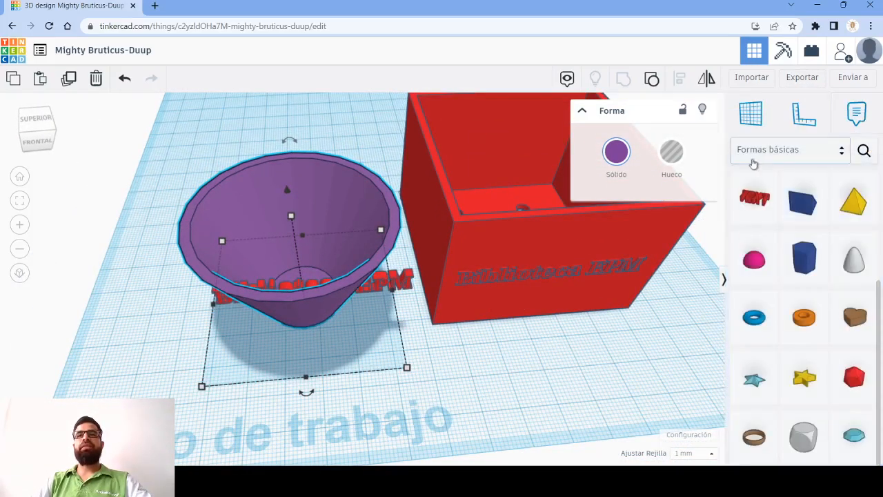
pyautogui.moveTo(853, 201); pyautogui.dragTo(196, 373)
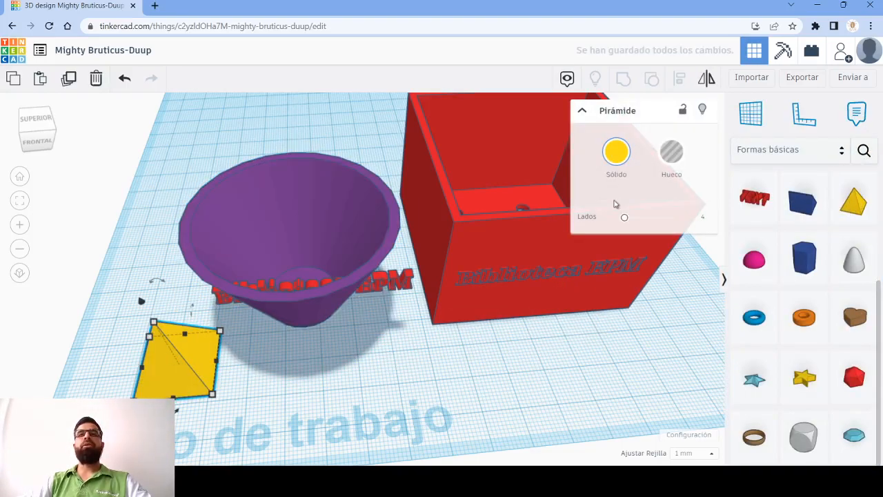
pyautogui.moveTo(625, 219)
pyautogui.mouseDown()
pyautogui.moveTo(673, 217)
pyautogui.moveTo(623, 218)
pyautogui.mouseUp()
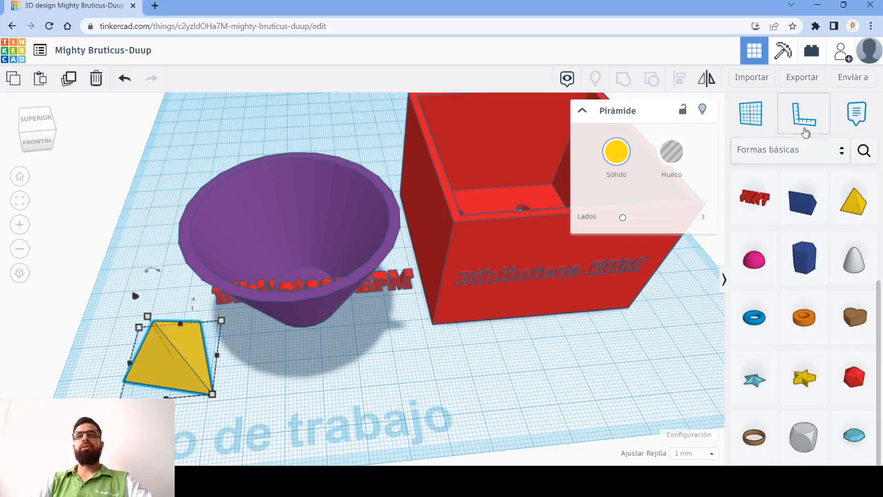
# - Place the Chain shape from the Hardware category on the workplane in front of the purple cone
pyautogui.click(838, 159)
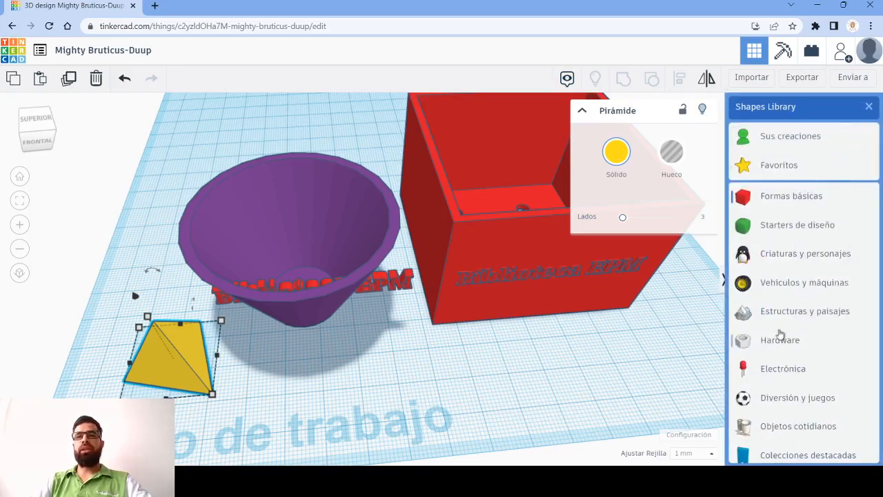
pyautogui.click(771, 340)
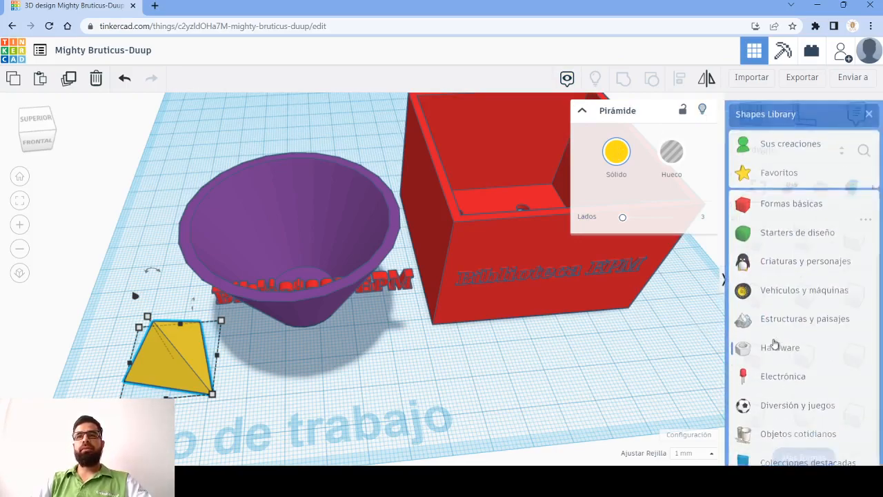
pyautogui.scroll(1, 855, 322)
pyautogui.scroll(-1, 856, 322)
pyautogui.scroll(1, 856, 322)
pyautogui.click(799, 351)
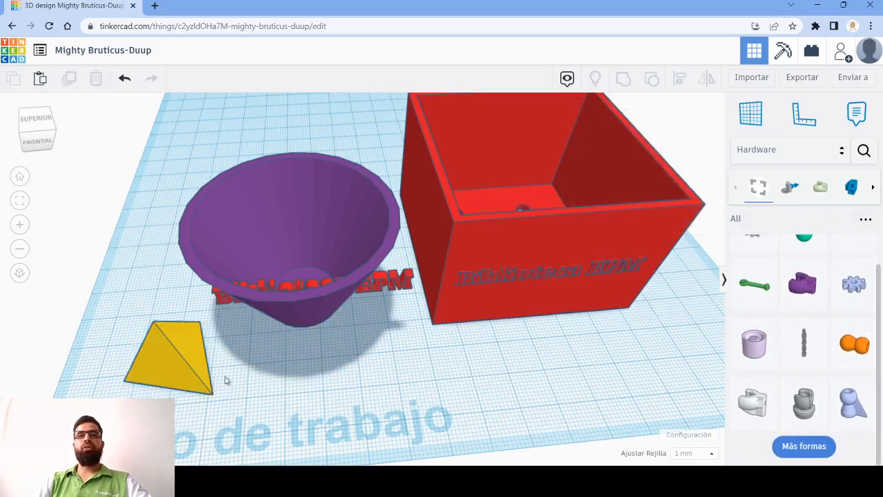
pyautogui.scroll(2, 390, 330)
pyautogui.scroll(-3, 390, 329)
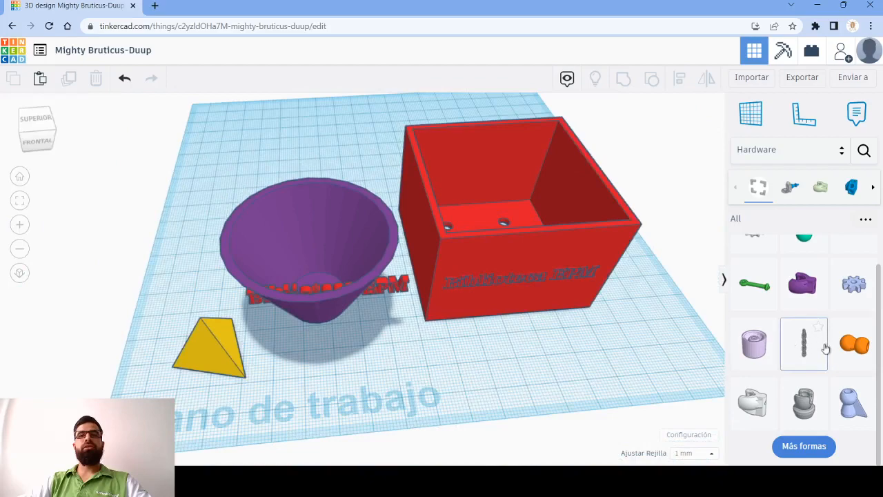
pyautogui.click(339, 387)
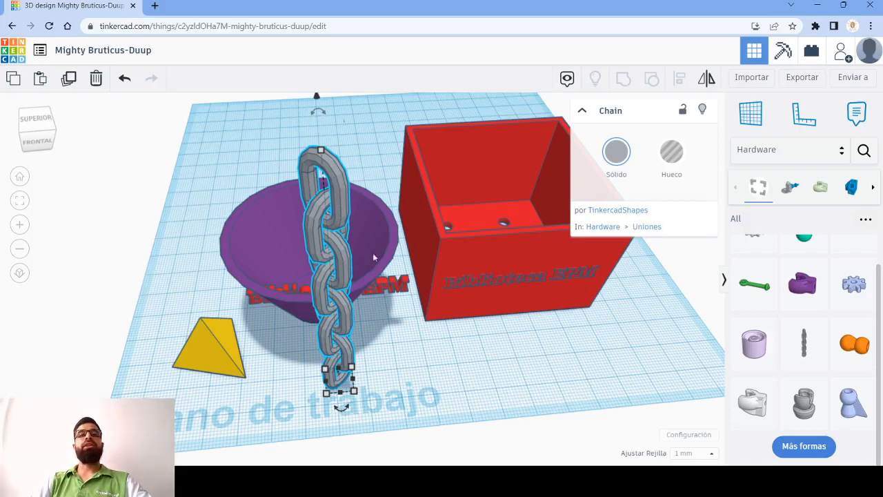
pyautogui.moveTo(284, 242); pyautogui.dragTo(510, 191, button='right')
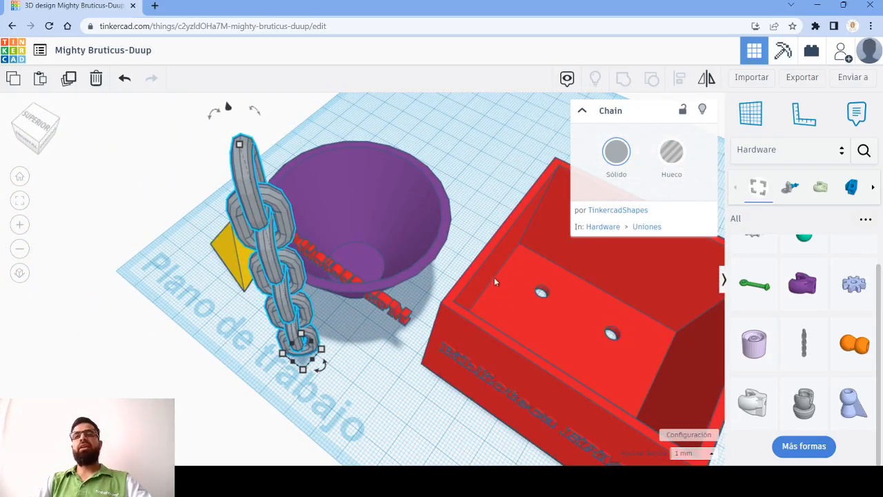
# - Delete the Chain shape from the workplane and search the community shapes for "torni" and "torn"
pyautogui.scroll(-3, 510, 269)
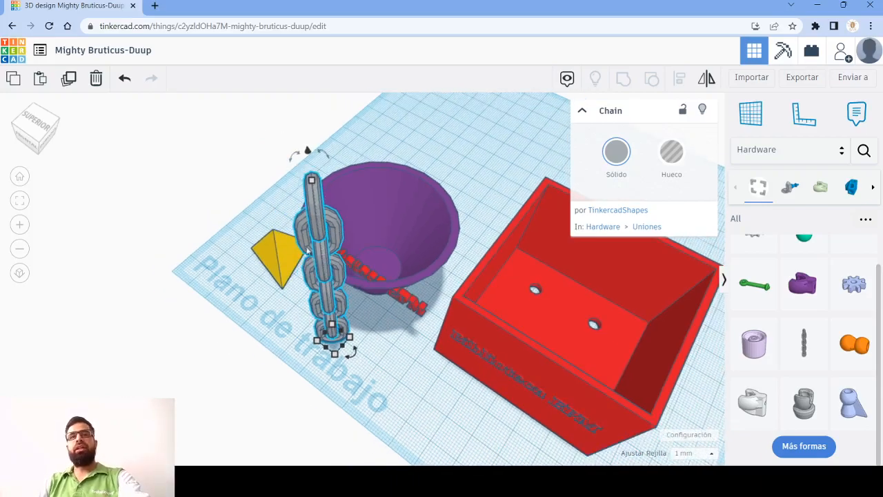
pyautogui.press('Delete')
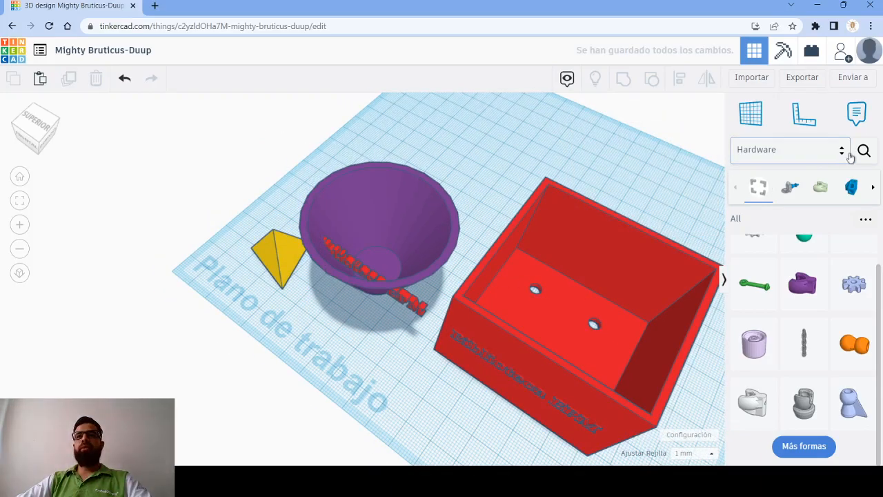
pyautogui.click(863, 150)
pyautogui.click(797, 107)
pyautogui.write('torni')
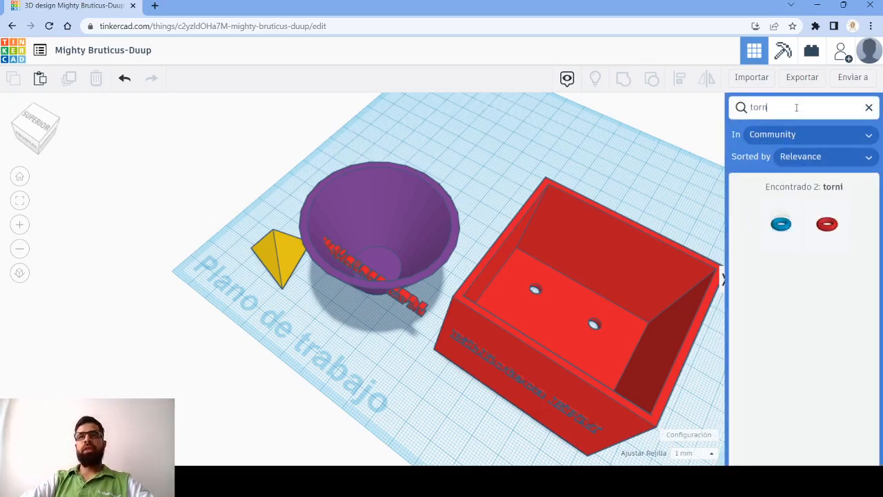
pyautogui.press('BackSpace')
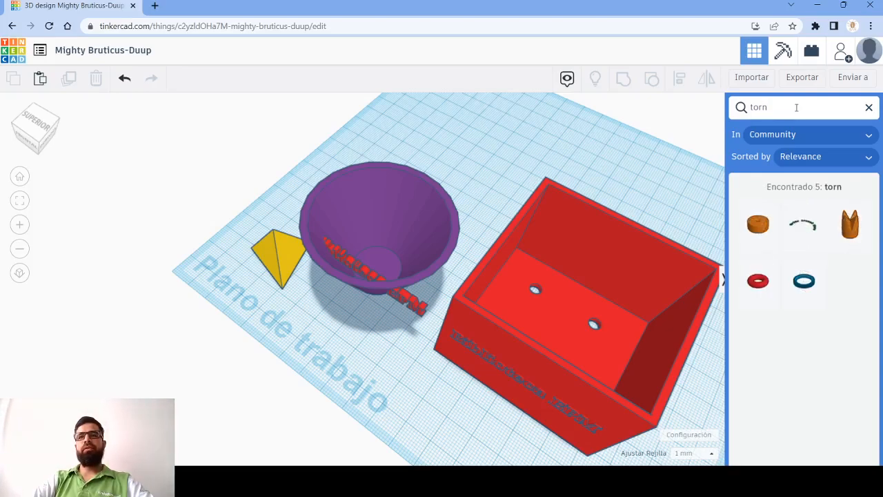
# - Search the community shapes for "ros" and place the grey UsefulGear on the workplane behind the purple cone
pyautogui.press('BackSpace')
pyautogui.press('BackSpace')
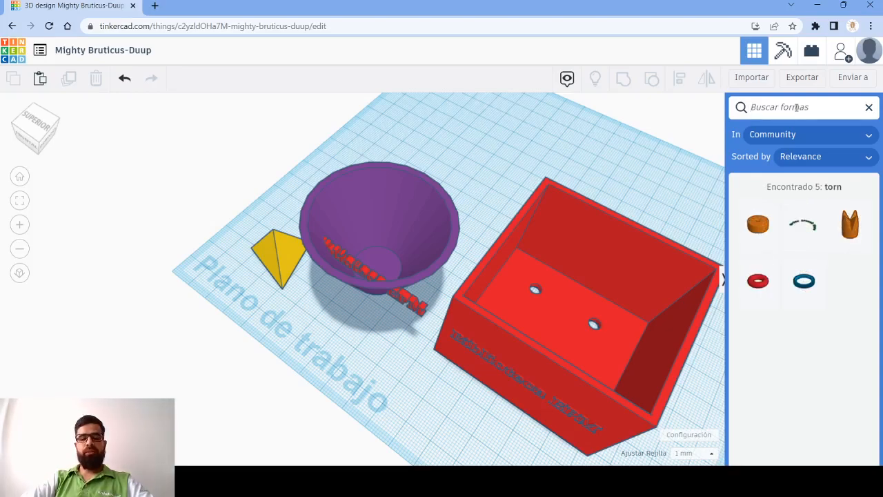
pyautogui.write('ros')
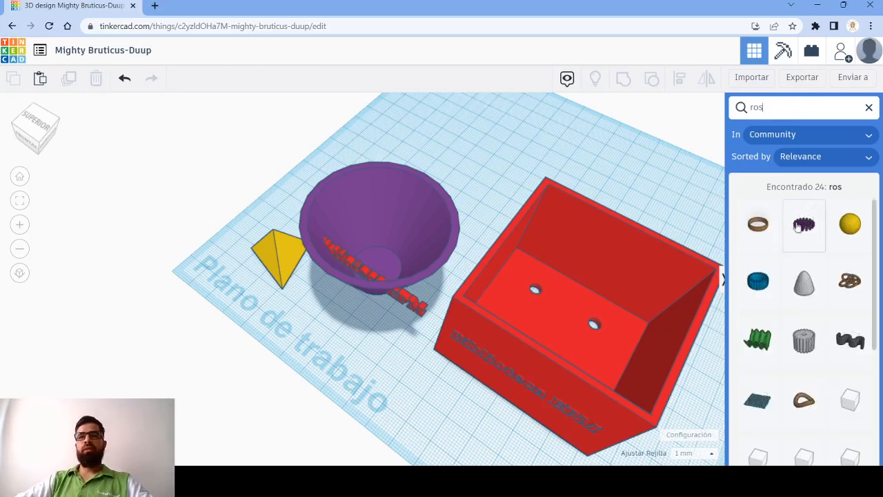
pyautogui.scroll(-1, 810, 289)
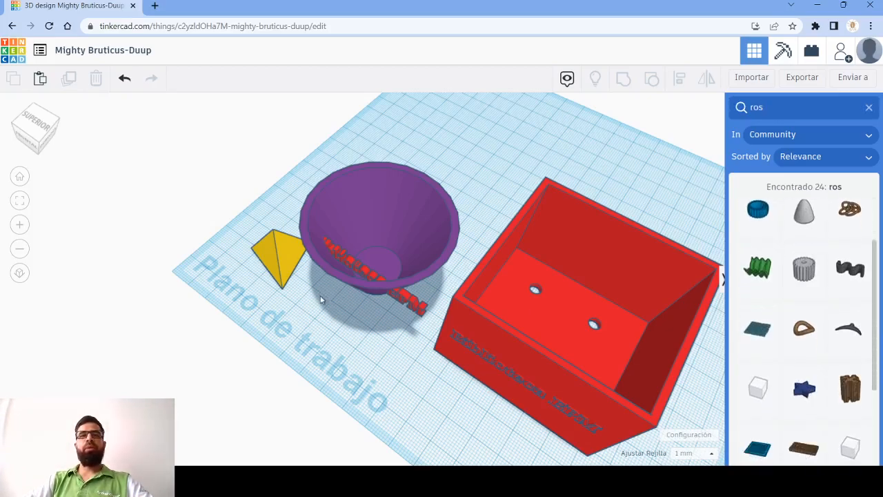
pyautogui.moveTo(811, 274); pyautogui.dragTo(468, 148)
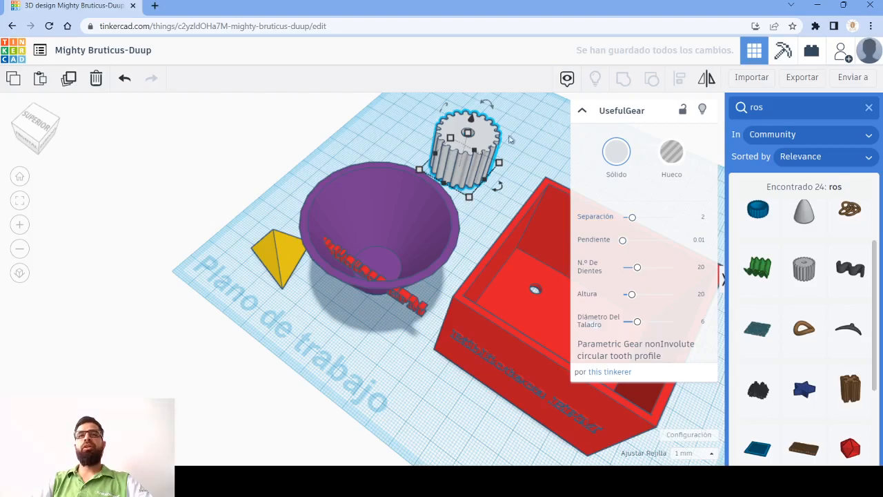
# - Examine the UsefulGear's teeth and central bore up close
pyautogui.moveTo(279, 216); pyautogui.dragTo(58, 280, button='middle')
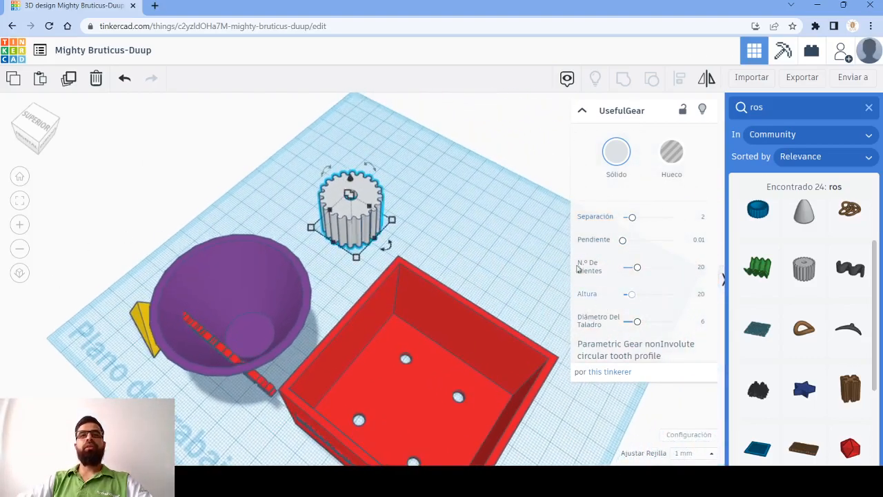
pyautogui.scroll(3, 398, 204)
pyautogui.moveTo(397, 204); pyautogui.dragTo(428, 302, button='middle')
pyautogui.scroll(2, 427, 301)
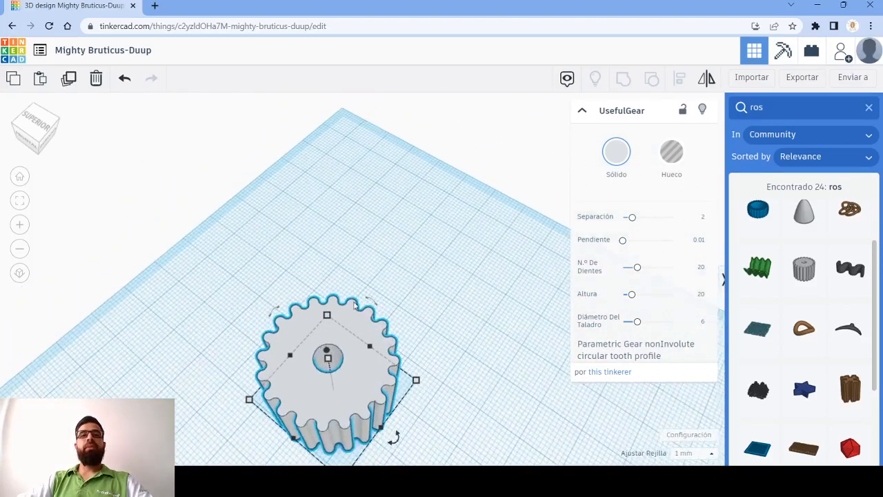
pyautogui.moveTo(362, 279); pyautogui.dragTo(366, 178, button='middle')
pyautogui.scroll(5, 416, 179)
pyautogui.moveTo(383, 218); pyautogui.dragTo(479, 97, button='middle')
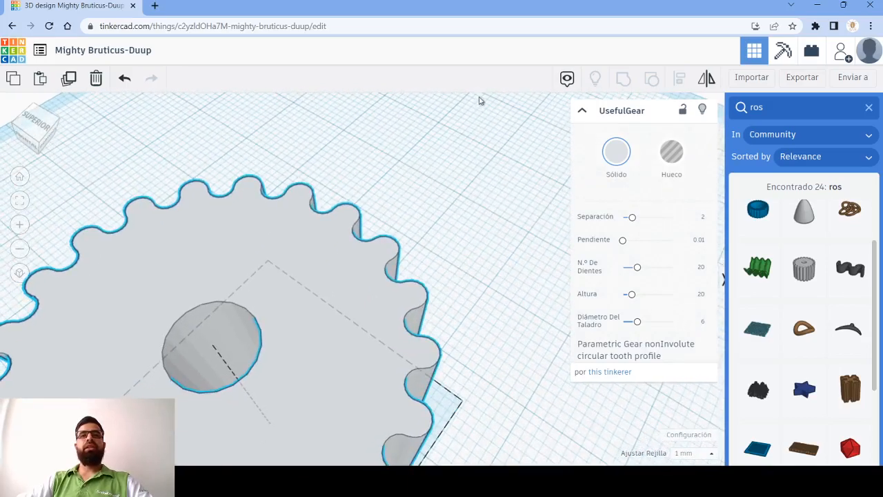
pyautogui.scroll(-5, 380, 225)
pyautogui.moveTo(395, 243); pyautogui.dragTo(429, 196, button='middle')
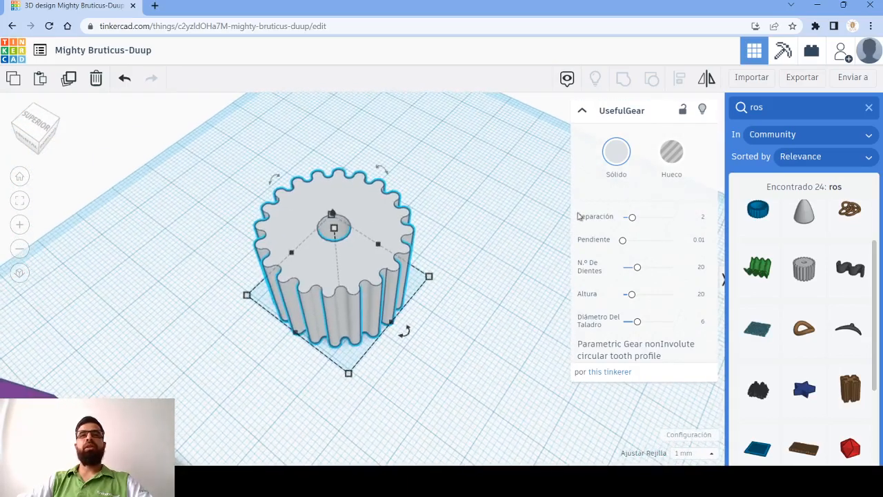
# - Try the gear's Separación at 10, 9.77 and 0, and inspect the resulting shape up close
pyautogui.moveTo(631, 219); pyautogui.dragTo(680, 220)
pyautogui.scroll(-2, 427, 227)
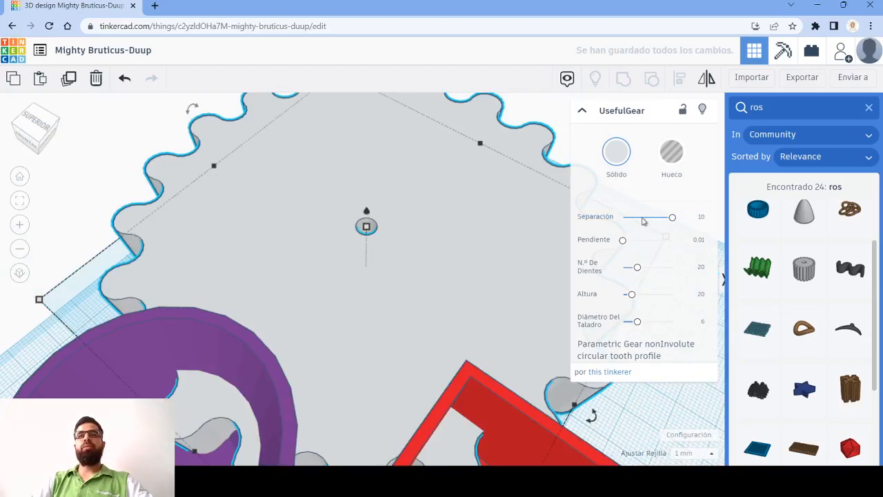
pyautogui.moveTo(626, 221); pyautogui.dragTo(583, 237)
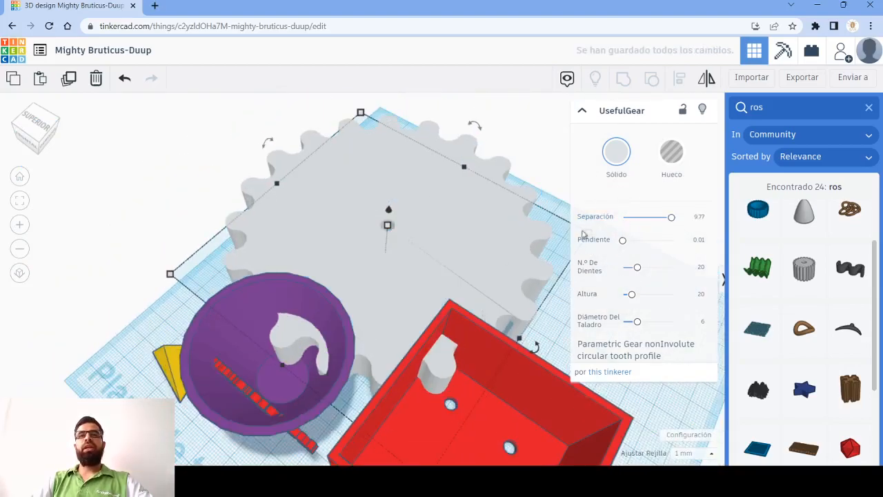
pyautogui.moveTo(667, 224); pyautogui.dragTo(584, 252)
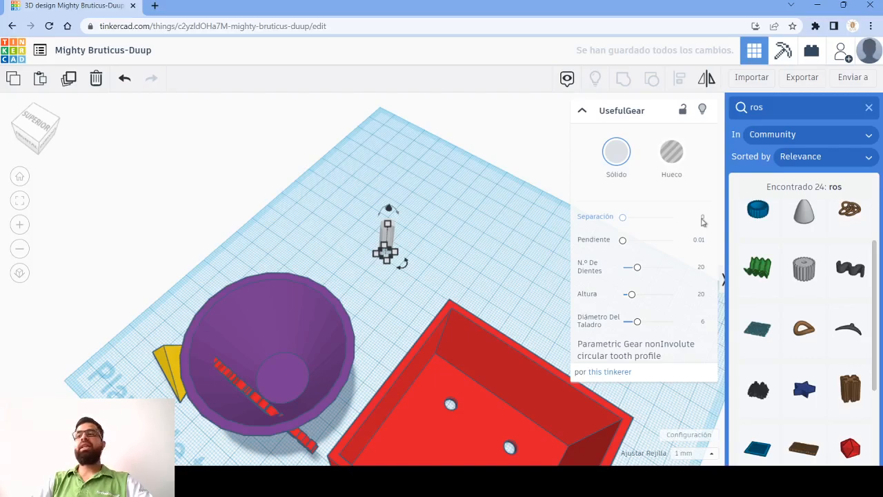
pyautogui.scroll(5, 465, 184)
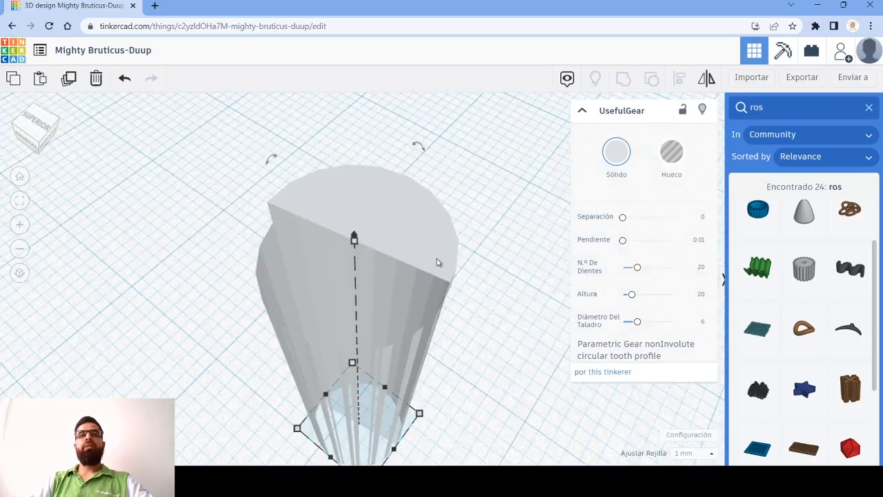
pyautogui.scroll(-5, 443, 263)
pyautogui.scroll(5, 442, 257)
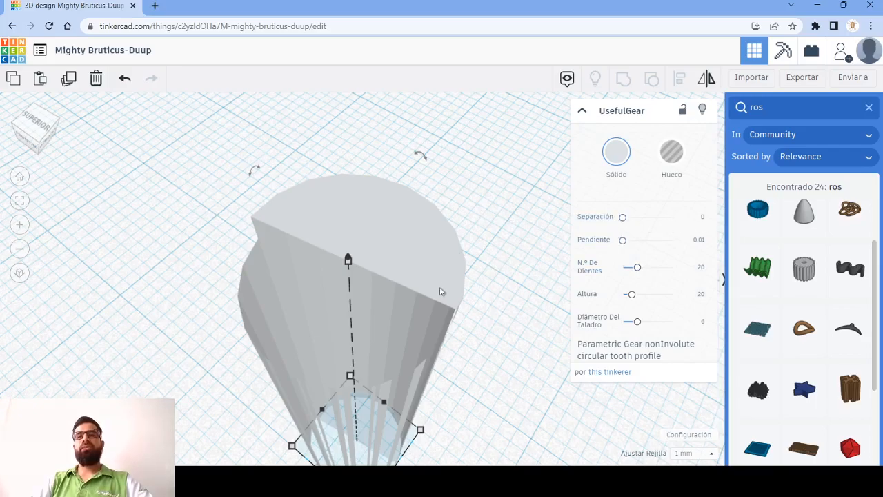
# - Set the gear's Separación to 2
pyautogui.click(704, 218)
pyautogui.write('2')
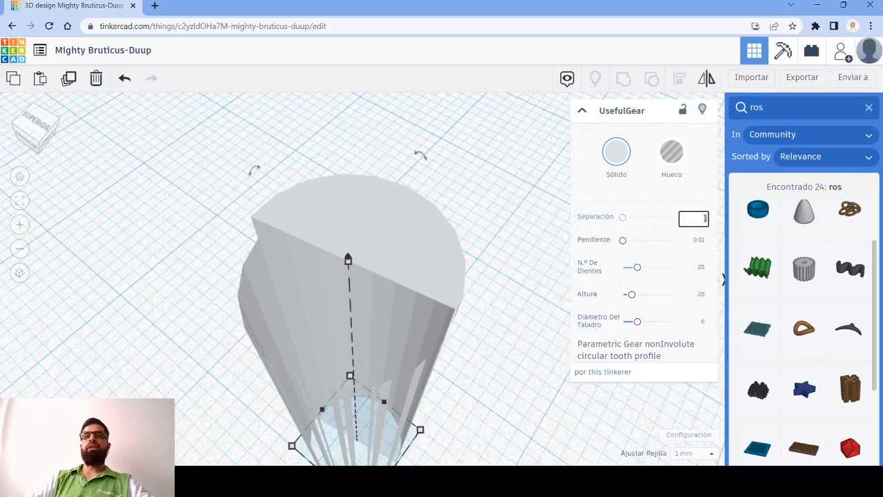
pyautogui.press('Return')
pyautogui.scroll(-5, 466, 258)
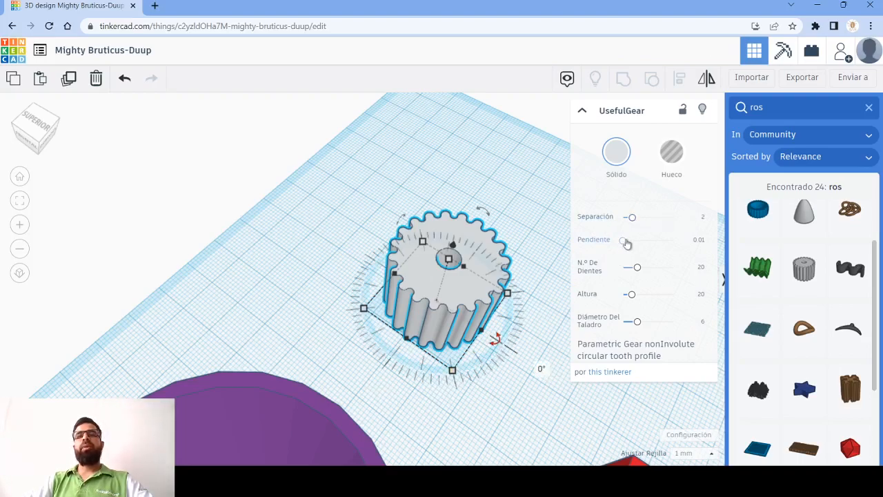
# - Try the gear's Pendiente at 1.241, 0 and 2 to compare the tooth shapes
pyautogui.moveTo(626, 244); pyautogui.dragTo(657, 245)
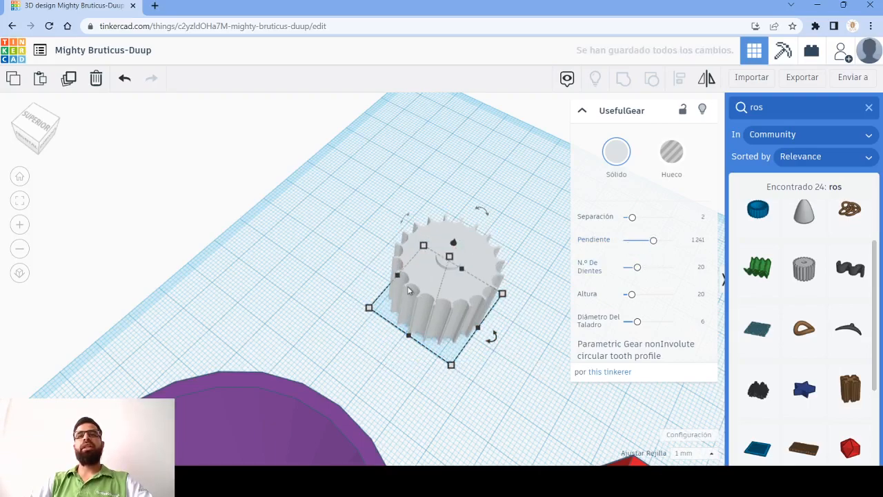
pyautogui.scroll(5, 412, 288)
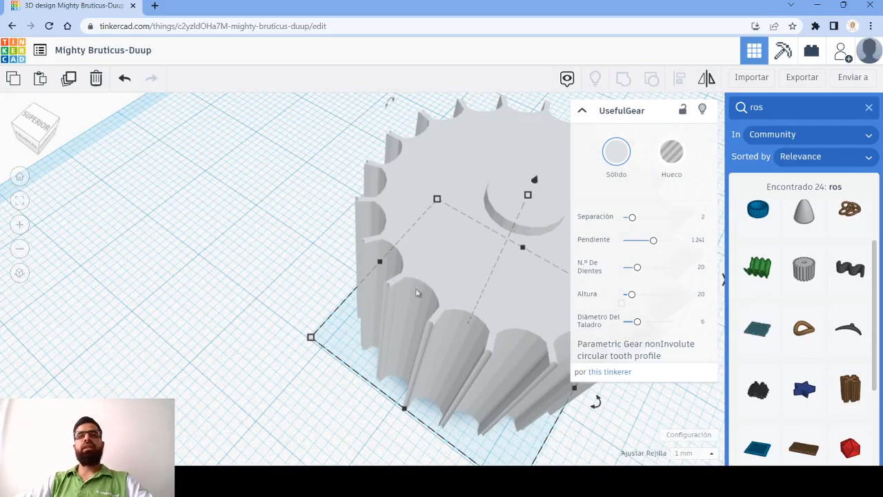
pyautogui.moveTo(652, 241); pyautogui.dragTo(623, 242)
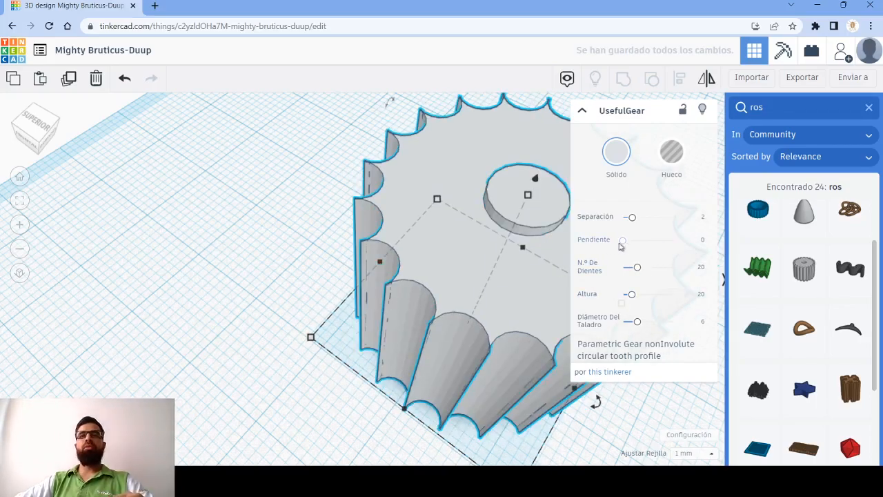
pyautogui.moveTo(623, 240); pyautogui.dragTo(672, 239)
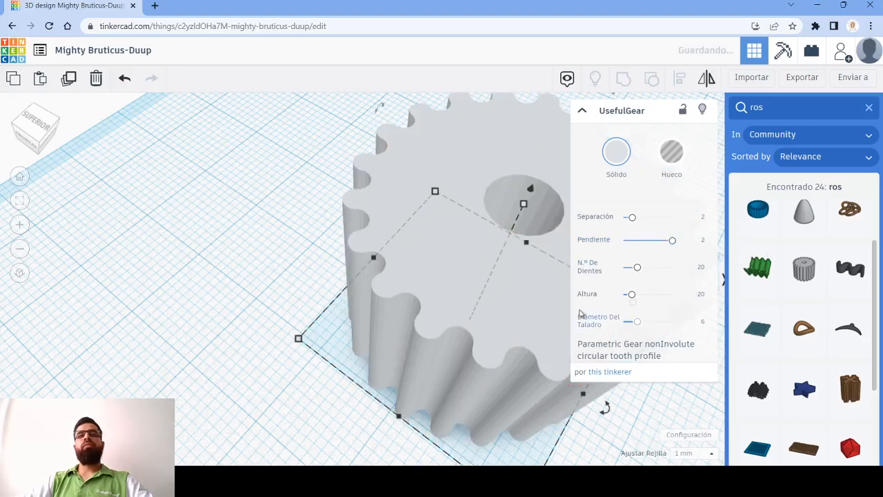
# - Set the gear's Pendiente to 0.724 and examine the teeth from near and far
pyautogui.moveTo(675, 246); pyautogui.dragTo(640, 245)
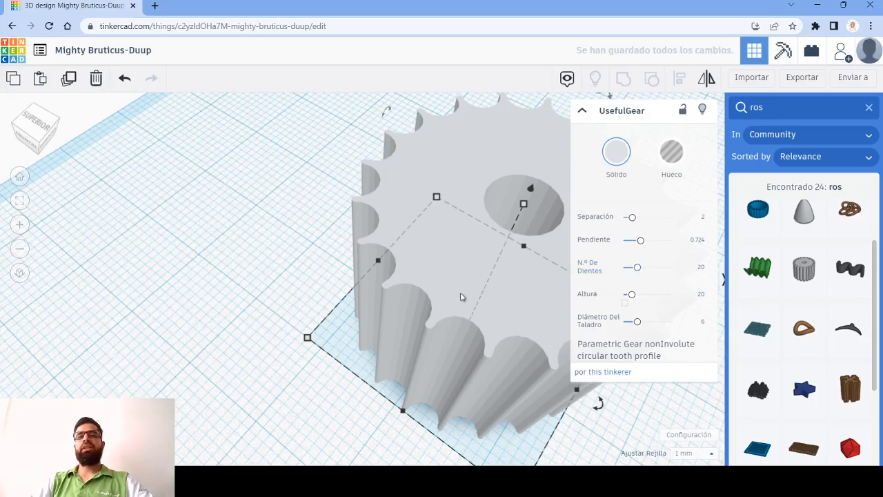
pyautogui.scroll(-5, 457, 277)
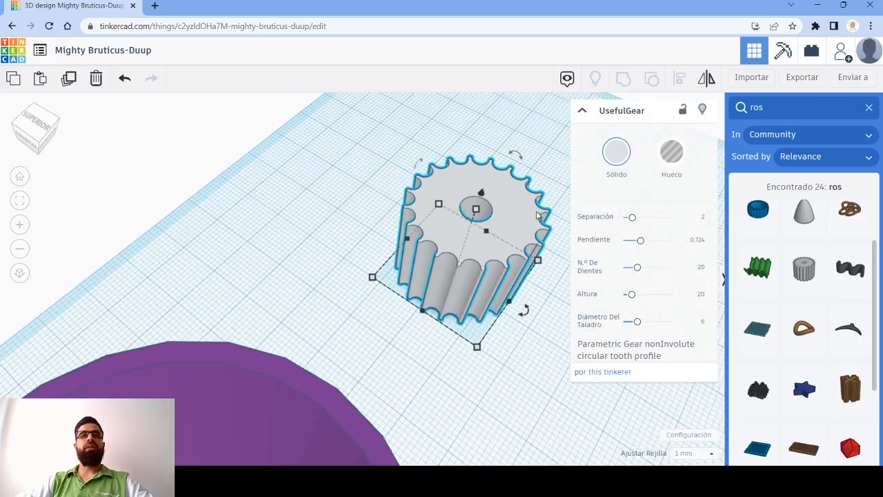
pyautogui.moveTo(426, 255); pyautogui.dragTo(381, 274, button='middle')
pyautogui.scroll(-5, 407, 243)
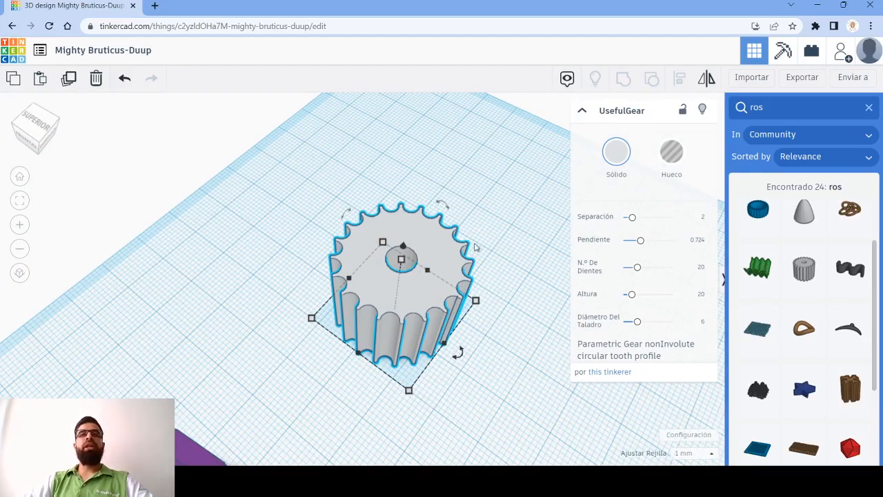
pyautogui.scroll(5, 487, 283)
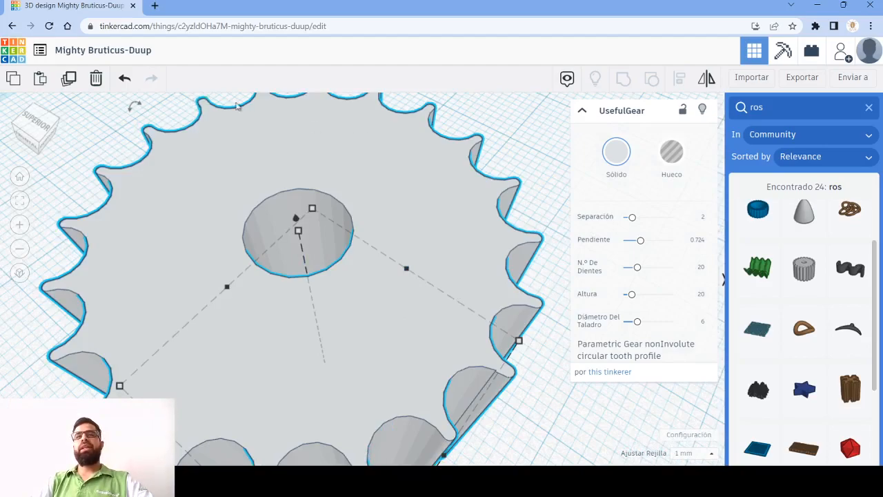
pyautogui.scroll(-5, 460, 314)
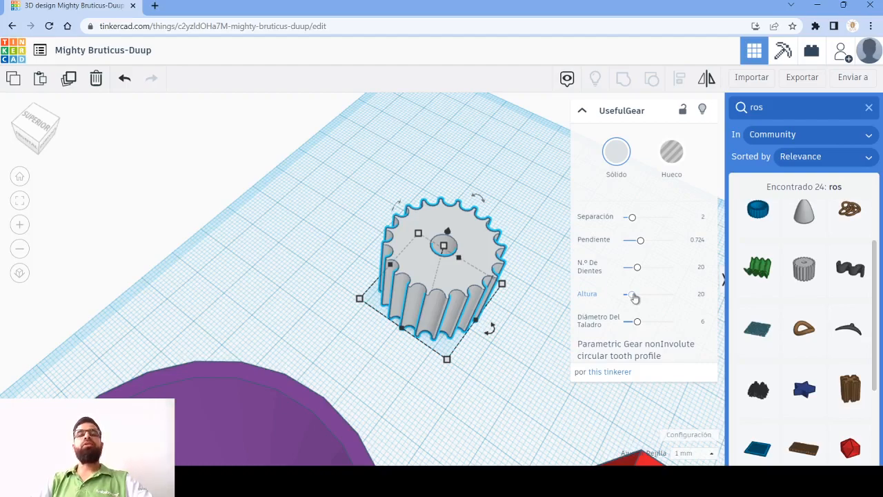
# - Flatten the gear by setting its Altura to 1 and widen its Diámetro Del Taladro to 17.013
pyautogui.moveTo(443, 246)
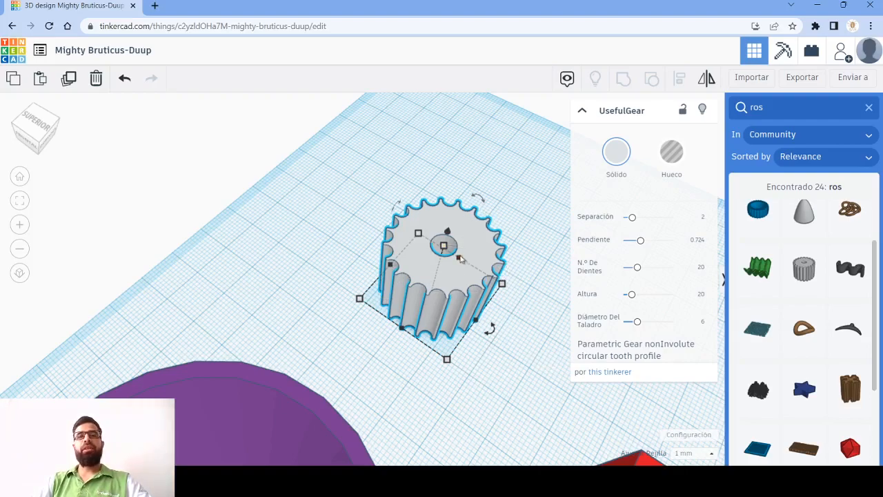
pyautogui.moveTo(629, 298); pyautogui.dragTo(614, 297)
pyautogui.moveTo(461, 341); pyautogui.dragTo(448, 242, button='right')
pyautogui.scroll(10, 433, 358)
pyautogui.scroll(-10, 432, 358)
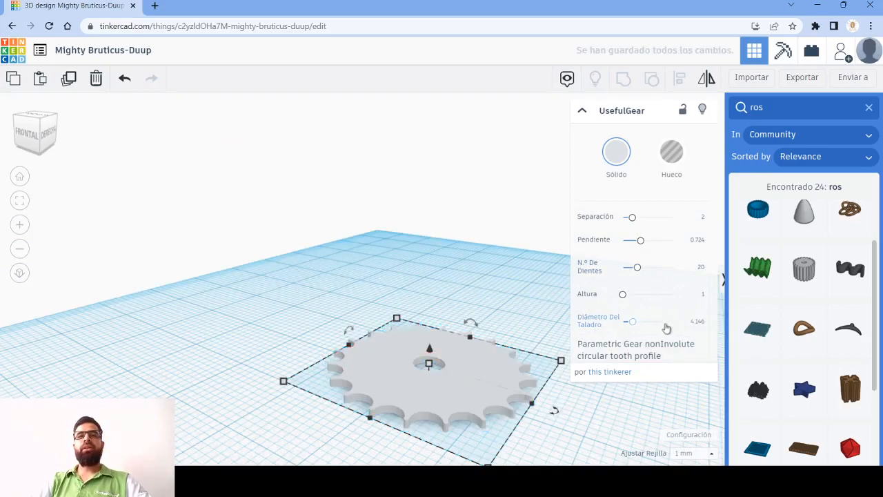
pyautogui.click(667, 324)
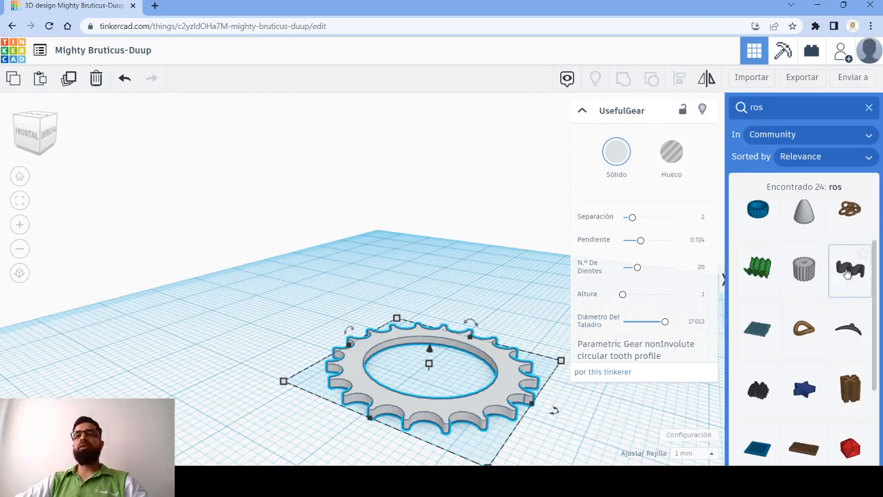
# - Place the grey ISO metric thread shape from the "ros" results beside the gear and view it up close
pyautogui.scroll(-2, 842, 303)
pyautogui.scroll(-1, 841, 312)
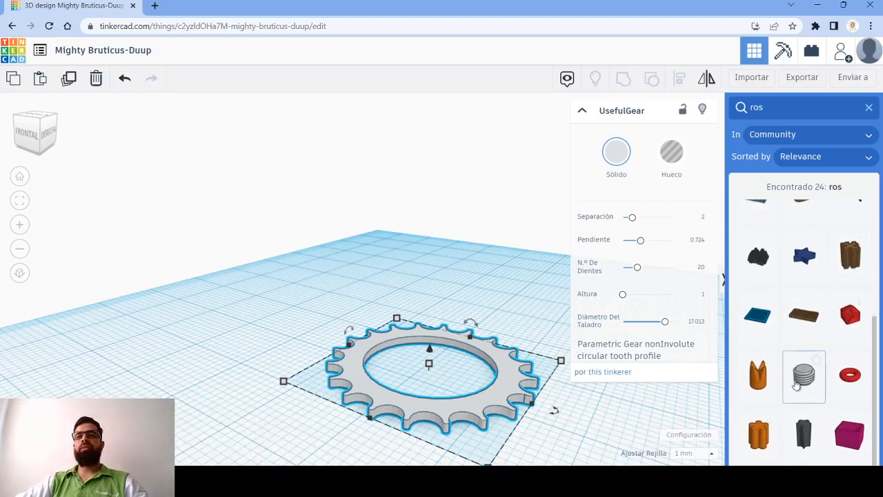
pyautogui.moveTo(797, 387); pyautogui.dragTo(264, 317)
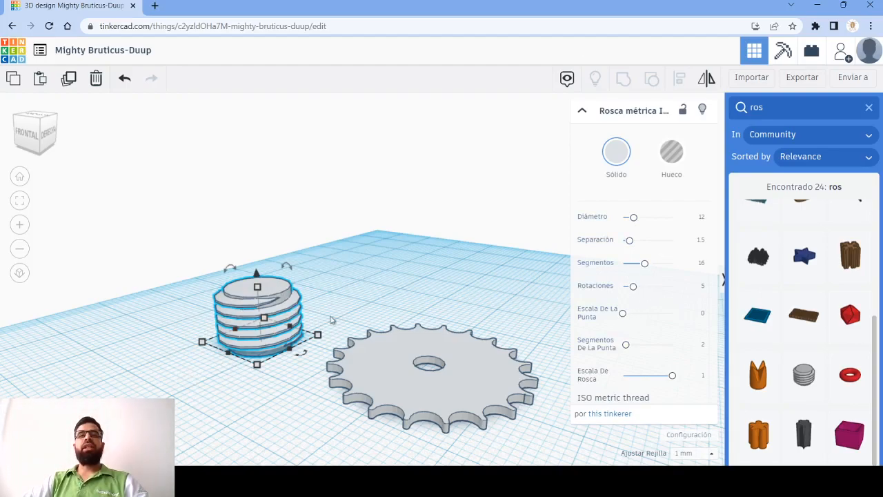
pyautogui.scroll(5, 212, 294)
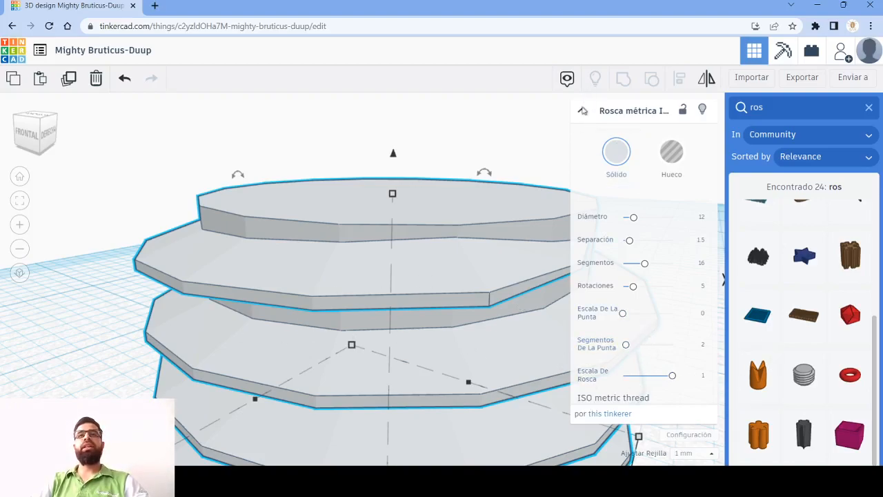
# - Collapse the metric thread's inspector and view all the shapes on the workplane from behind
pyautogui.scroll(-7, 379, 210)
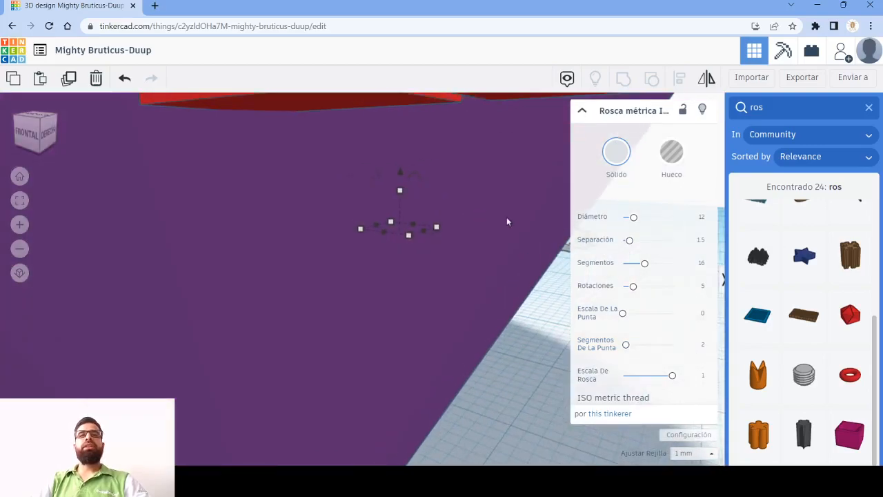
pyautogui.moveTo(479, 277); pyautogui.dragTo(455, 298, button='right')
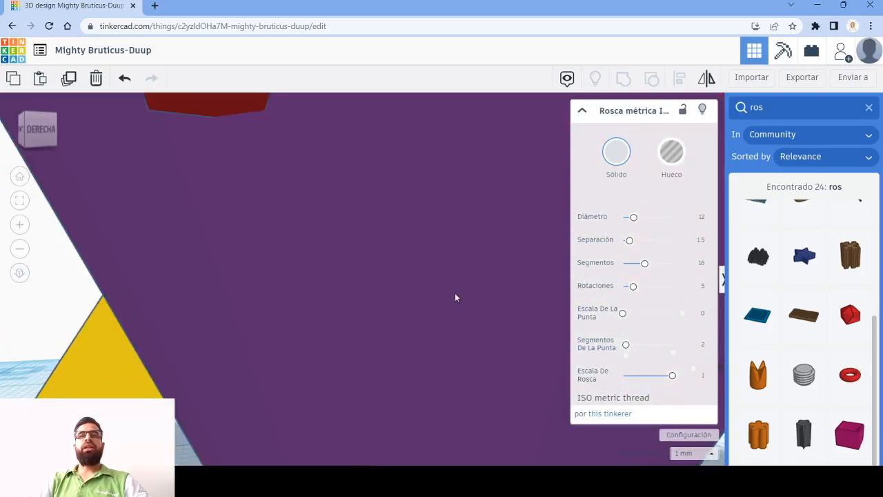
pyautogui.scroll(-7, 310, 255)
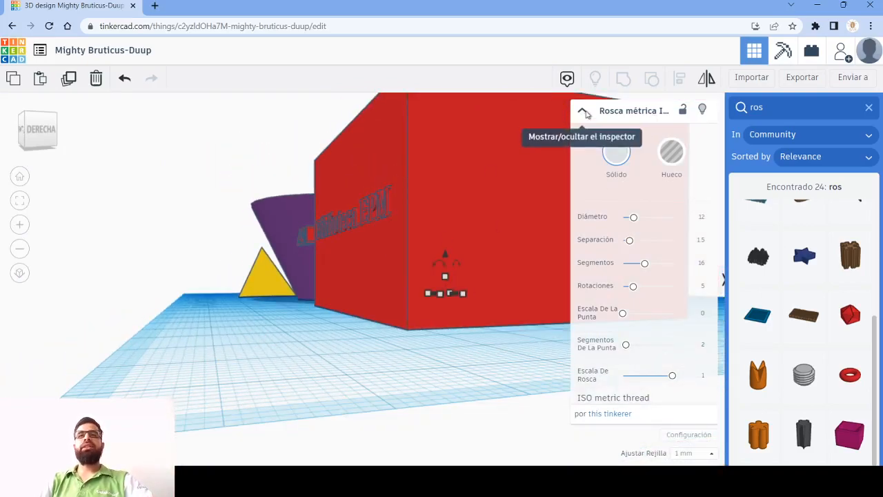
pyautogui.click(586, 114)
pyautogui.moveTo(539, 265); pyautogui.dragTo(294, 293, button='right')
pyautogui.moveTo(294, 293); pyautogui.dragTo(238, 330, button='middle')
pyautogui.moveTo(631, 302); pyautogui.dragTo(533, 295, button='right')
# - Delete all the shapes on the workplane and close the shape search
pyautogui.hotkey('ctrl', 'a')
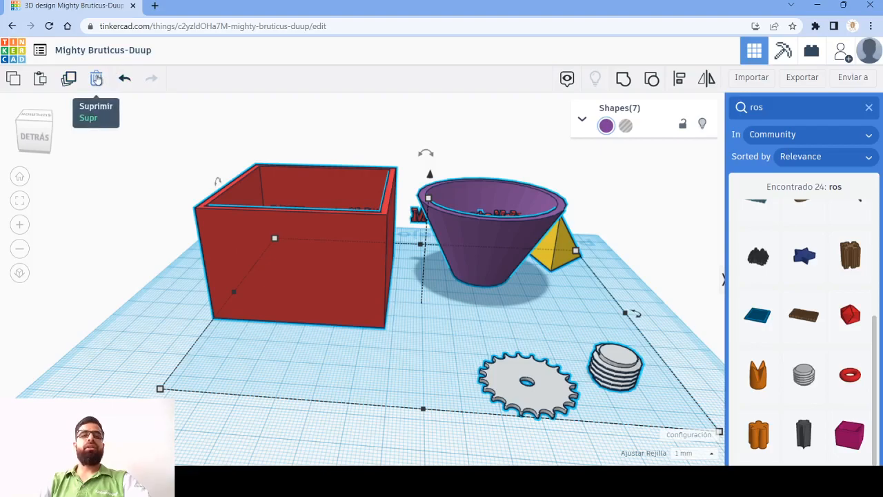
pyautogui.click(97, 78)
pyautogui.moveTo(280, 314); pyautogui.dragTo(716, 175, button='right')
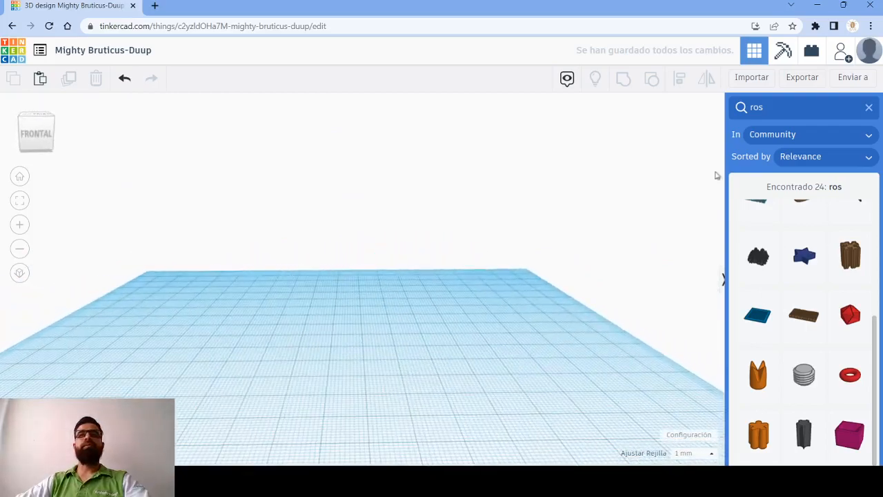
pyautogui.click(869, 109)
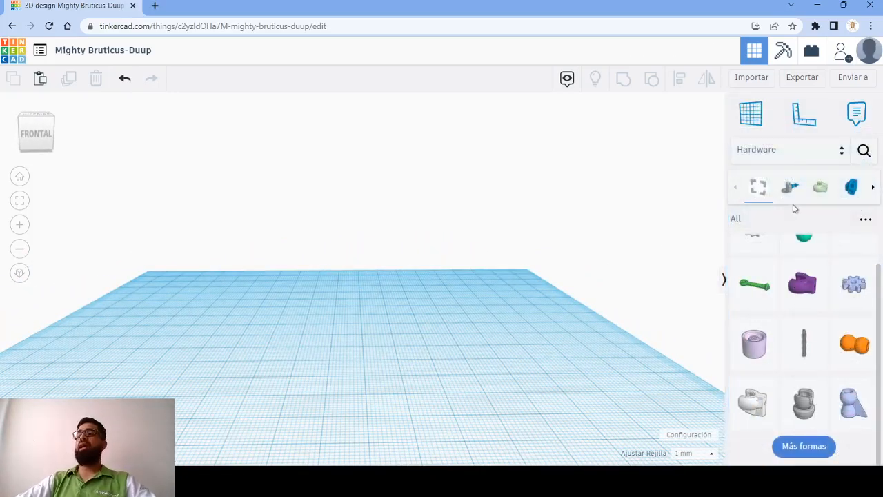
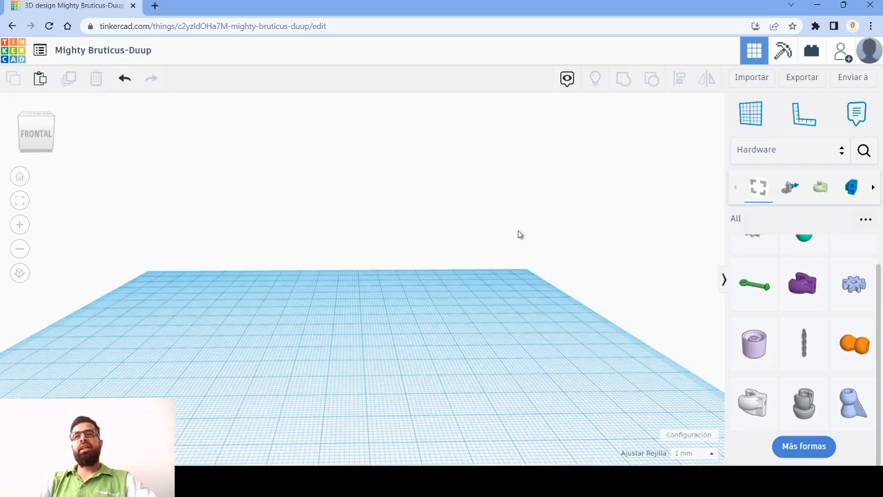
pyautogui.moveTo(325, 271); pyautogui.dragTo(412, 223, button='right')
pyautogui.moveTo(373, 257); pyautogui.dragTo(421, 265, button='right')
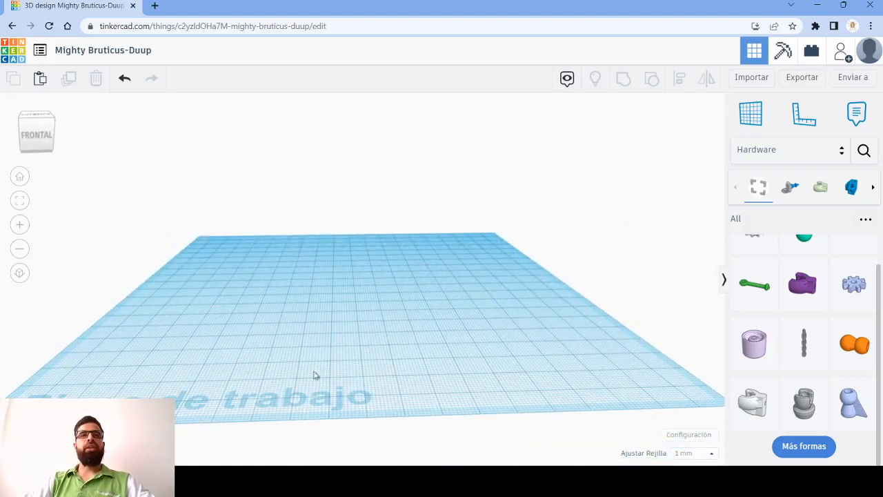
# - Search the web for "partenon" in a new browser tab
pyautogui.click(154, 5)
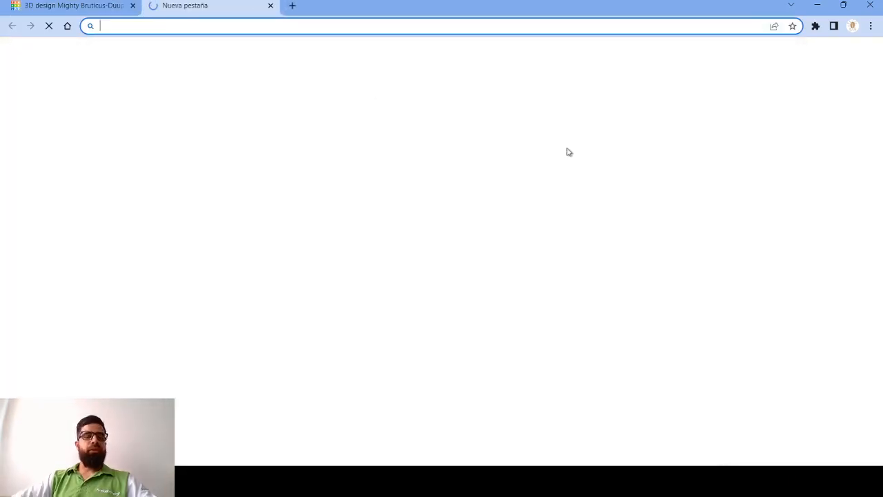
pyautogui.write('parte')
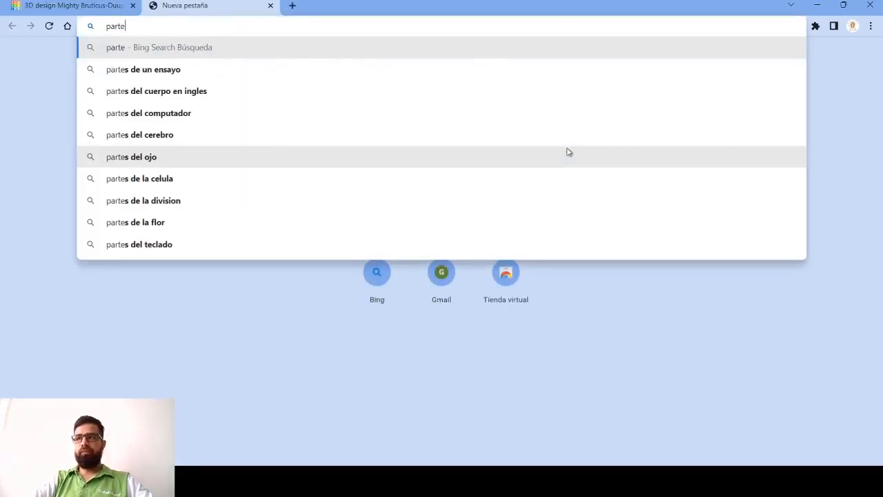
pyautogui.write('non')
pyautogui.press('Return')
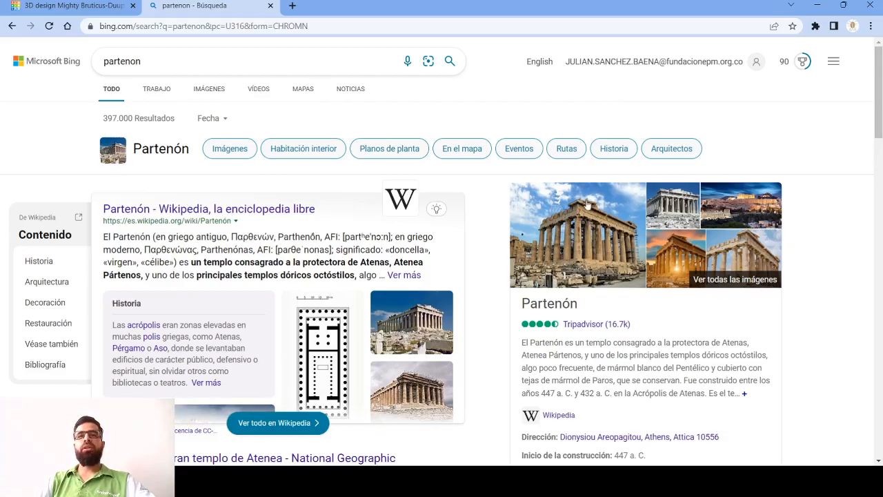
# - Show the image results for the Parthenon and enlarge the "Tocho T8: Partenón, Nashville" photo
pyautogui.scroll(-5, 574, 222)
pyautogui.scroll(5, 236, 186)
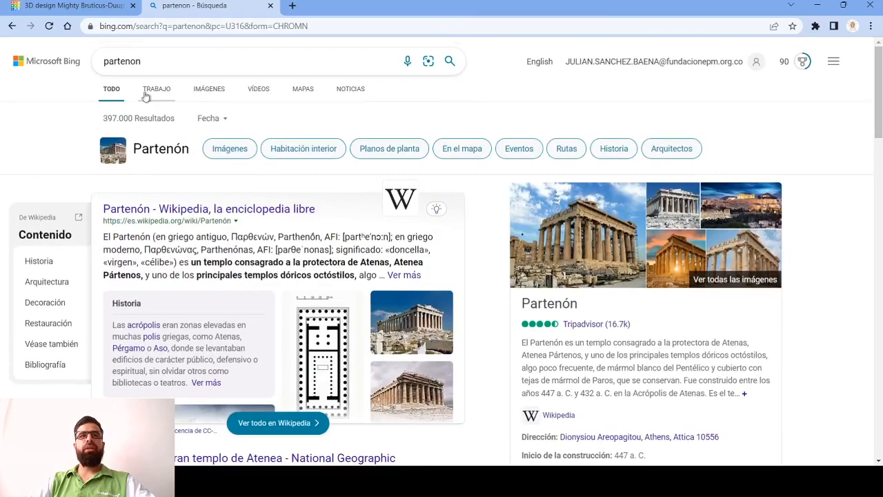
pyautogui.click(209, 89)
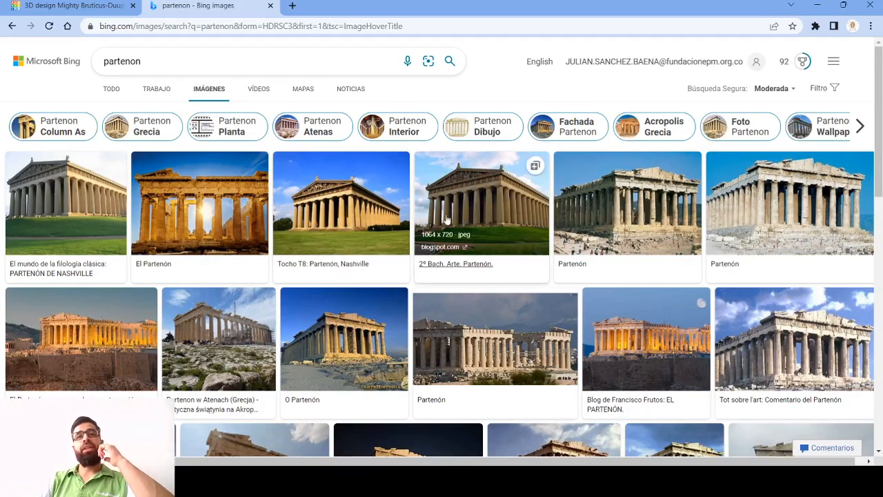
pyautogui.click(306, 226)
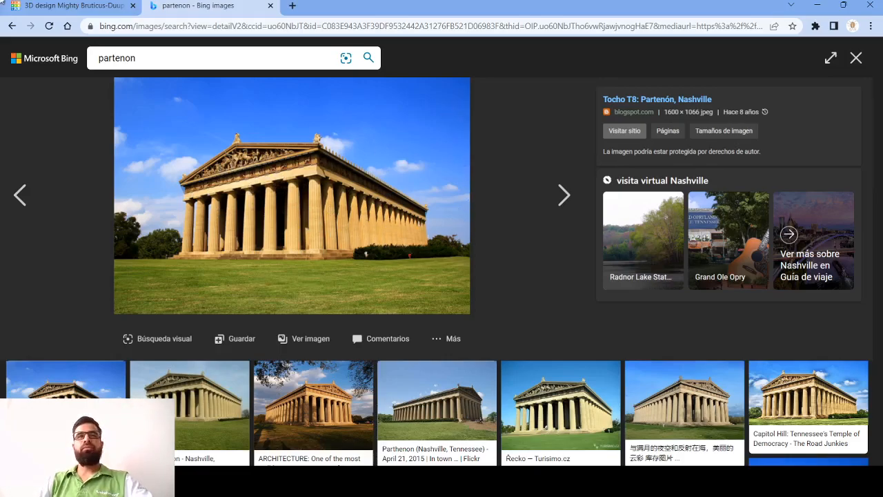
# - Switch back to Tinkercad, place the red cube from Formas básicas on the workplane and set its height to 5 mm
pyautogui.click(63, 14)
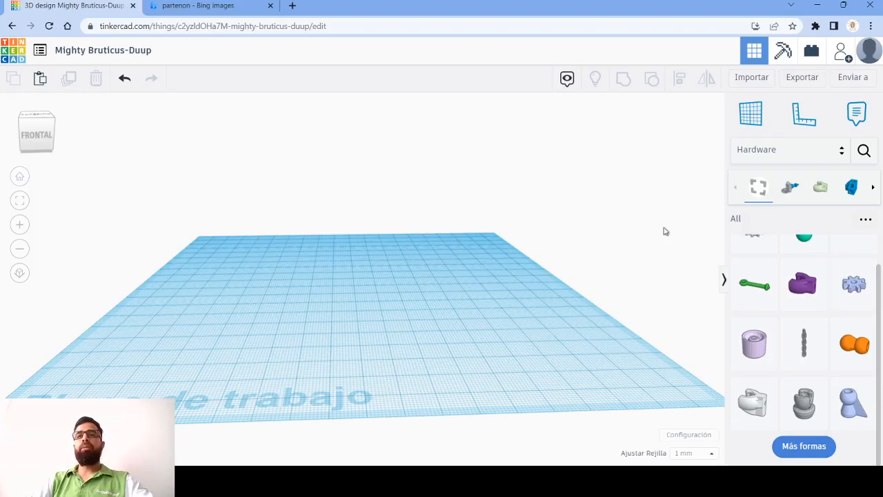
pyautogui.scroll(2, 804, 289)
pyautogui.click(806, 160)
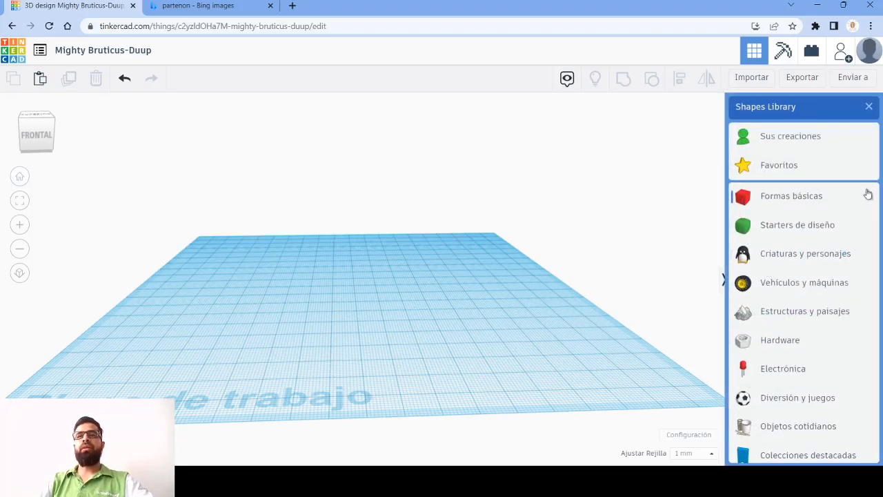
pyautogui.click(792, 196)
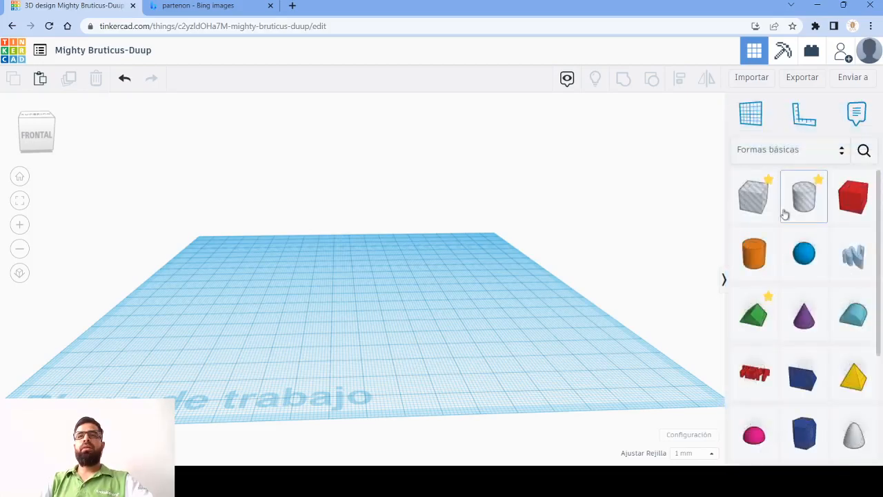
pyautogui.moveTo(853, 198); pyautogui.dragTo(380, 315)
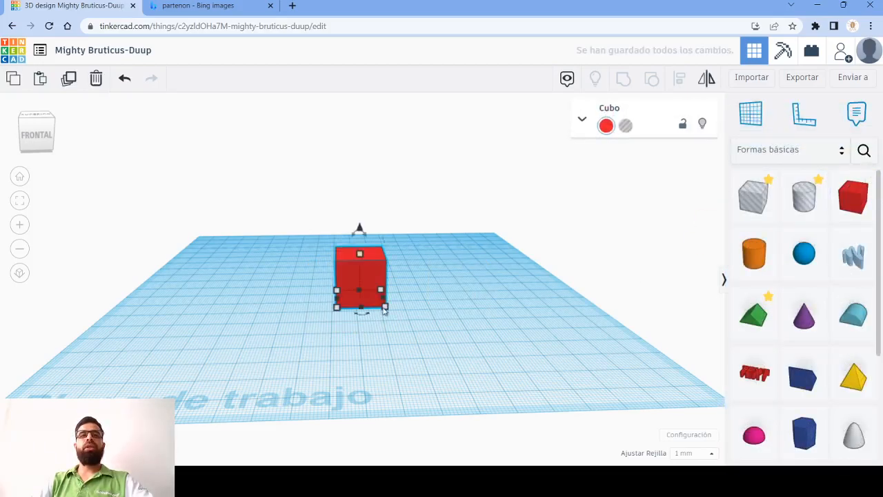
pyautogui.click(420, 275)
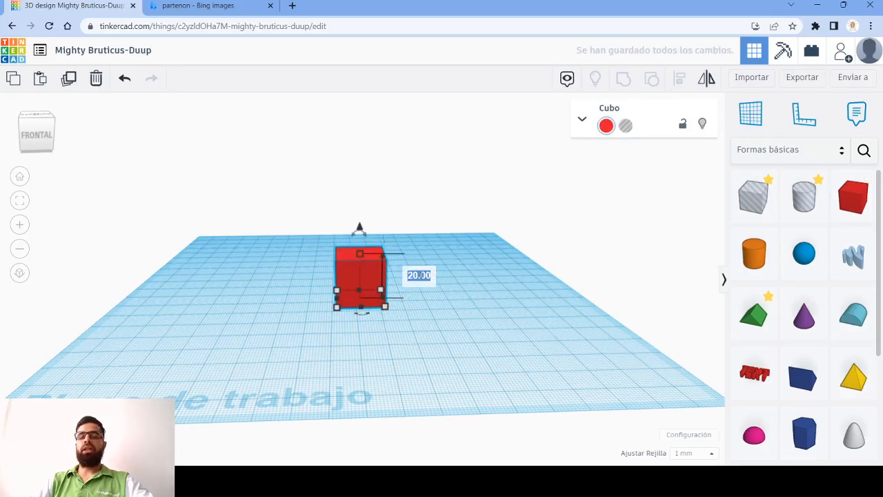
pyautogui.write('5')
pyautogui.press('Return')
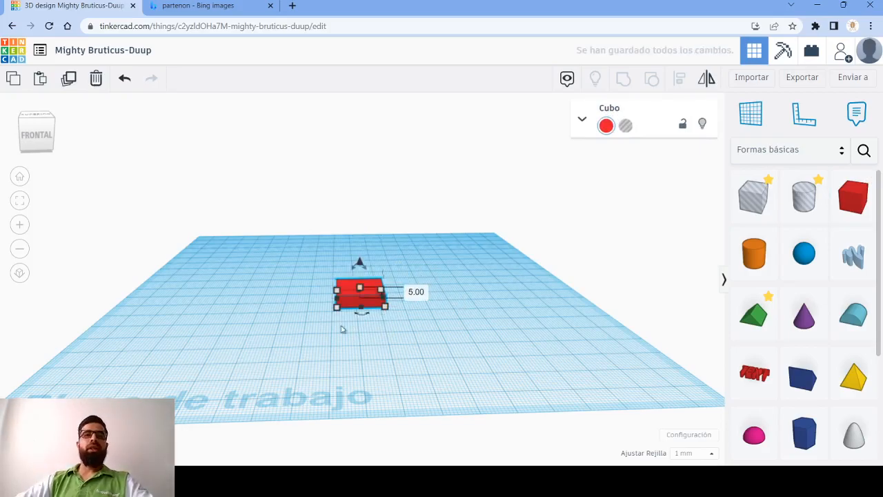
# - Set both the length and the width of the flattened cube to 80 mm
pyautogui.click(434, 297)
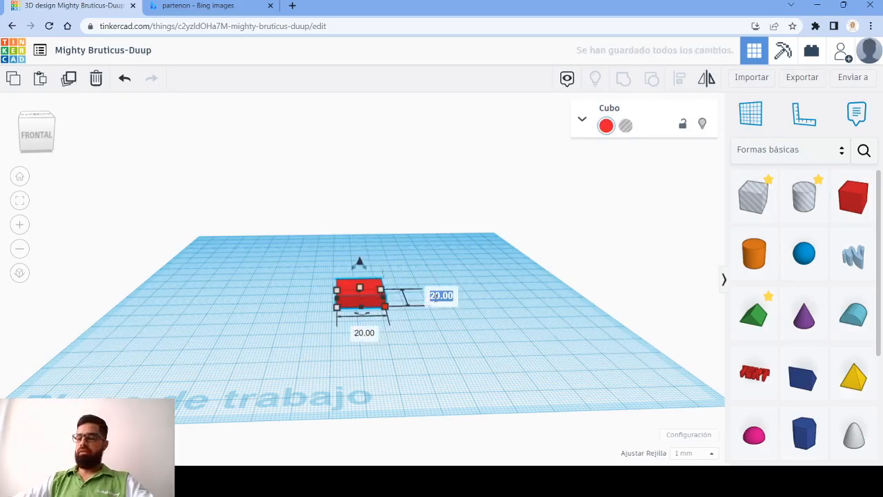
pyautogui.write('80')
pyautogui.press('Return')
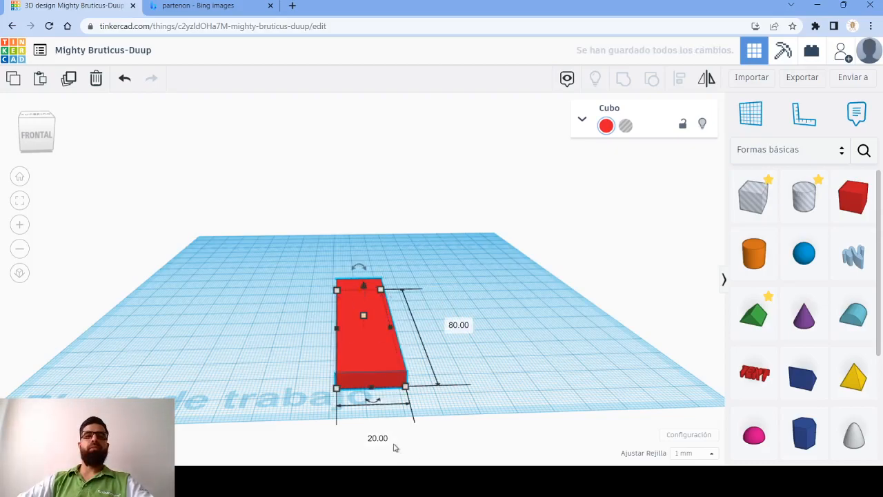
pyautogui.write('80')
pyautogui.press('Return')
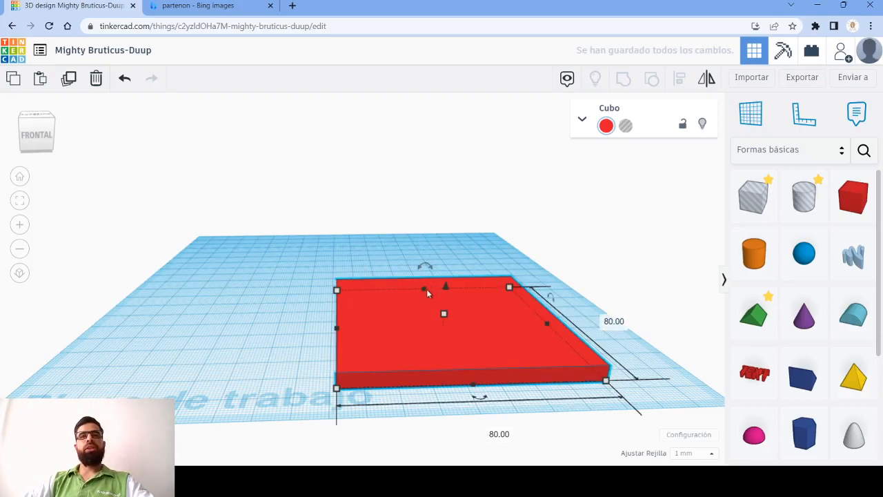
# - Stretch the red slab backwards and sideways, and set its width to 100 mm and its length to 200 mm
pyautogui.moveTo(423, 290); pyautogui.dragTo(416, 226)
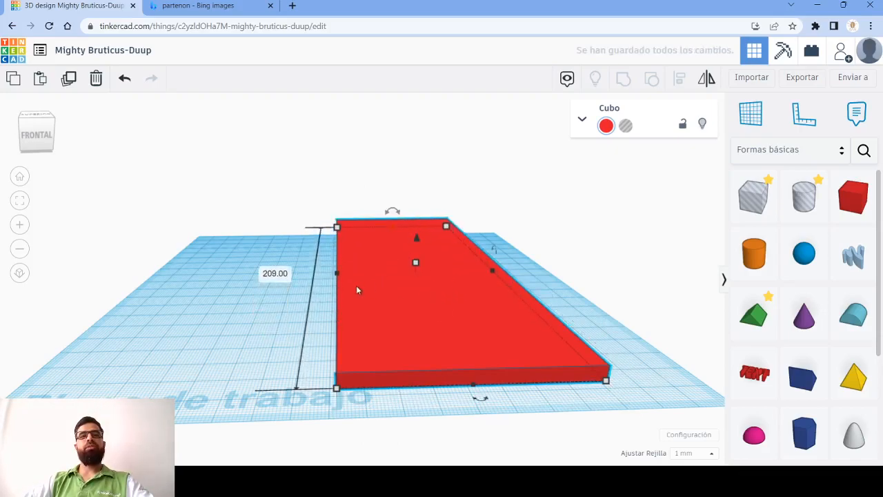
pyautogui.moveTo(337, 273); pyautogui.dragTo(298, 278)
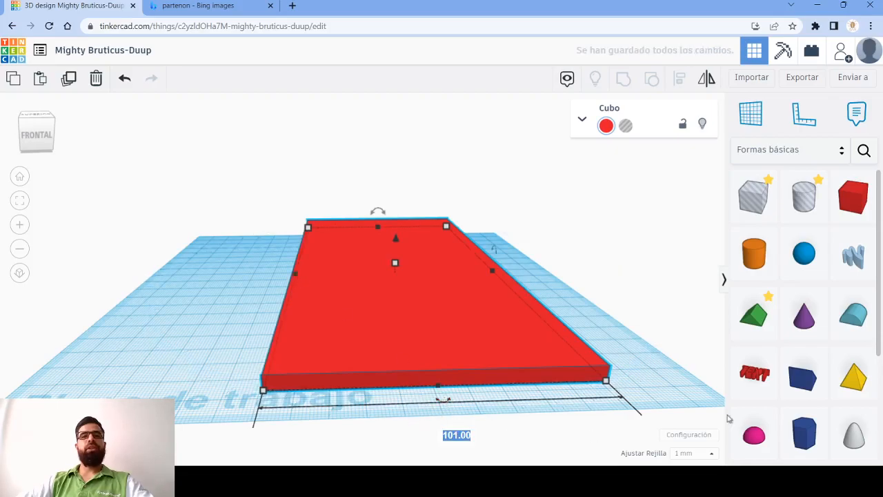
pyautogui.write('100')
pyautogui.press('Return')
pyautogui.moveTo(602, 357); pyautogui.dragTo(537, 312, button='right')
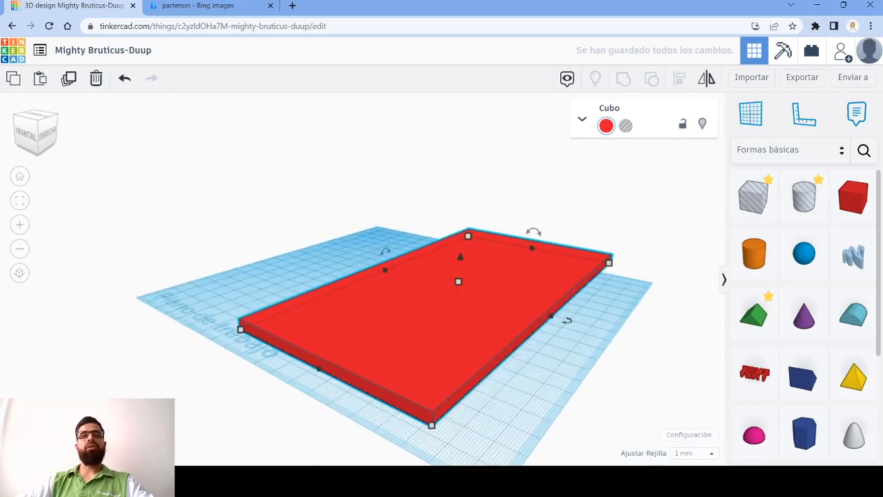
pyautogui.click(432, 426)
pyautogui.click(622, 335)
pyautogui.write('200')
pyautogui.press('Return')
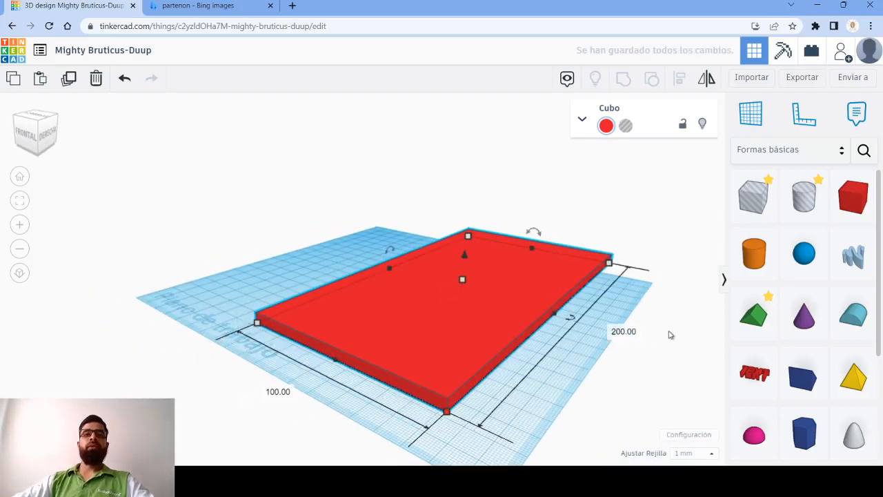
# - Examine the stepped base in the Parthenon reference photo, and return to the Tinkercad design
pyautogui.moveTo(386, 316); pyautogui.dragTo(338, 330)
pyautogui.moveTo(501, 414); pyautogui.dragTo(468, 371, button='right')
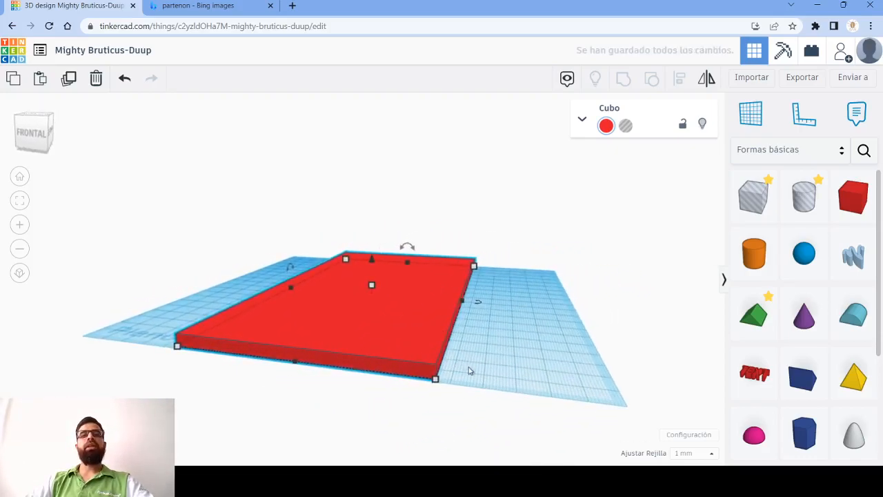
pyautogui.click(211, 8)
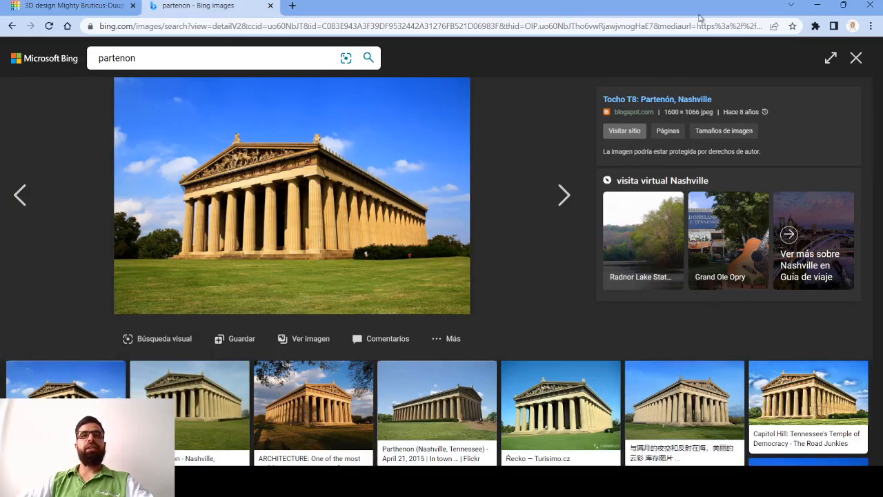
pyautogui.click(813, 4)
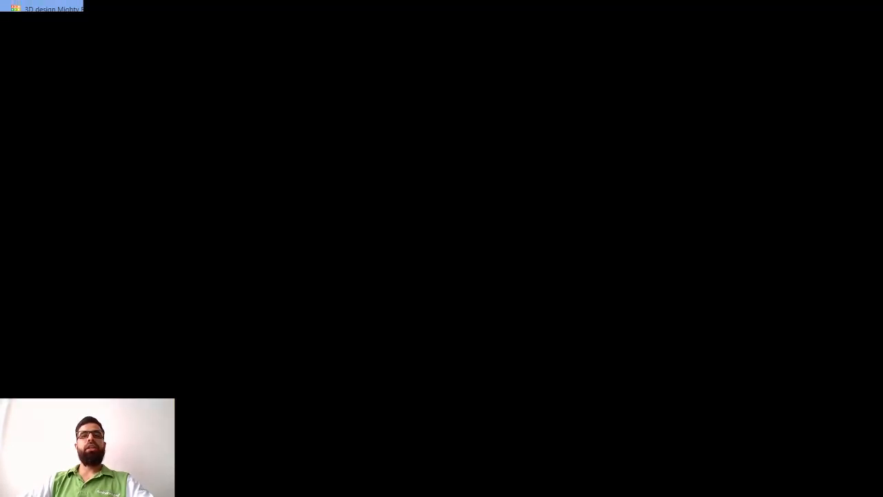
pyautogui.click(557, 483)
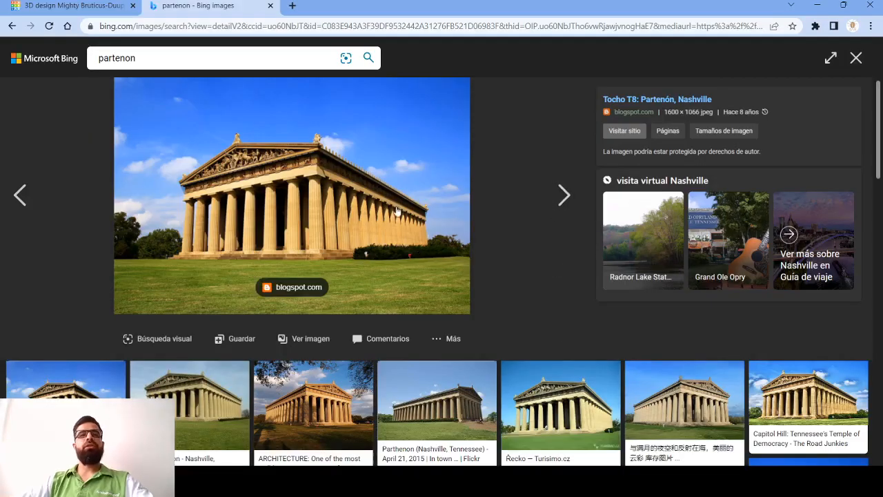
pyautogui.click(76, 5)
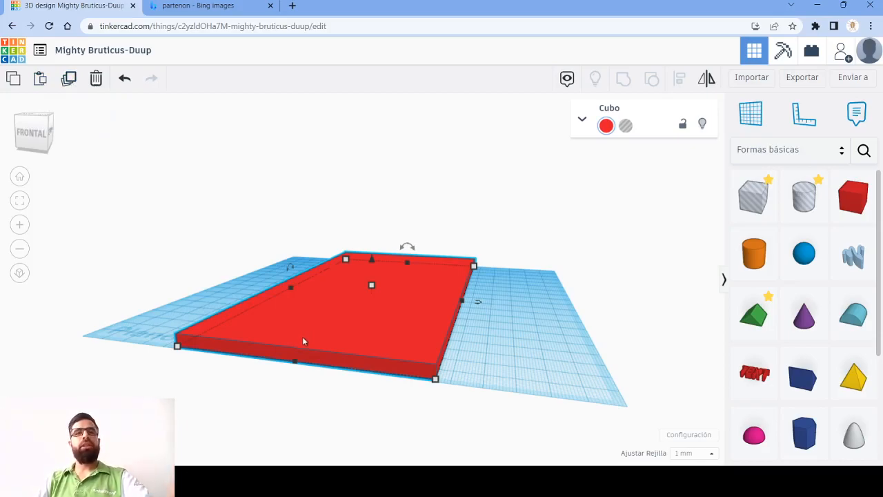
# - Paste a copy of the red slab and set a new workplane on the original slab's upper face
pyautogui.hotkey('ctrl', 'v')
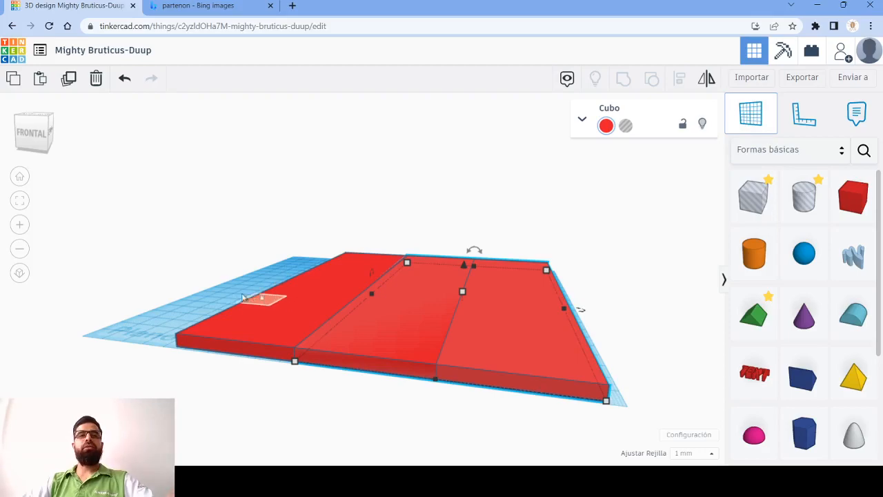
pyautogui.click(203, 295)
pyautogui.click(755, 121)
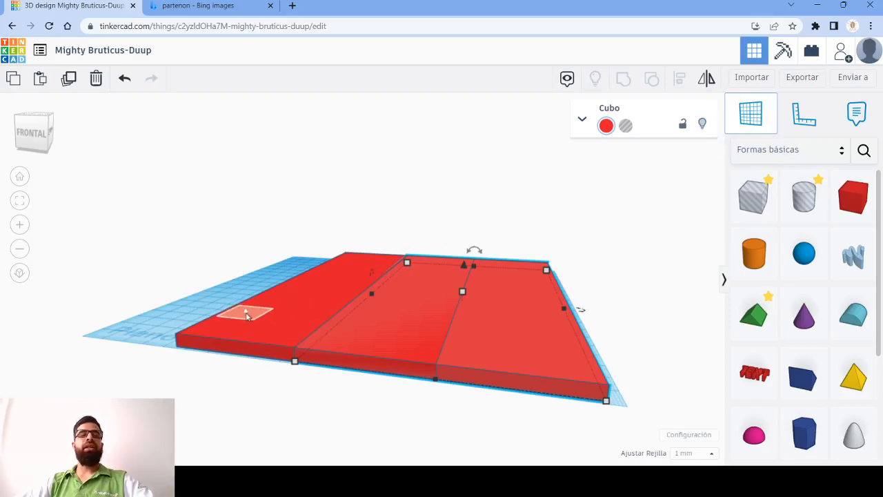
pyautogui.click(271, 310)
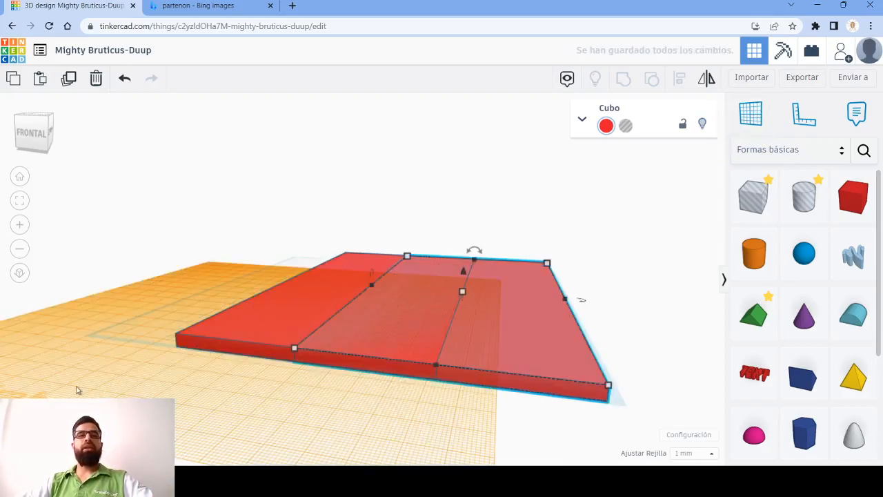
# - Drop the copied slab onto the new workplane so it rests at the level of the base's upper face
pyautogui.click(558, 414)
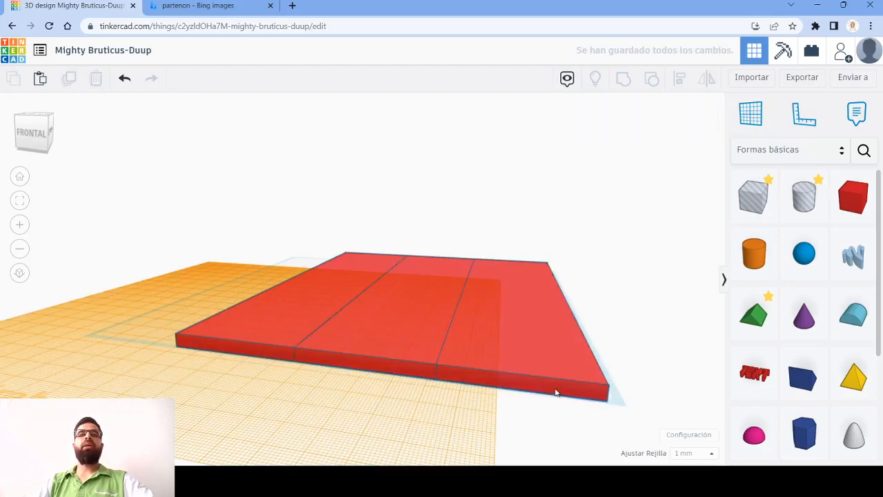
pyautogui.click(557, 392)
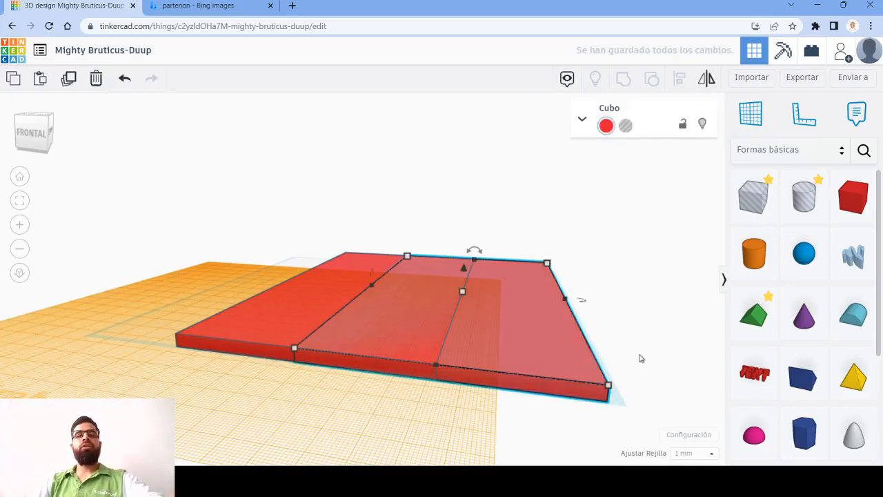
pyautogui.press('d')
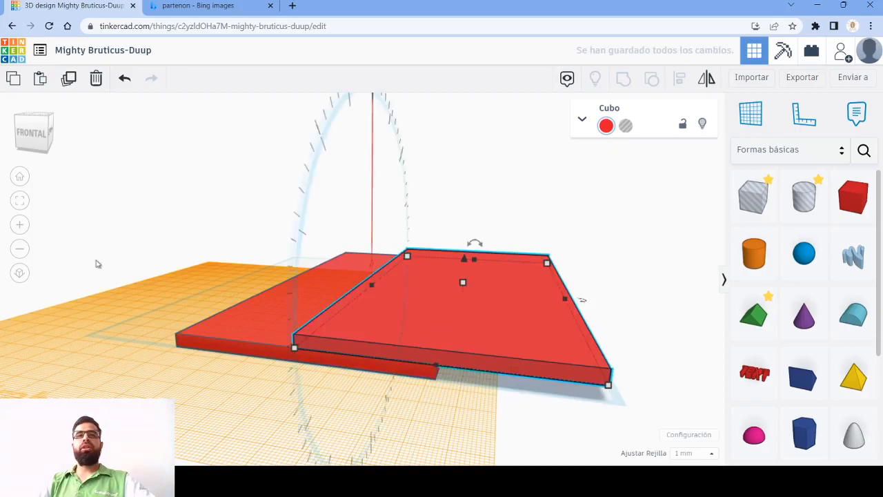
# - Shrink the upper slab from its front outer corner to make it smaller than the base slab
pyautogui.moveTo(611, 388)
pyautogui.moveTo(611, 388); pyautogui.dragTo(554, 354)
pyautogui.moveTo(200, 236); pyautogui.dragTo(633, 364)
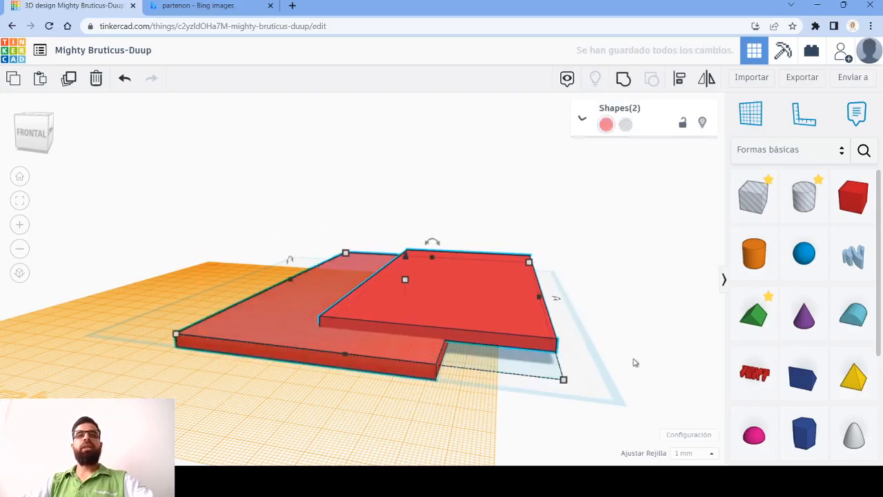
pyautogui.click(550, 334)
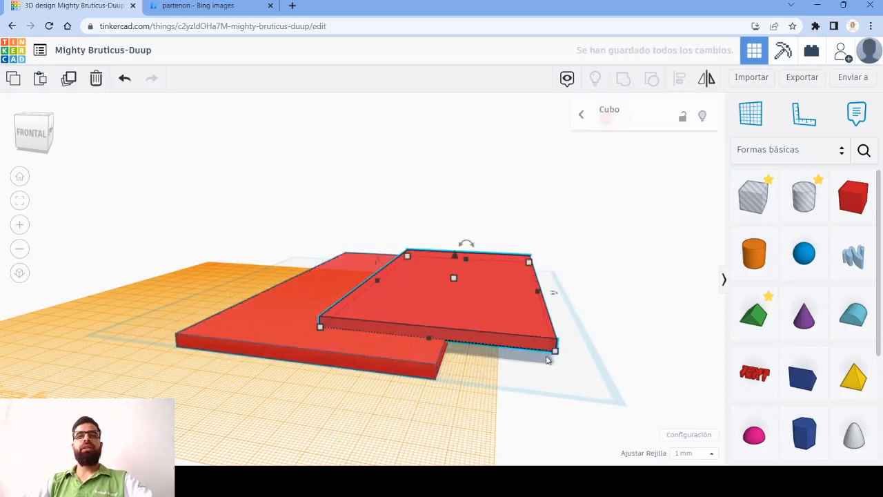
pyautogui.moveTo(555, 352)
pyautogui.mouseDown()
pyautogui.moveTo(578, 384)
pyautogui.moveTo(608, 387)
pyautogui.moveTo(563, 353)
pyautogui.mouseUp()
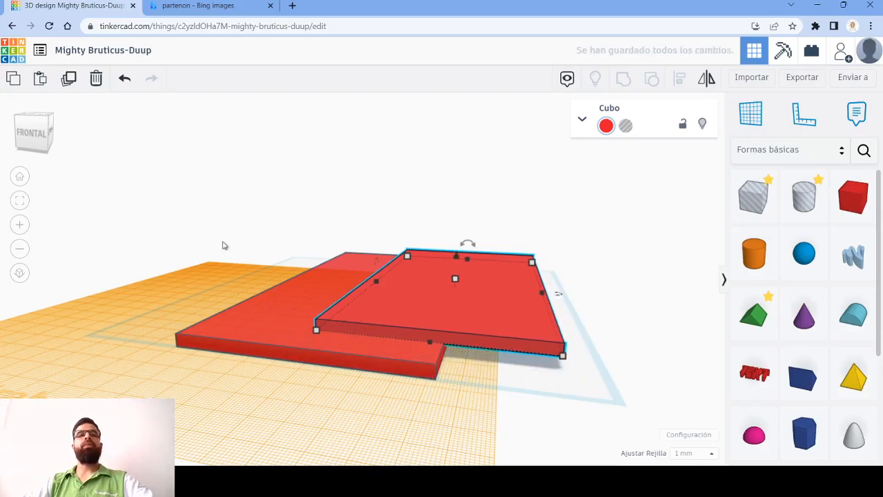
# - Align the two red slabs so the smaller upper slab sits centred on the base in both horizontal directions
pyautogui.moveTo(254, 245); pyautogui.dragTo(506, 396)
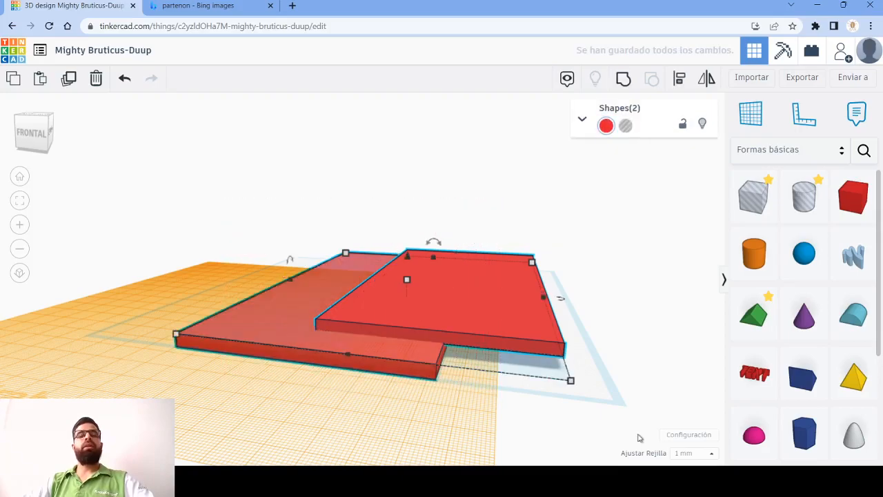
pyautogui.click(679, 78)
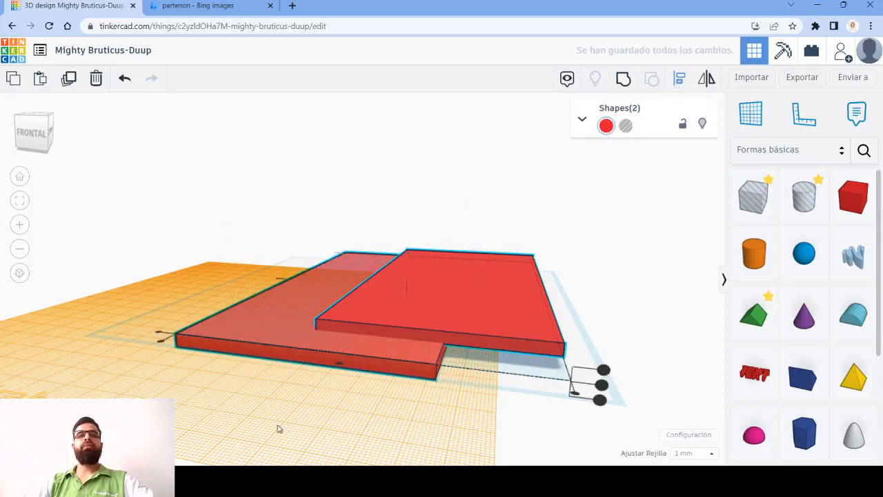
pyautogui.click(341, 365)
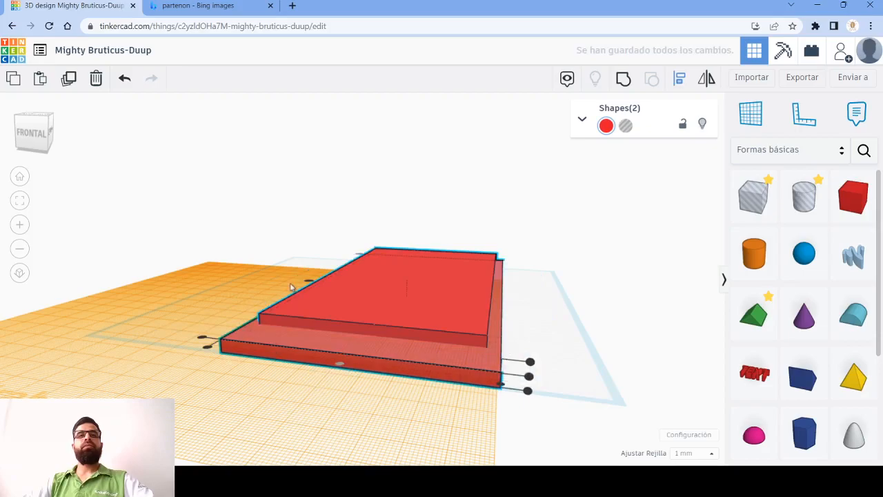
pyautogui.click(305, 282)
pyautogui.click(432, 443)
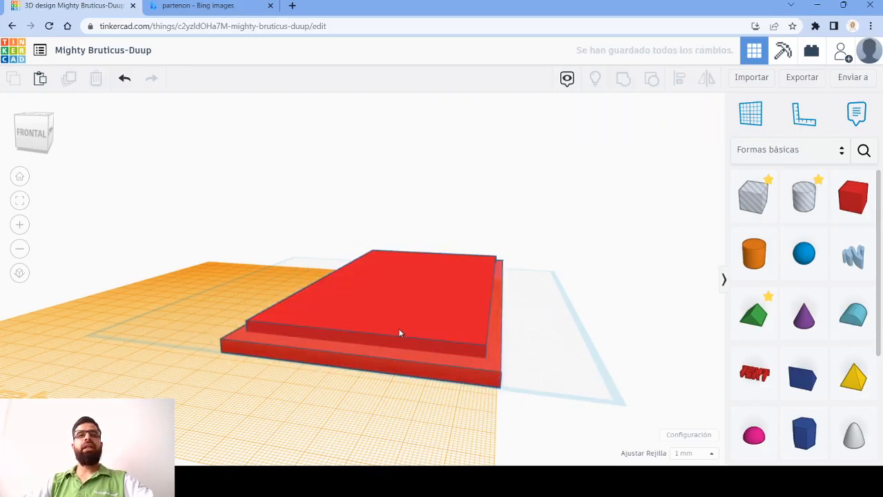
# - Duplicate the upper slab in place and set a new workplane on its upper face
pyautogui.moveTo(377, 322); pyautogui.dragTo(618, 344, button='right')
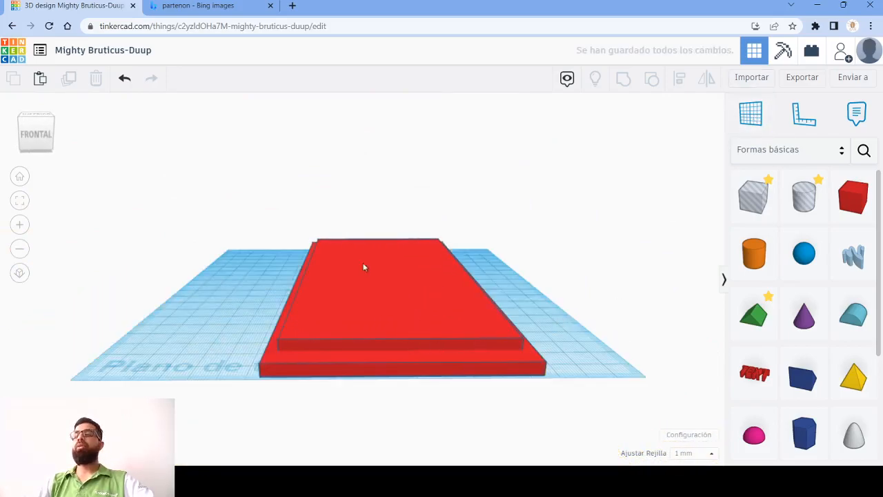
pyautogui.moveTo(580, 351); pyautogui.dragTo(442, 361, button='right')
pyautogui.click(442, 360)
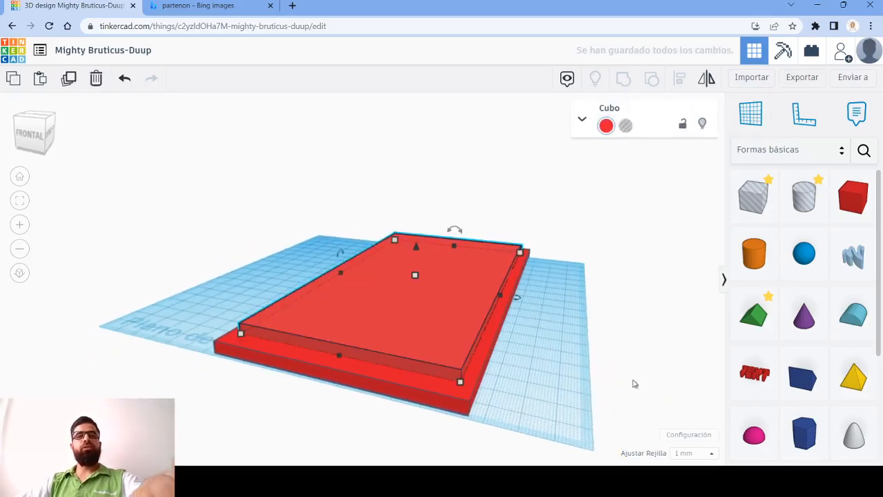
pyautogui.click(65, 82)
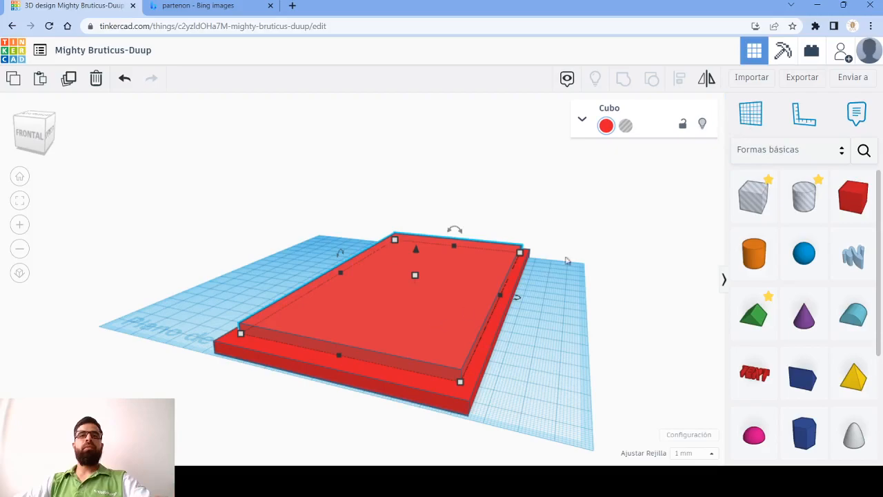
pyautogui.click(751, 113)
pyautogui.click(373, 326)
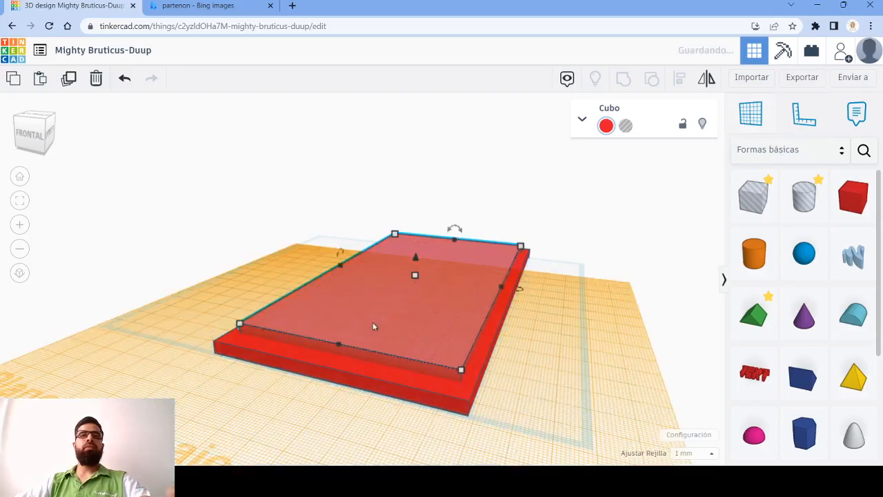
# - Drop the duplicated slab onto the new workplane and shrink it from its front corner to 80 by 160 mm
pyautogui.click(556, 348)
pyautogui.click(458, 362)
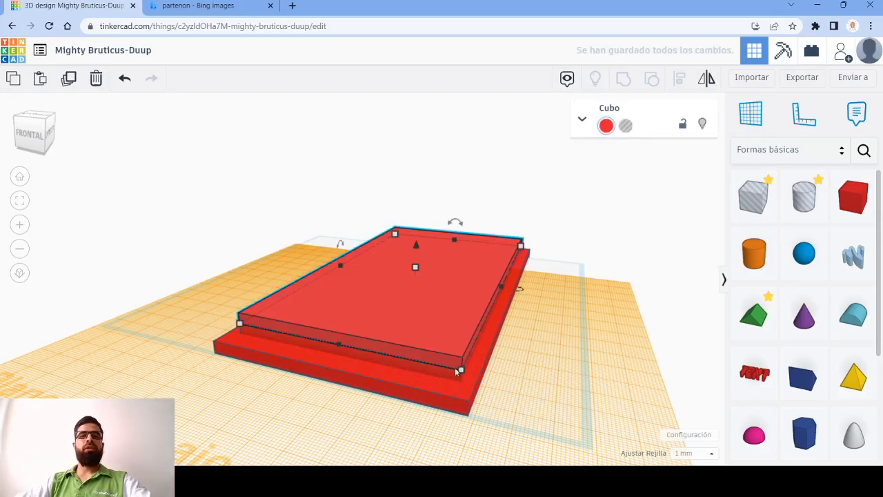
pyautogui.moveTo(462, 370); pyautogui.dragTo(452, 334)
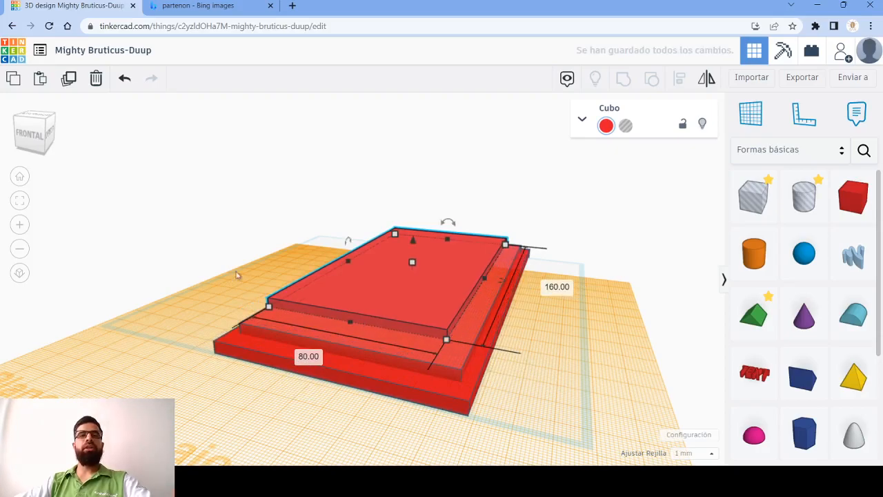
# - Select all three slabs and align them on their centres along both their length and width
pyautogui.hotkey('ctrl', 'a')
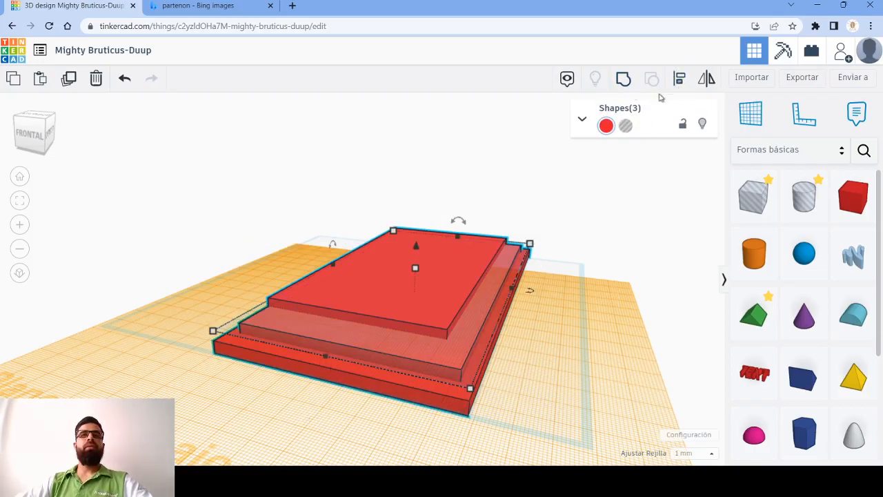
pyautogui.click(681, 79)
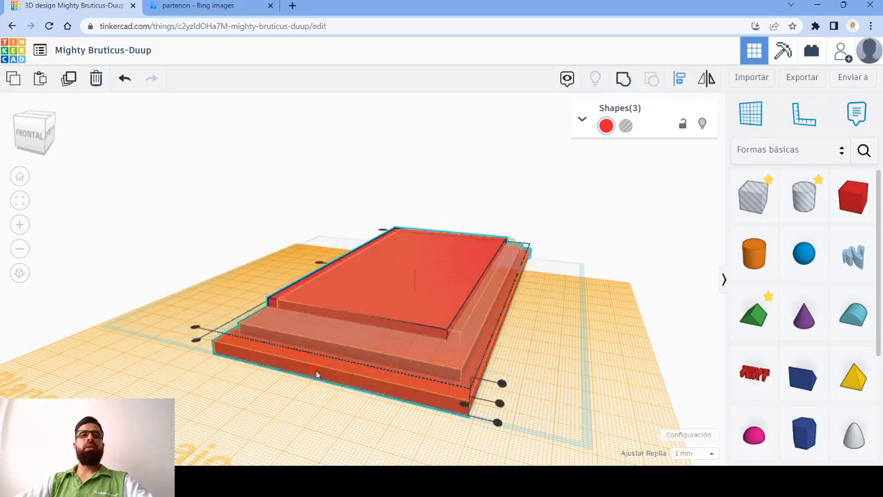
pyautogui.click(313, 368)
pyautogui.moveTo(161, 355); pyautogui.dragTo(427, 349, button='right')
pyautogui.moveTo(283, 277); pyautogui.dragTo(365, 256)
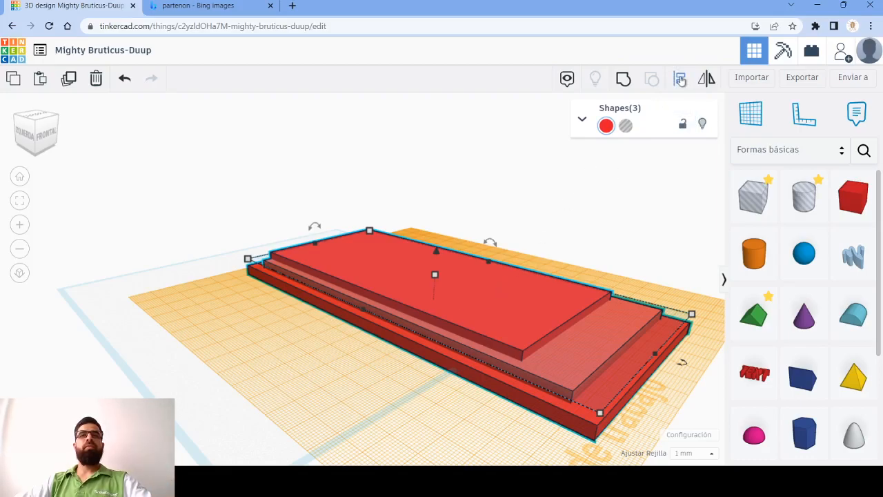
pyautogui.click(680, 80)
pyautogui.click(350, 315)
pyautogui.click(459, 422)
pyautogui.moveTo(462, 421); pyautogui.dragTo(271, 292, button='right')
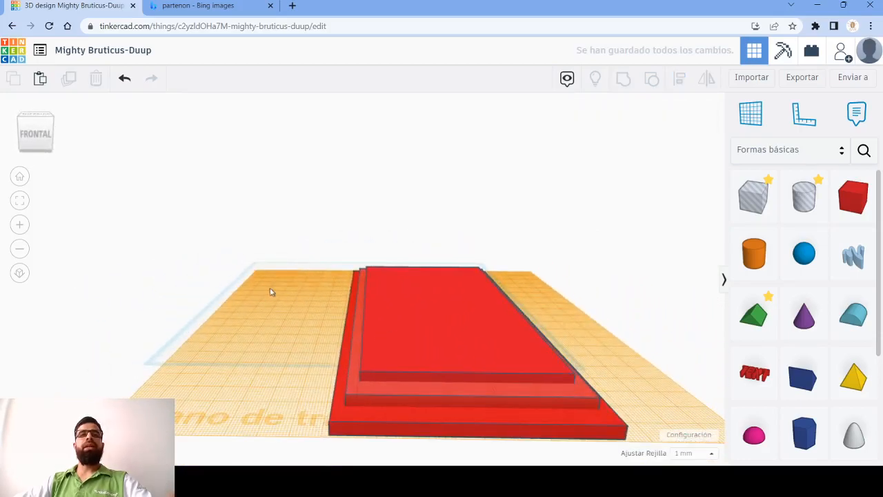
# - Return the workplane to the original ground plane
pyautogui.click(746, 120)
pyautogui.click(224, 352)
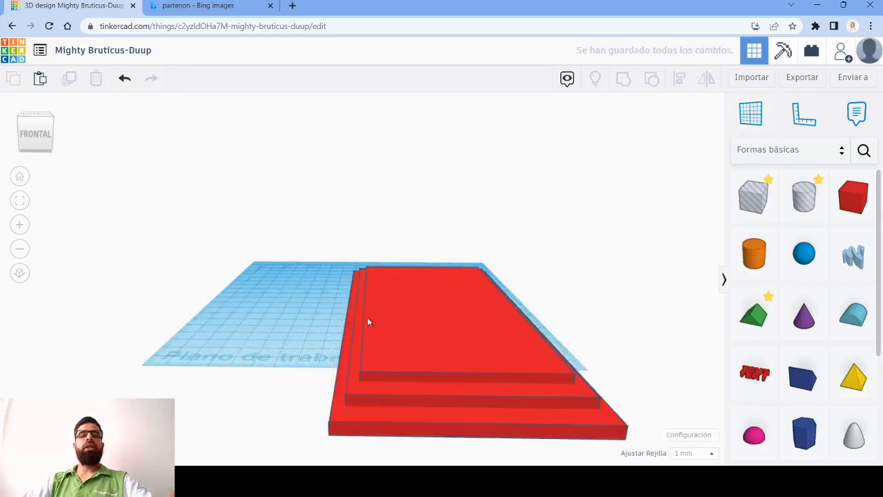
pyautogui.moveTo(294, 203); pyautogui.dragTo(632, 440)
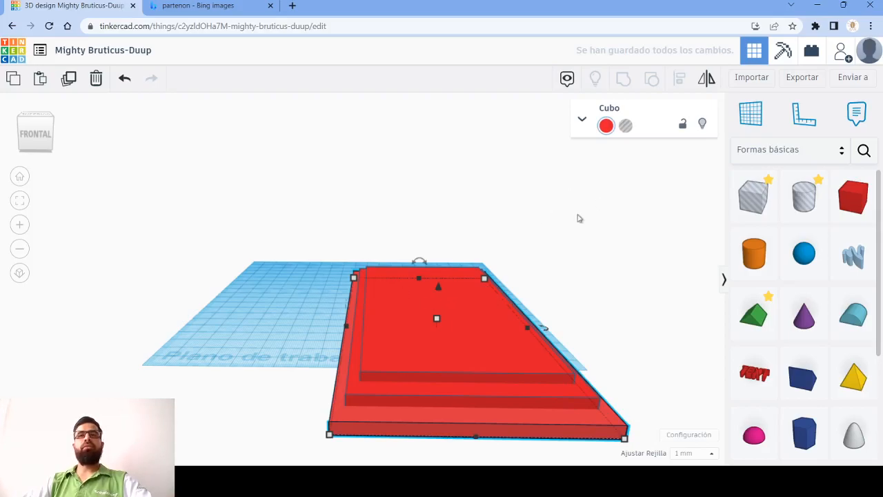
pyautogui.moveTo(258, 336); pyautogui.dragTo(504, 376, button='right')
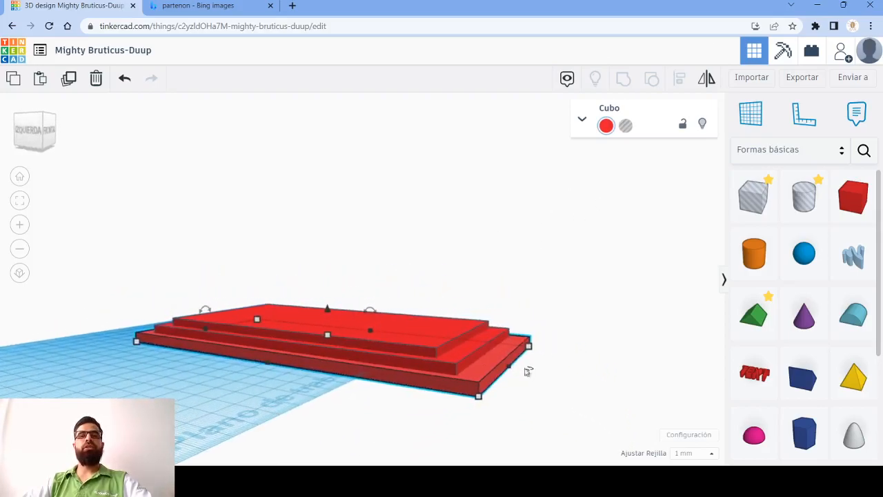
pyautogui.moveTo(510, 369)
pyautogui.moveTo(504, 371); pyautogui.dragTo(454, 359)
pyautogui.hotkey('ctrl', 'z')
# - Select all three stacked slabs and enlarge them together from a front corner
pyautogui.moveTo(143, 257); pyautogui.dragTo(422, 359)
pyautogui.moveTo(509, 320); pyautogui.dragTo(454, 153, button='right')
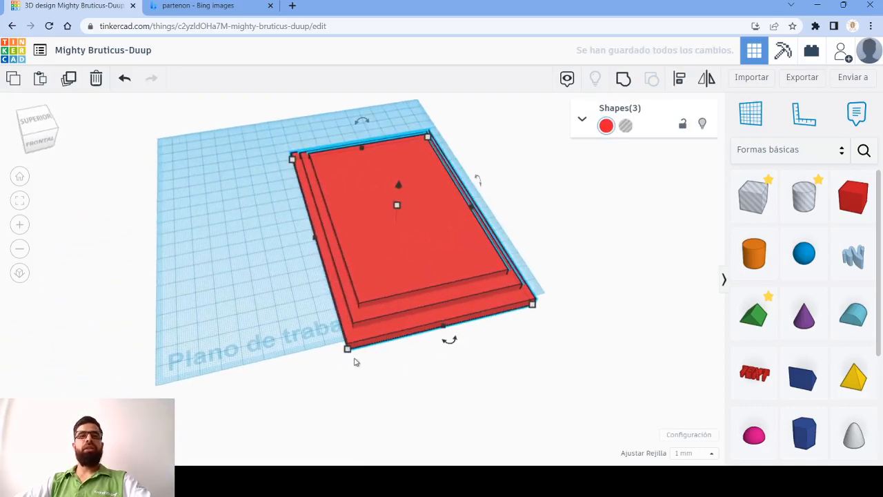
pyautogui.moveTo(348, 352); pyautogui.dragTo(235, 466)
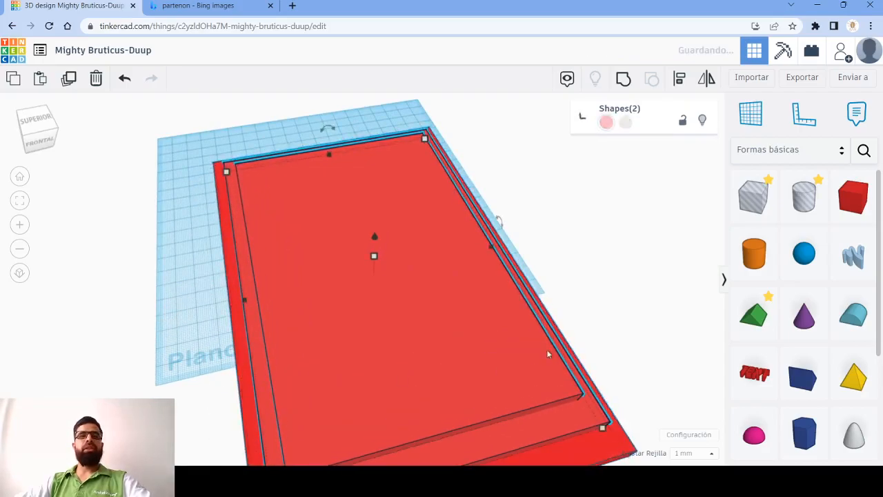
pyautogui.moveTo(604, 349); pyautogui.dragTo(436, 282, button='right')
pyautogui.moveTo(436, 280); pyautogui.dragTo(418, 258)
pyautogui.hotkey('ctrl', 'z')
pyautogui.scroll(-3, 591, 364)
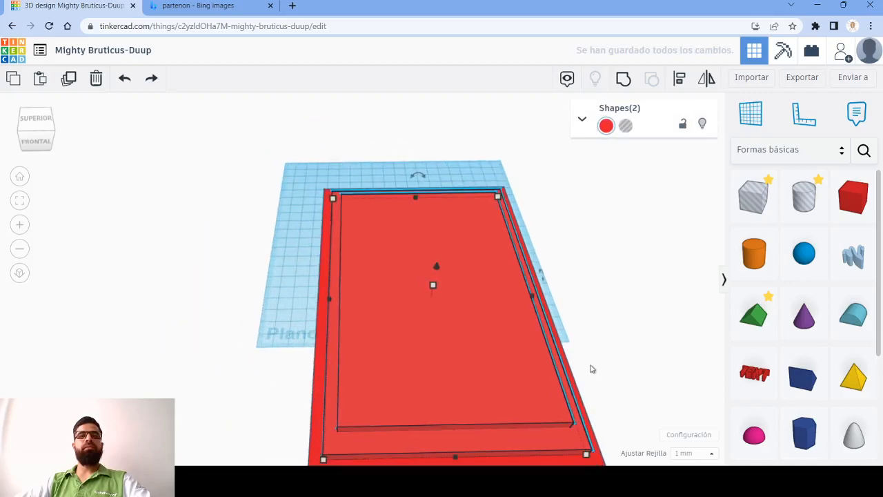
# - Move the three slabs together so the stepped base sits over the middle of the workplane
pyautogui.moveTo(460, 355); pyautogui.dragTo(458, 354)
pyautogui.moveTo(554, 373); pyautogui.dragTo(502, 286)
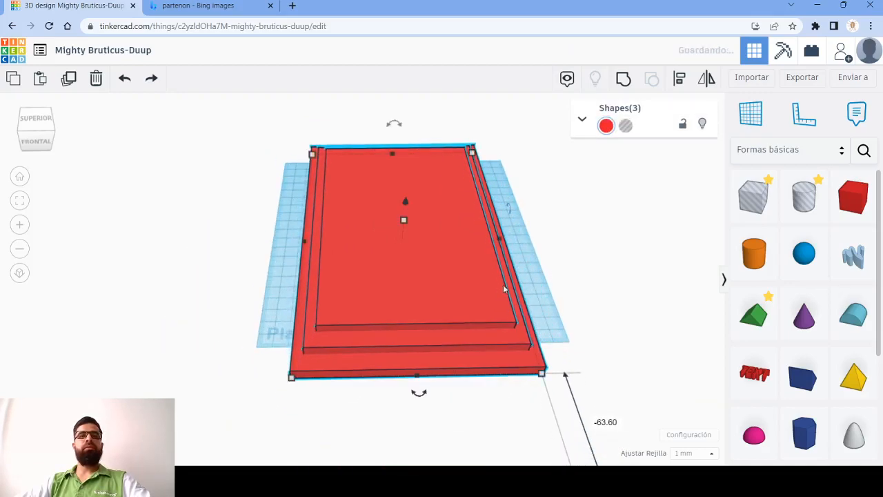
pyautogui.moveTo(612, 389); pyautogui.dragTo(579, 314, button='right')
pyautogui.moveTo(514, 302); pyautogui.dragTo(519, 348, button='right')
pyautogui.moveTo(410, 225); pyautogui.dragTo(411, 236)
pyautogui.click(590, 316)
pyautogui.moveTo(586, 317); pyautogui.dragTo(534, 240, button='right')
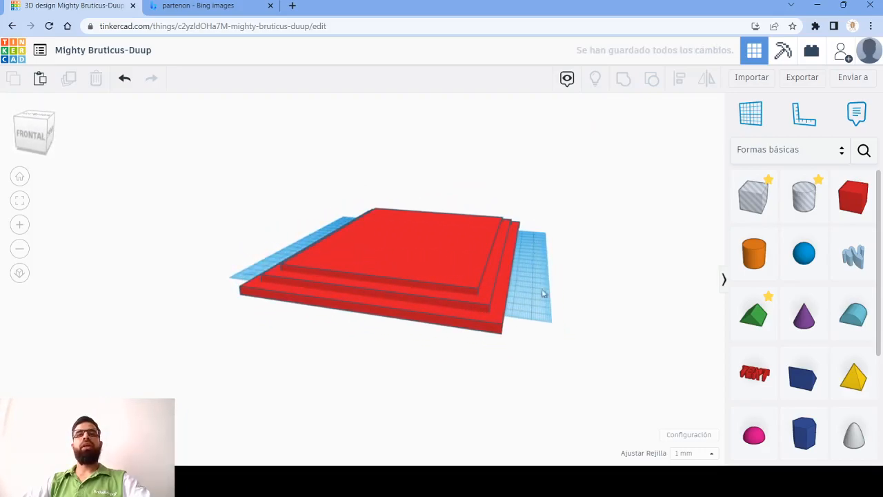
# - Enlarge the three slabs together to 174 by 247.6 mm and group them into one stepped base
pyautogui.moveTo(380, 303); pyautogui.dragTo(573, 365)
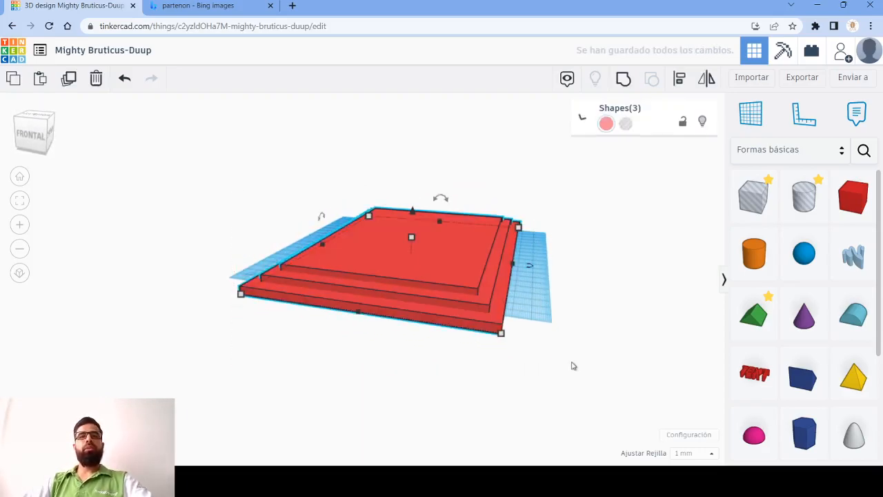
pyautogui.moveTo(501, 334); pyautogui.dragTo(550, 353)
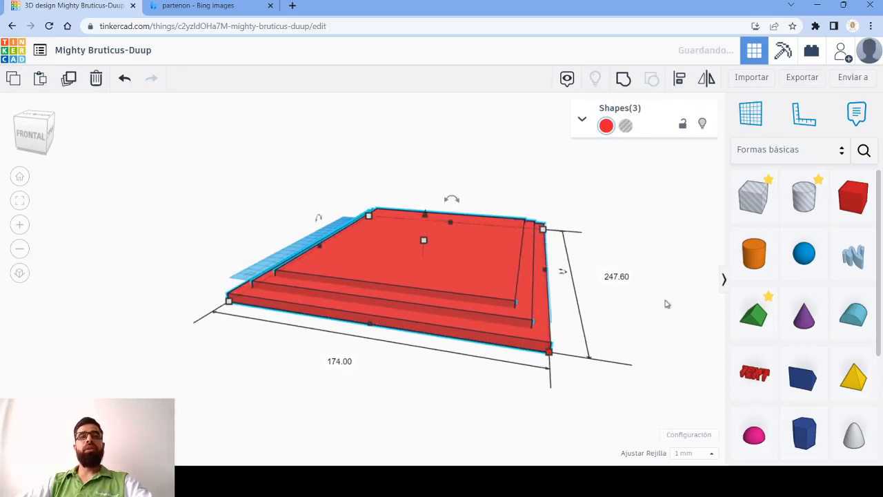
pyautogui.moveTo(603, 391); pyautogui.dragTo(433, 159)
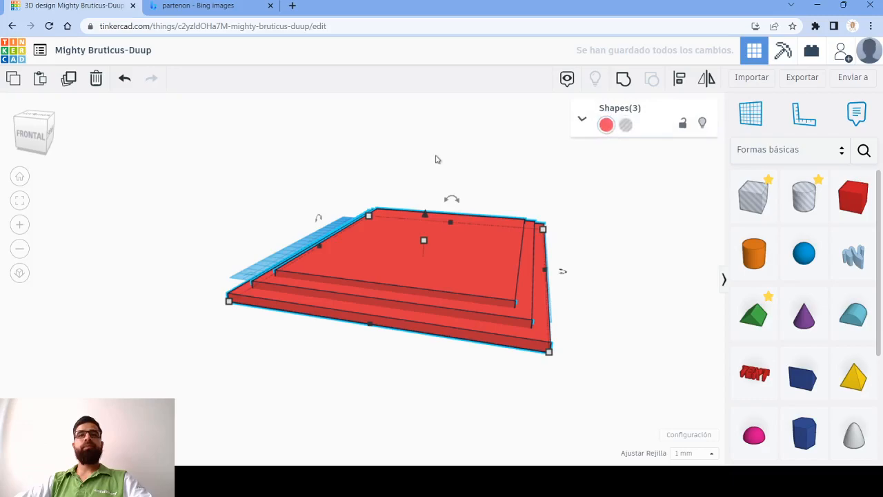
pyautogui.click(633, 78)
pyautogui.click(593, 270)
pyautogui.moveTo(537, 317); pyautogui.dragTo(522, 278, button='right')
pyautogui.moveTo(343, 304); pyautogui.dragTo(217, 201, button='right')
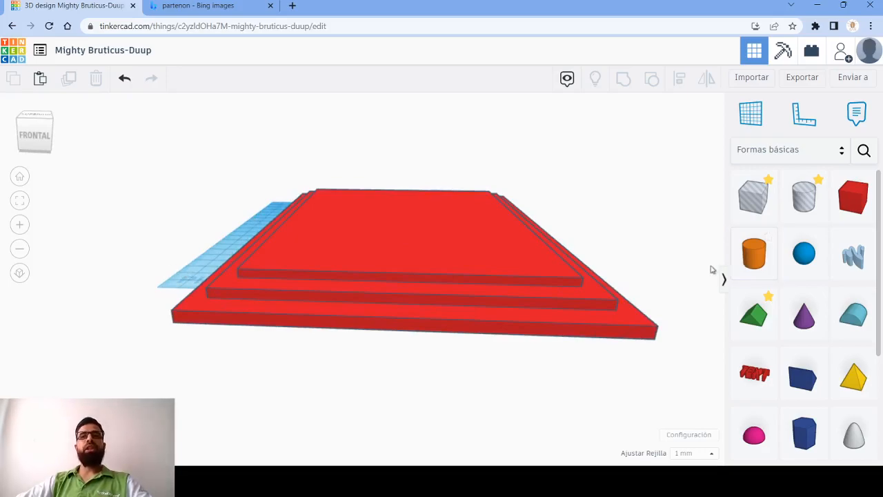
# - Place a solid cylinder beside the stepped base and stretch it to a height of 75 mm as a column
pyautogui.moveTo(713, 292); pyautogui.dragTo(150, 111)
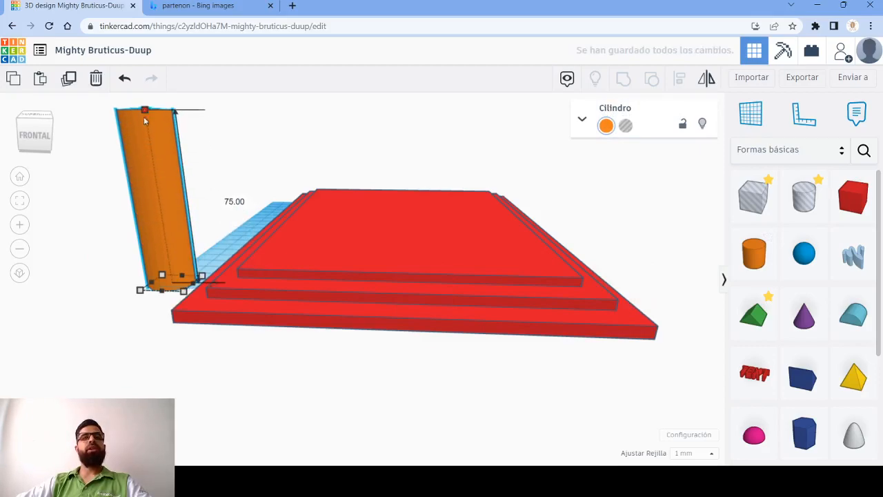
pyautogui.scroll(-3, 153, 234)
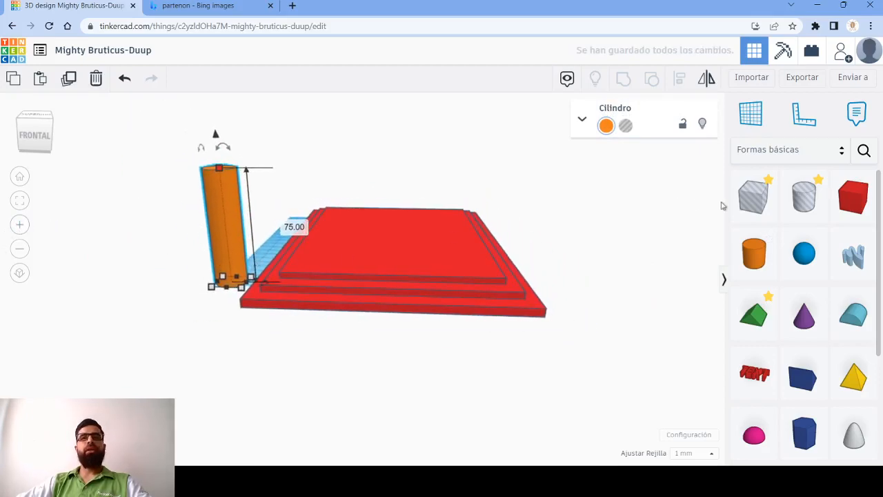
# - Place a cylinder hole beside the column and size it to 2 by 2 mm with a height of 75 mm
pyautogui.moveTo(804, 199); pyautogui.dragTo(183, 308)
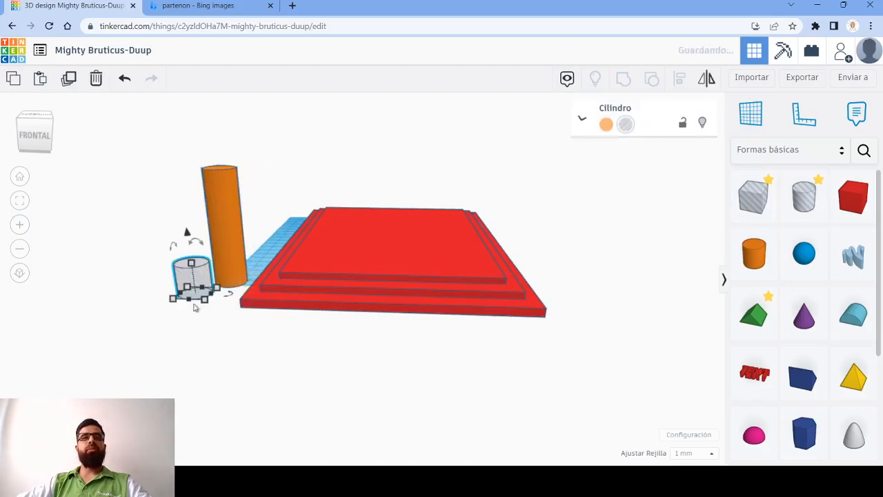
pyautogui.click(277, 295)
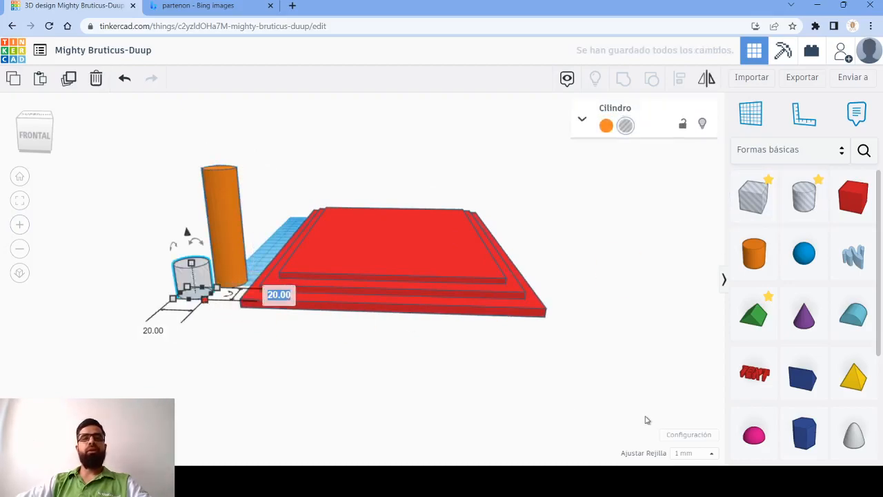
pyautogui.press('BackSpace')
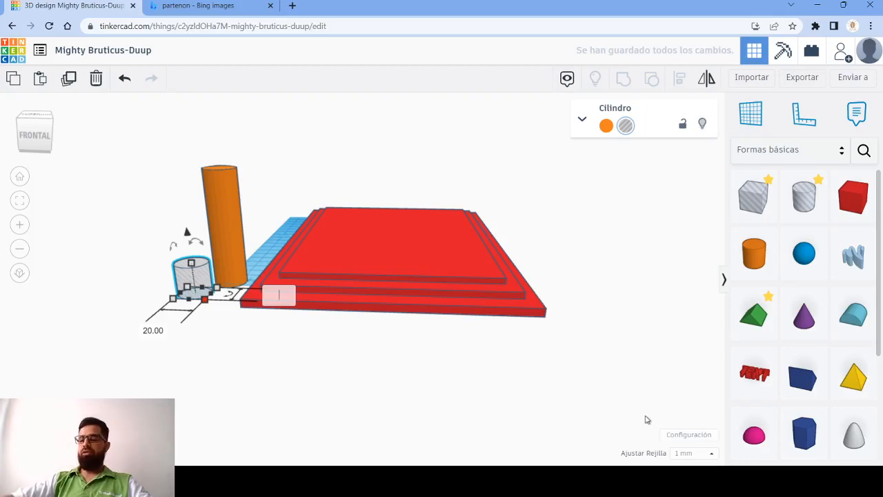
pyautogui.write('2')
pyautogui.press('Return')
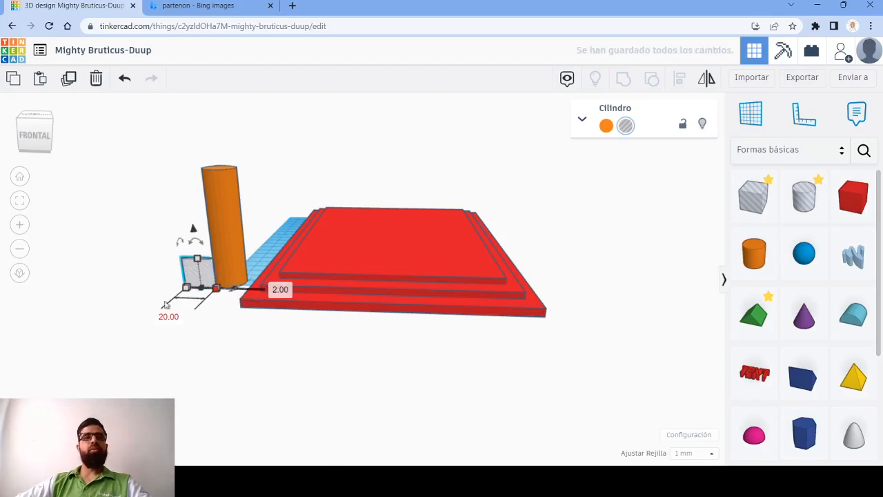
pyautogui.click(172, 316)
pyautogui.write('2')
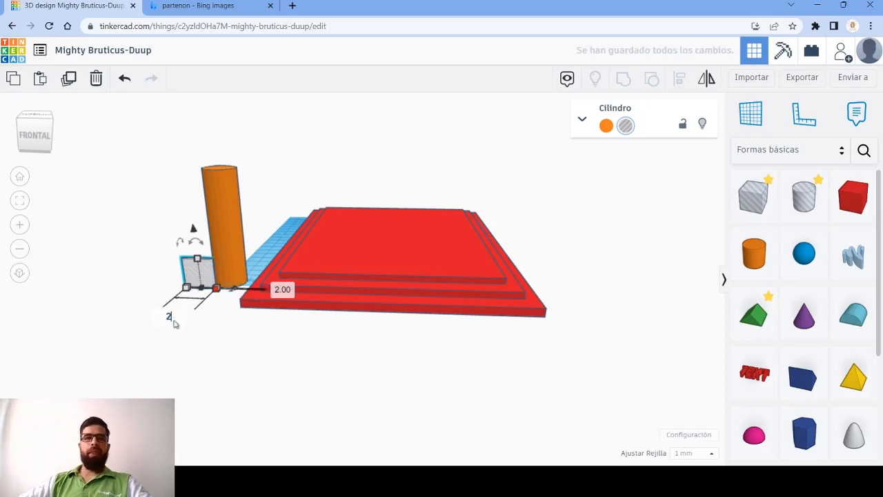
pyautogui.press('Return')
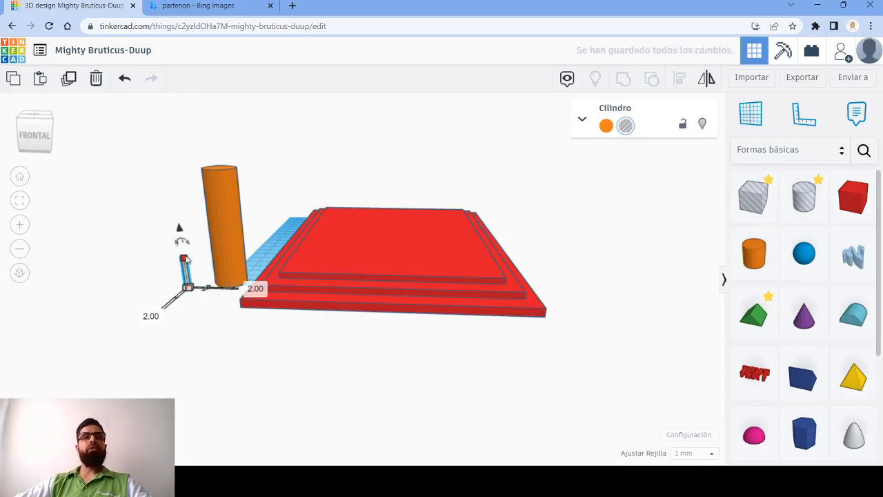
pyautogui.click(253, 272)
pyautogui.write('75')
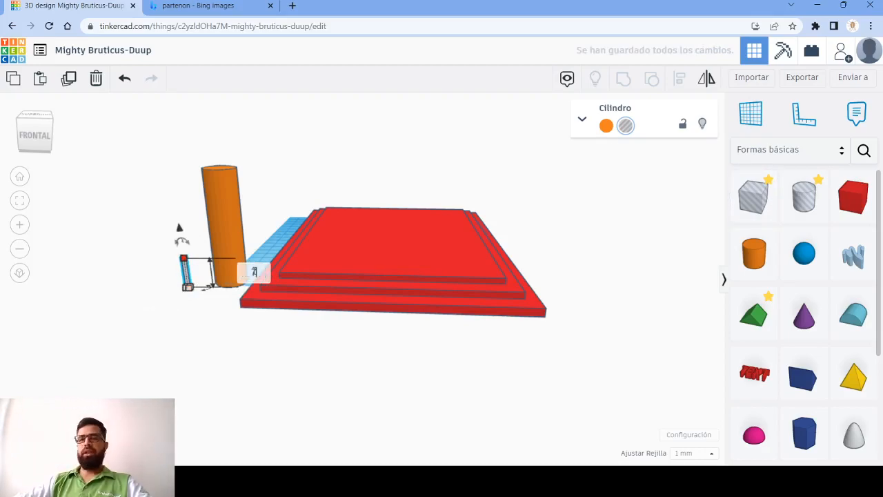
pyautogui.press('Return')
# - Raise the column cylinder's number of sides to the maximum so its surface is rounder
pyautogui.scroll(5, 138, 197)
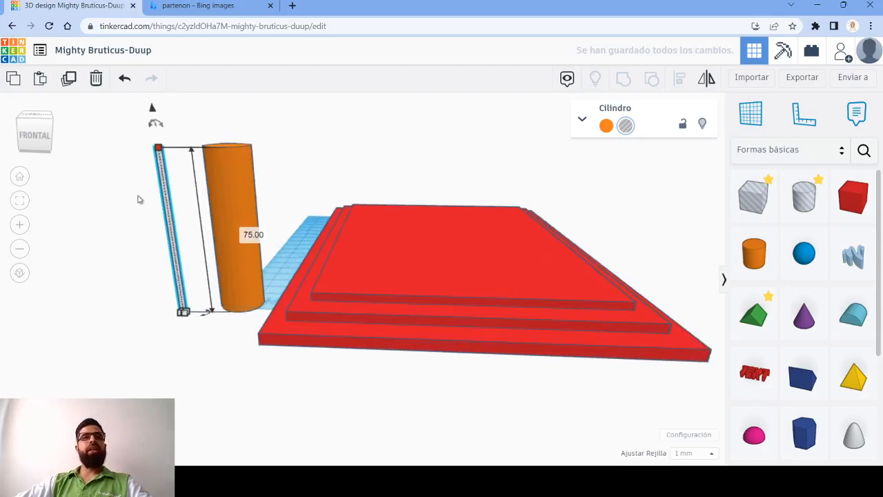
pyautogui.scroll(2, 260, 296)
pyautogui.moveTo(260, 297); pyautogui.dragTo(321, 220, button='middle')
pyautogui.moveTo(322, 221); pyautogui.dragTo(316, 261, button='right')
pyautogui.moveTo(316, 261); pyautogui.dragTo(327, 124, button='middle')
pyautogui.moveTo(341, 381)
pyautogui.mouseDown(button='middle')
pyautogui.moveTo(349, 320)
pyautogui.moveTo(337, 294)
pyautogui.mouseUp(button='middle')
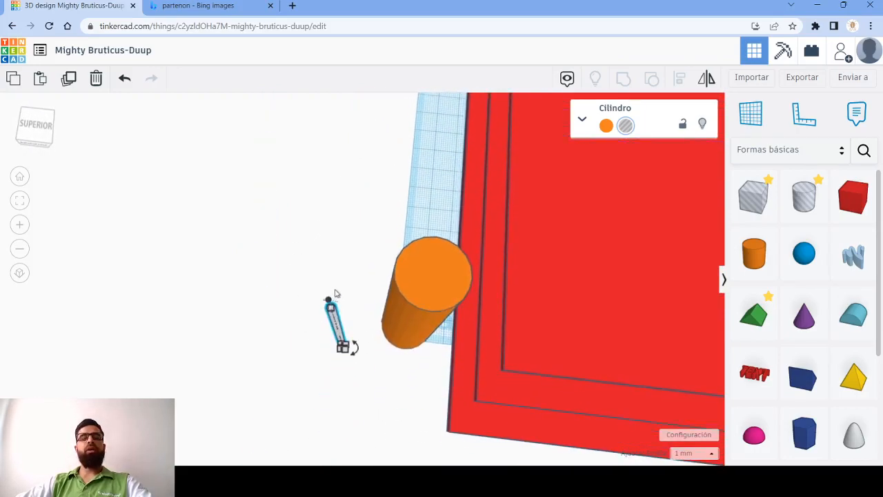
pyautogui.click(431, 303)
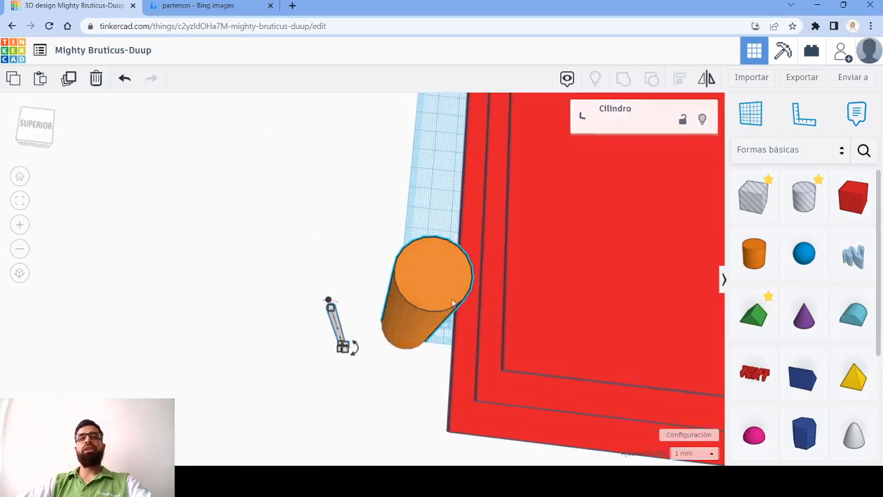
pyautogui.click(583, 120)
pyautogui.moveTo(632, 220); pyautogui.dragTo(731, 237)
pyautogui.click(528, 289)
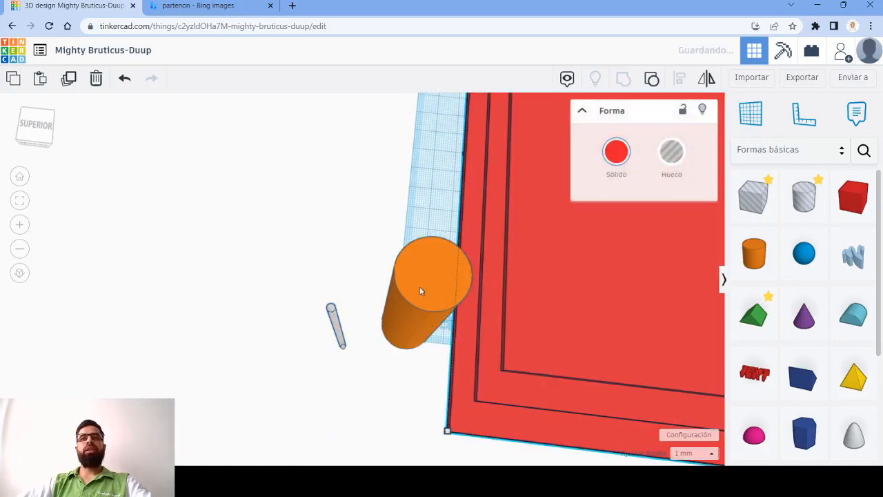
pyautogui.click(333, 276)
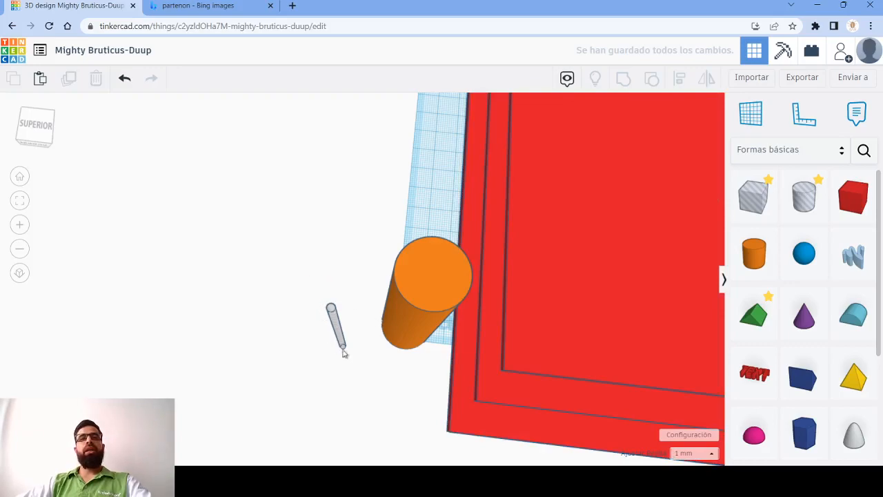
# - Duplicate the thin cylinder hole and move the copy sideways in front of the column
pyautogui.click(341, 338)
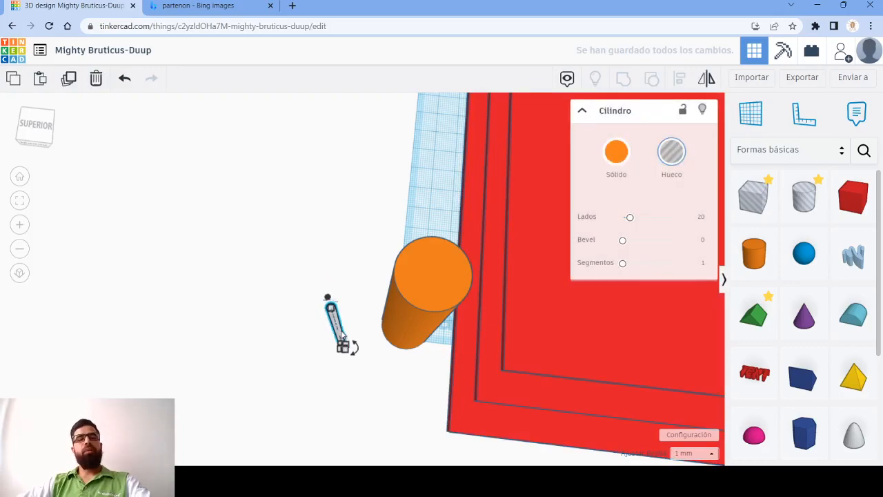
pyautogui.moveTo(342, 336); pyautogui.dragTo(344, 336)
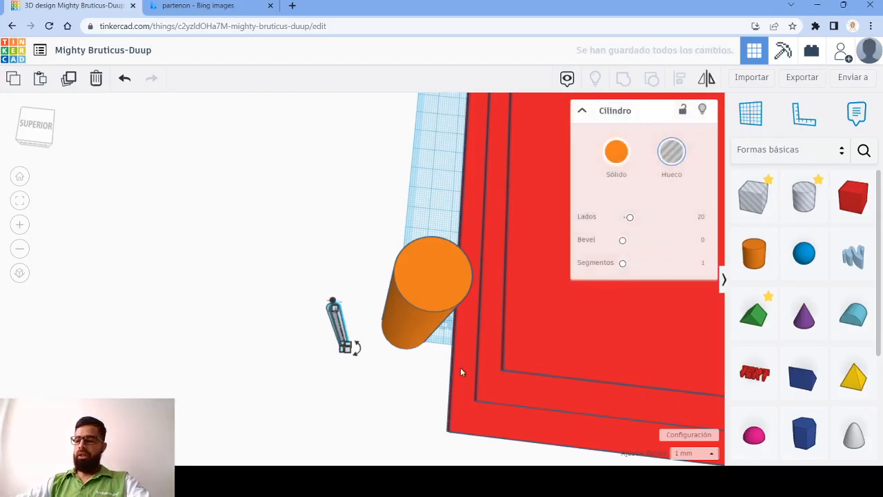
pyautogui.hotkey('shift', 'Right')
pyautogui.hotkey('shift', 'Right')
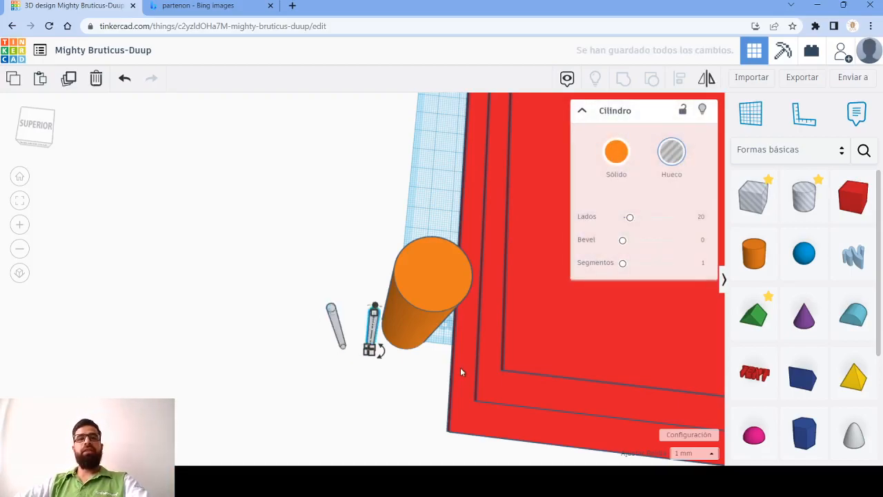
# - Select both thin cylinder holes and group them into one hole pair
pyautogui.click(341, 332)
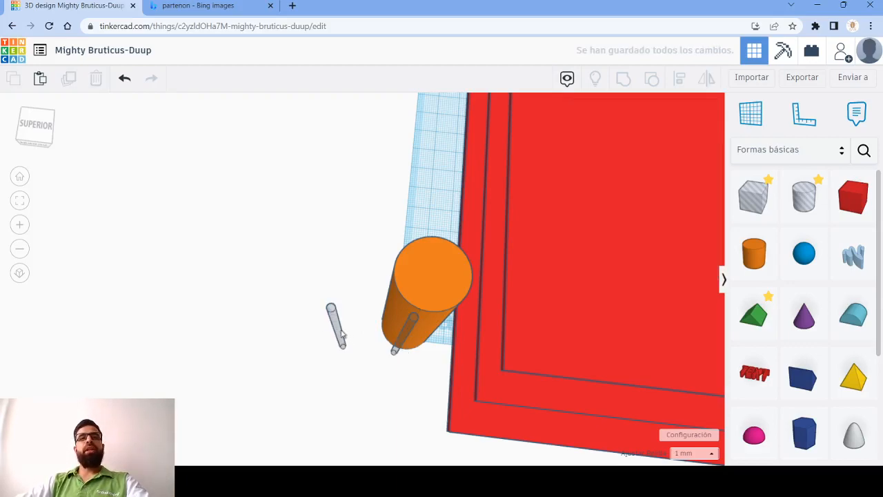
pyautogui.click(336, 329)
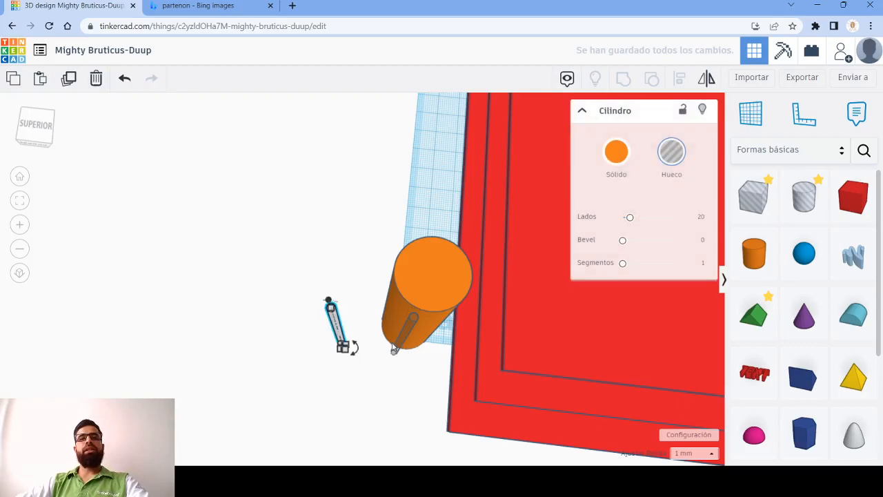
pyautogui.keyDown('shift'); pyautogui.click(399, 347); pyautogui.keyUp('shift')
pyautogui.keyDown('shift'); pyautogui.click(414, 331); pyautogui.keyUp('shift')
pyautogui.keyDown('shift'); pyautogui.click(448, 276); pyautogui.keyUp('shift')
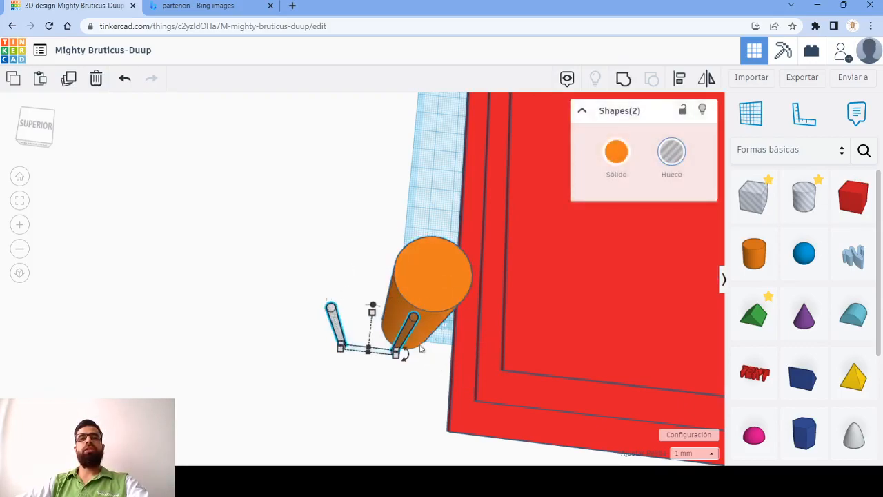
pyautogui.click(624, 79)
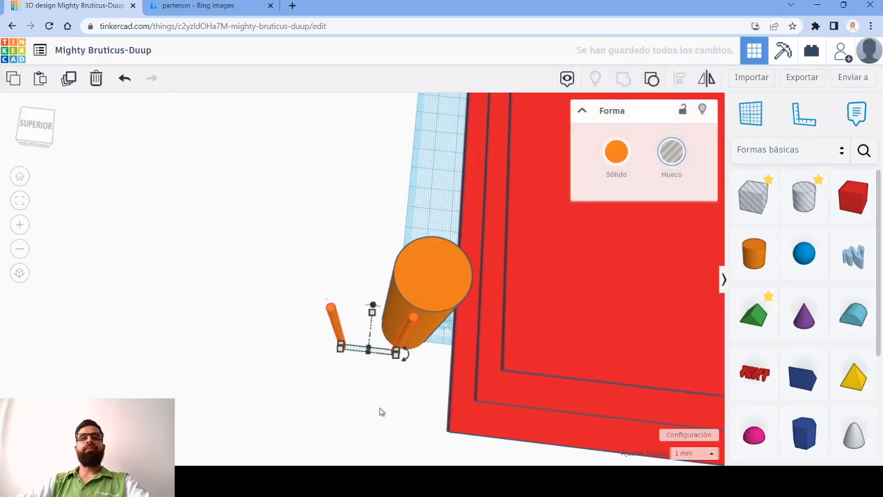
# - Align the hole pair with the column, centred in both width and depth, so the holes cut into opposite sides
pyautogui.moveTo(409, 407); pyautogui.dragTo(406, 386, button='right')
pyautogui.moveTo(289, 131); pyautogui.dragTo(427, 316)
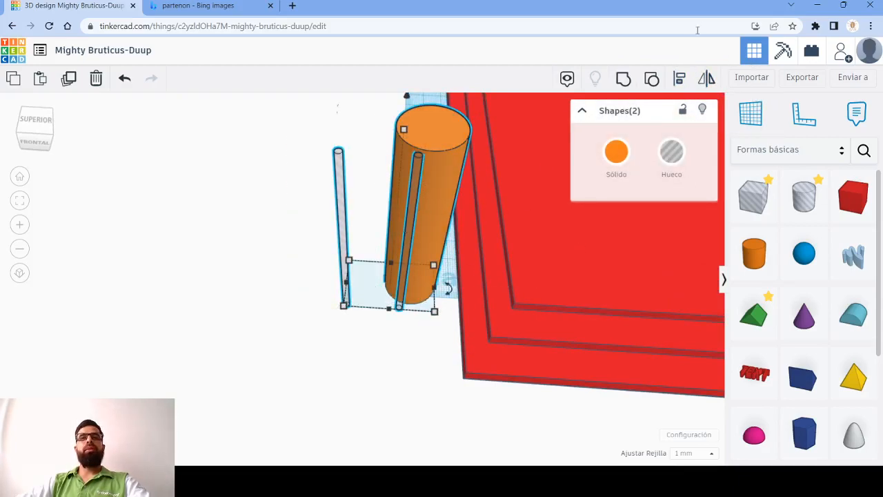
pyautogui.click(680, 77)
pyautogui.click(389, 322)
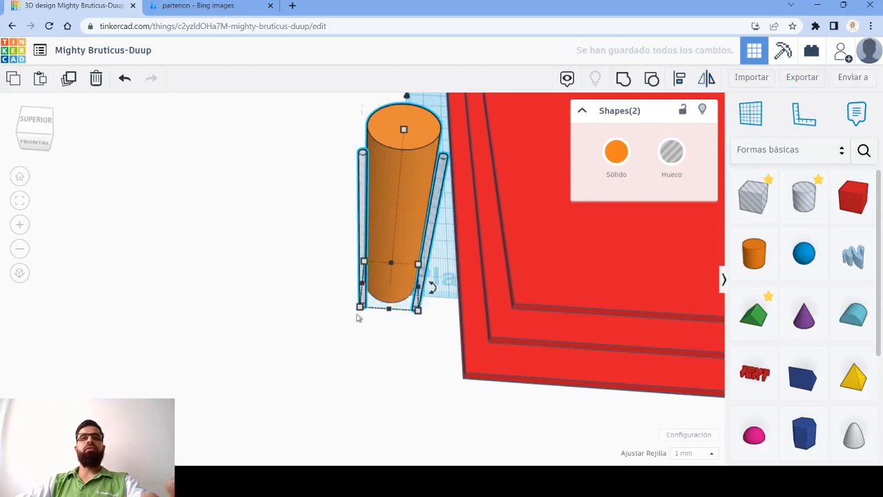
pyautogui.click(680, 78)
pyautogui.click(347, 283)
pyautogui.moveTo(261, 303); pyautogui.dragTo(280, 317, button='right')
pyautogui.scroll(6, 446, 191)
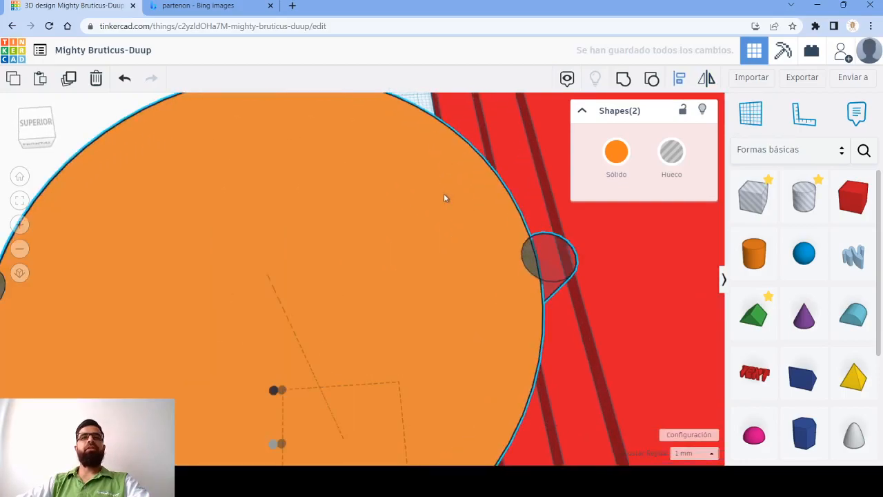
pyautogui.scroll(-3, 443, 193)
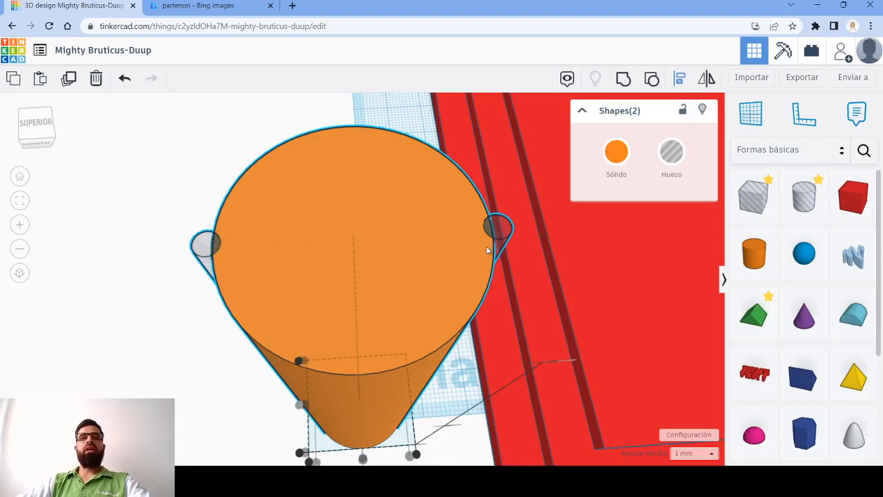
# - Switch to the Bing images page, examine the column grooves in the Parthenon reference photo, and return to the Tinkercad design
pyautogui.click(181, 6)
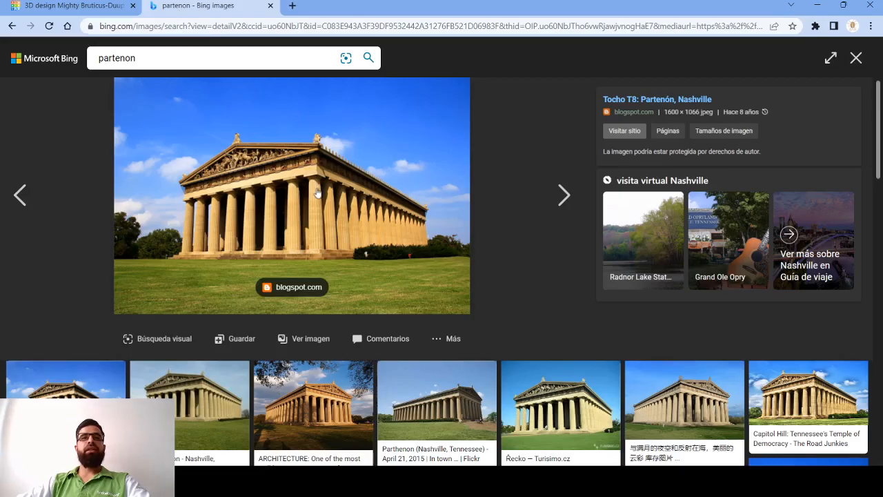
pyautogui.scroll(-5, 330, 269)
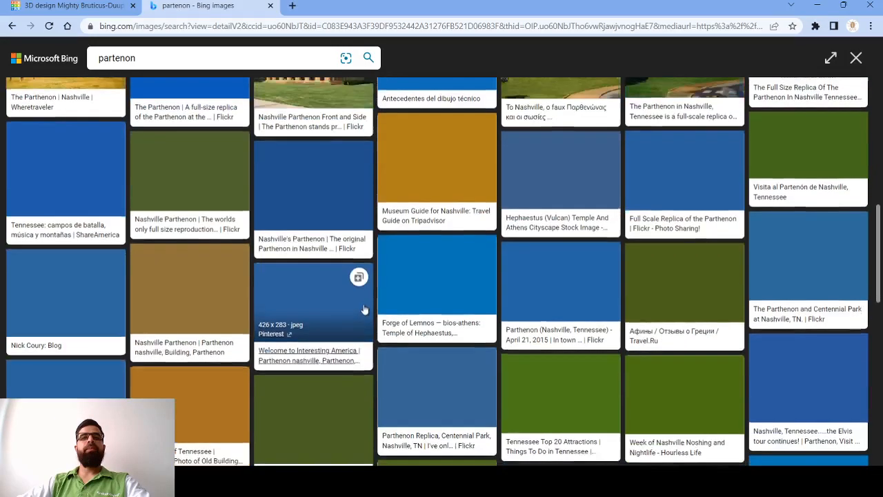
pyautogui.scroll(5, 366, 304)
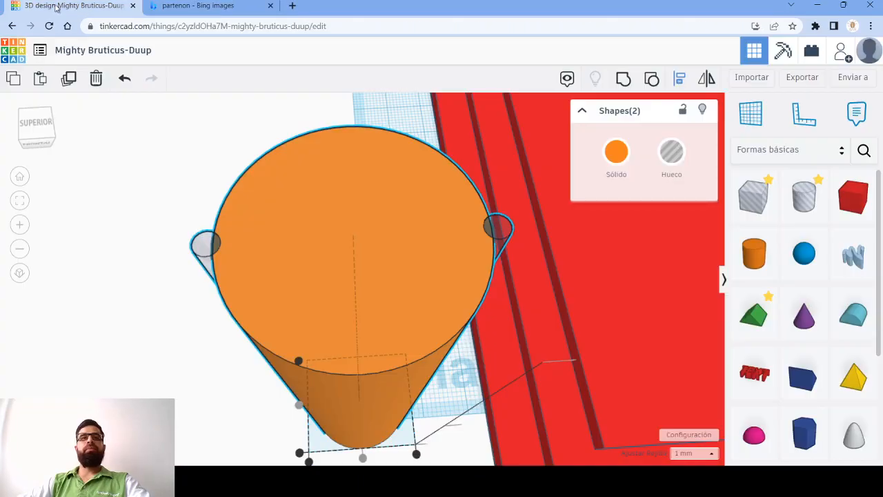
pyautogui.click(52, 5)
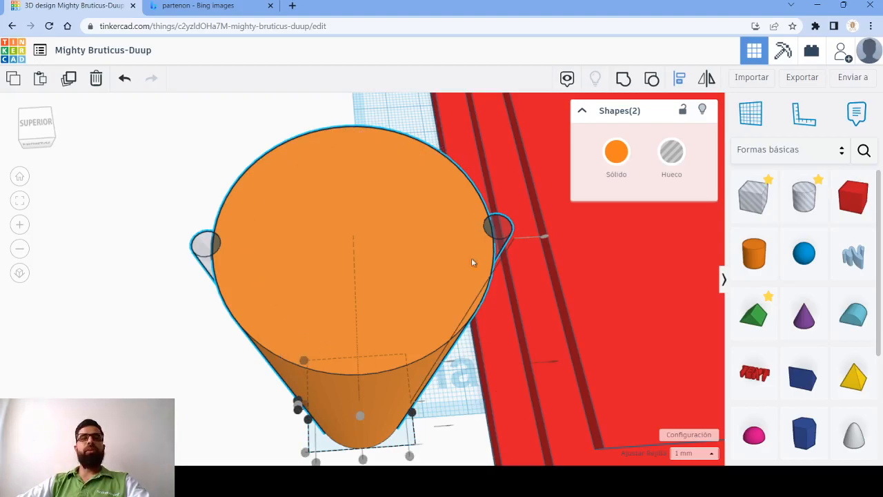
# - Duplicate the hole pair, undo dragging the copy away from the column, and nudge the copy slightly sideways
pyautogui.click(167, 257)
pyautogui.click(198, 251)
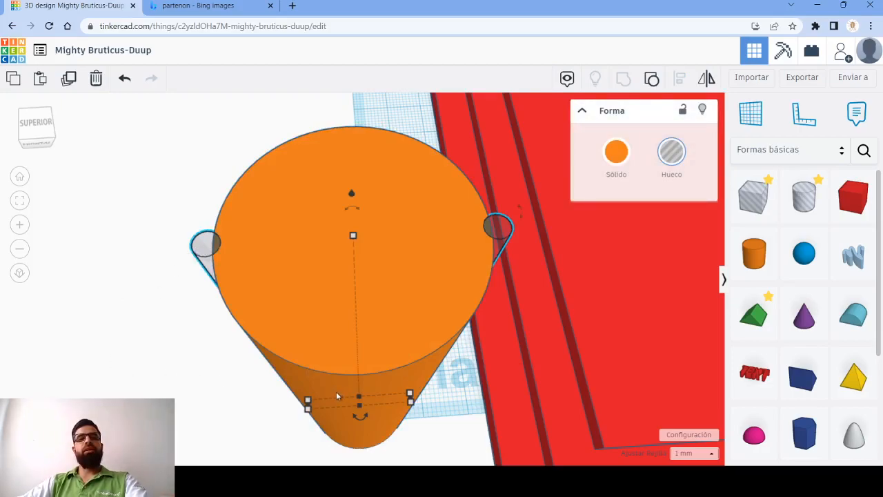
pyautogui.moveTo(320, 383); pyautogui.dragTo(459, 389)
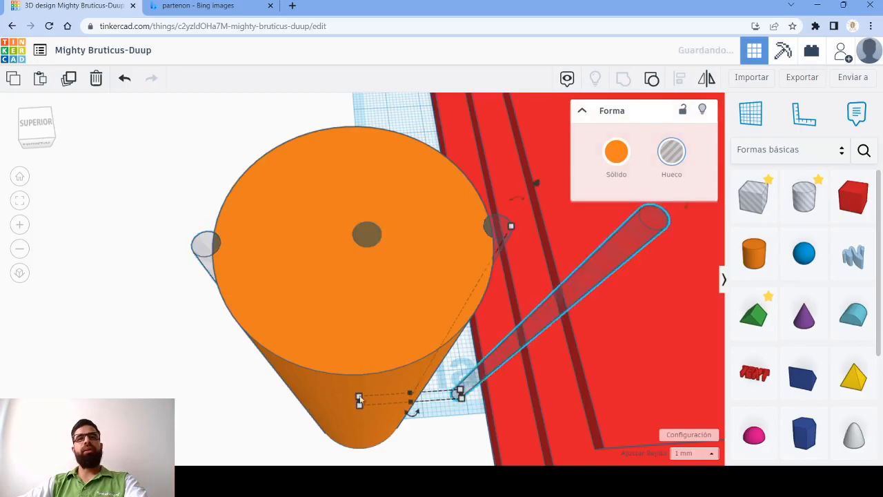
pyautogui.scroll(2, 457, 350)
pyautogui.scroll(-4, 460, 346)
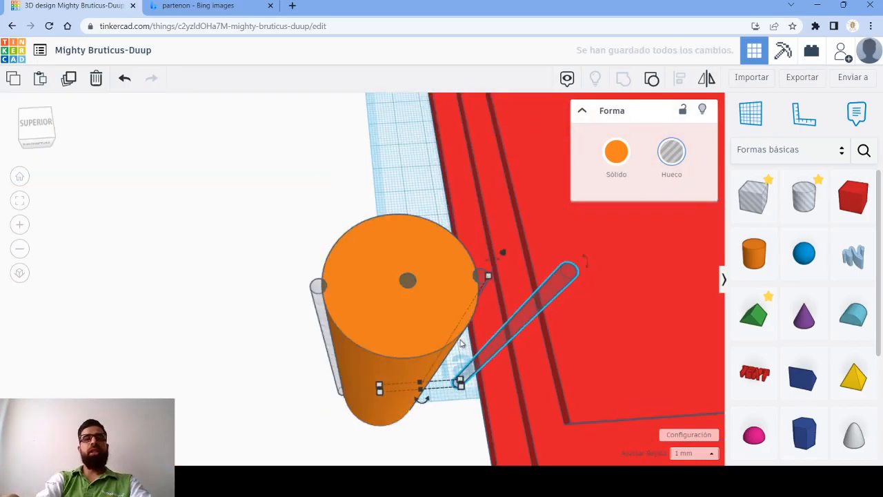
pyautogui.hotkey('ctrl', 'z')
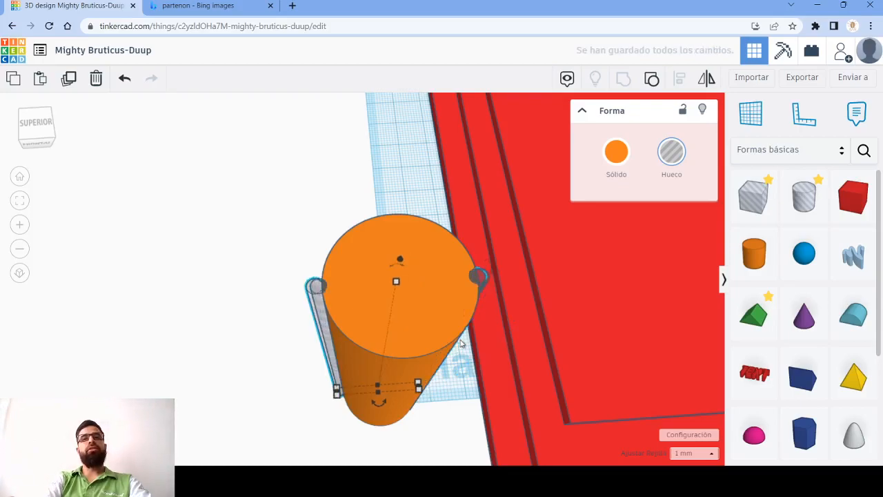
pyautogui.press('Right')
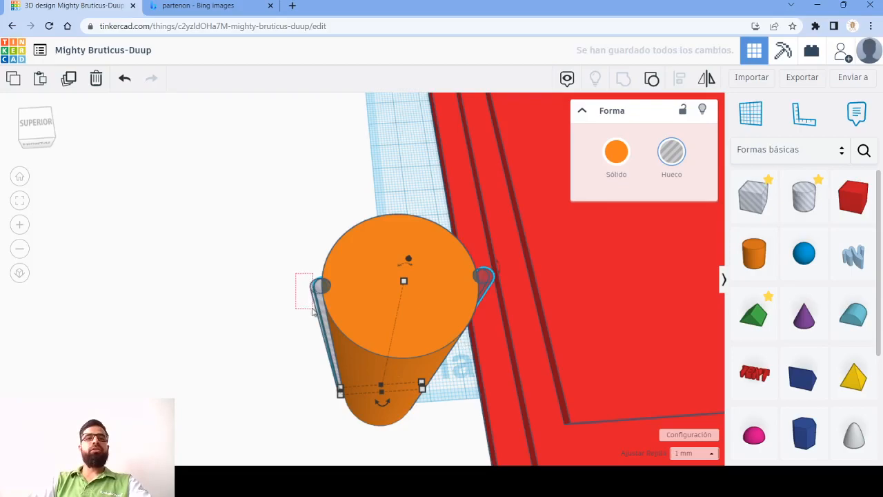
# - Select both hole pairs and align them on a common centre across the column's width
pyautogui.moveTo(317, 312); pyautogui.dragTo(307, 315)
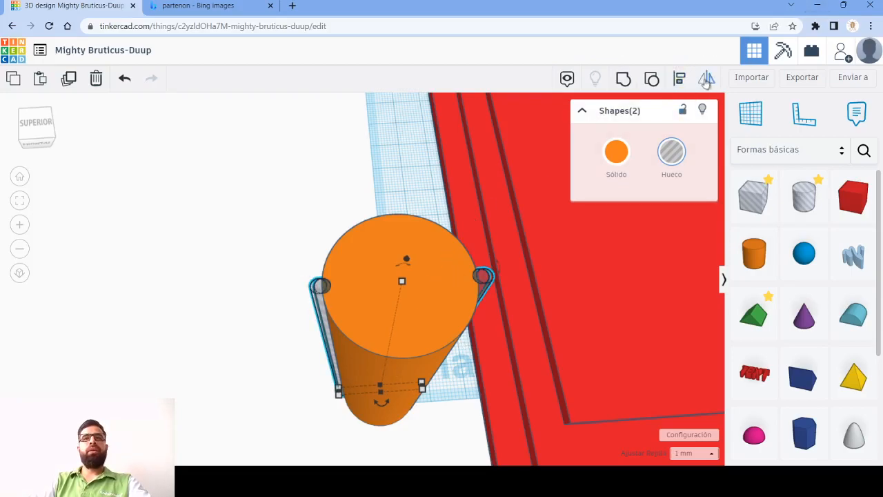
pyautogui.click(678, 79)
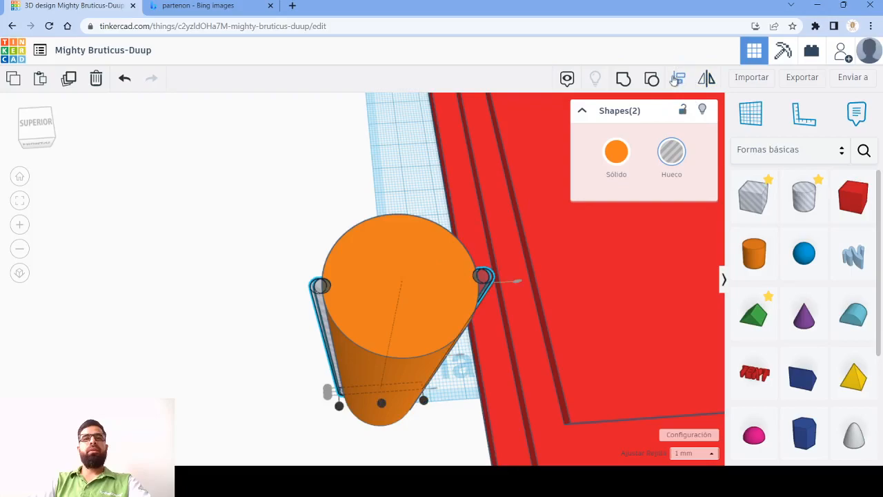
pyautogui.click(381, 404)
pyautogui.moveTo(260, 331); pyautogui.dragTo(291, 340, button='right')
pyautogui.moveTo(290, 338); pyautogui.dragTo(195, 277, button='middle')
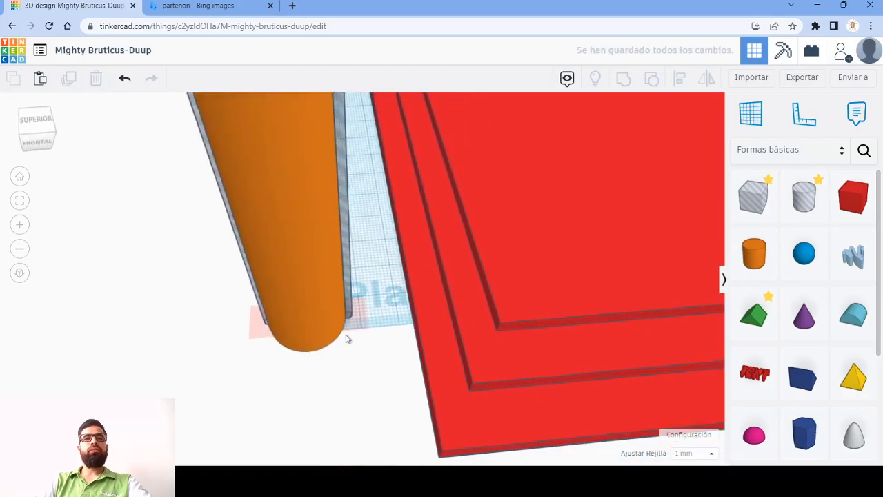
# - Undo the recent duplication and alignment changes, going back to a single hole pair against the column
pyautogui.moveTo(347, 337); pyautogui.dragTo(356, 357, button='right')
pyautogui.click(345, 314)
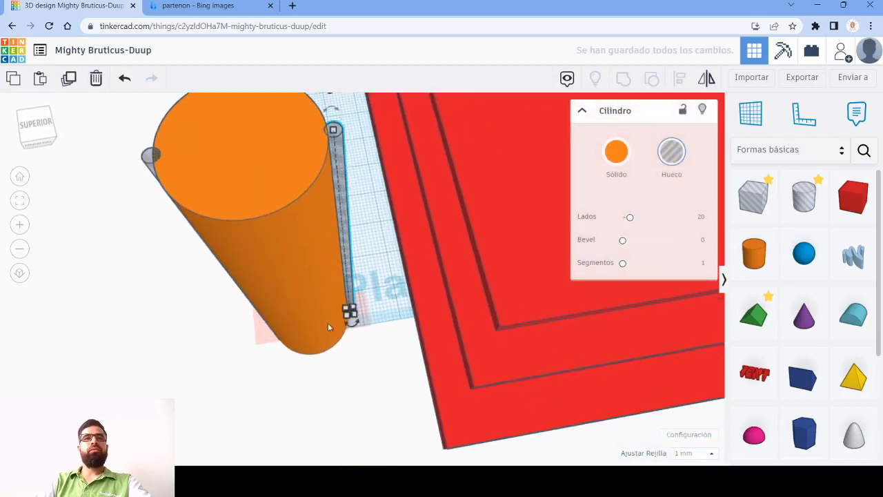
pyautogui.scroll(-2, 274, 349)
pyautogui.hotkey('ctrl', 'z')
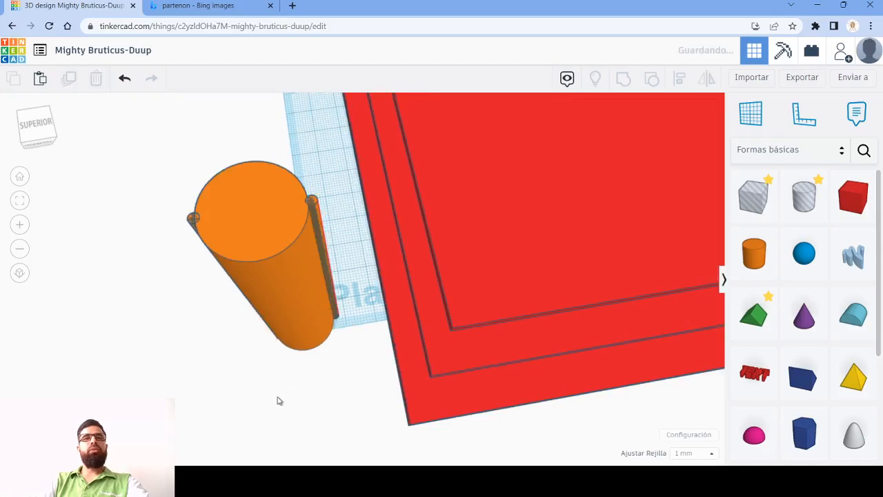
pyautogui.hotkey('ctrl', 'z')
pyautogui.hotkey('ctrl', 'z')
pyautogui.hotkey('ctrl', 'z')
pyautogui.hotkey('ctrl', 'z')
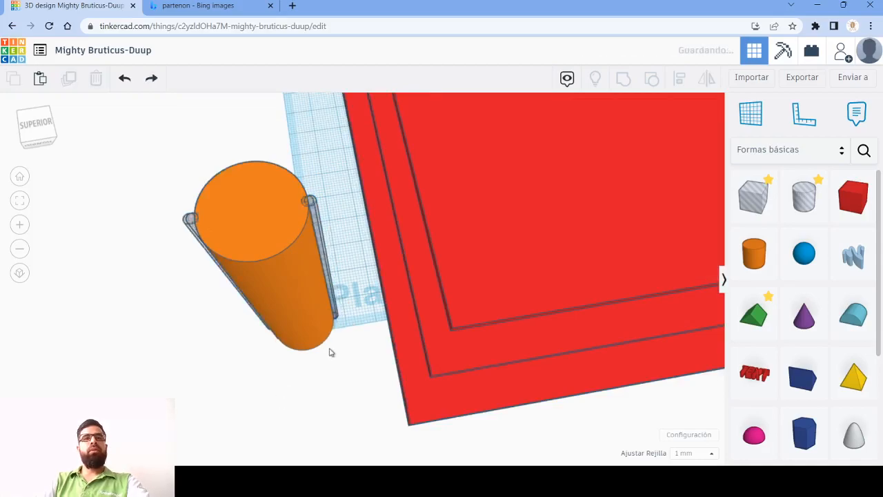
# - Hide the column, duplicate the hole pair, and rotate the copy slightly about the shared vertical axis
pyautogui.click(284, 261)
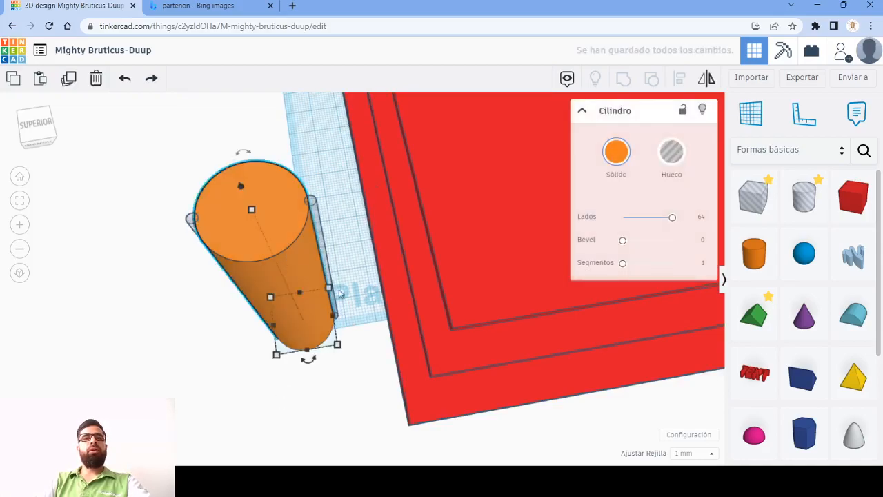
pyautogui.click(703, 111)
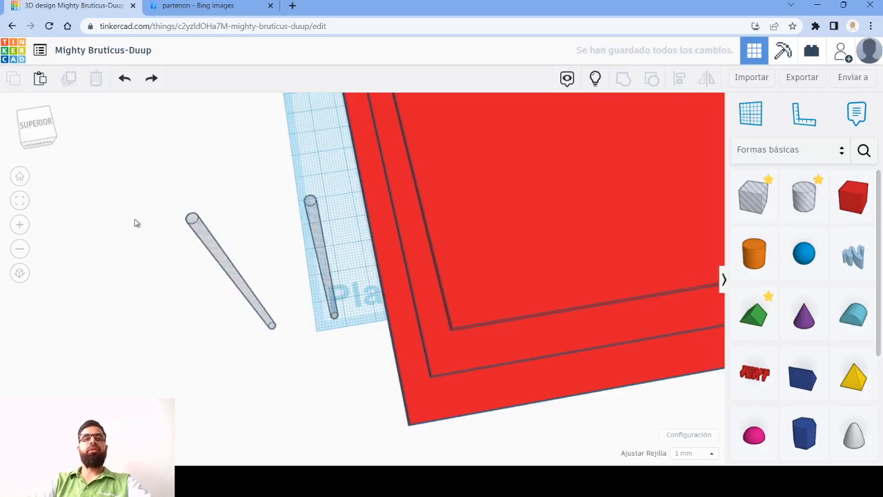
pyautogui.moveTo(230, 275); pyautogui.dragTo(249, 254, button='right')
pyautogui.moveTo(176, 124); pyautogui.dragTo(288, 229)
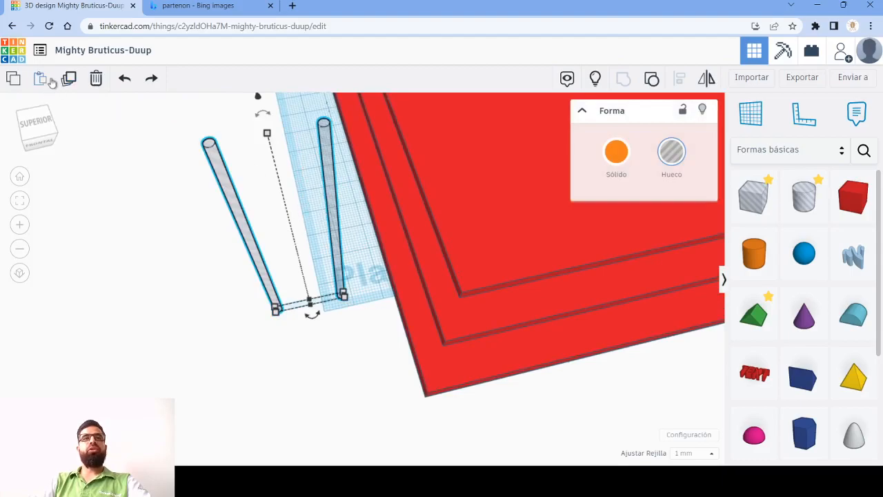
pyautogui.click(69, 79)
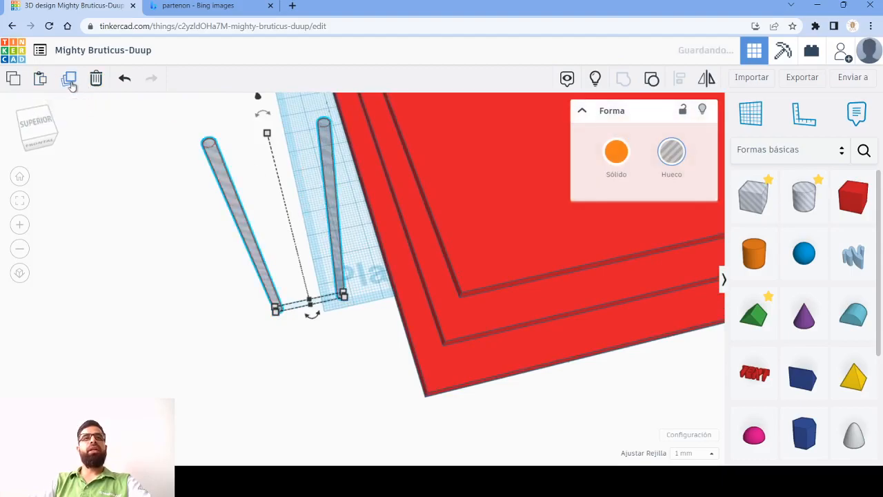
pyautogui.moveTo(301, 319)
pyautogui.mouseDown()
pyautogui.moveTo(309, 319)
pyautogui.moveTo(301, 318)
pyautogui.mouseUp()
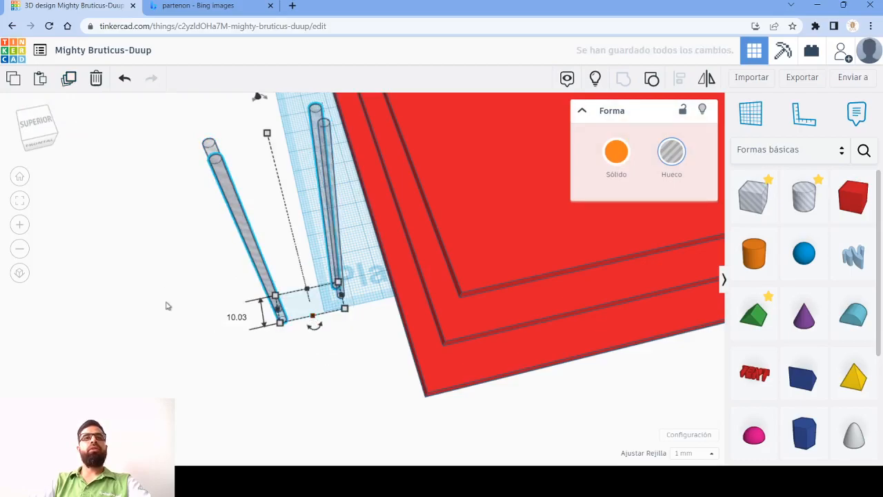
pyautogui.scroll(-2, 339, 229)
pyautogui.moveTo(317, 275); pyautogui.dragTo(309, 302, button='middle')
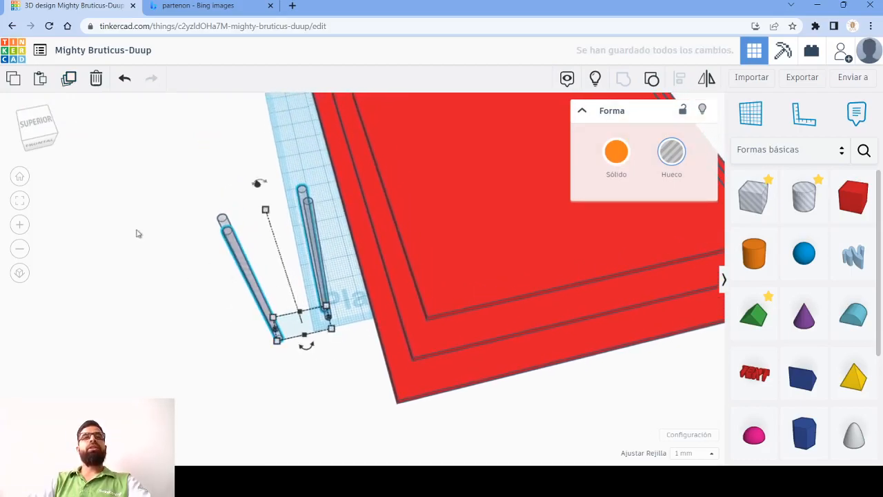
# - Repeat the rotated duplication of the hole pair to form a ring of thin vertical holes
pyautogui.click(72, 82)
pyautogui.click(71, 80)
pyautogui.click(71, 80)
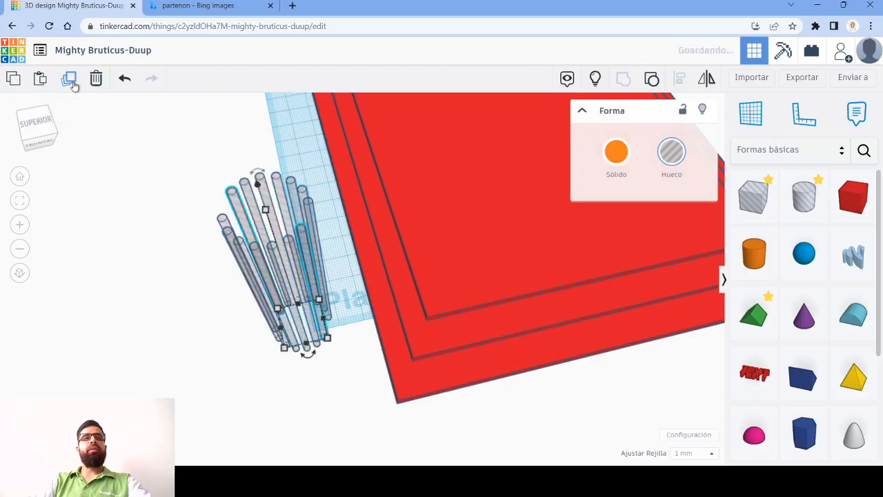
pyautogui.click(71, 80)
pyautogui.moveTo(318, 276); pyautogui.dragTo(311, 293, button='right')
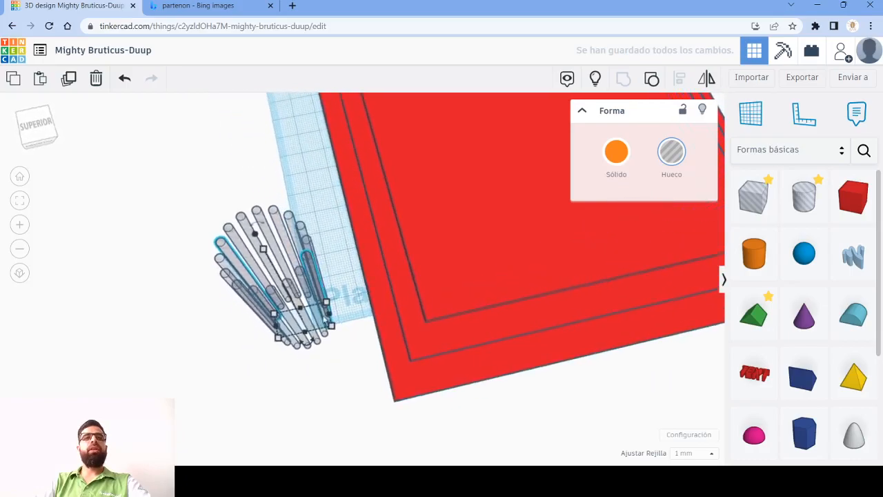
# - Undo the ring of holes and the earlier hole work, back to the short plain column beside the base
pyautogui.hotkey('ctrl', 'z')
pyautogui.hotkey('ctrl', 'z')
pyautogui.hotkey('ctrl', 'z')
pyautogui.hotkey('ctrl', 'z')
pyautogui.hotkey('ctrl', 'z')
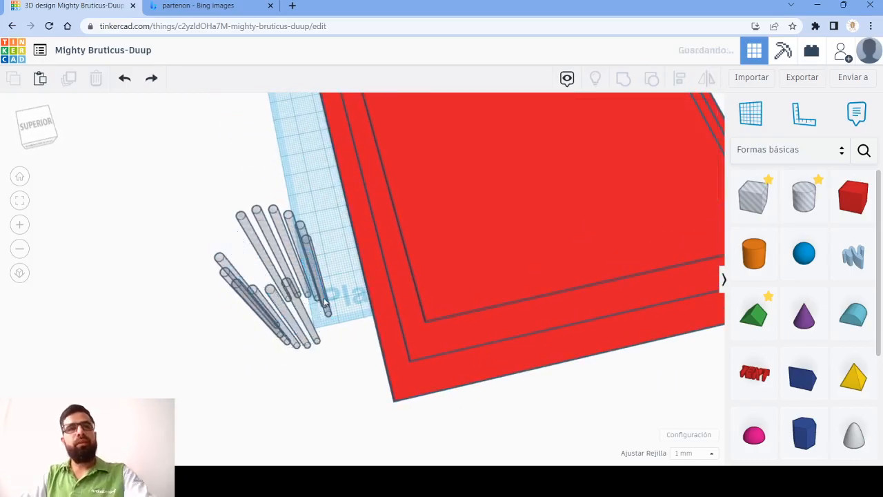
pyautogui.hotkey('ctrl', 'z')
pyautogui.hotkey('ctrl', 'z')
pyautogui.hotkey('ctrl', 'z')
pyautogui.hotkey('ctrl', 'z')
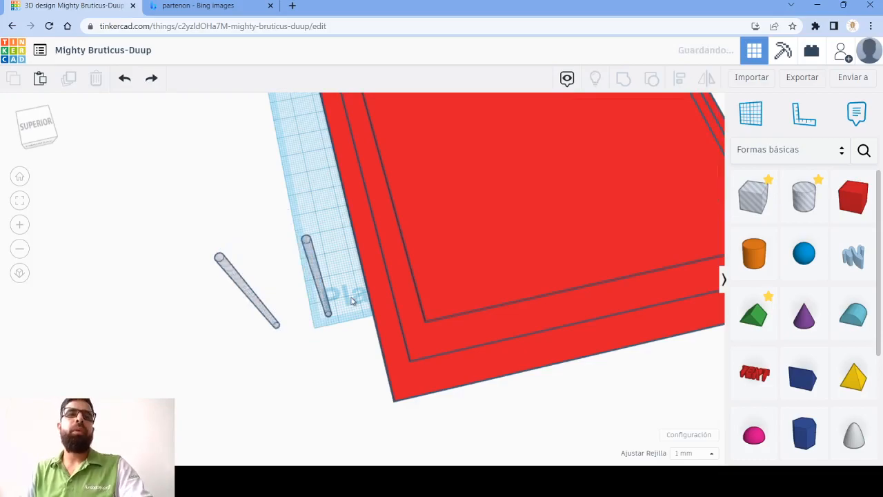
pyautogui.hotkey('ctrl', 'z')
pyautogui.hotkey('ctrl', 'z')
pyautogui.hotkey('ctrl', 'z')
pyautogui.hotkey('ctrl', 'z')
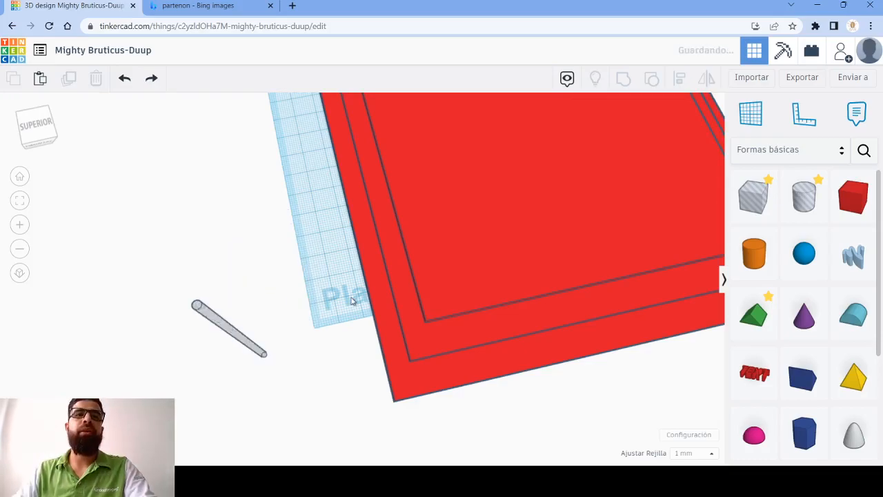
pyautogui.hotkey('ctrl', 'z')
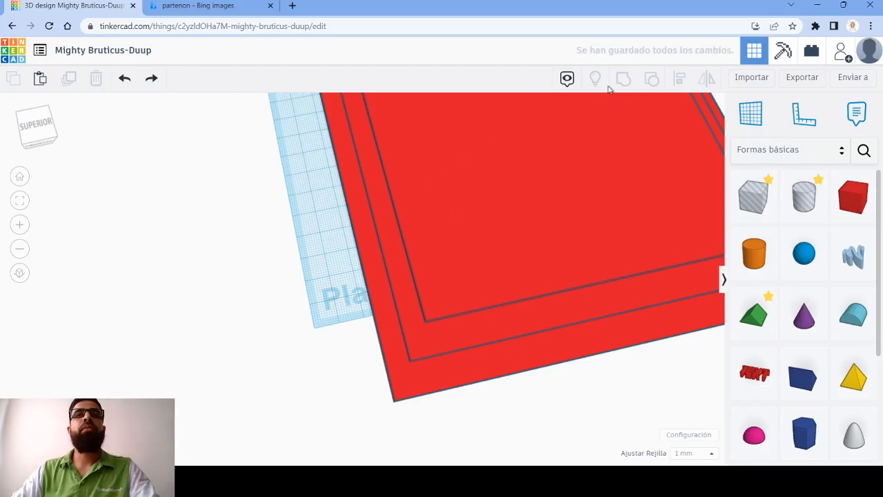
pyautogui.hotkey('ctrl', 'z')
# - Set the column's height to 75 mm and raise its number of sides to the maximum of 64
pyautogui.moveTo(267, 285); pyautogui.dragTo(282, 195, button='right')
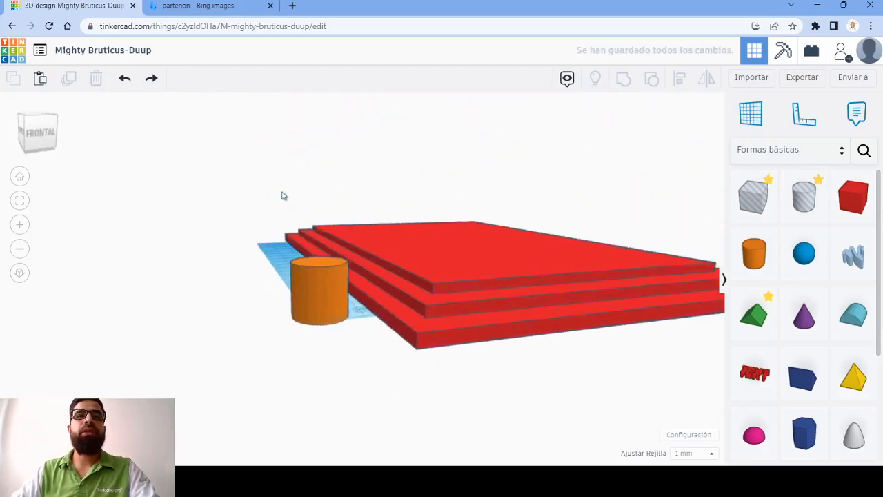
pyautogui.click(317, 265)
pyautogui.click(411, 287)
pyautogui.write('75')
pyautogui.press('Return')
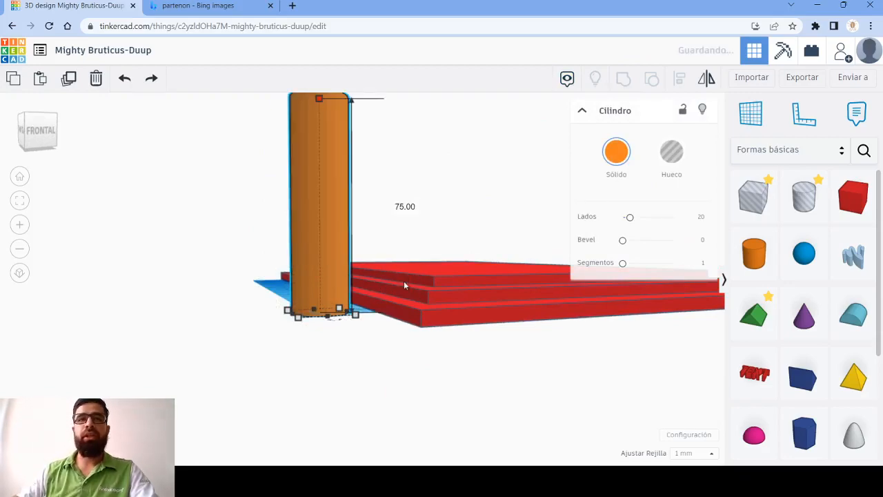
pyautogui.moveTo(274, 326); pyautogui.dragTo(297, 387, button='right')
pyautogui.moveTo(630, 220); pyautogui.dragTo(704, 228)
pyautogui.click(196, 363)
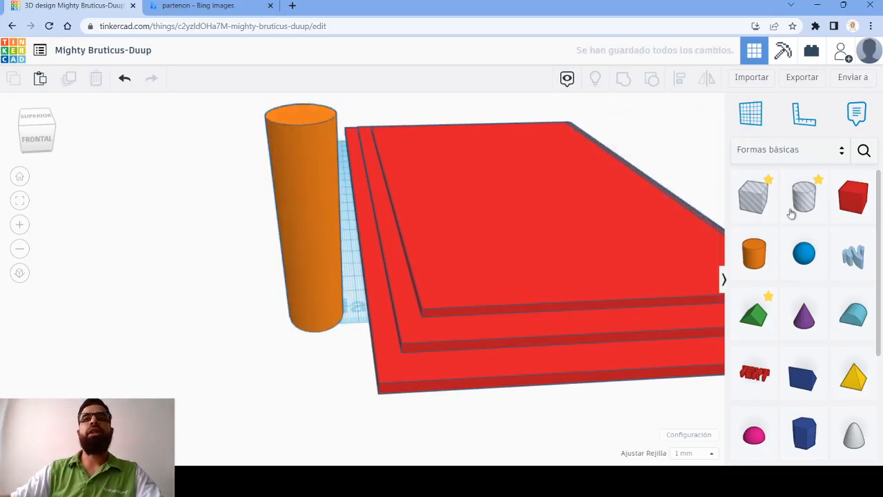
# - Add a cylinder hole beside the column and size it 2 mm by 2 mm and 75 mm tall
pyautogui.moveTo(806, 201); pyautogui.dragTo(232, 327)
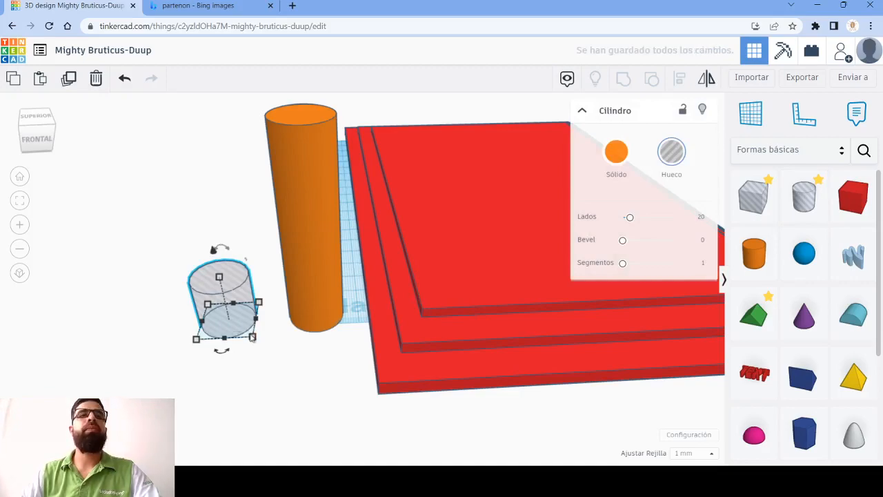
pyautogui.moveTo(253, 338)
pyautogui.click(317, 314)
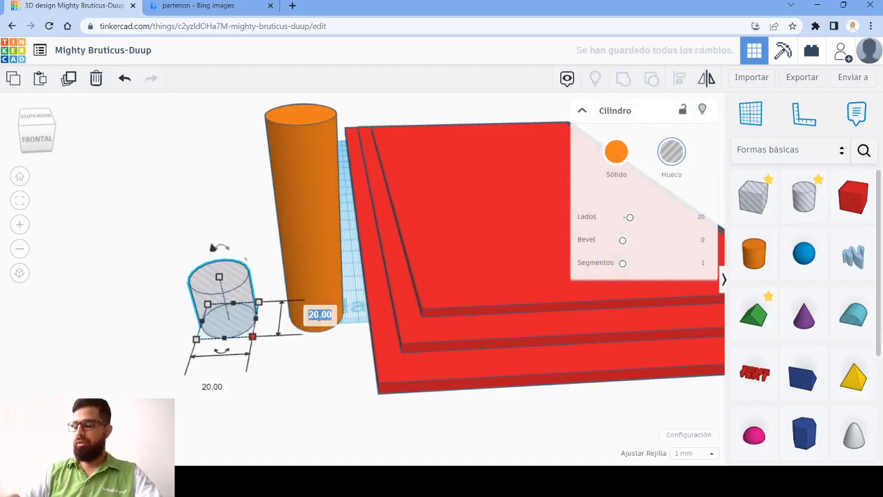
pyautogui.write('2')
pyautogui.press('Return')
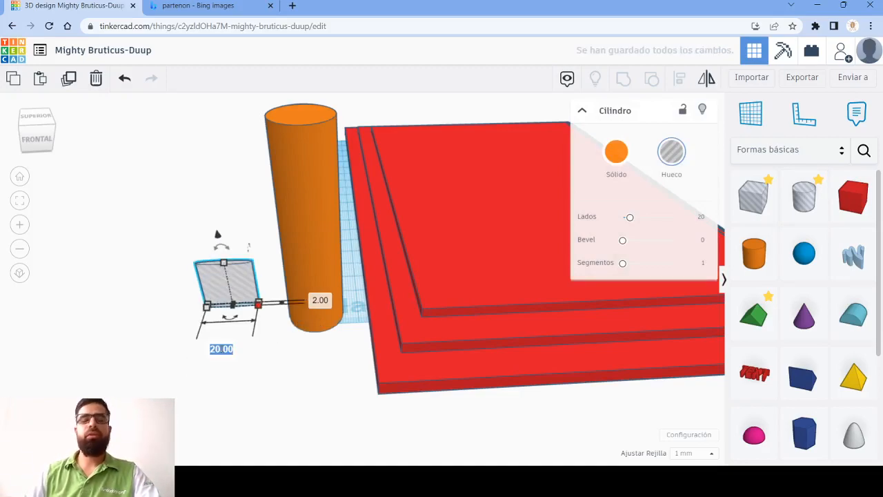
pyautogui.press('Return')
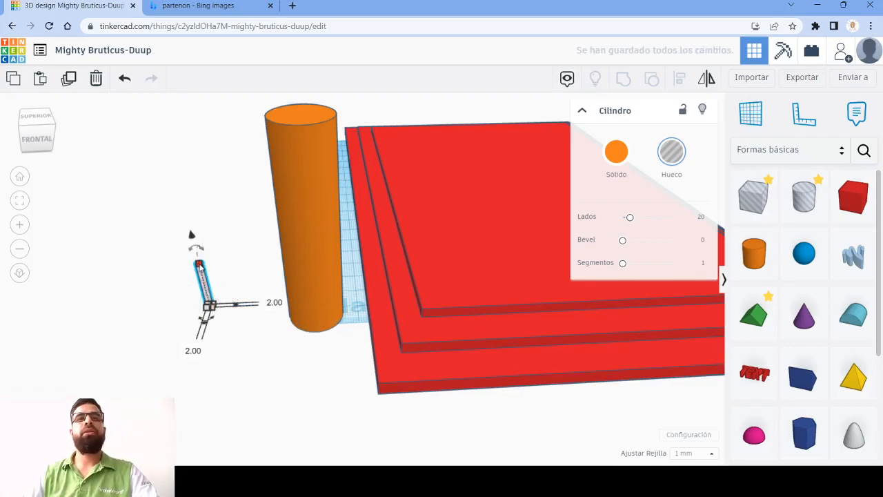
pyautogui.click(200, 266)
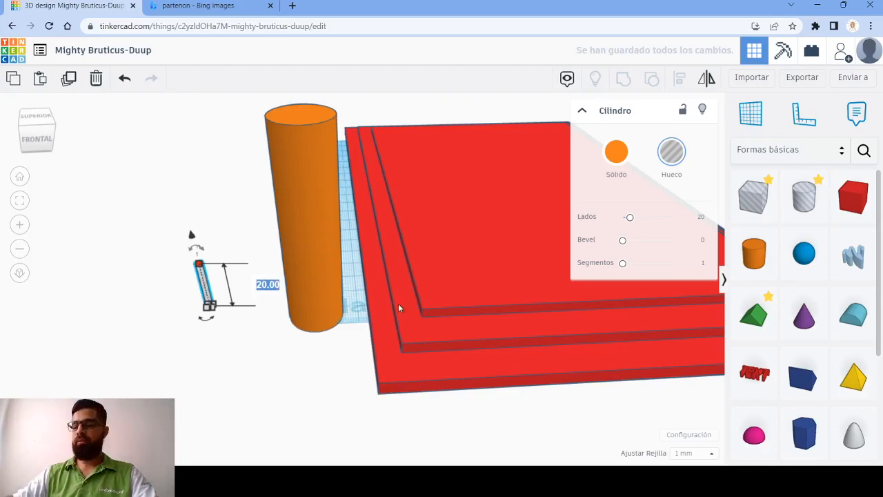
pyautogui.write('75')
pyautogui.press('Return')
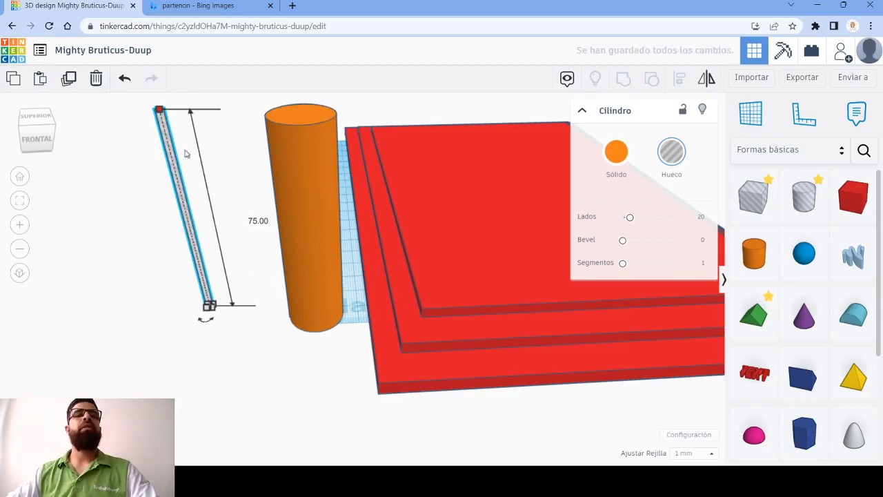
# - Duplicate the thin hole and move the copy sideways toward the column, slightly more than one column diameter from the original
pyautogui.click(70, 82)
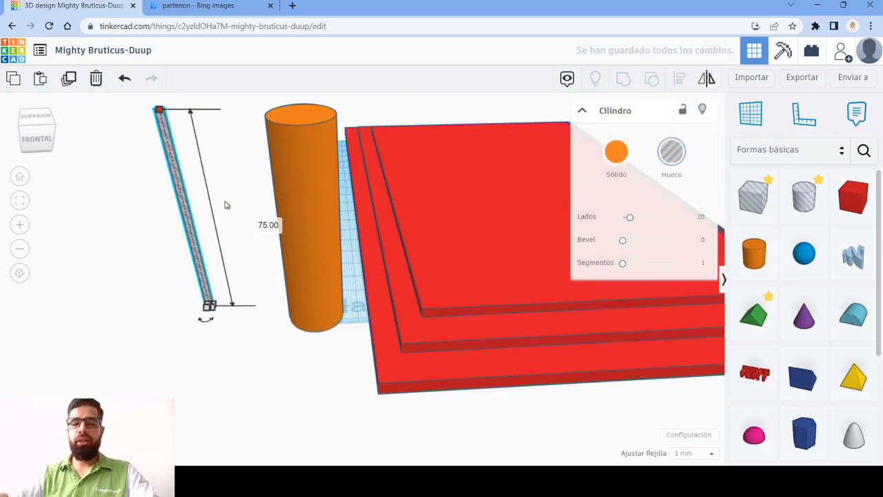
pyautogui.hotkey('shift', 'Right')
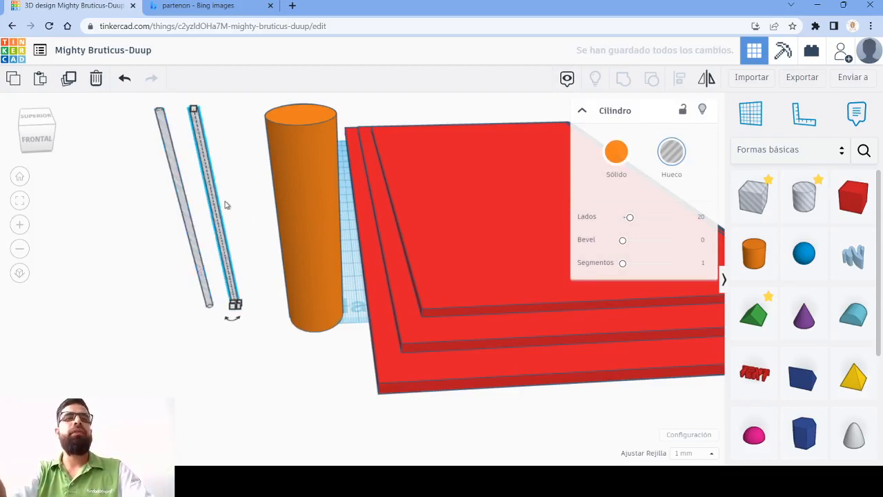
pyautogui.hotkey('shift', 'Right')
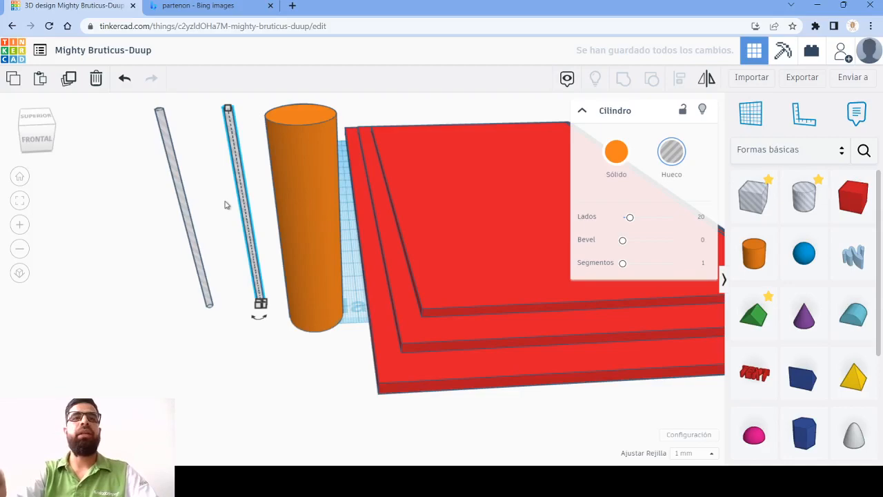
pyautogui.hotkey('shift', 'Right')
pyautogui.hotkey('shift', 'Right')
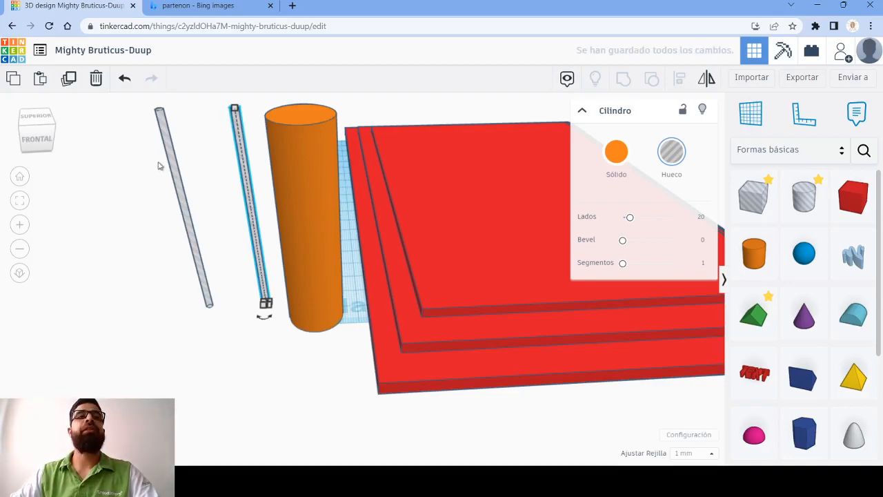
# - Select both thin cylinder holes and group them into one hole pair
pyautogui.moveTo(253, 243); pyautogui.dragTo(254, 243)
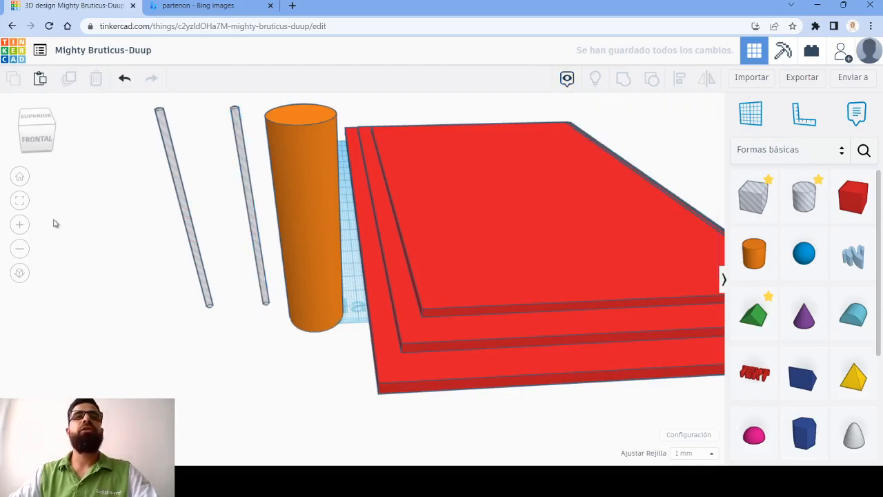
pyautogui.moveTo(247, 200); pyautogui.dragTo(262, 200)
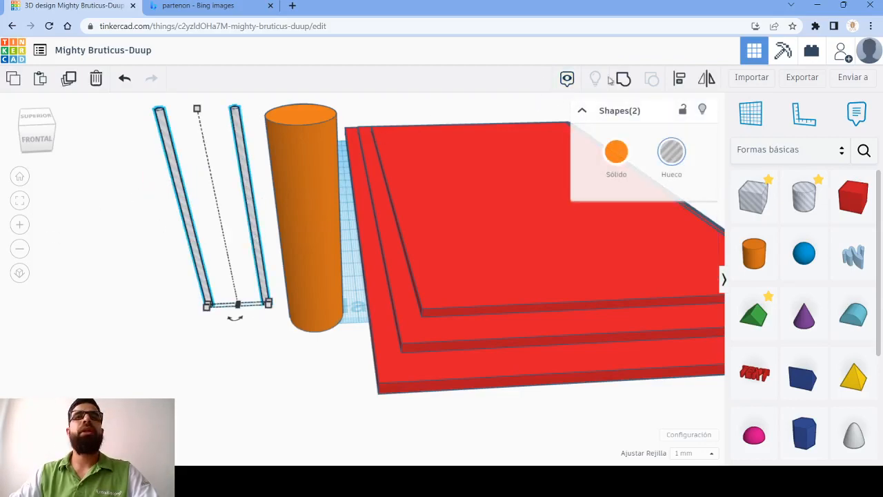
pyautogui.press('s')
# - Align the hole pair and the column on a common centre in both width and depth
pyautogui.moveTo(128, 170); pyautogui.dragTo(340, 331)
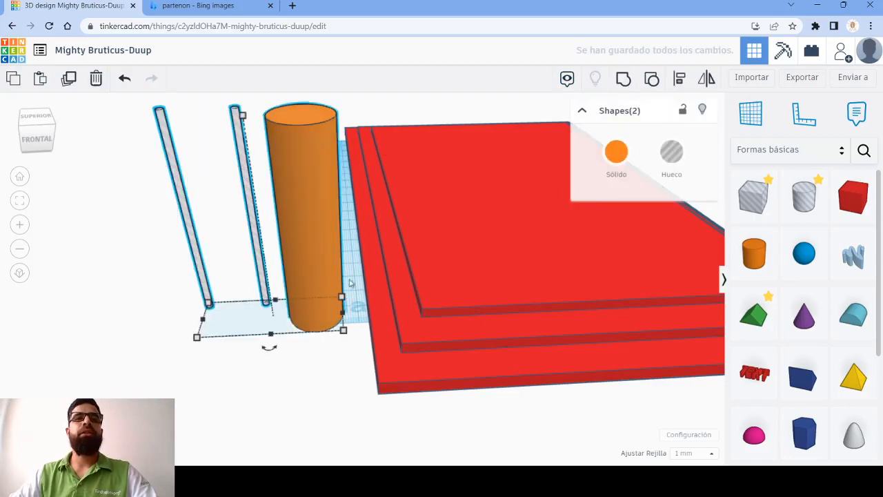
pyautogui.click(680, 81)
pyautogui.click(272, 349)
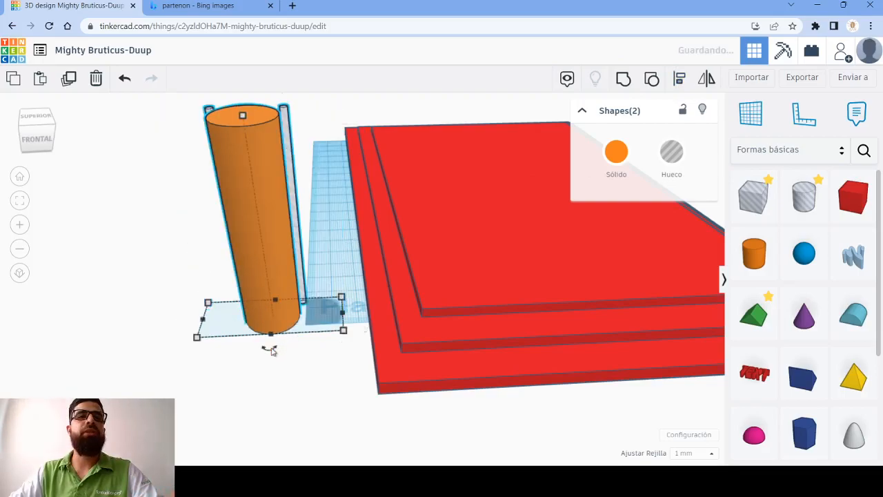
pyautogui.moveTo(288, 293); pyautogui.dragTo(297, 338, button='right')
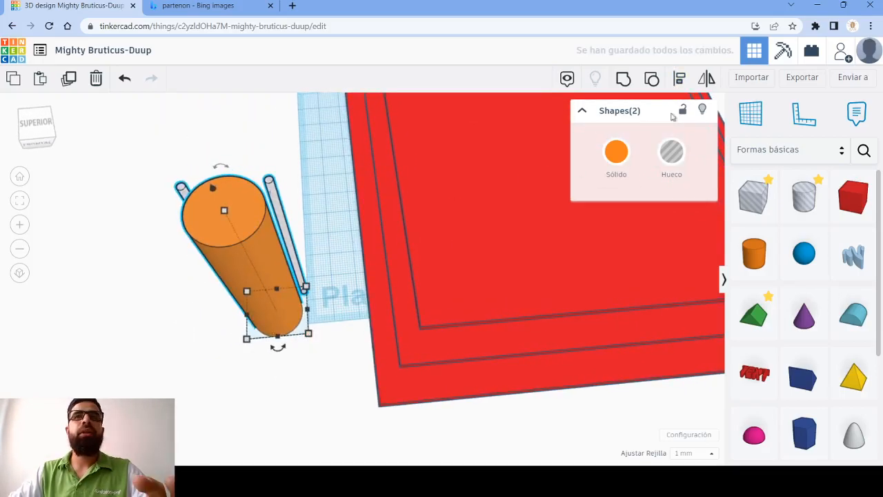
pyautogui.click(680, 82)
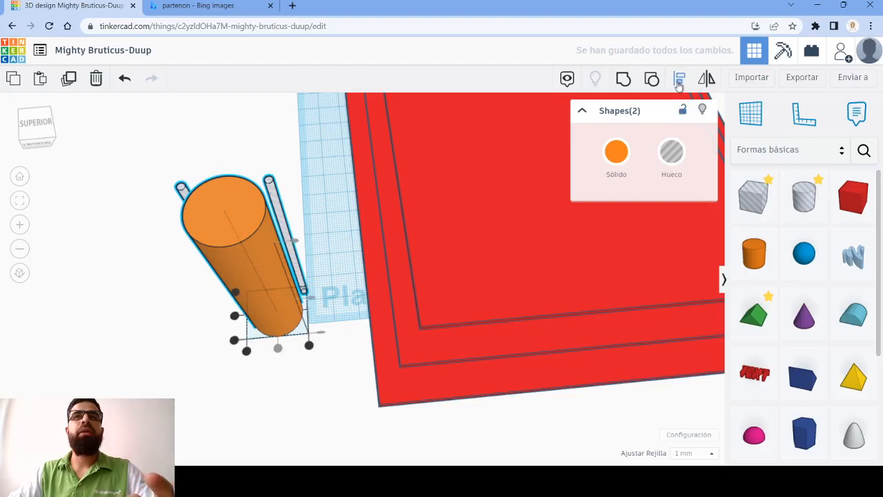
pyautogui.click(236, 317)
pyautogui.moveTo(151, 322); pyautogui.dragTo(252, 271, button='right')
pyautogui.scroll(5, 247, 224)
pyautogui.moveTo(210, 229); pyautogui.dragTo(351, 191, button='right')
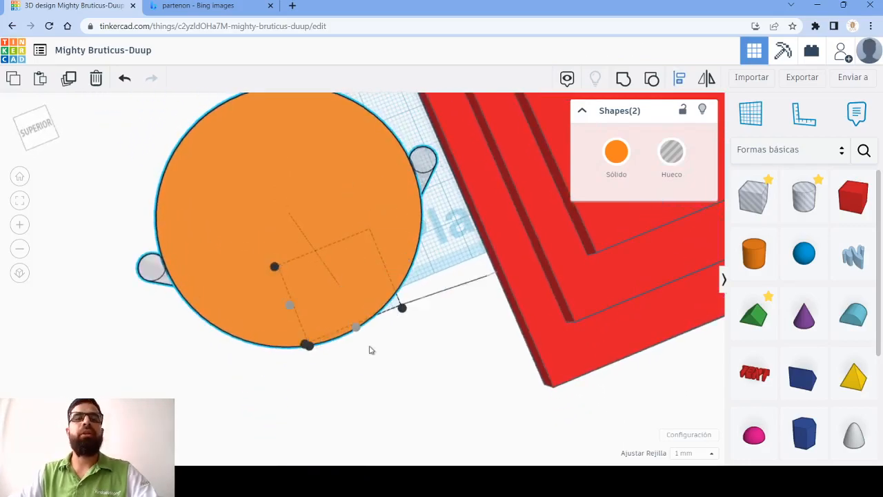
# - Ungroup the thin hole pair and move the hole farther from the red base 1 mm into the column's edge
pyautogui.moveTo(407, 377); pyautogui.dragTo(291, 331, button='right')
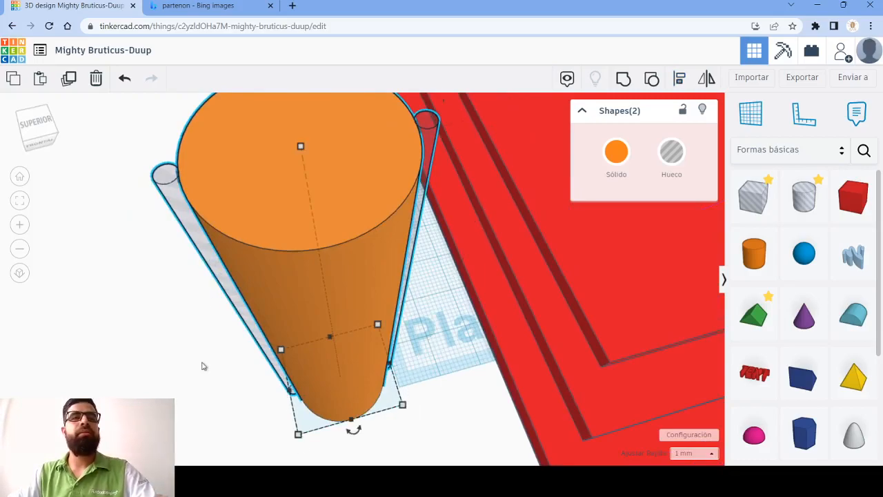
pyautogui.click(203, 365)
pyautogui.click(217, 276)
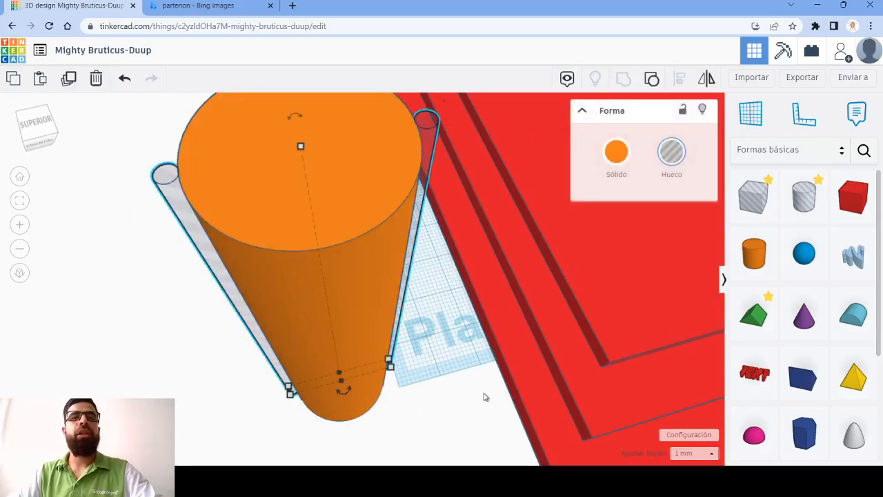
pyautogui.click(653, 80)
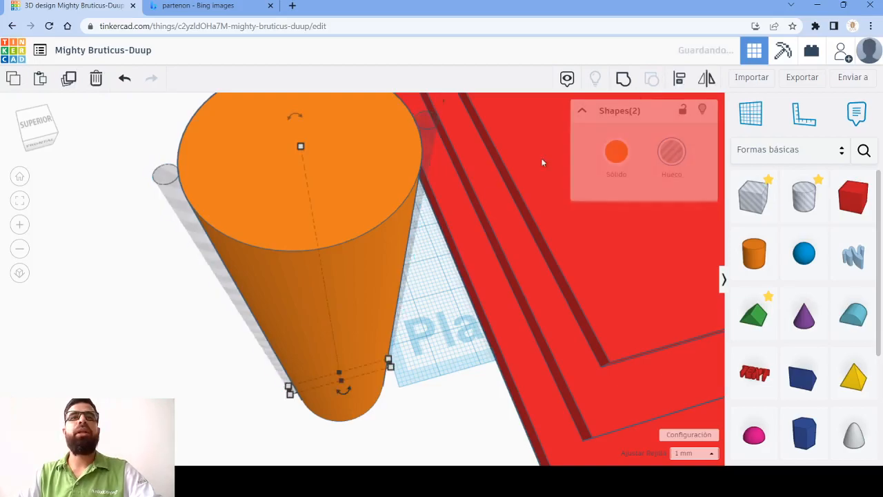
pyautogui.click(425, 220)
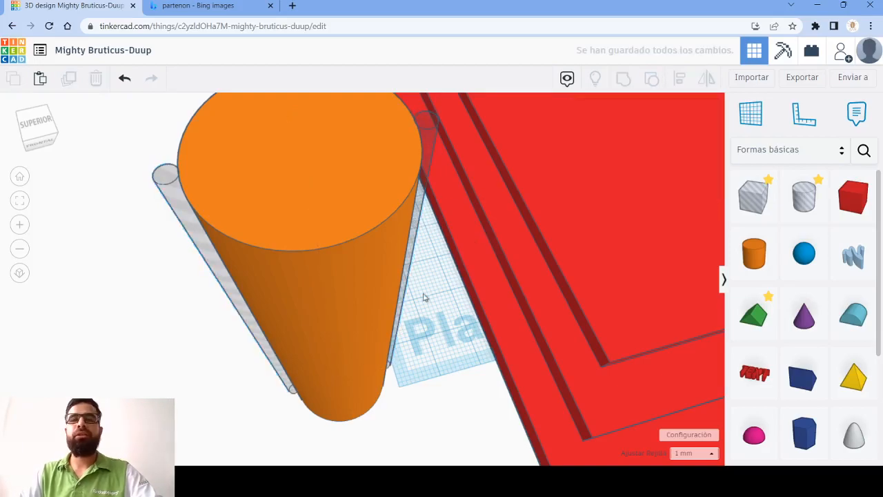
pyautogui.click(223, 278)
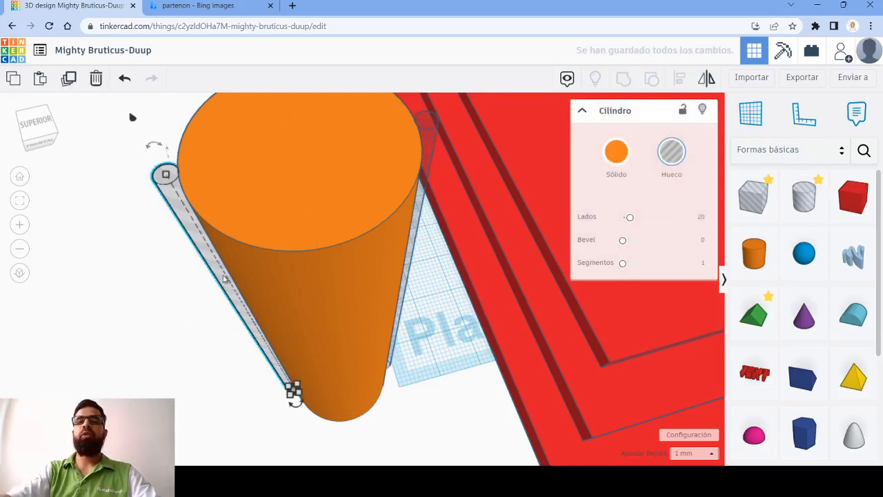
pyautogui.press('Right')
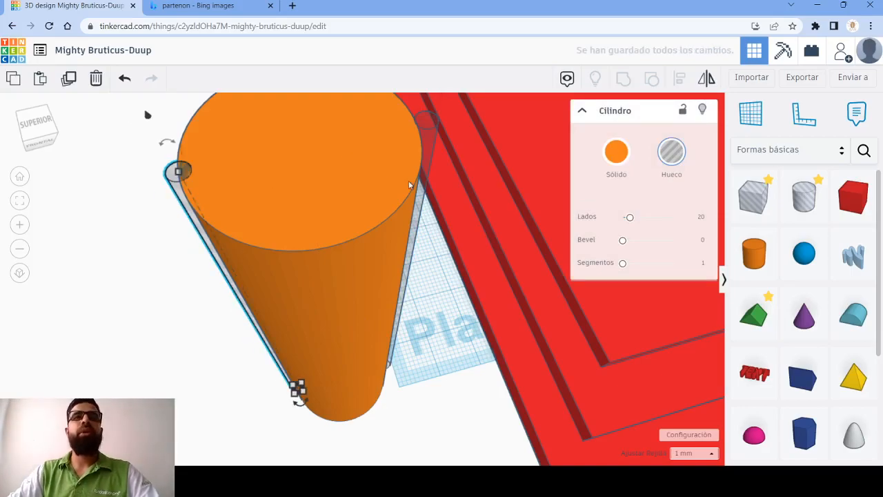
# - Set the snap grid to 0.1 mm and nudge the thin hole nearer the base a few tenths of a millimetre into the column
pyautogui.click(427, 154)
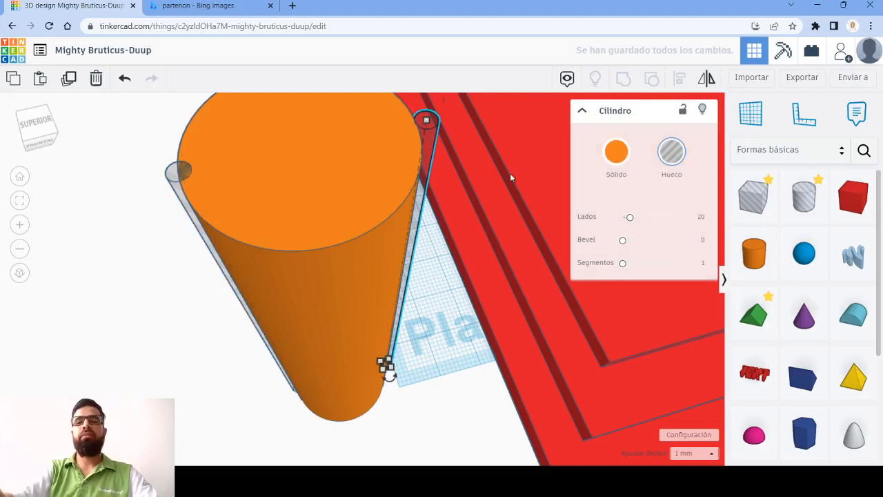
pyautogui.press('Left')
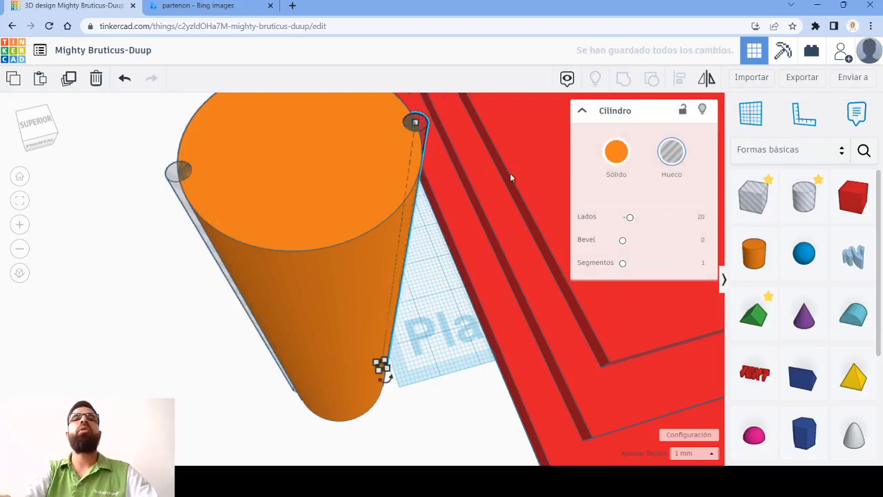
pyautogui.press('Right')
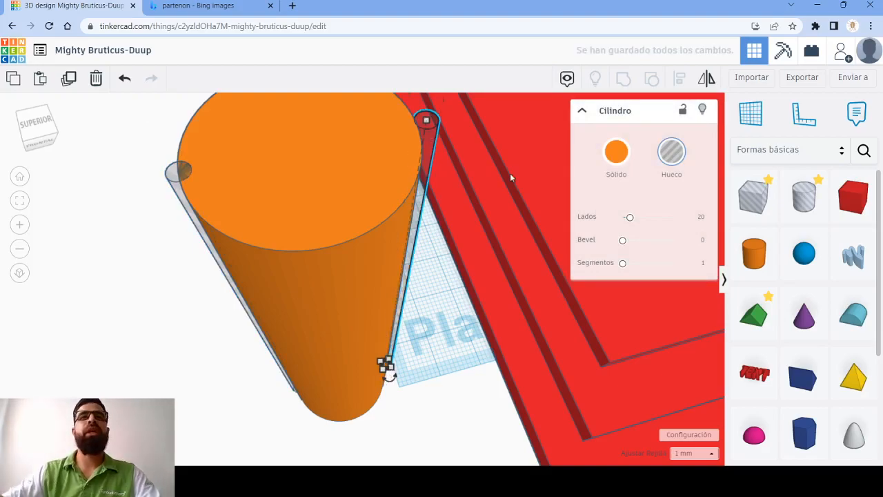
pyautogui.click(701, 450)
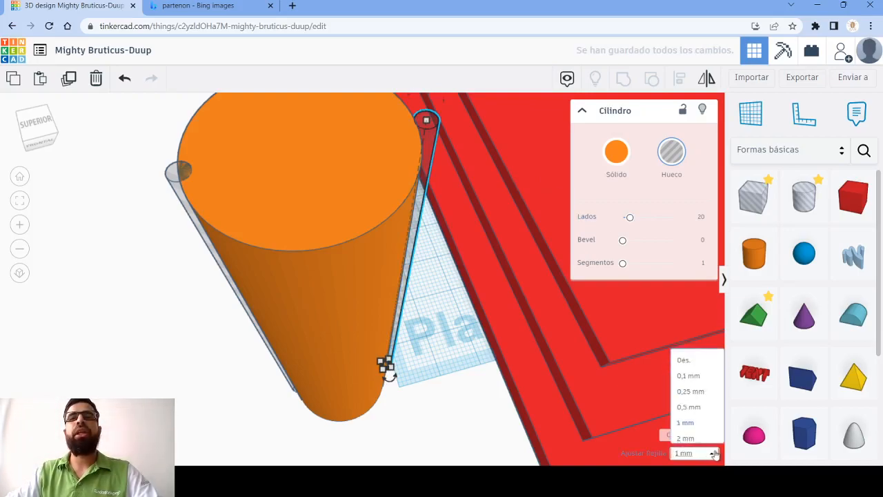
pyautogui.click(712, 343)
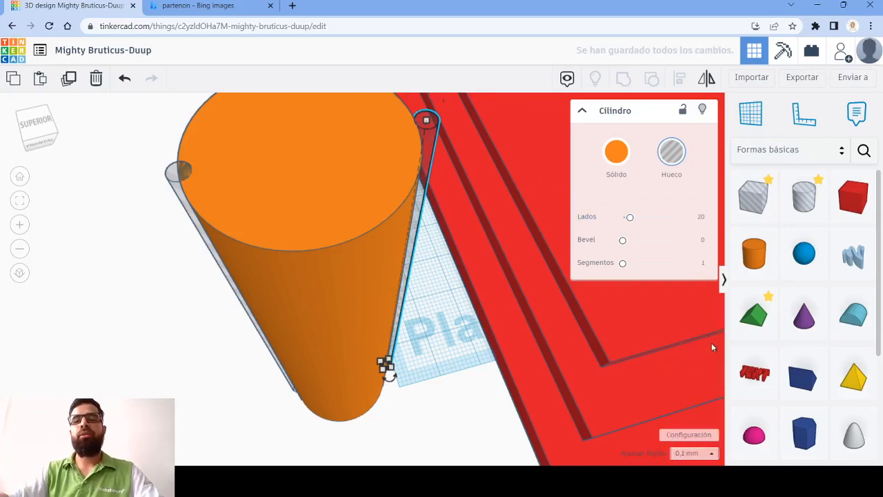
pyautogui.press('Left')
pyautogui.press('Left')
pyautogui.press('Left')
pyautogui.press('Left')
pyautogui.press('Left')
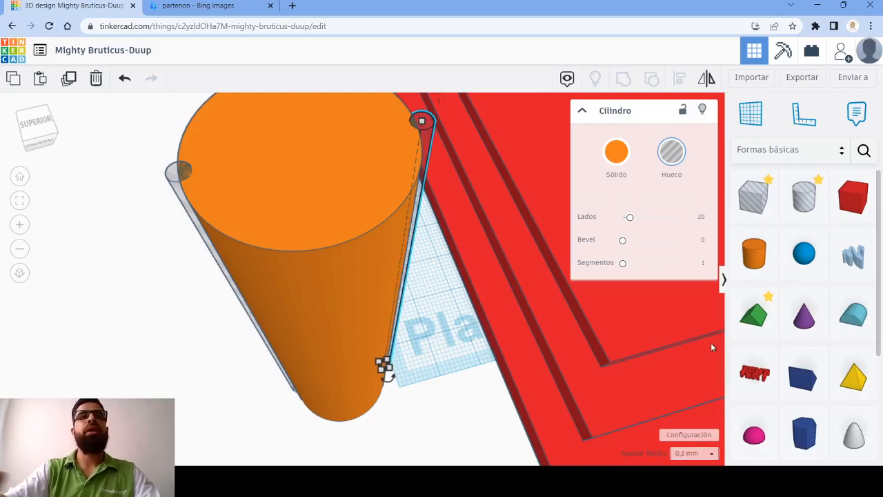
# - Group the two thin holes again and centre the hole pair and the column on each other across the width
pyautogui.keyDown('shift'); pyautogui.click(175, 192); pyautogui.keyUp('shift')
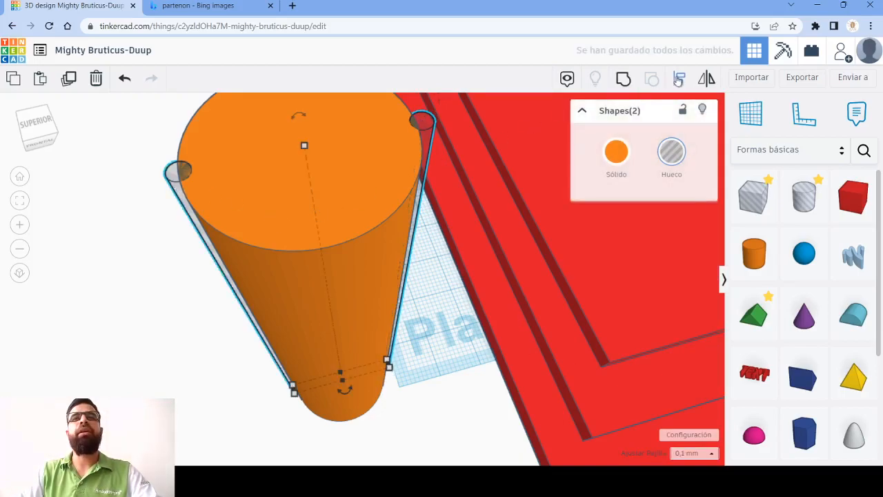
pyautogui.click(624, 80)
pyautogui.moveTo(135, 152); pyautogui.dragTo(448, 283)
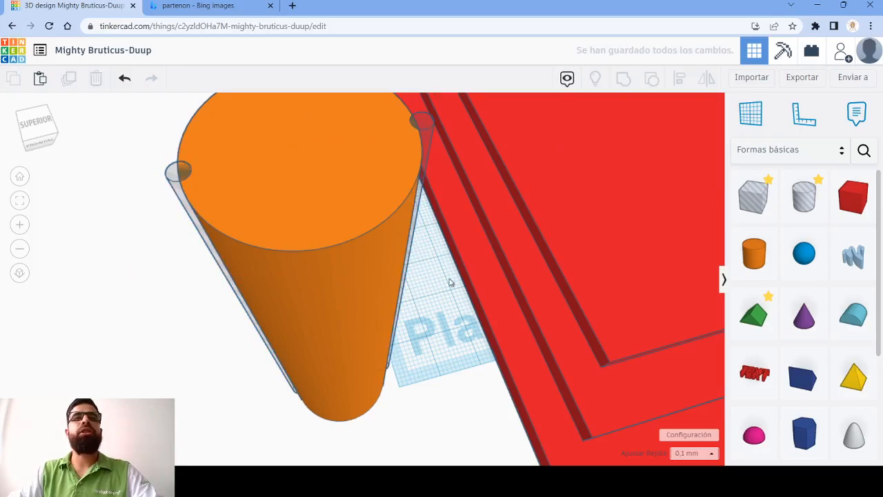
pyautogui.moveTo(408, 412); pyautogui.dragTo(227, 321)
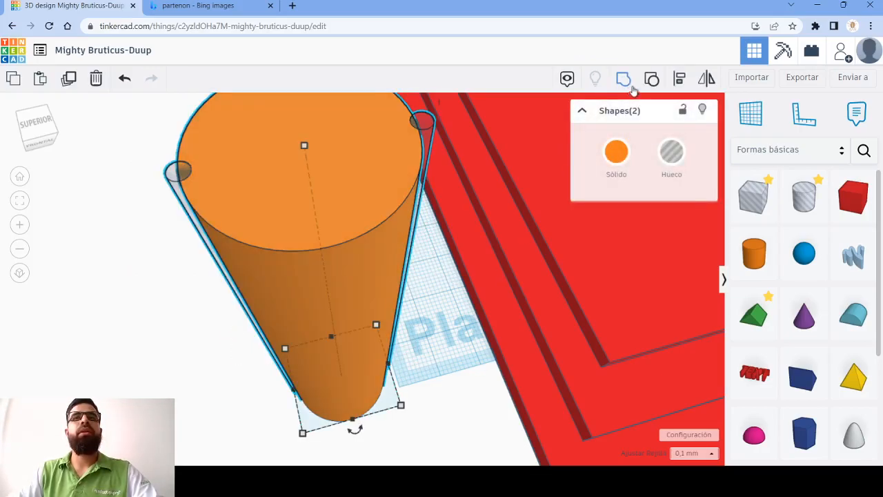
pyautogui.click(677, 80)
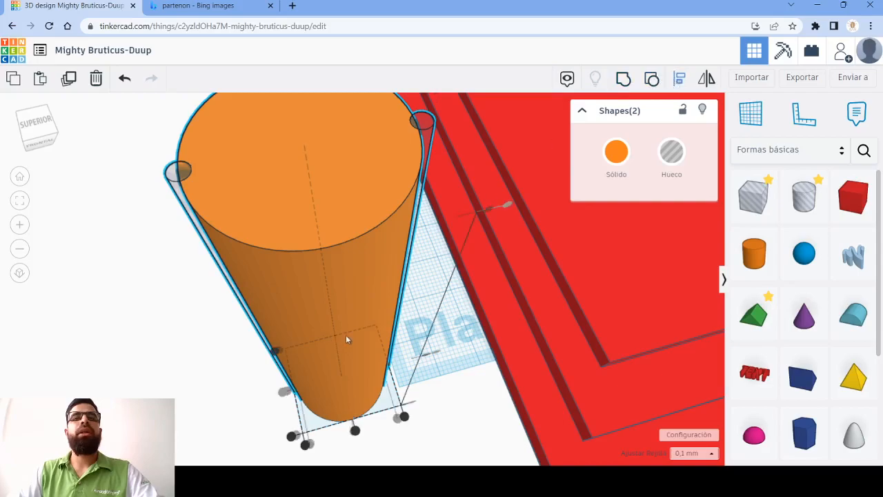
pyautogui.click(355, 430)
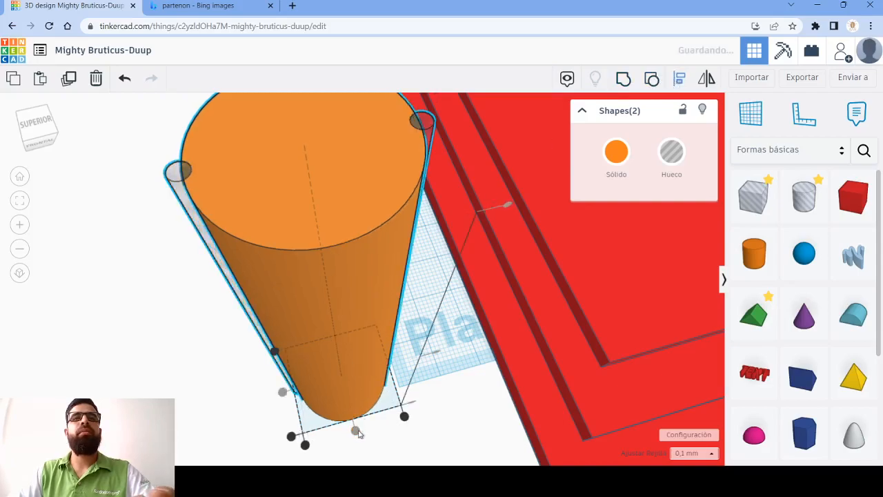
pyautogui.click(131, 298)
# - Hide the orange column so that only the thin hole pair stays visible beside the base
pyautogui.moveTo(238, 196); pyautogui.dragTo(313, 188, button='right')
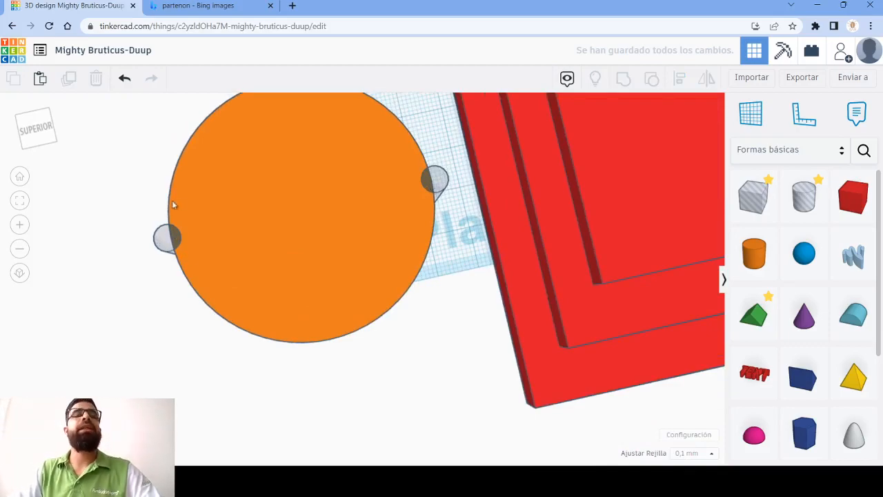
pyautogui.click(436, 181)
pyautogui.moveTo(124, 283); pyautogui.dragTo(214, 228, button='right')
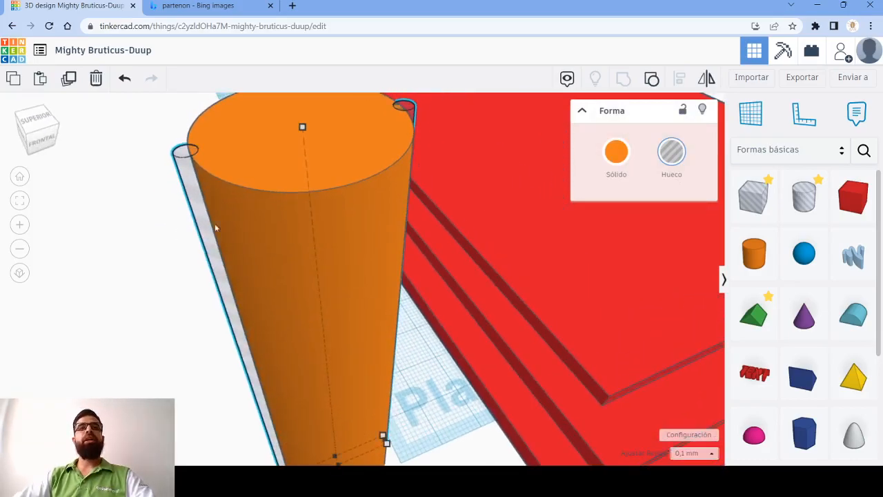
pyautogui.click(389, 196)
pyautogui.click(702, 112)
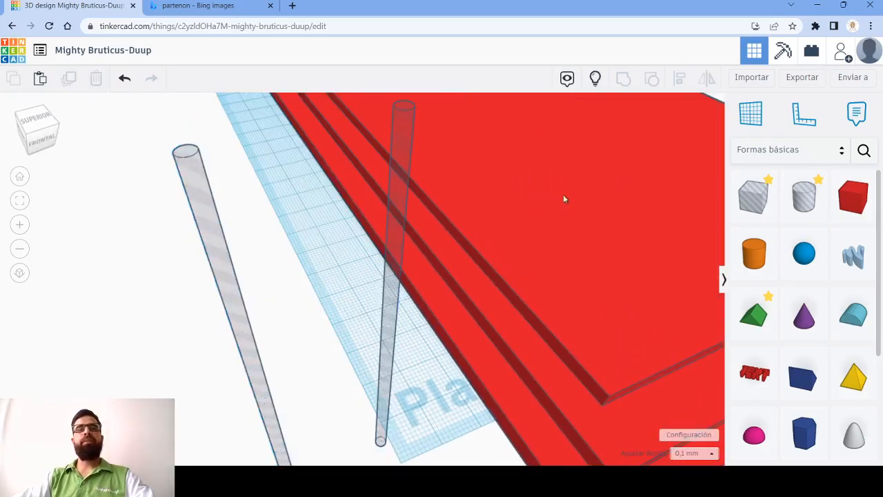
# - Duplicate the thin hole pair in place and rotate the copy one sixteenth of a turn about the vertical axis
pyautogui.click(406, 169)
pyautogui.moveTo(257, 249); pyautogui.dragTo(191, 260, button='right')
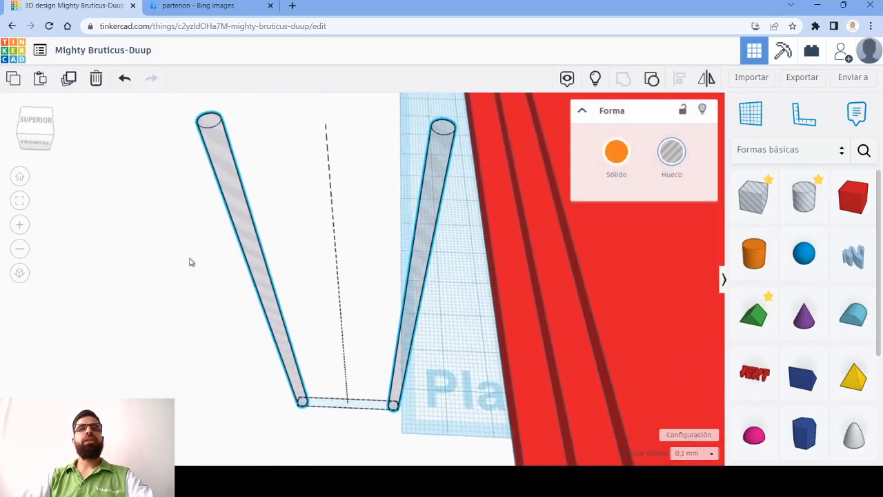
pyautogui.click(68, 79)
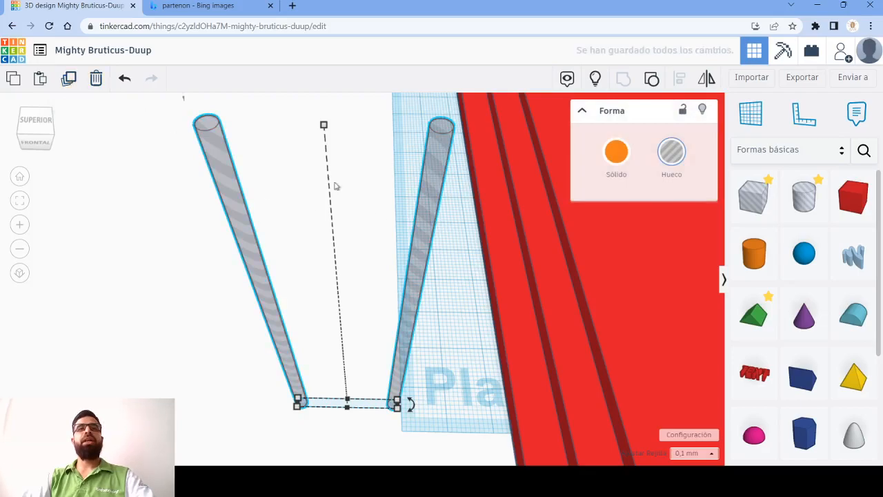
pyautogui.moveTo(412, 407)
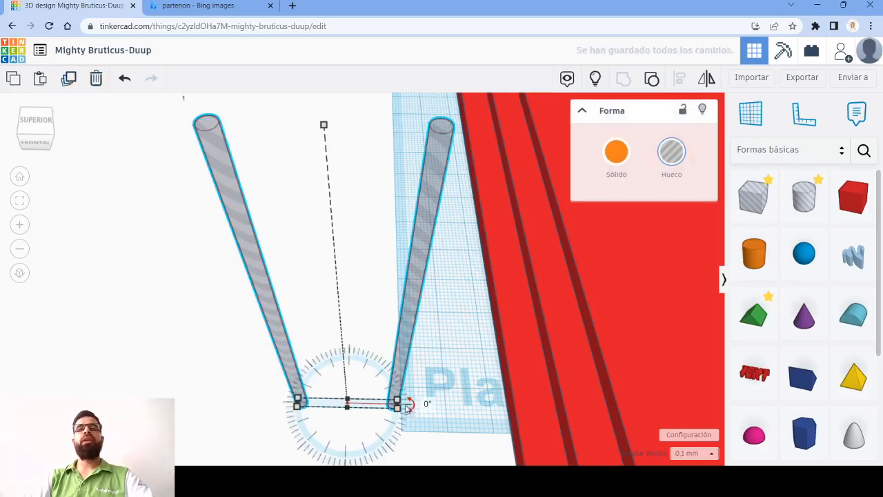
pyautogui.moveTo(411, 414); pyautogui.dragTo(394, 404)
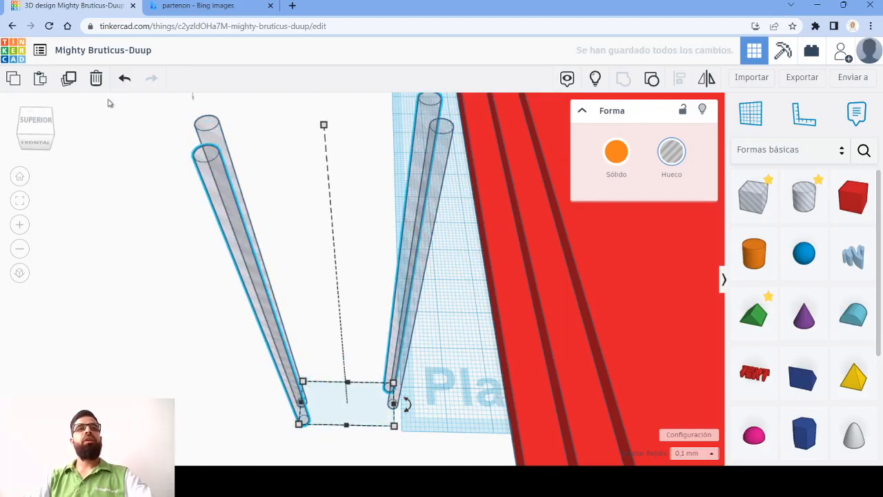
# - Repeat the rotated duplication of the hole pair until eight pairs form a full ring
pyautogui.click(68, 78)
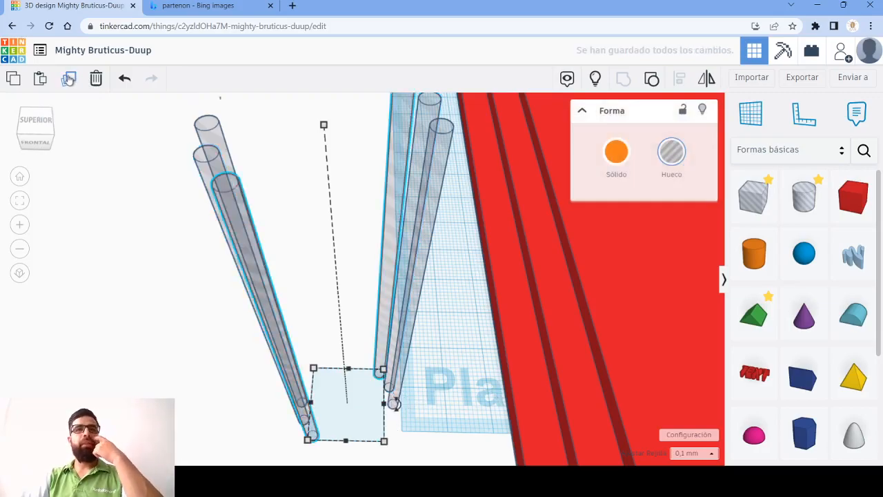
pyautogui.click(69, 78)
pyautogui.click(69, 78)
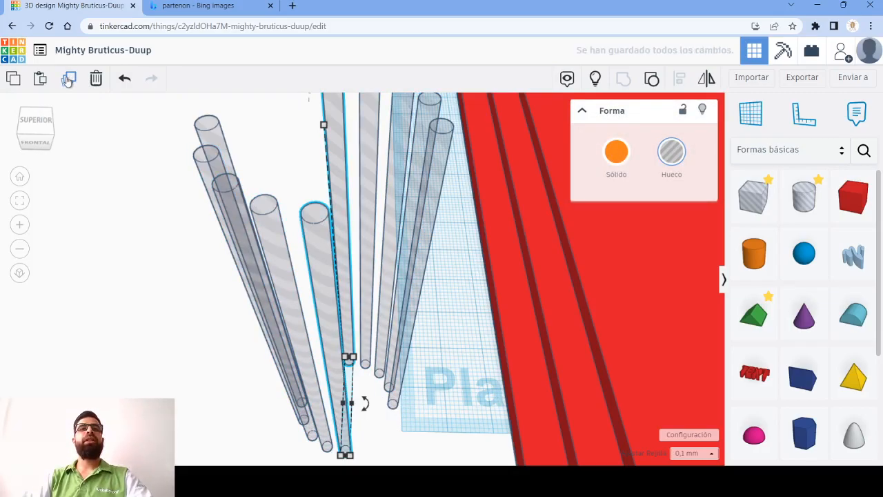
pyautogui.click(69, 78)
pyautogui.click(68, 78)
pyautogui.click(69, 78)
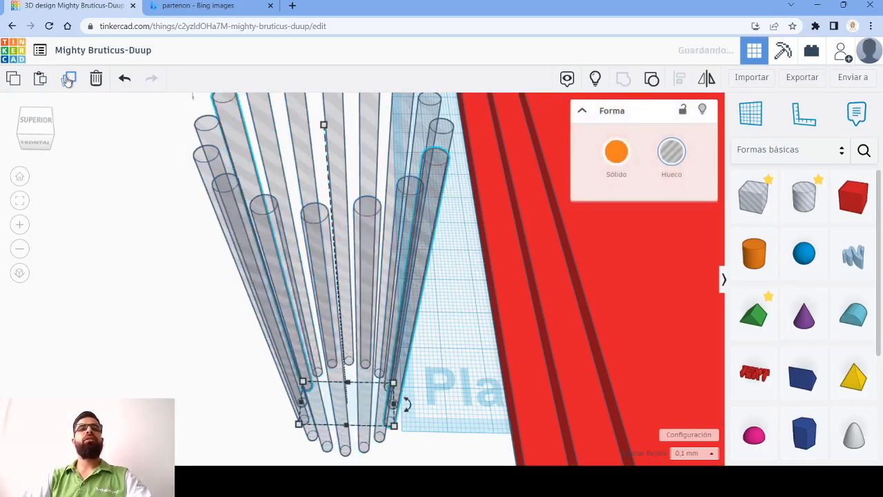
# - Show the hidden column and group it with all eight hole pairs to cut the vertical grooves
pyautogui.moveTo(419, 239); pyautogui.dragTo(406, 318, button='right')
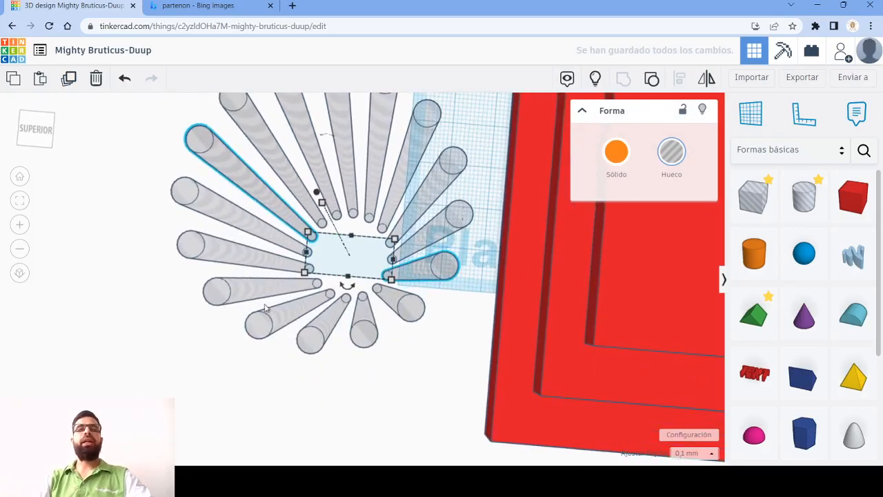
pyautogui.scroll(-2, 355, 242)
pyautogui.click(598, 79)
pyautogui.moveTo(278, 347); pyautogui.dragTo(196, 152, button='right')
pyautogui.moveTo(312, 255); pyautogui.dragTo(400, 368)
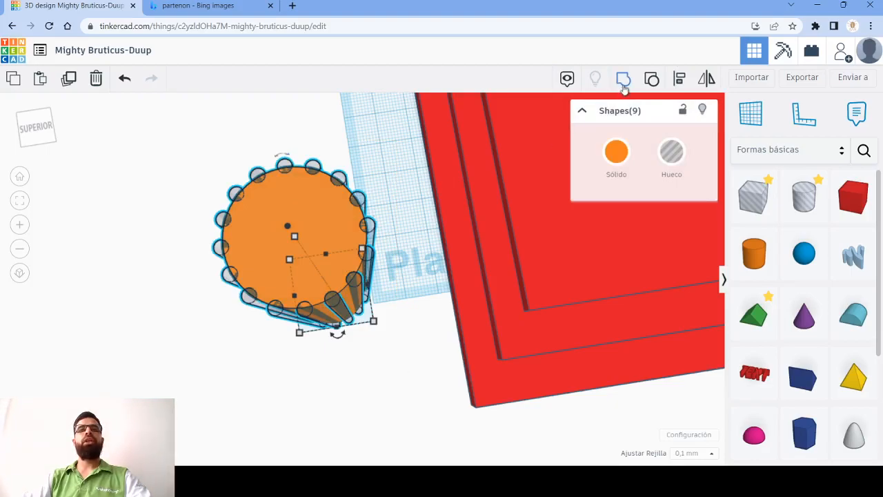
pyautogui.hotkey('ctrl', 'g')
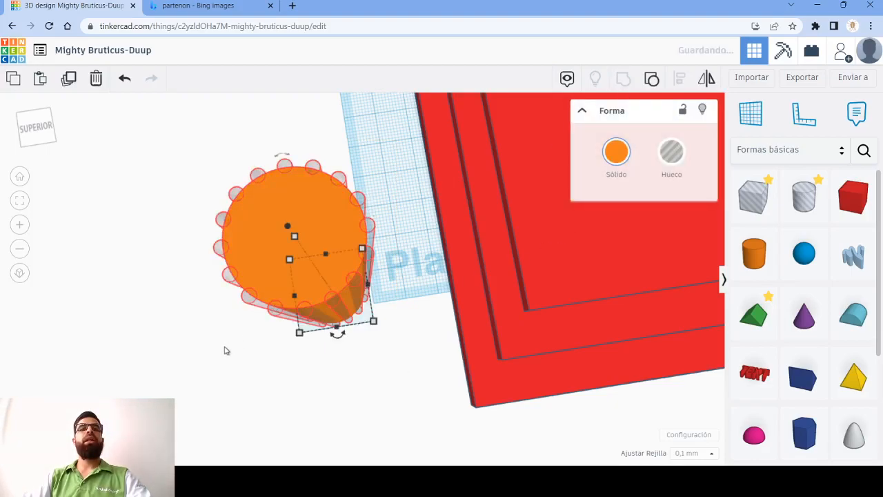
pyautogui.moveTo(245, 355)
pyautogui.mouseDown(button='right')
pyautogui.moveTo(274, 311)
pyautogui.moveTo(238, 366)
pyautogui.mouseUp(button='right')
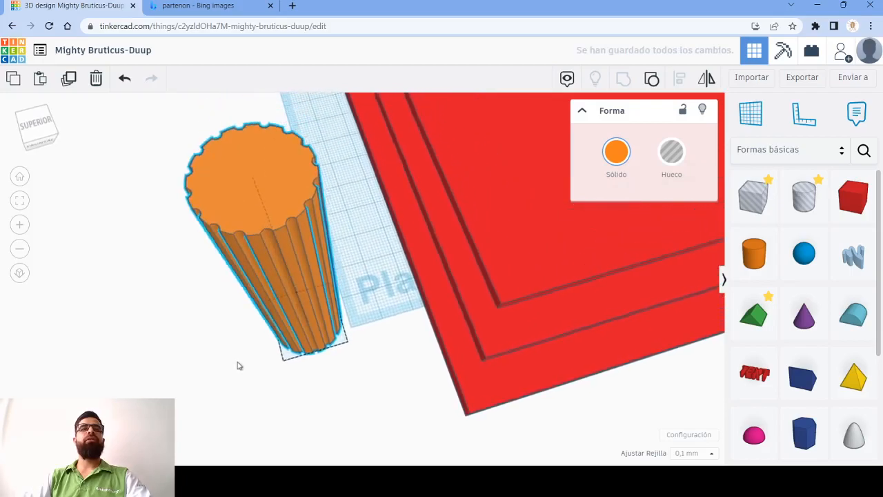
# - Place the workplane on top of the uppermost base step and bring the grooved column to that level
pyautogui.moveTo(353, 375); pyautogui.dragTo(229, 345, button='right')
pyautogui.scroll(-3, 245, 336)
pyautogui.click(744, 118)
pyautogui.click(310, 337)
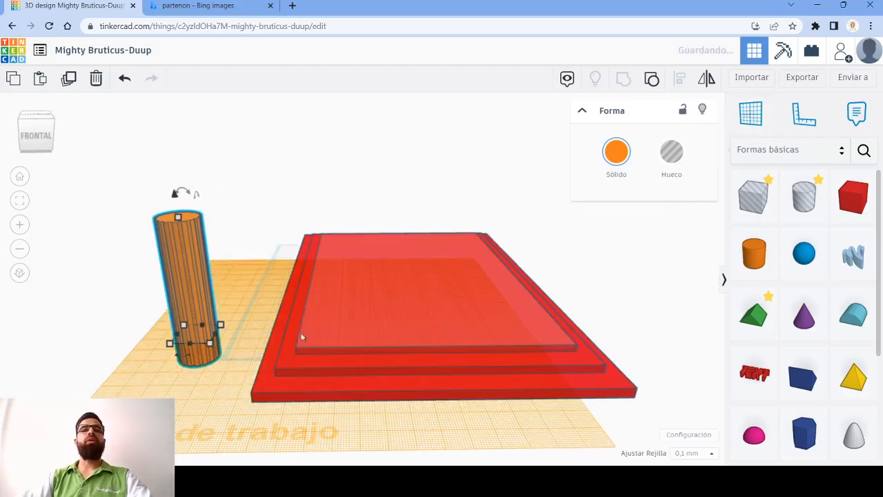
pyautogui.press('d')
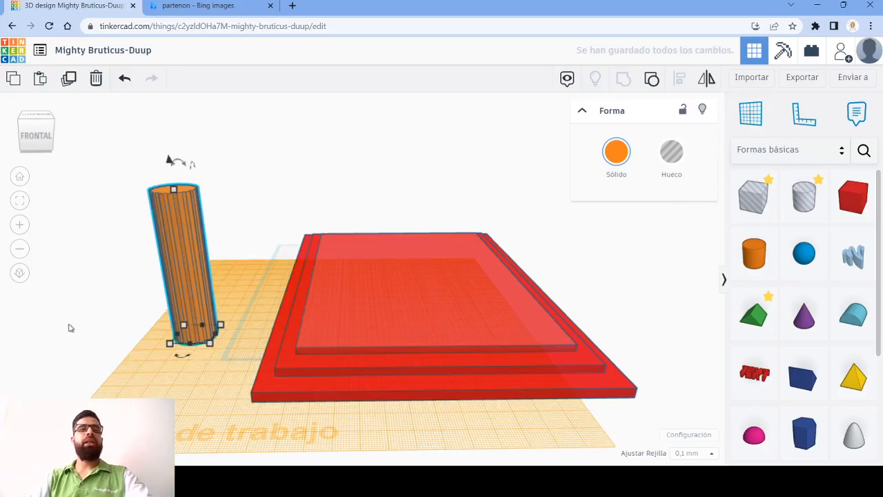
# - Set the grooved column's width and depth to 15 mm each
pyautogui.moveTo(160, 374)
pyautogui.mouseDown(button='right')
pyautogui.moveTo(53, 373)
pyautogui.moveTo(217, 405)
pyautogui.moveTo(175, 380)
pyautogui.moveTo(177, 373)
pyautogui.mouseUp(button='right')
pyautogui.click(222, 358)
pyautogui.click(182, 412)
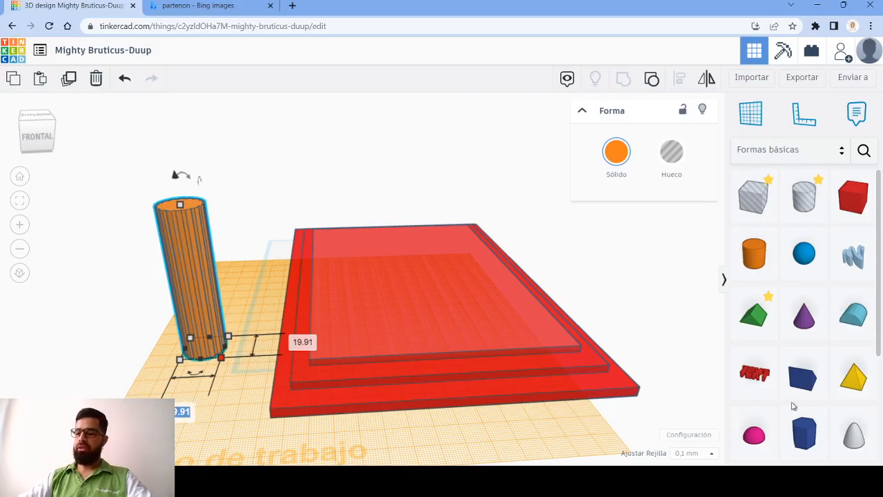
pyautogui.press('Return')
pyautogui.click(294, 343)
pyautogui.write('15')
pyautogui.press('Return')
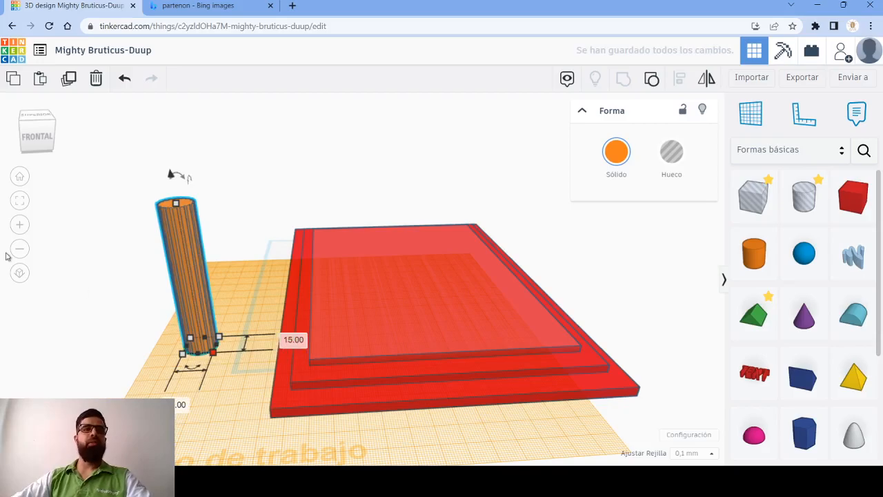
# - Move the grooved column onto the uppermost base step and place it at the step's front-left corner
pyautogui.scroll(5, 186, 212)
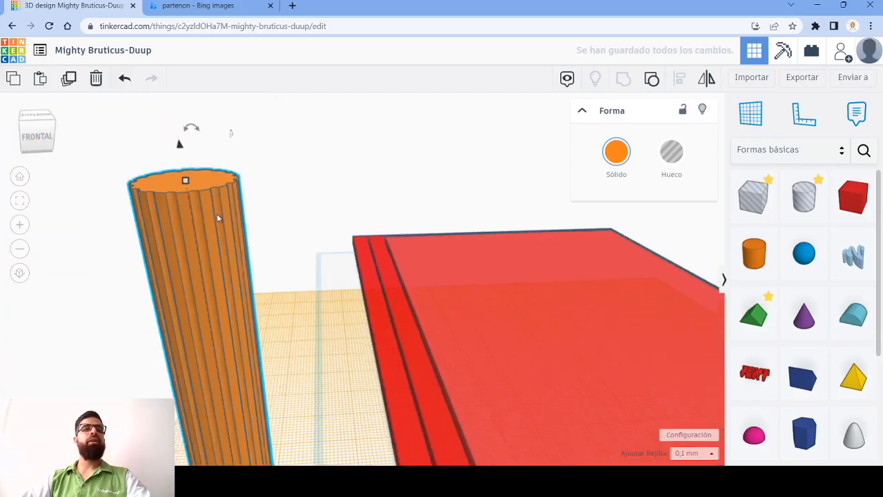
pyautogui.scroll(-3, 218, 217)
pyautogui.moveTo(228, 245); pyautogui.dragTo(378, 338, button='right')
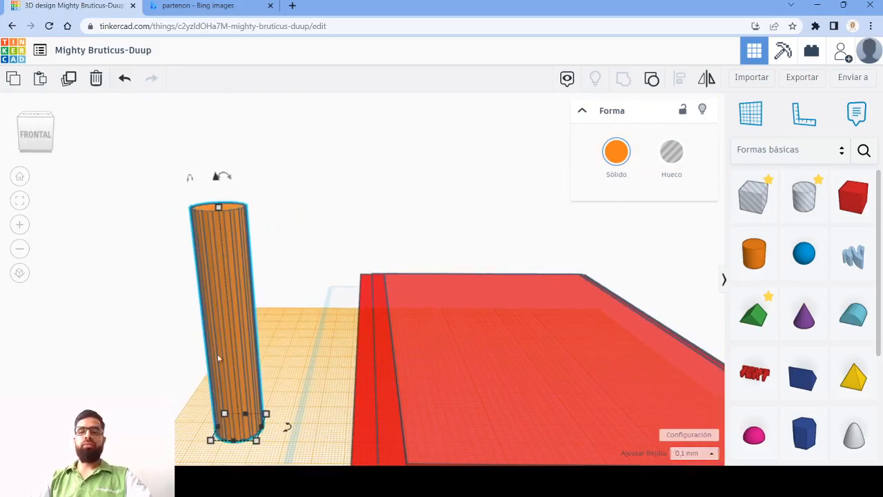
pyautogui.press('Right')
pyautogui.press('Right')
pyautogui.press('Right')
pyautogui.press('Right')
pyautogui.press('Right')
pyautogui.press('Right')
pyautogui.press('Right')
pyautogui.press('Right')
pyautogui.press('Right')
pyautogui.press('Right')
pyautogui.press('Right')
pyautogui.press('Right')
pyautogui.press('Right')
pyautogui.press('Right')
pyautogui.press('Right')
pyautogui.press('Right')
pyautogui.press('Right')
pyautogui.press('Right')
pyautogui.press('Right')
pyautogui.press('Right')
pyautogui.press('Right')
pyautogui.press('Right')
pyautogui.press('Right')
pyautogui.press('Right')
pyautogui.hotkey('shift', 'Right')
pyautogui.hotkey('shift', 'Right')
pyautogui.hotkey('shift', 'Right')
pyautogui.hotkey('shift', 'Right')
pyautogui.hotkey('shift', 'Right')
pyautogui.hotkey('shift', 'Right')
pyautogui.hotkey('shift', 'Right')
pyautogui.hotkey('shift', 'Right')
pyautogui.hotkey('shift', 'Right')
pyautogui.hotkey('shift', 'Right')
pyautogui.hotkey('shift', 'Right')
pyautogui.hotkey('shift', 'Right')
pyautogui.hotkey('shift', 'Right')
pyautogui.hotkey('shift', 'Right')
pyautogui.hotkey('shift', 'Right')
pyautogui.hotkey('shift', 'Right')
pyautogui.hotkey('shift', 'Right')
pyautogui.hotkey('shift', 'Right')
pyautogui.hotkey('shift', 'Right')
pyautogui.hotkey('shift', 'Right')
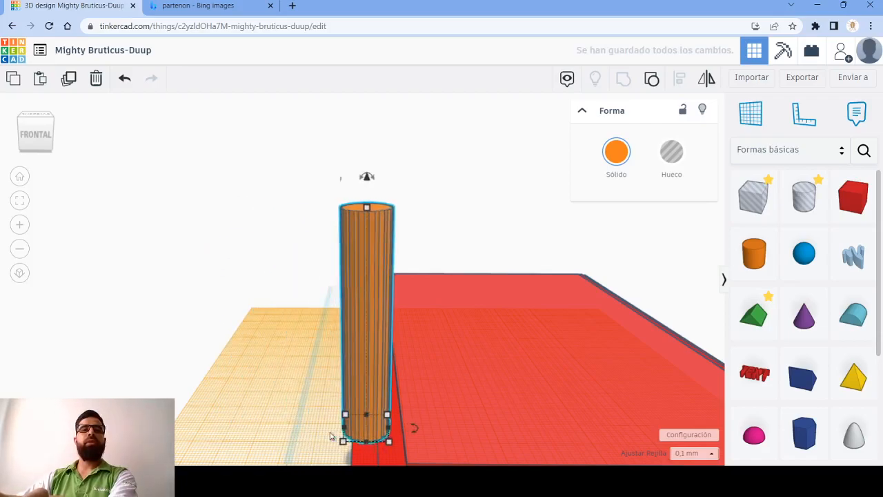
pyautogui.hotkey('shift', 'Right')
pyautogui.hotkey('shift', 'Right')
pyautogui.hotkey('shift', 'Right')
pyautogui.hotkey('shift', 'Right')
pyautogui.hotkey('shift', 'Right')
pyautogui.hotkey('shift', 'Right')
pyautogui.hotkey('shift', 'Right')
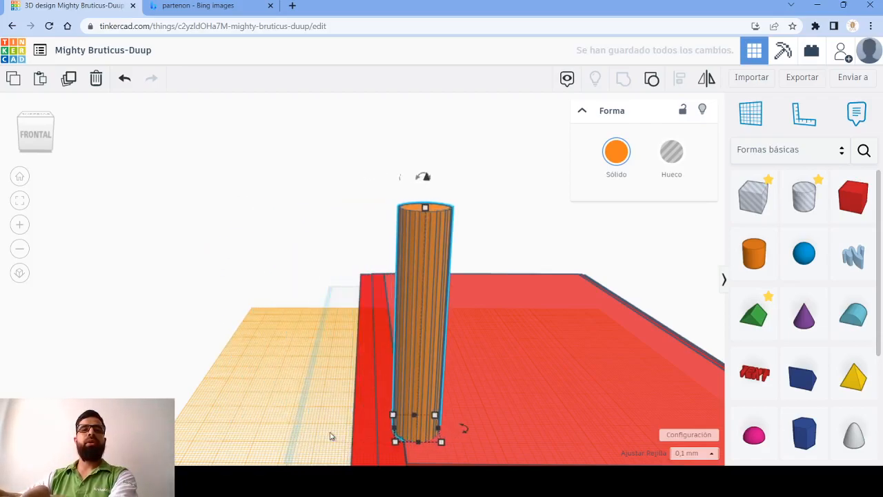
pyautogui.hotkey('shift', 'Right')
pyautogui.hotkey('shift', 'Right')
pyautogui.hotkey('shift', 'Right')
pyautogui.hotkey('shift', 'Right')
pyautogui.hotkey('shift', 'Down')
pyautogui.hotkey('shift', 'Down')
pyautogui.moveTo(365, 430); pyautogui.dragTo(187, 280, button='right')
pyautogui.scroll(-2, 341, 403)
pyautogui.moveTo(462, 341); pyautogui.dragTo(315, 357, button='middle')
pyautogui.moveTo(700, 310); pyautogui.dragTo(646, 355, button='right')
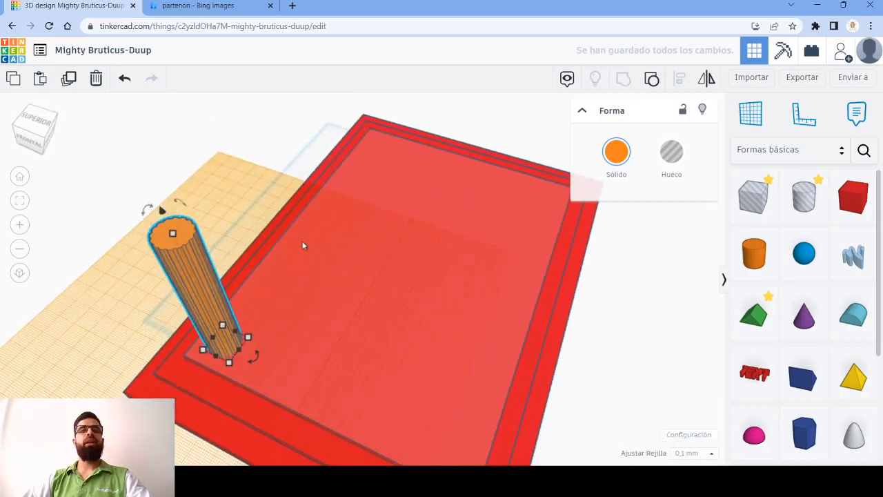
# - Duplicate the corner column and shift the copy back along the long side of the top step, leaving a gap between them
pyautogui.click(222, 129)
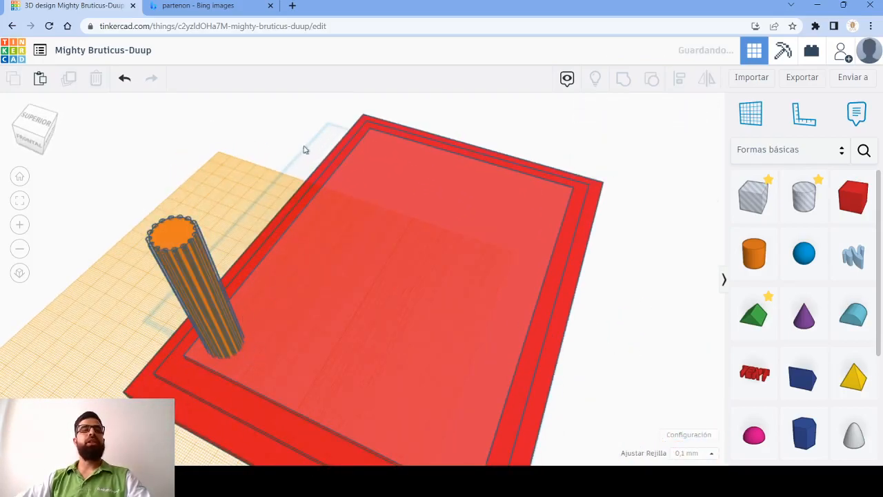
pyautogui.hotkey('ctrl', 'z')
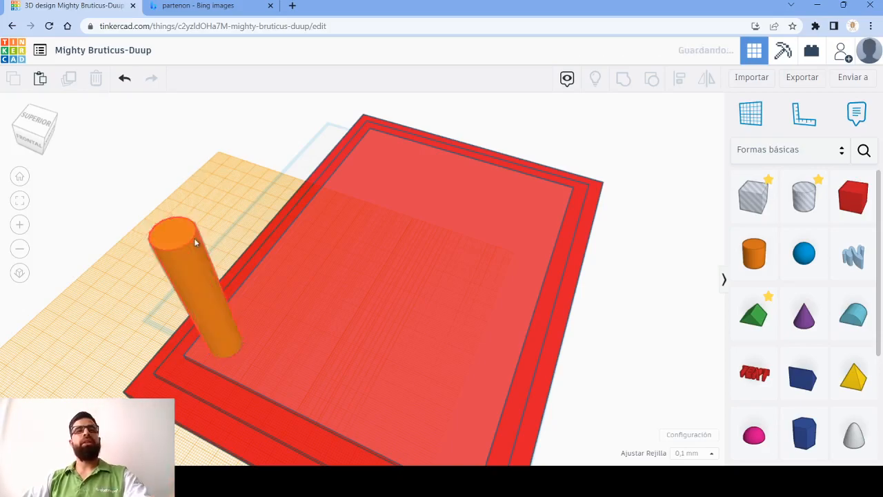
pyautogui.click(183, 234)
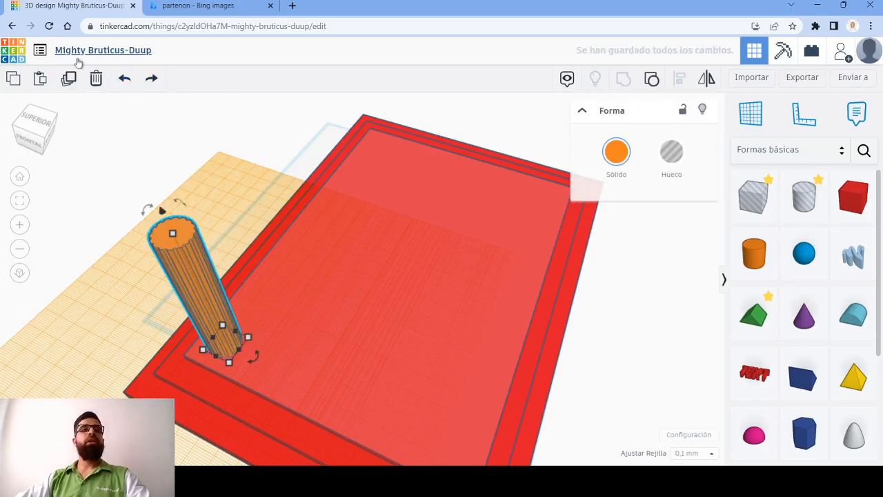
pyautogui.click(70, 79)
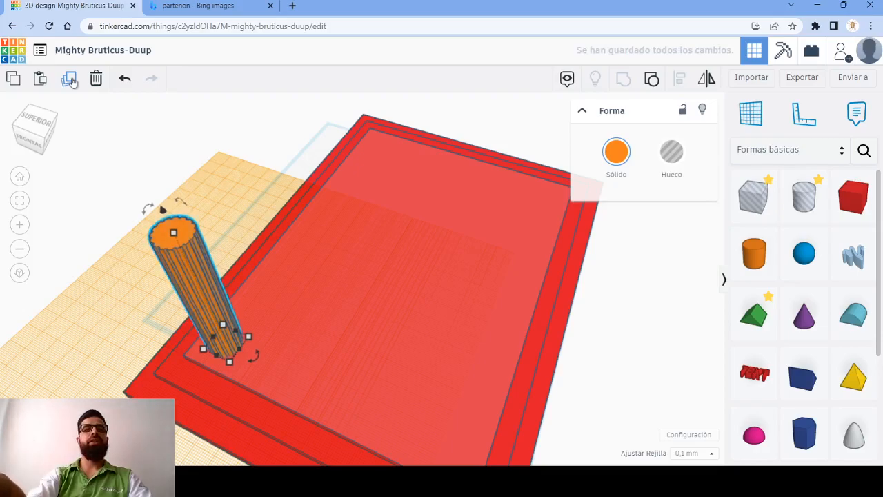
pyautogui.press('Up')
pyautogui.press('Up')
pyautogui.press('Up')
pyautogui.press('Up')
pyautogui.press('Up')
pyautogui.press('Up')
pyautogui.press('Up')
pyautogui.press('Up')
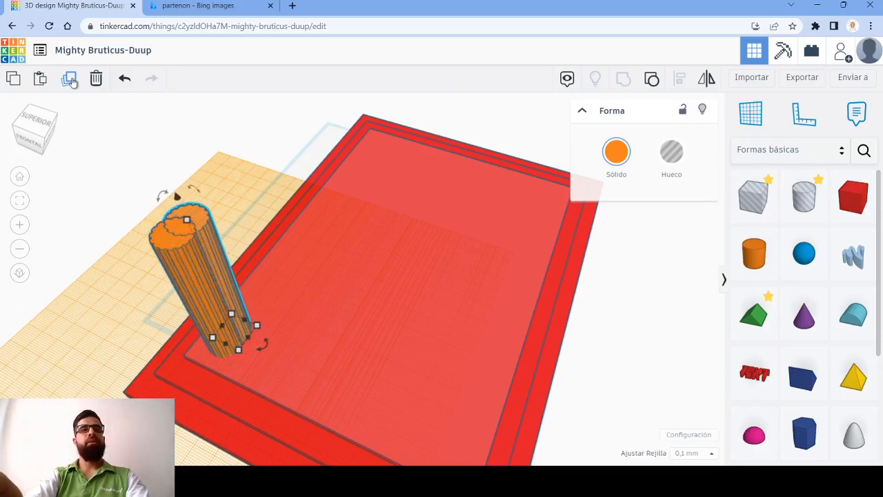
pyautogui.press('Up')
pyautogui.press('Up')
pyautogui.press('Up')
pyautogui.press('Up')
pyautogui.press('Up')
pyautogui.press('Up')
pyautogui.press('Up')
pyautogui.press('Up')
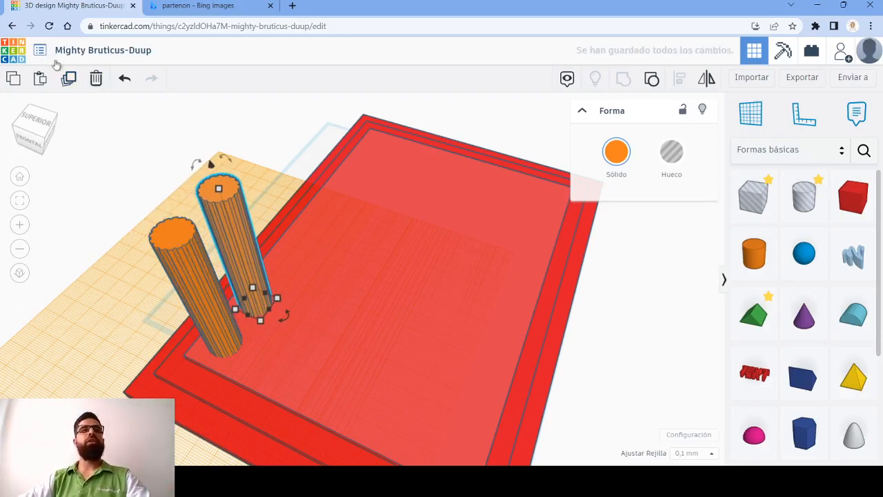
# - Repeat the spaced duplication until eight columns line the long side of the top step
pyautogui.click(68, 80)
pyautogui.click(69, 81)
pyautogui.click(68, 80)
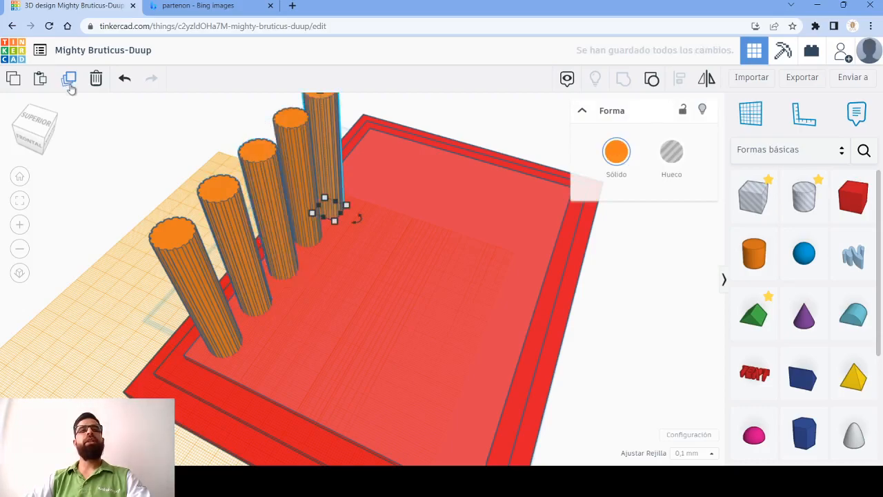
pyautogui.click(69, 82)
pyautogui.moveTo(101, 207); pyautogui.dragTo(195, 306, button='right')
pyautogui.moveTo(473, 371); pyautogui.dragTo(293, 291, button='right')
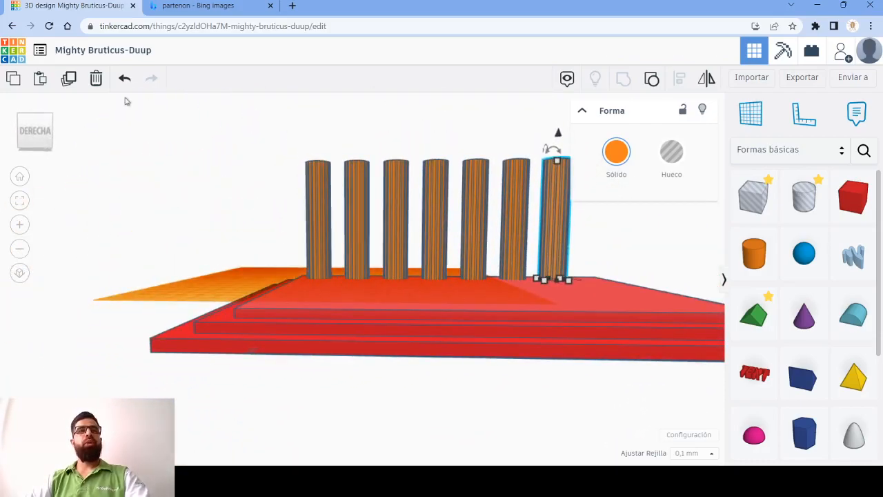
pyautogui.click(69, 79)
pyautogui.moveTo(141, 203); pyautogui.dragTo(2, 228, button='middle')
pyautogui.moveTo(268, 323); pyautogui.dragTo(555, 357, button='right')
pyautogui.click(555, 357)
pyautogui.moveTo(619, 338); pyautogui.dragTo(631, 338)
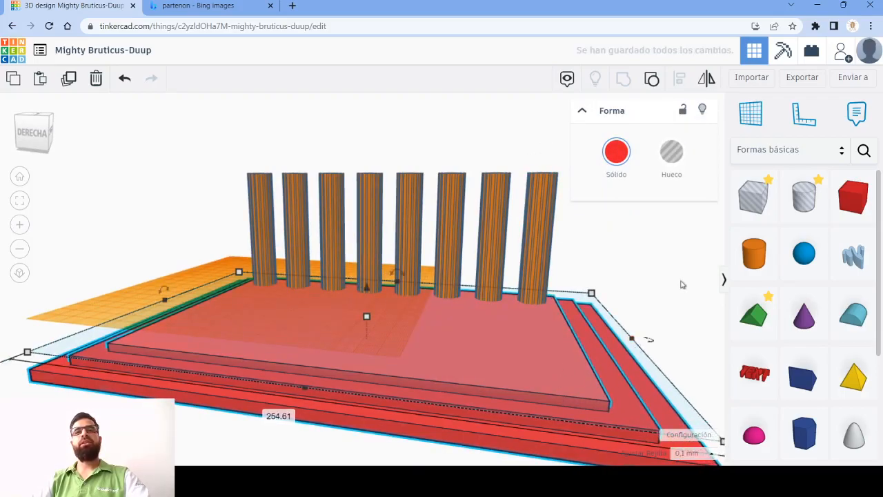
pyautogui.click(682, 284)
# - Duplicate the front corner column and shift the copy sideways along the short front side of the base
pyautogui.moveTo(7, 280); pyautogui.dragTo(285, 345, button='right')
pyautogui.click(288, 420)
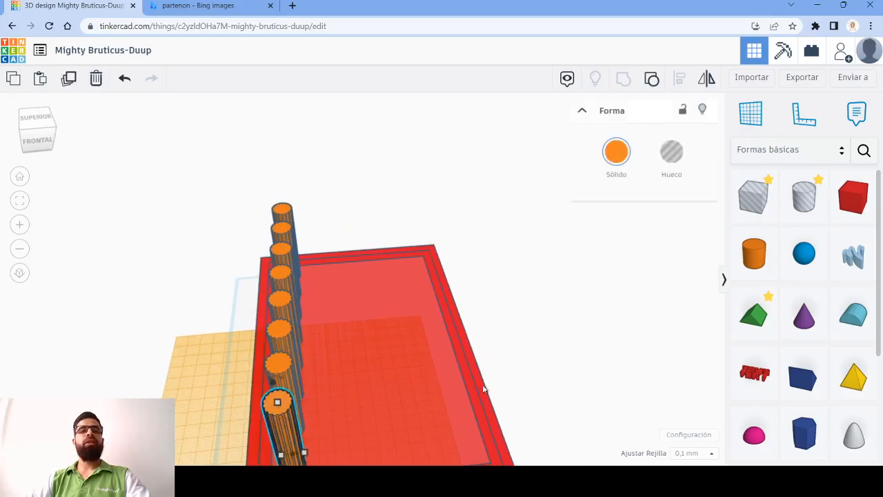
pyautogui.click(68, 83)
pyautogui.press('Right')
pyautogui.press('Right')
pyautogui.press('Right')
pyautogui.press('Right')
pyautogui.press('Right')
pyautogui.press('Right')
pyautogui.press('Right')
pyautogui.press('Right')
pyautogui.press('Right')
pyautogui.press('Right')
pyautogui.press('Right')
pyautogui.press('Right')
pyautogui.press('Right')
pyautogui.press('Right')
pyautogui.press('Right')
pyautogui.press('Right')
pyautogui.press('Right')
pyautogui.press('Right')
pyautogui.press('Right')
pyautogui.press('Right')
pyautogui.press('Right')
pyautogui.press('Right')
pyautogui.press('Right')
pyautogui.press('Right')
pyautogui.press('Right')
pyautogui.press('Right')
pyautogui.press('Right')
pyautogui.press('Right')
pyautogui.press('Right')
pyautogui.press('Right')
pyautogui.press('Right')
pyautogui.press('Right')
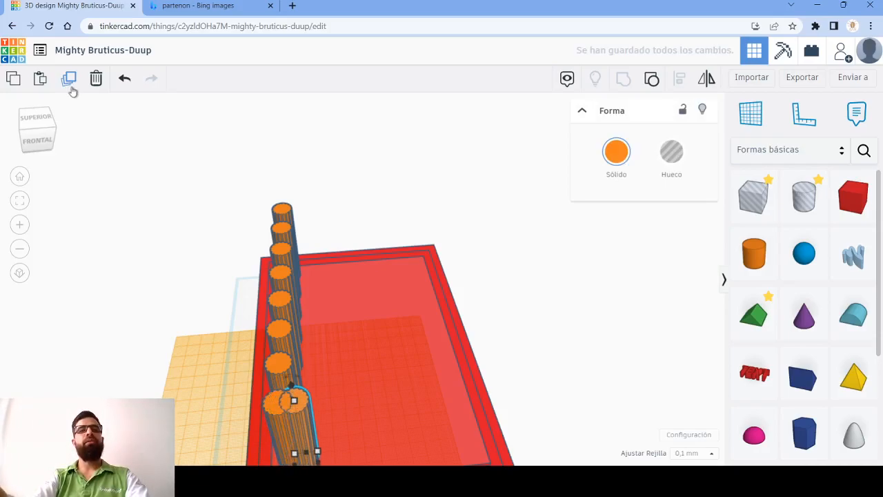
pyautogui.press('Right')
pyautogui.press('Right')
pyautogui.press('Right')
pyautogui.press('Right')
pyautogui.press('Right')
pyautogui.press('Right')
pyautogui.press('Right')
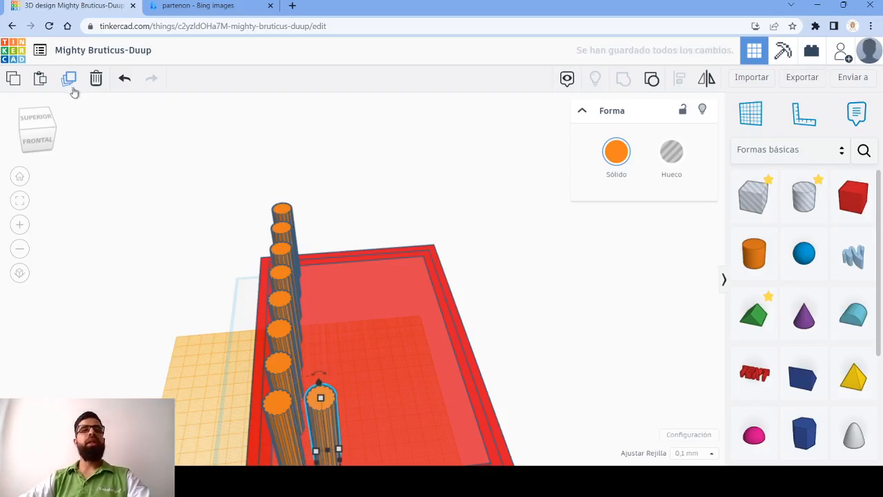
# - Repeat the sideways duplication to fill the front side with six columns, undoing the copy that overshoots the base
pyautogui.click(70, 84)
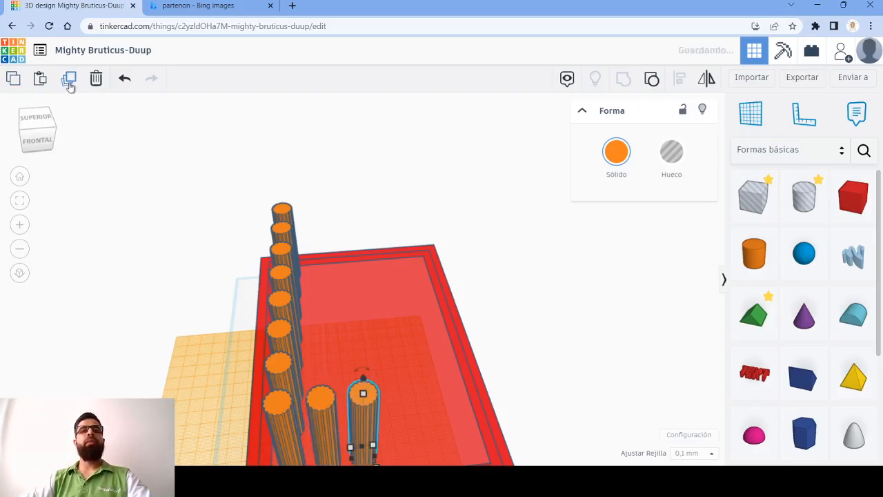
pyautogui.click(70, 84)
pyautogui.click(70, 83)
pyautogui.click(70, 83)
pyautogui.click(69, 84)
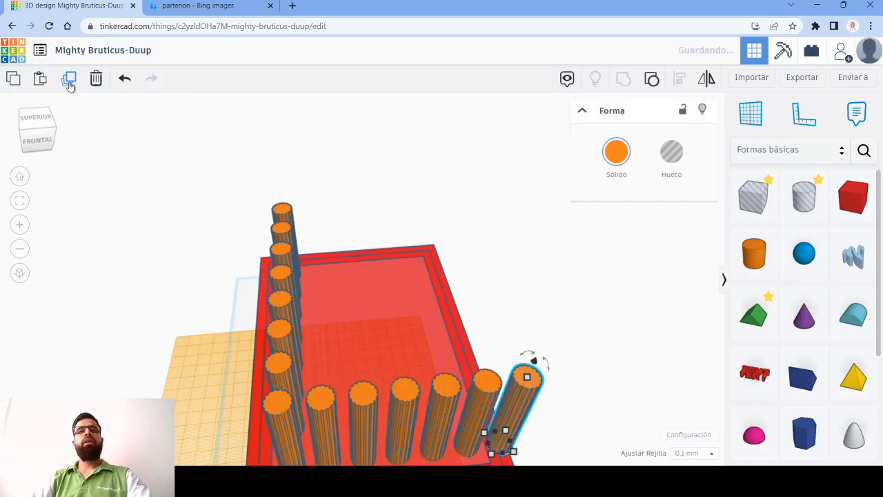
pyautogui.hotkey('ctrl', 'z')
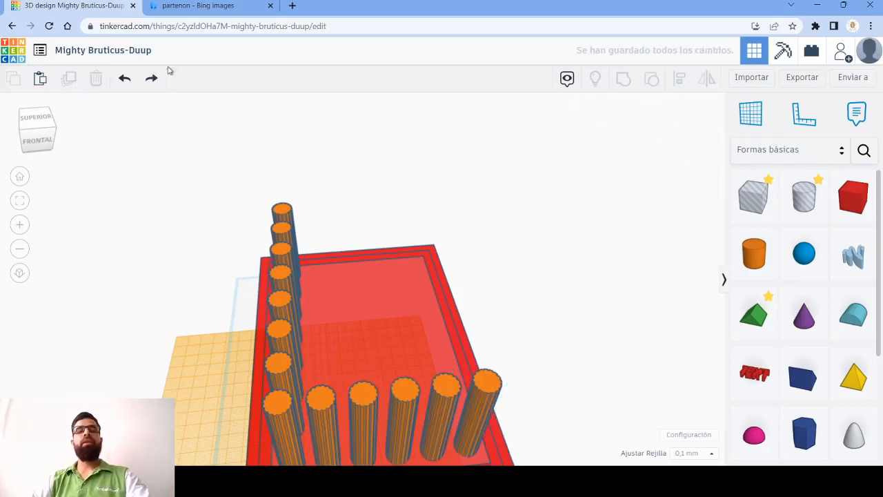
# - Undo the front-row column copies until only the long row of eight columns is left
pyautogui.moveTo(434, 309); pyautogui.dragTo(432, 254, button='right')
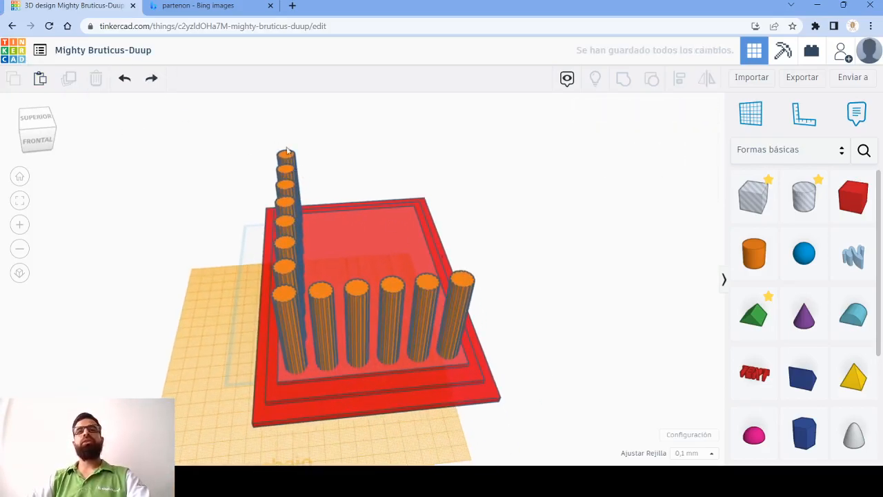
pyautogui.hotkey('ctrl', 'z')
pyautogui.hotkey('ctrl', 'z')
pyautogui.hotkey('ctrl', 'z')
pyautogui.hotkey('ctrl', 'z')
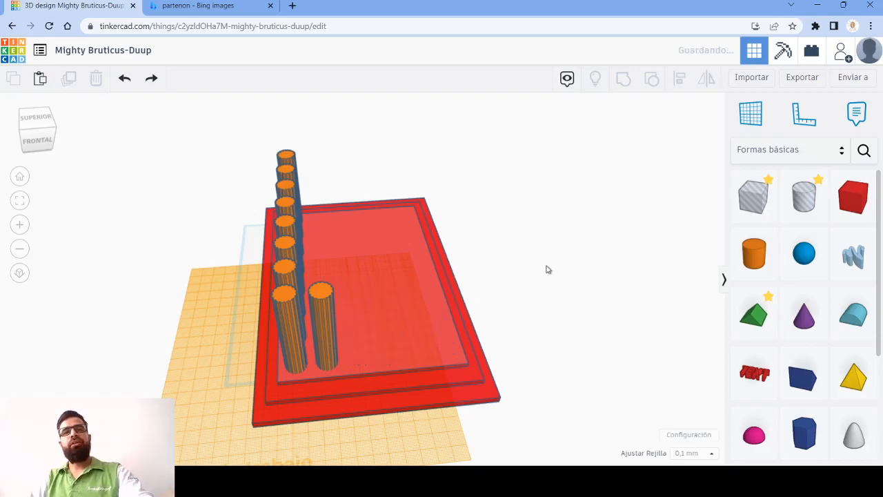
pyautogui.hotkey('ctrl', 'z')
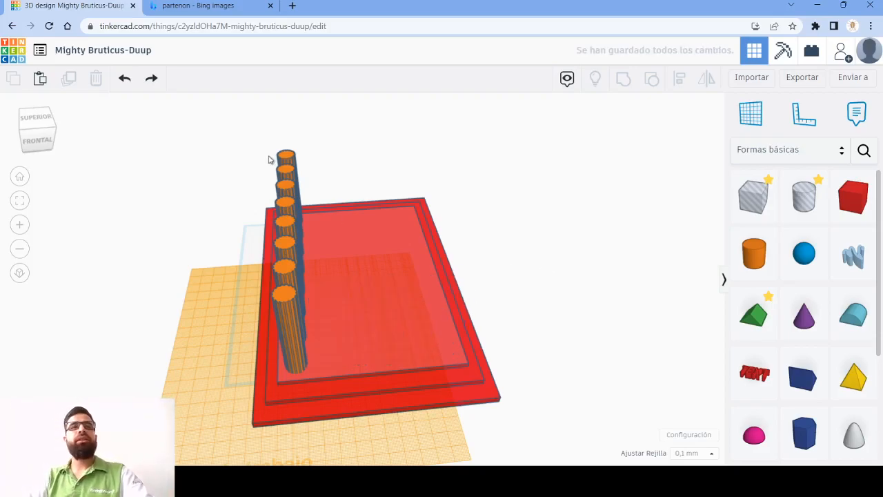
# - Try to duplicate the first and last columns of the long row and shift the copies sideways
pyautogui.click(296, 295)
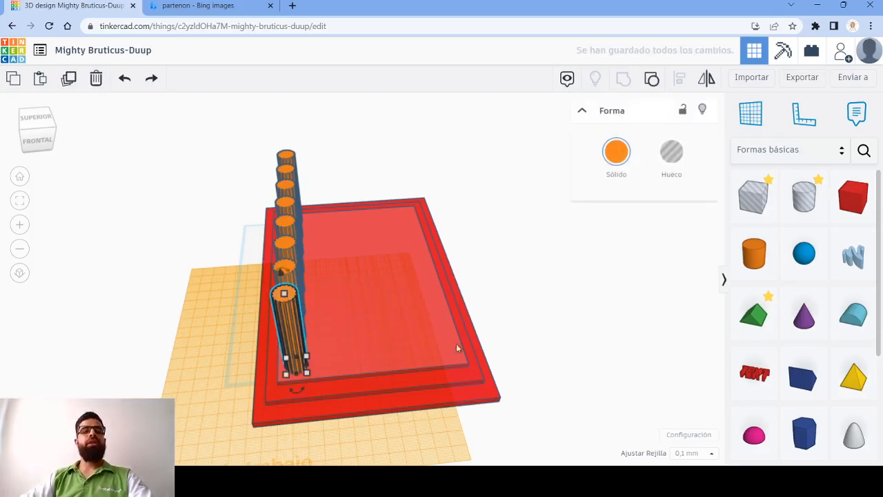
pyautogui.press('Escape')
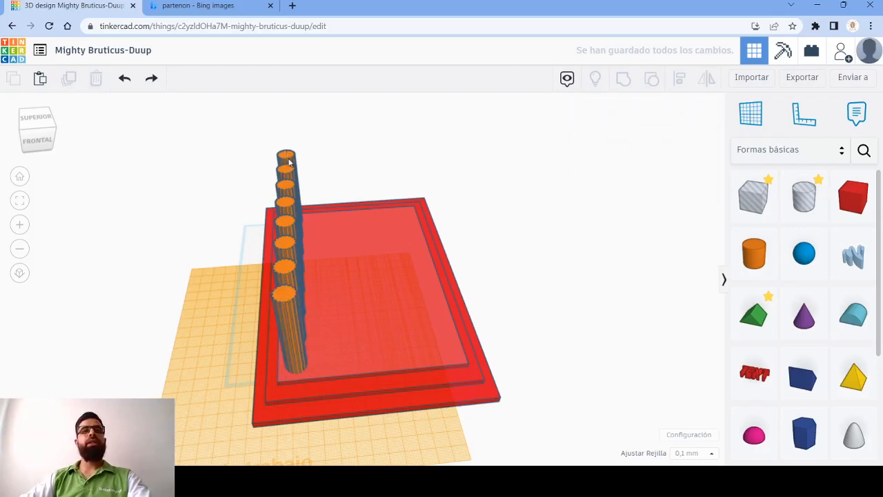
pyautogui.click(288, 314)
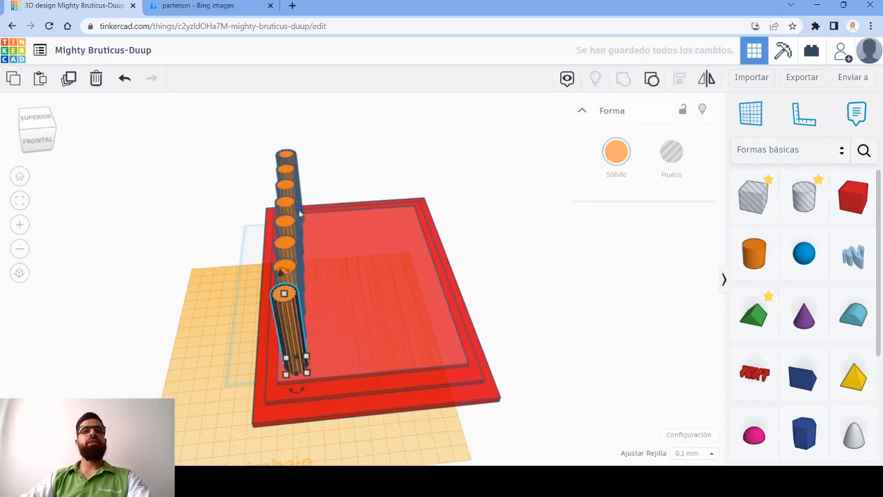
pyautogui.keyDown('shift'); pyautogui.click(288, 159); pyautogui.keyUp('shift')
pyautogui.moveTo(436, 364); pyautogui.dragTo(256, 218, button='right')
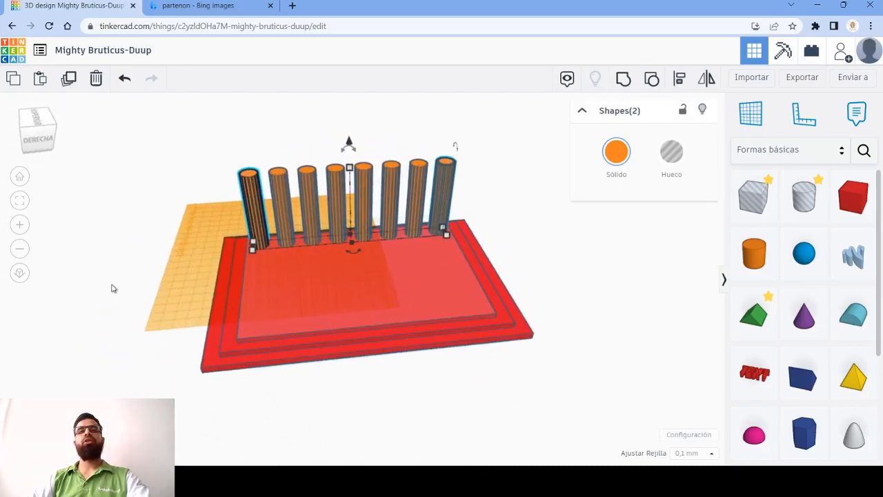
pyautogui.moveTo(155, 311); pyautogui.dragTo(434, 318, button='right')
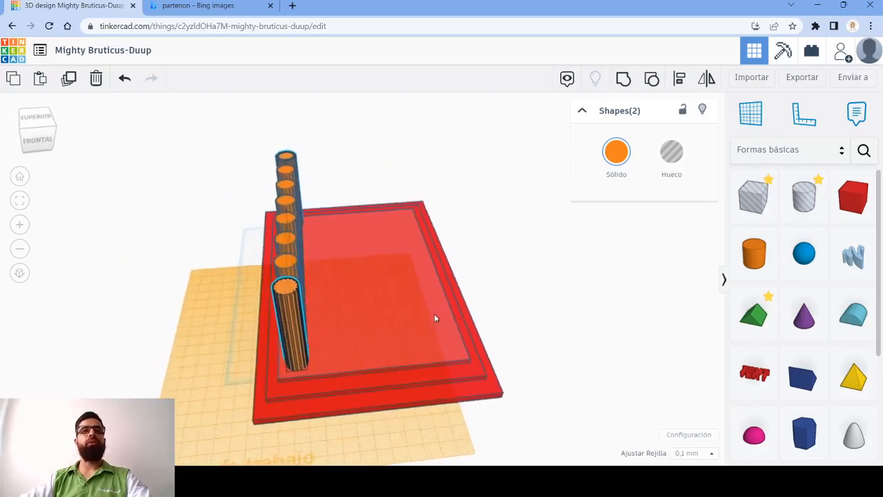
pyautogui.click(68, 79)
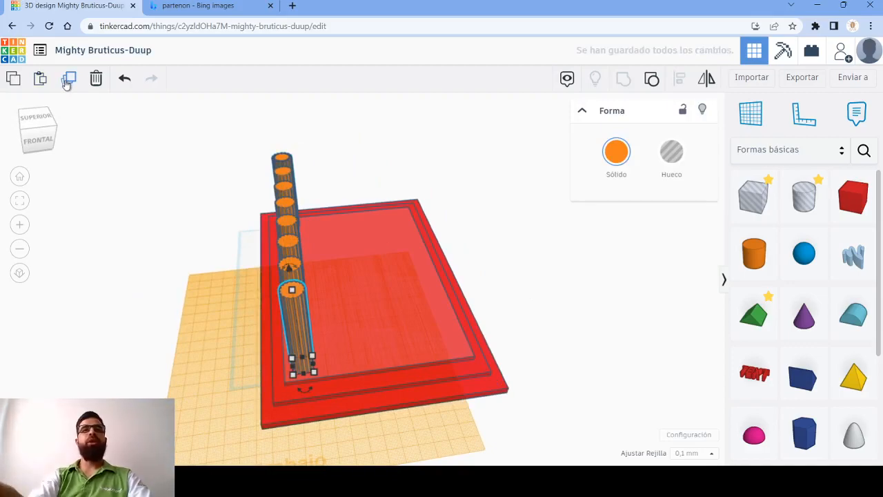
pyautogui.hotkey('shift', 'Right')
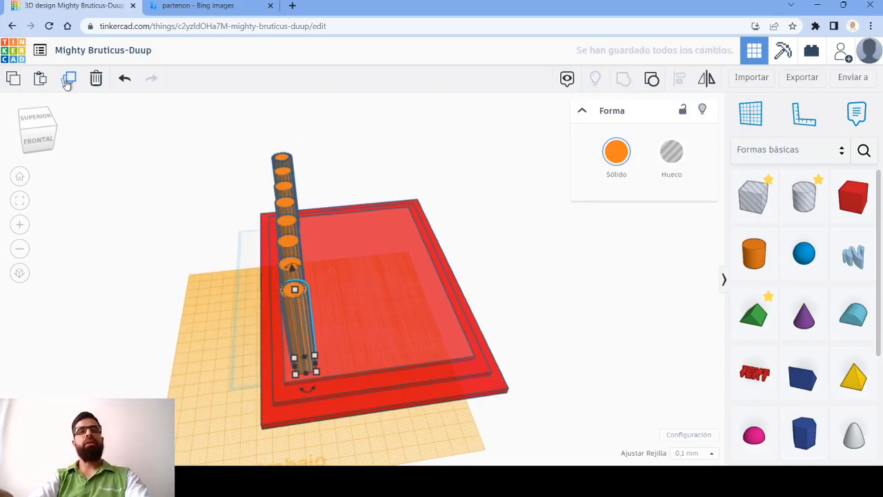
pyautogui.hotkey('ctrl', 'z')
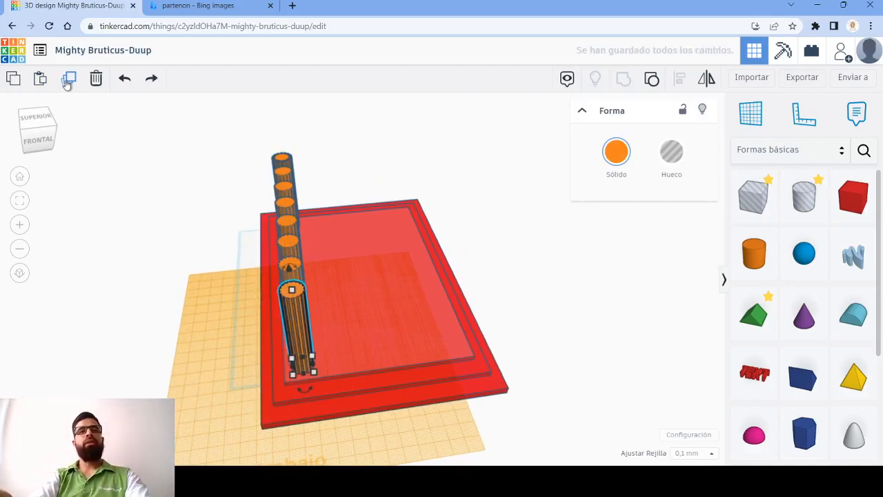
# - Select the first and last columns of the row together, duplicate them, and shift the copies sideways along the short sides
pyautogui.click(192, 131)
pyautogui.click(290, 306)
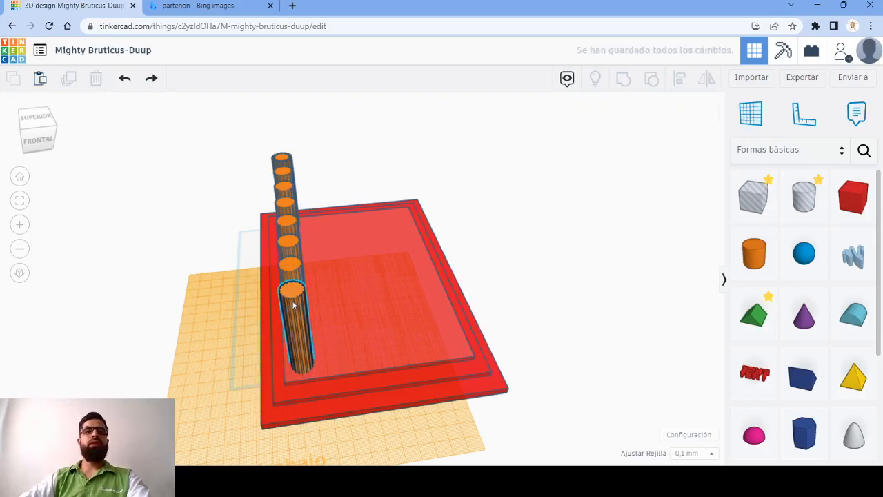
pyautogui.keyDown('shift'); pyautogui.click(278, 155); pyautogui.keyUp('shift')
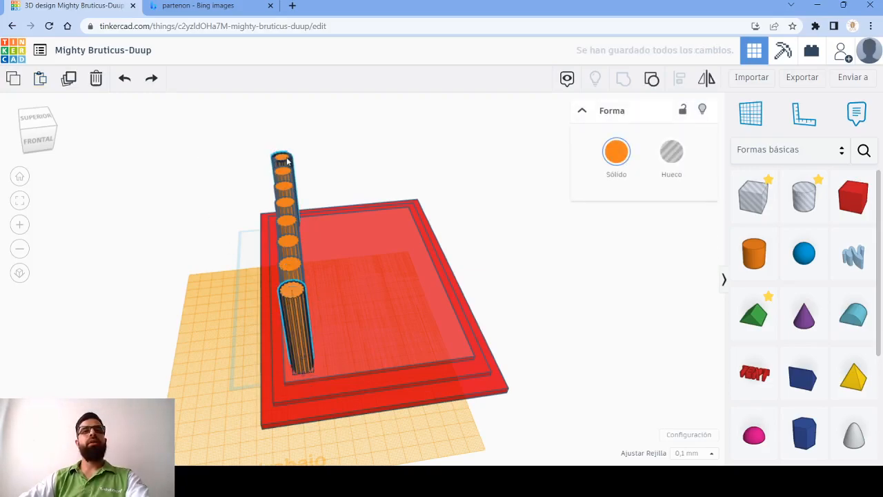
pyautogui.click(69, 82)
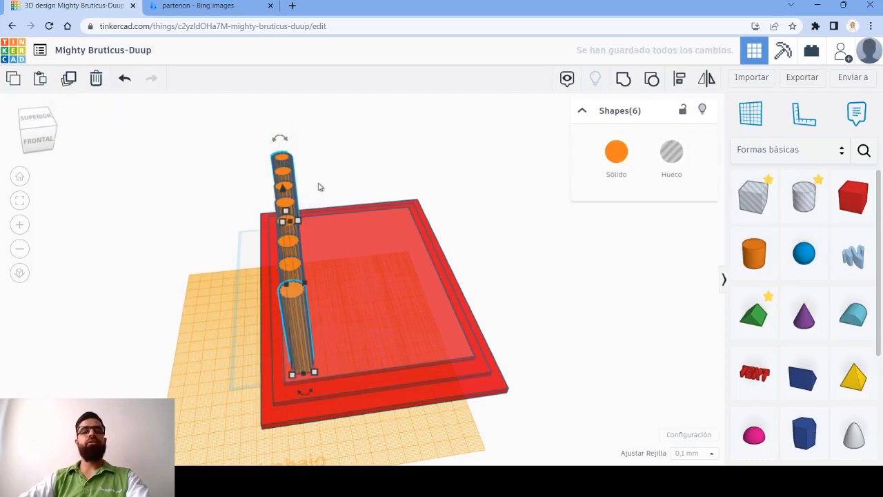
pyautogui.press('Right')
pyautogui.press('Right')
pyautogui.press('Right')
pyautogui.press('Right')
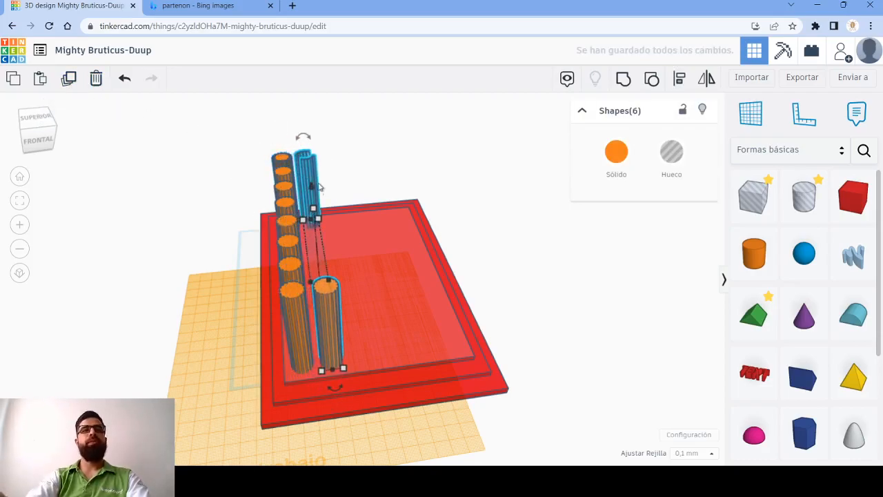
# - Undo the sideways copies of the row's end columns and clear the selection
pyautogui.press('Right')
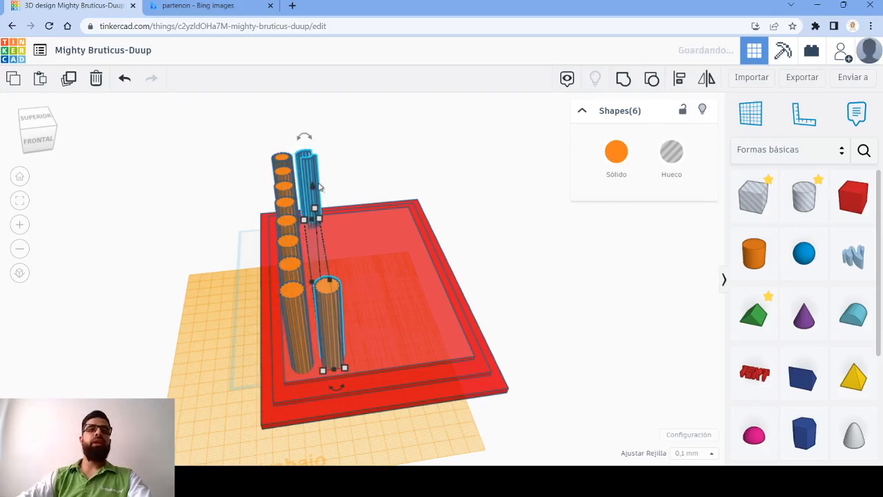
pyautogui.moveTo(435, 278); pyautogui.dragTo(373, 184, button='right')
pyautogui.scroll(5, 497, 198)
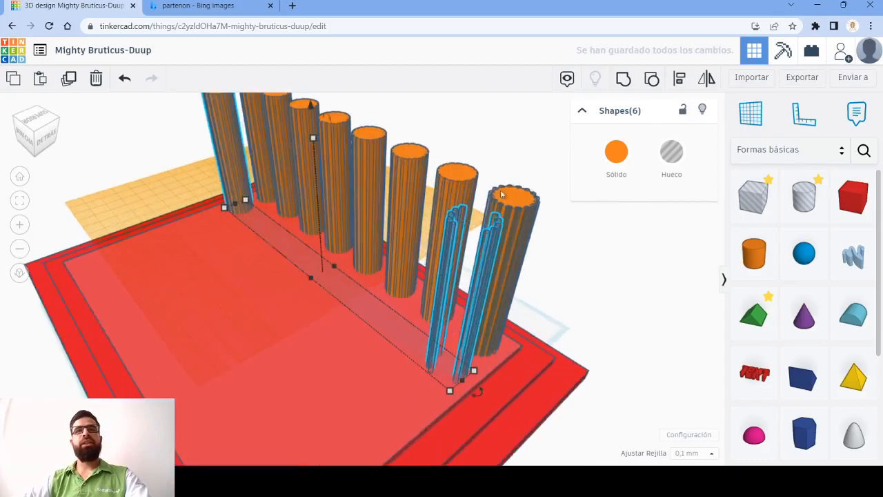
pyautogui.hotkey('ctrl', 'z')
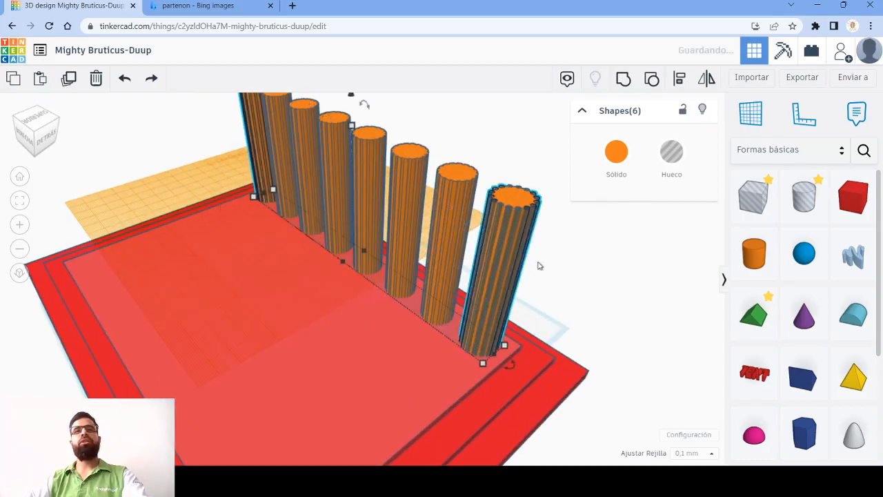
pyautogui.click(551, 267)
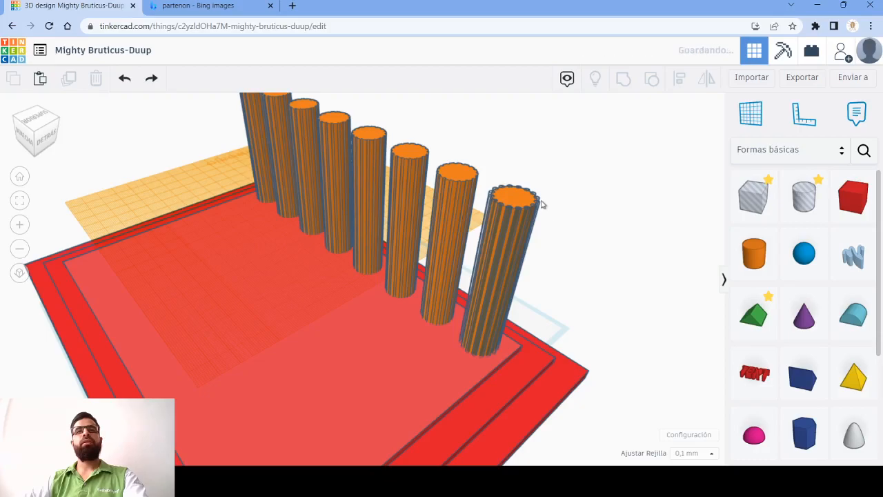
pyautogui.moveTo(442, 269); pyautogui.dragTo(498, 208, button='right')
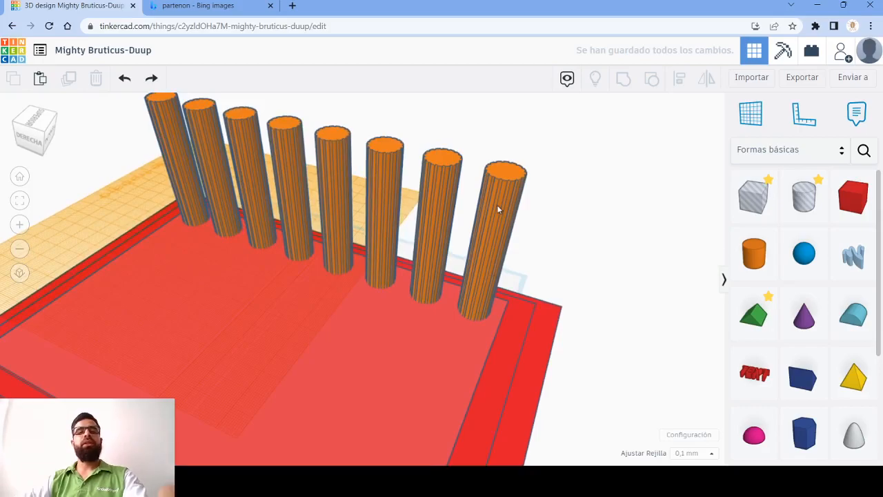
# - Duplicate the two end columns of the long row inward across the base, repeating the offset until each short side has six columns
pyautogui.click(496, 205)
pyautogui.keyDown('shift'); pyautogui.click(170, 150); pyautogui.keyUp('shift')
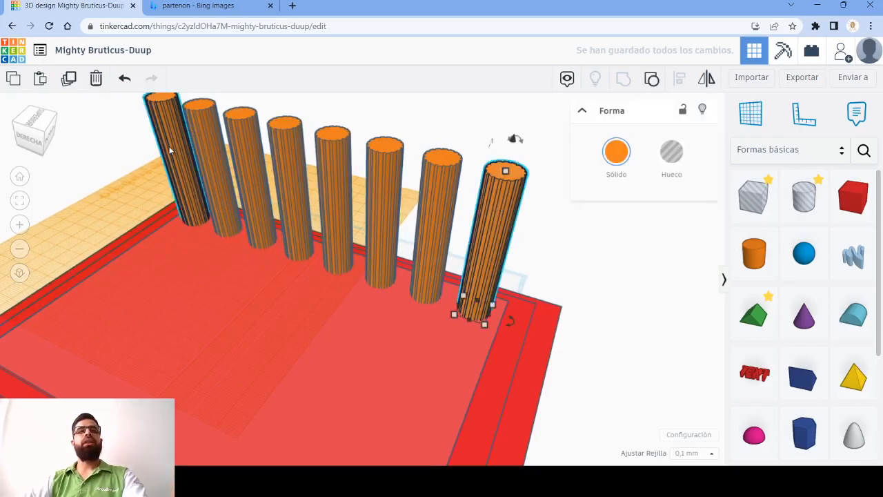
pyautogui.click(69, 79)
pyautogui.hotkey('shift', 'Down')
pyautogui.hotkey('shift', 'Down')
pyautogui.hotkey('shift', 'Down')
pyautogui.hotkey('shift', 'Down')
pyautogui.hotkey('shift', 'Down')
pyautogui.hotkey('shift', 'Down')
pyautogui.hotkey('shift', 'Down')
pyautogui.hotkey('shift', 'Down')
pyautogui.hotkey('shift', 'Down')
pyautogui.hotkey('shift', 'Down')
pyautogui.hotkey('shift', 'Down')
pyautogui.hotkey('shift', 'Down')
pyautogui.hotkey('shift', 'Down')
pyautogui.hotkey('shift', 'Down')
pyautogui.hotkey('shift', 'Down')
pyautogui.hotkey('shift', 'Down')
pyautogui.hotkey('shift', 'Down')
pyautogui.hotkey('shift', 'Down')
pyautogui.hotkey('shift', 'Down')
pyautogui.hotkey('shift', 'Down')
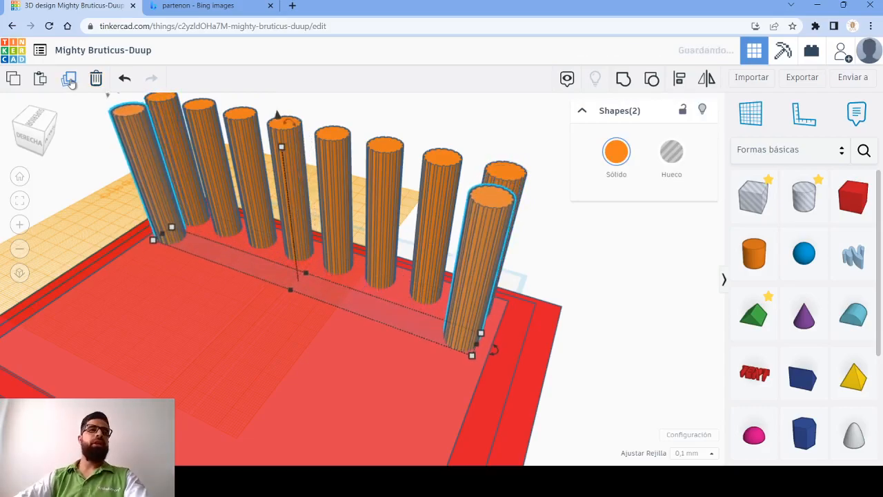
pyautogui.click(69, 79)
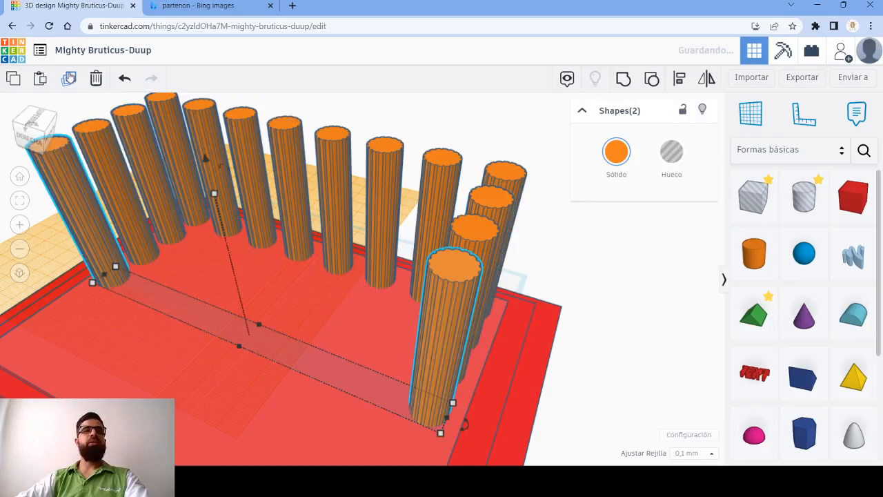
pyautogui.click(69, 78)
pyautogui.scroll(-4, 276, 255)
pyautogui.moveTo(190, 293); pyautogui.dragTo(270, 272, button='middle')
pyautogui.moveTo(230, 295)
pyautogui.mouseDown(button='right')
pyautogui.moveTo(450, 284)
pyautogui.moveTo(564, 312)
pyautogui.moveTo(230, 312)
pyautogui.mouseUp(button='right')
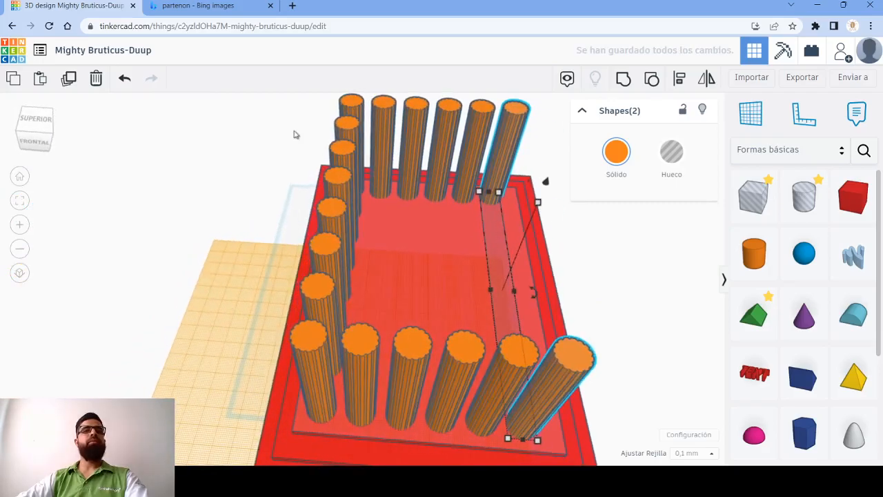
# - Duplicate the six middle columns of the long row and move the copies across the base to form the opposite long side
pyautogui.moveTo(423, 259); pyautogui.dragTo(215, 131, button='right')
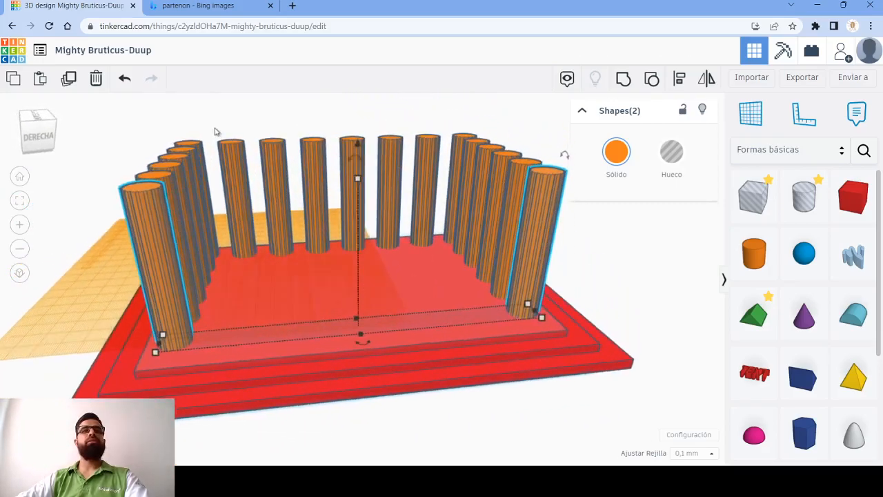
pyautogui.click(428, 181)
pyautogui.moveTo(108, 173); pyautogui.dragTo(257, 195, button='right')
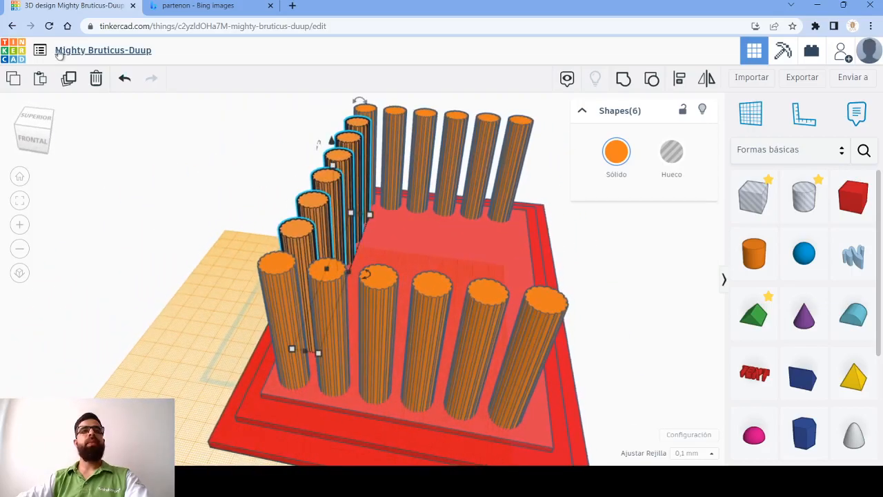
pyautogui.click(69, 81)
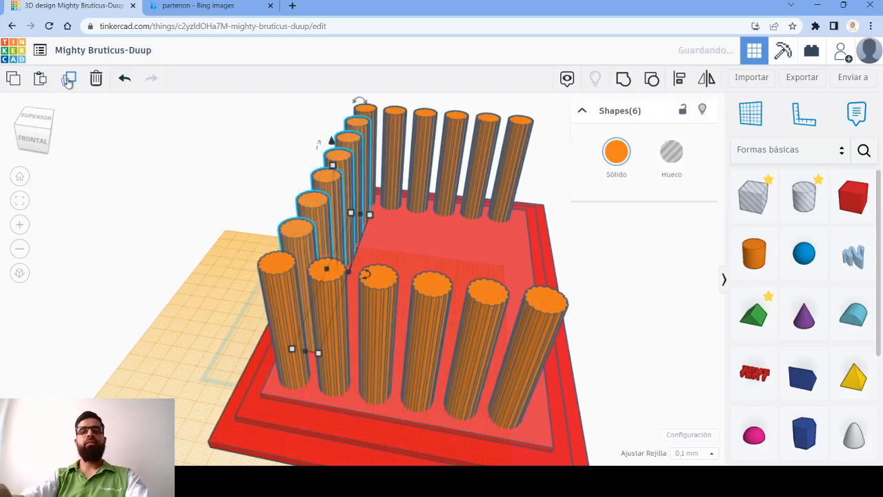
pyautogui.hotkey('shift', 'Right')
pyautogui.hotkey('shift', 'Right')
pyautogui.hotkey('shift', 'Right')
pyautogui.hotkey('shift', 'Right')
pyautogui.hotkey('shift', 'Right')
pyautogui.hotkey('shift', 'Right')
pyautogui.hotkey('shift', 'Right')
pyautogui.hotkey('shift', 'Right')
pyautogui.hotkey('shift', 'Right')
pyautogui.hotkey('shift', 'Right')
pyautogui.hotkey('shift', 'Right')
pyautogui.hotkey('shift', 'Right')
pyautogui.hotkey('shift', 'Right')
pyautogui.hotkey('shift', 'Right')
pyautogui.hotkey('shift', 'Right')
pyautogui.hotkey('shift', 'Right')
pyautogui.hotkey('shift', 'Right')
pyautogui.hotkey('shift', 'Right')
pyautogui.hotkey('shift', 'Right')
pyautogui.hotkey('shift', 'Right')
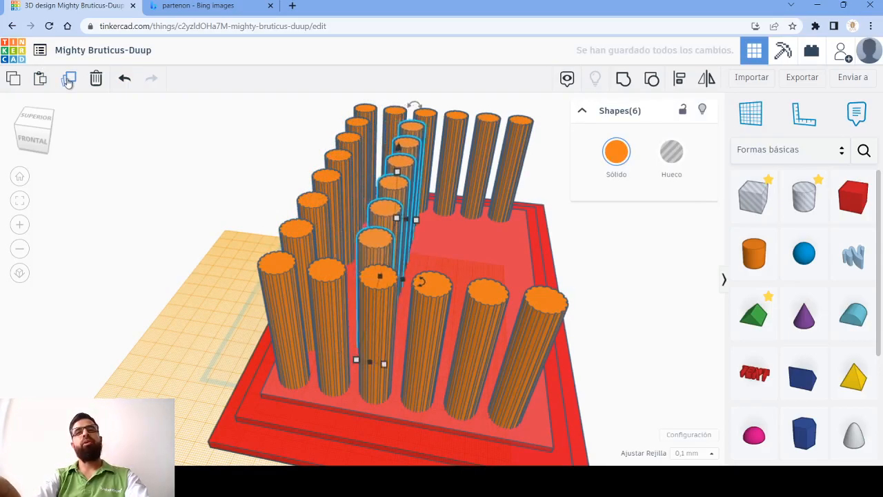
pyautogui.hotkey('shift', 'Right')
pyautogui.hotkey('shift', 'Right')
pyautogui.hotkey('shift', 'Right')
pyautogui.hotkey('shift', 'Right')
pyautogui.hotkey('shift', 'Right')
pyautogui.hotkey('shift', 'Right')
pyautogui.hotkey('shift', 'Right')
pyautogui.hotkey('shift', 'Right')
pyautogui.hotkey('shift', 'Right')
pyautogui.hotkey('shift', 'Right')
pyautogui.hotkey('shift', 'Right')
pyautogui.hotkey('shift', 'Right')
pyautogui.hotkey('shift', 'Right')
pyautogui.hotkey('shift', 'Right')
pyautogui.hotkey('shift', 'Right')
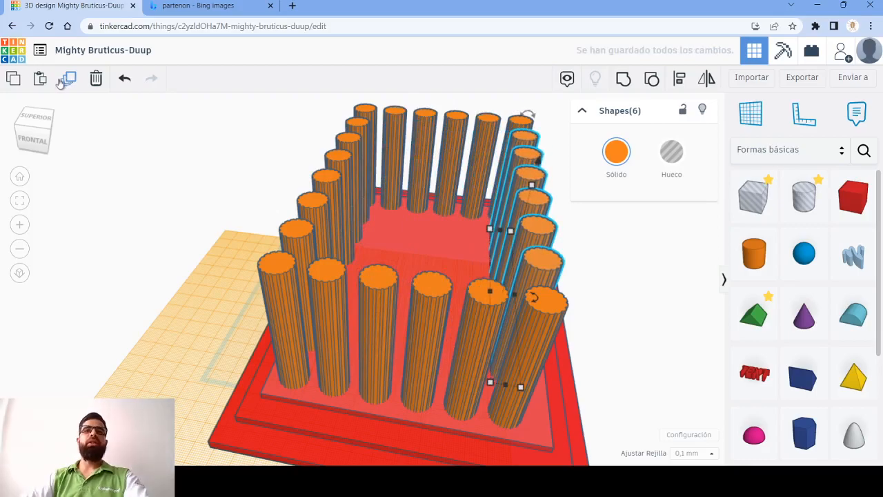
# - Narrow the stepped base from its open long side to about 165.9 mm wide
pyautogui.moveTo(608, 311); pyautogui.dragTo(574, 288, button='right')
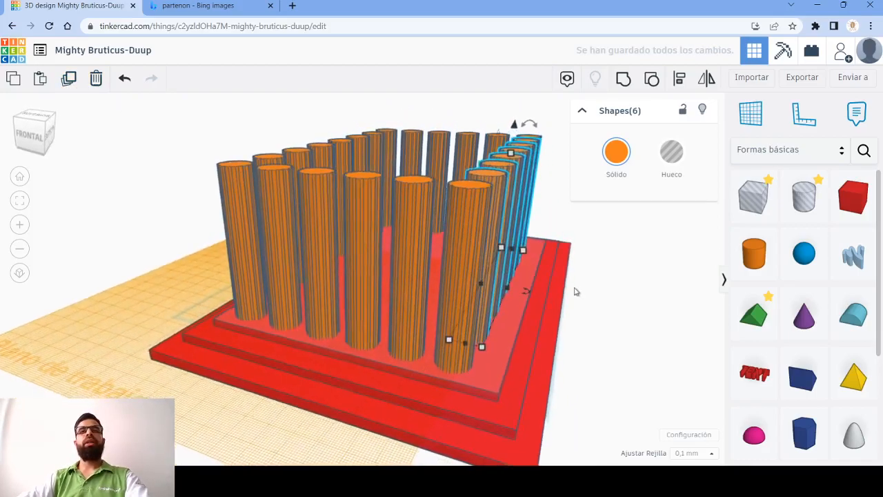
pyautogui.scroll(-3, 573, 302)
pyautogui.moveTo(567, 322); pyautogui.dragTo(527, 363, button='right')
pyautogui.click(526, 363)
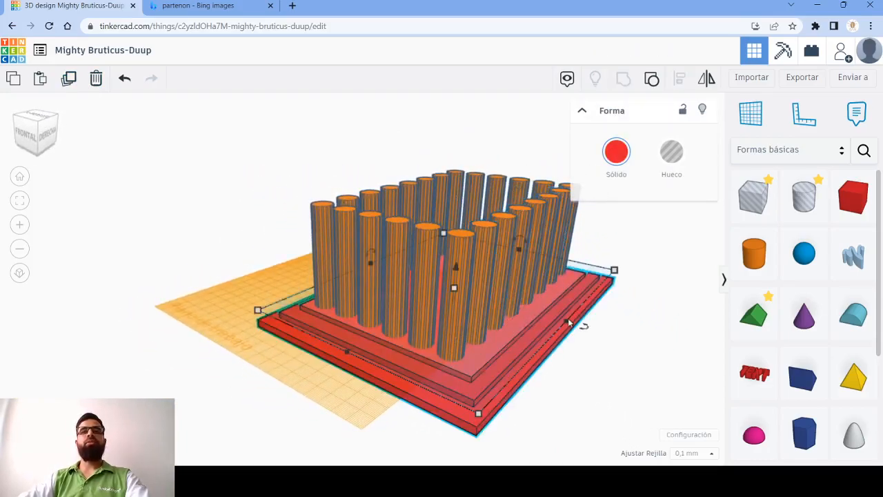
pyautogui.moveTo(565, 320); pyautogui.dragTo(559, 324)
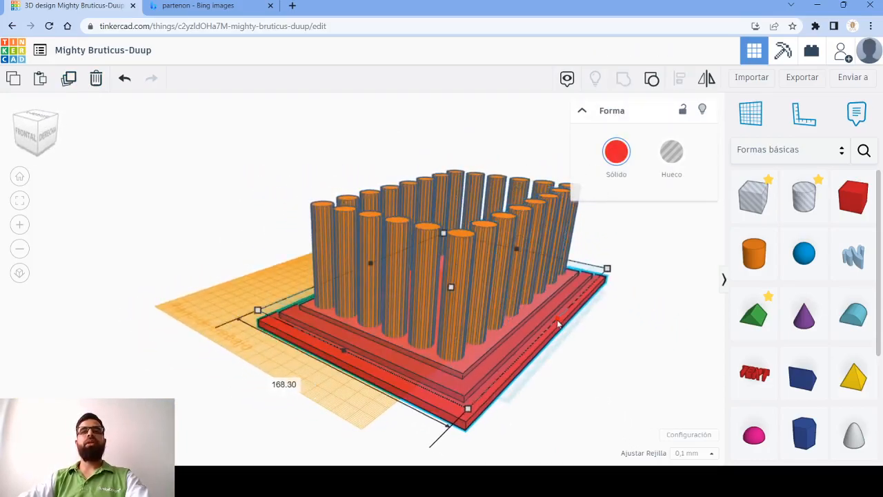
pyautogui.click(596, 367)
pyautogui.moveTo(595, 367); pyautogui.dragTo(434, 371, button='right')
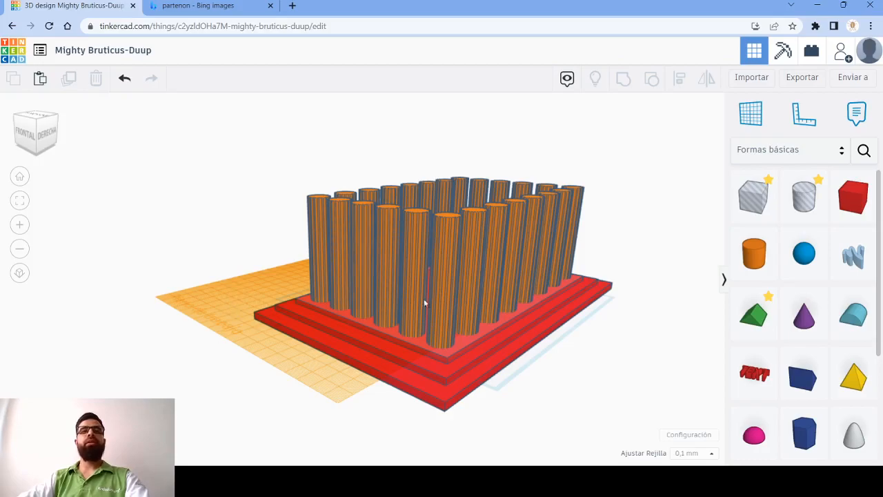
# - Set the workplane on top of the front corner column and add a Roof shape beside the columns
pyautogui.click(450, 218)
pyautogui.click(755, 318)
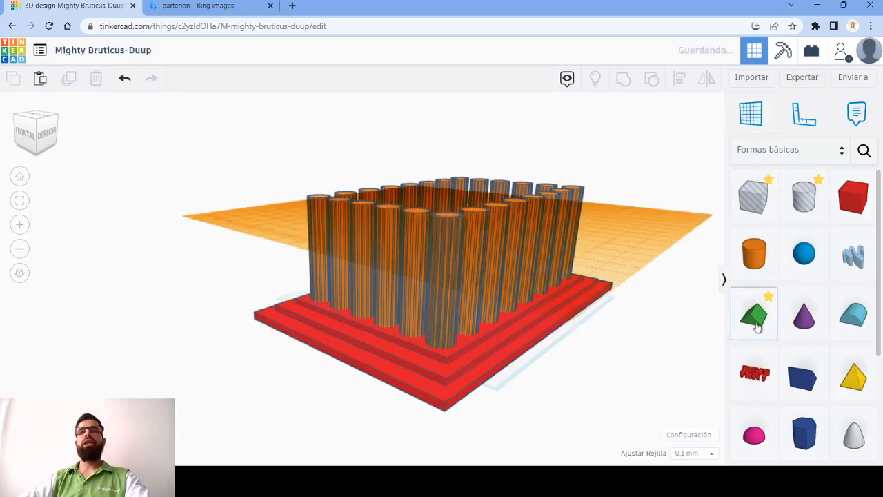
pyautogui.click(302, 216)
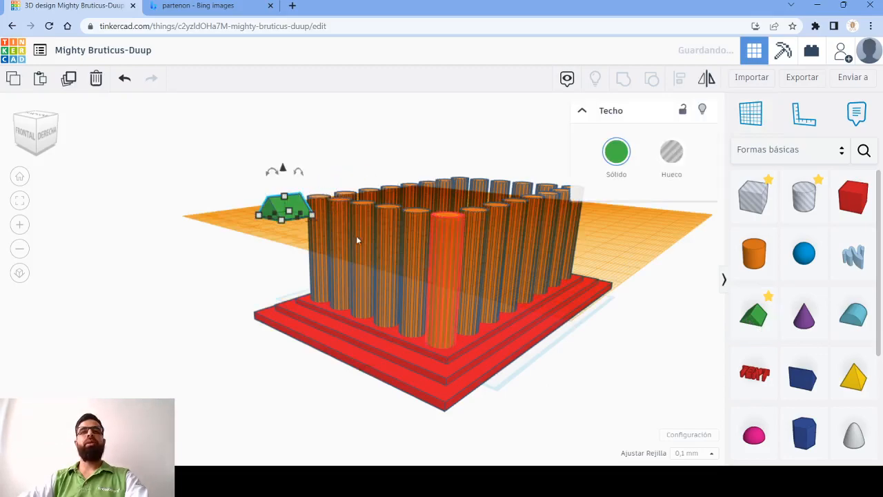
pyautogui.click(490, 405)
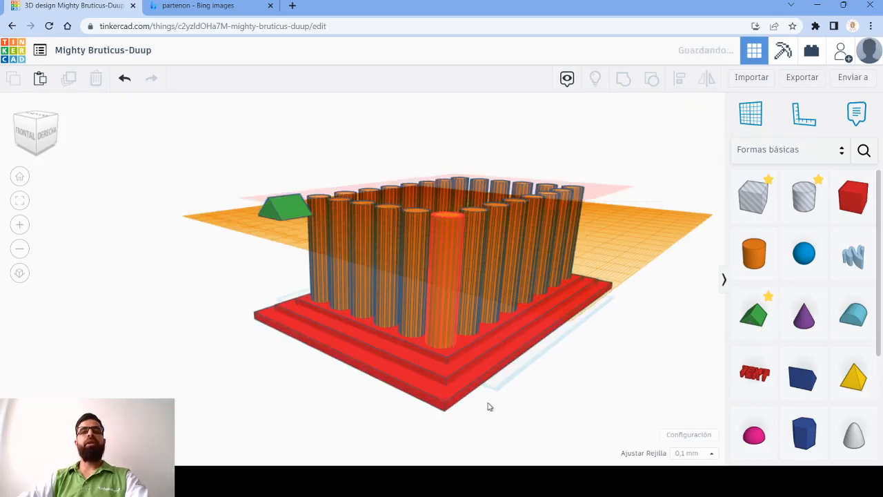
pyautogui.click(459, 374)
pyautogui.moveTo(445, 379)
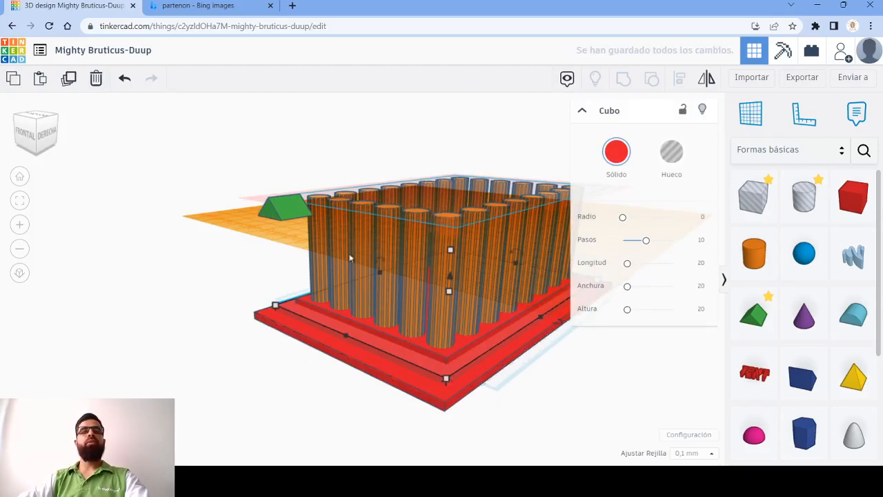
# - Set the roof's footprint to 140 mm by 220 mm
pyautogui.click(287, 210)
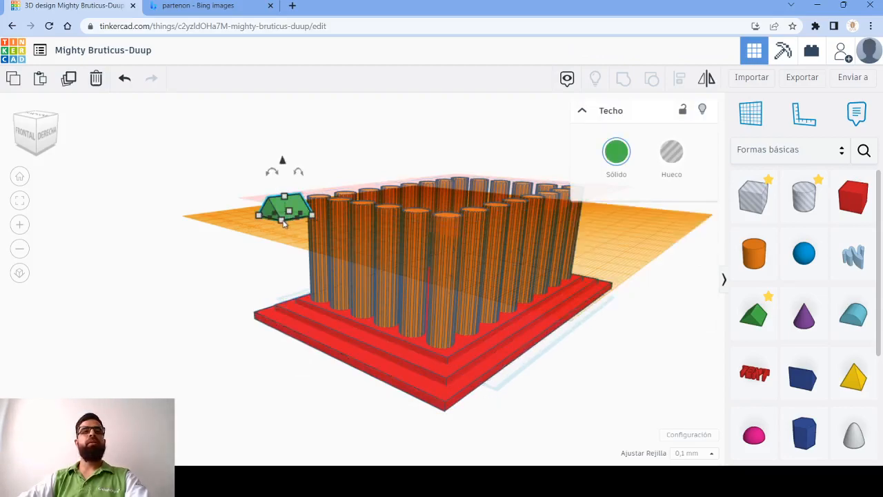
pyautogui.write('14')
pyautogui.press('Return')
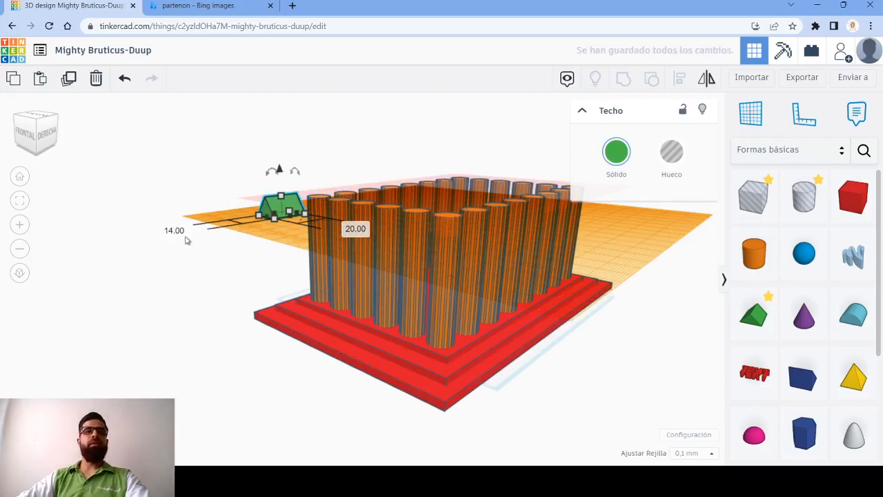
pyautogui.write('140')
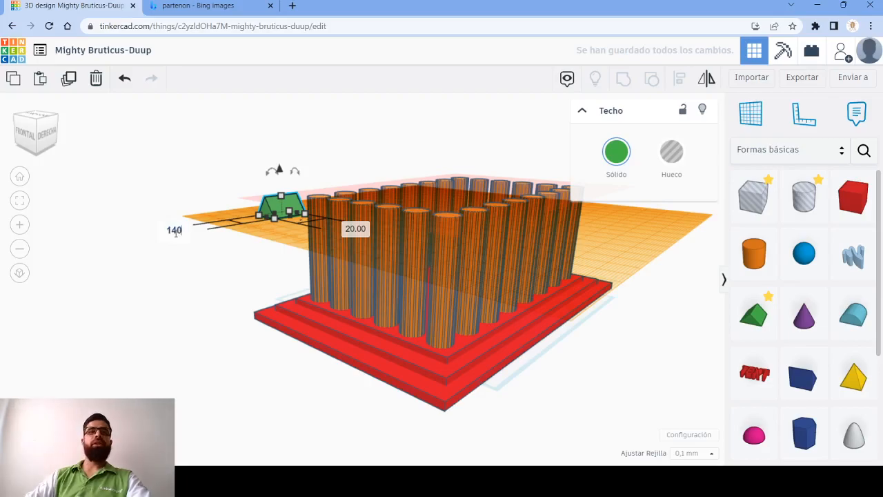
pyautogui.press('Return')
pyautogui.click(642, 286)
pyautogui.write('220')
pyautogui.press('Return')
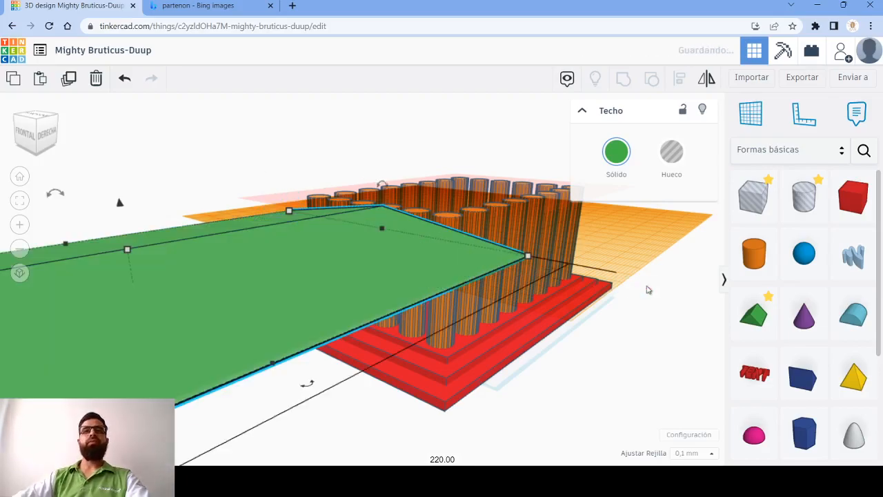
# - Select the stepped base with all its columns, leaving out the roof, and group them into one shape
pyautogui.moveTo(647, 288); pyautogui.dragTo(398, 369, button='right')
pyautogui.moveTo(370, 253); pyautogui.dragTo(370, 235)
pyautogui.click(530, 336)
pyautogui.moveTo(508, 384); pyautogui.dragTo(270, 188, button='right')
pyautogui.moveTo(269, 187); pyautogui.dragTo(572, 391)
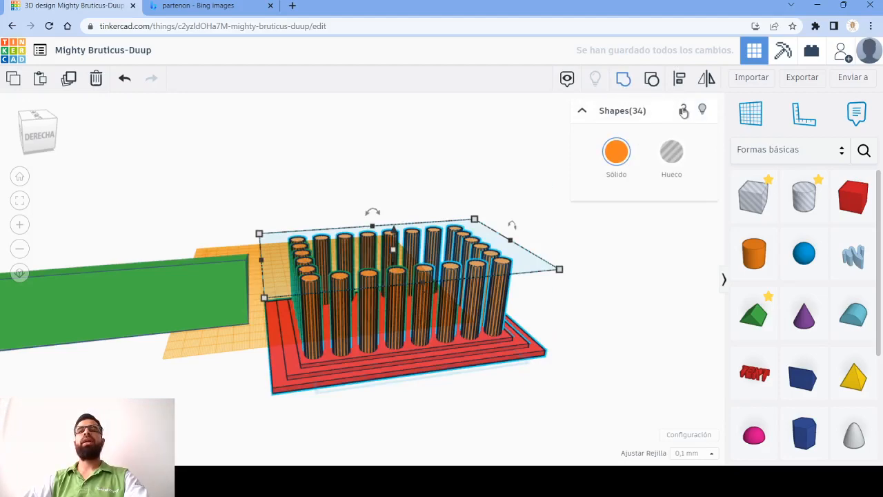
pyautogui.hotkey('ctrl', 'g')
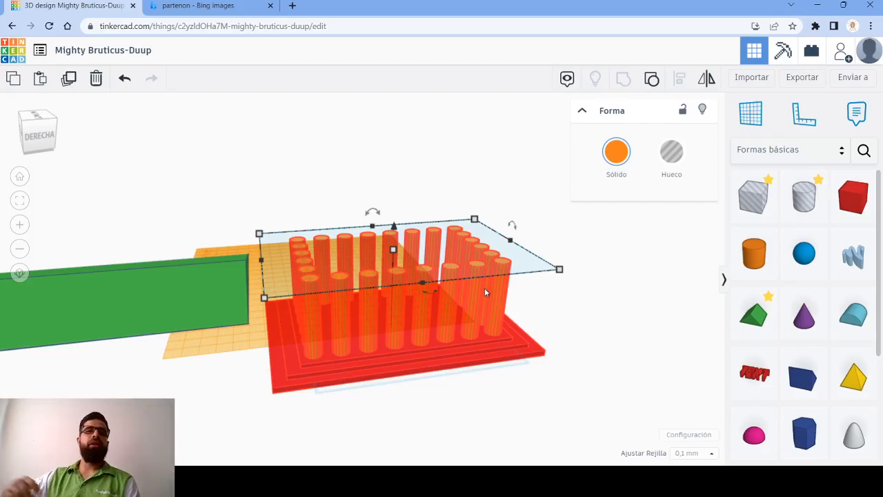
# - Examine the grouped base and columns from several sides
pyautogui.click(645, 276)
pyautogui.moveTo(535, 327); pyautogui.dragTo(420, 231, button='right')
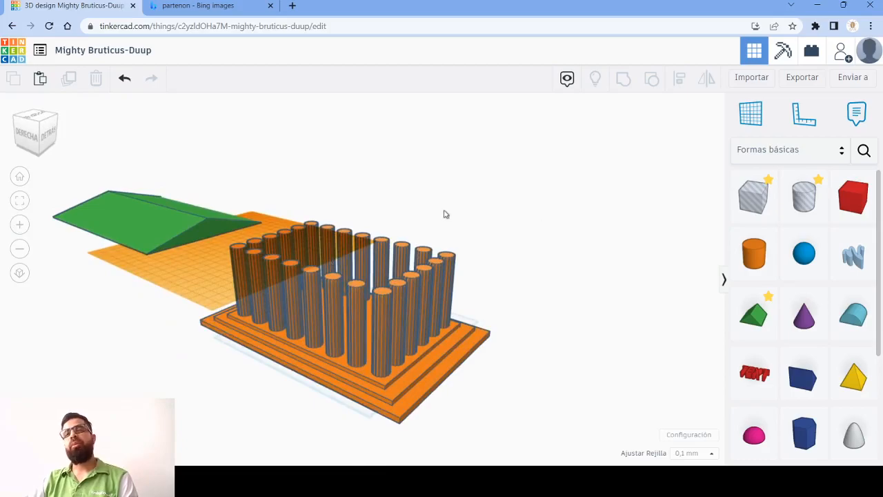
pyautogui.click(448, 274)
pyautogui.click(550, 315)
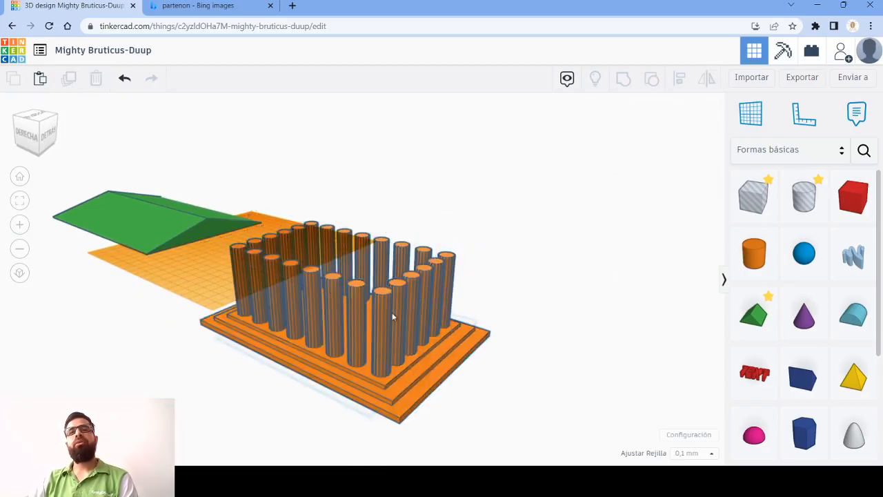
pyautogui.click(391, 312)
pyautogui.click(599, 323)
pyautogui.click(428, 326)
pyautogui.moveTo(249, 364); pyautogui.dragTo(388, 340, button='right')
pyautogui.scroll(-3, 388, 340)
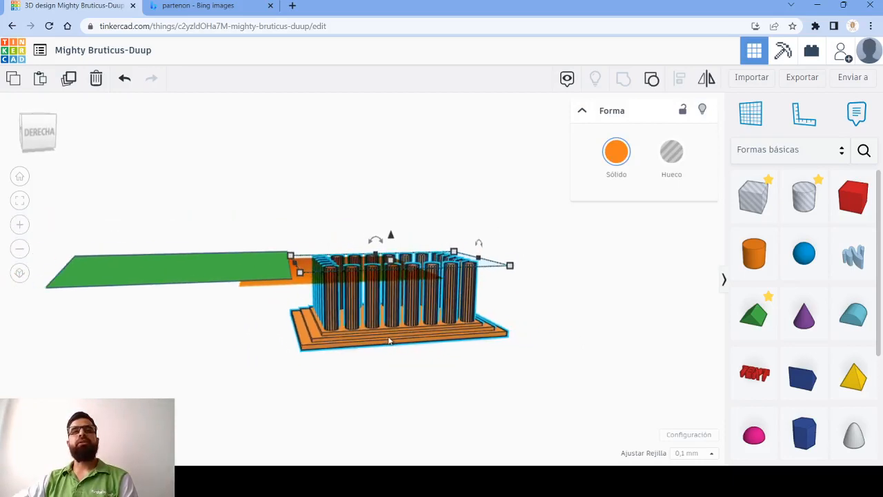
pyautogui.click(390, 348)
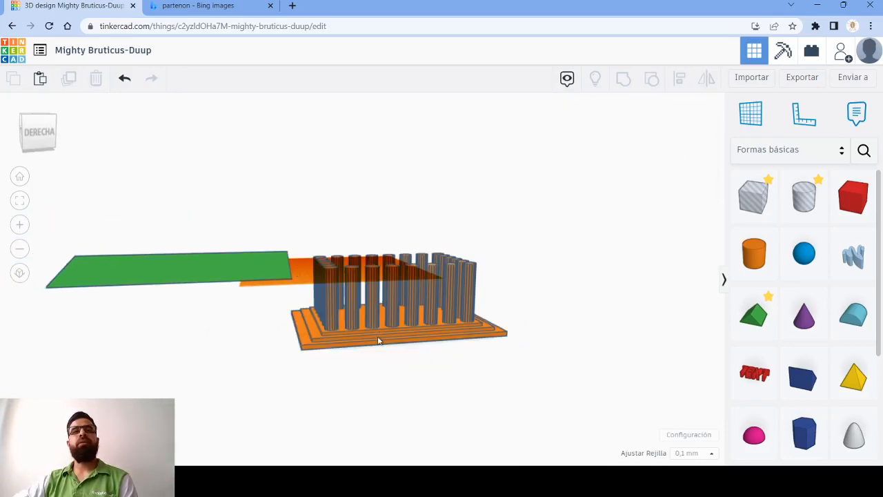
# - Undo the grouping of the base and columns
pyautogui.hotkey('ctrl', 'z')
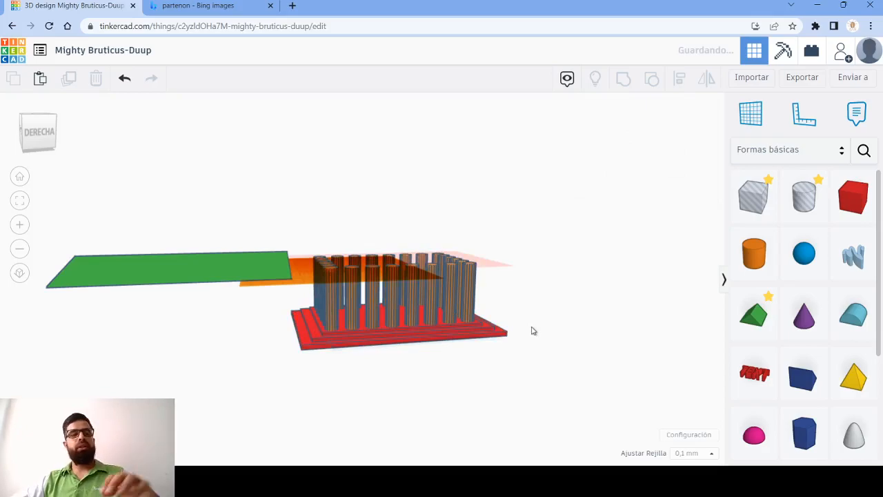
pyautogui.hotkey('ctrl', 'z')
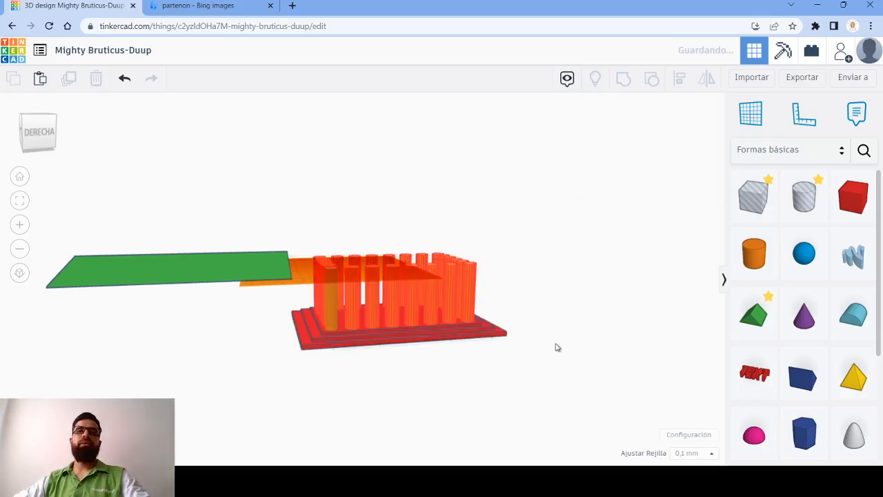
pyautogui.moveTo(573, 307); pyautogui.dragTo(531, 335, button='right')
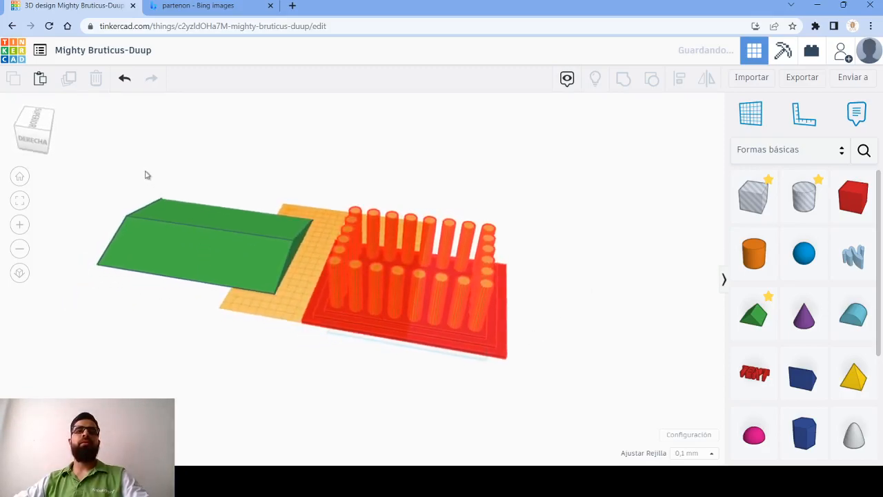
# - Examine the roof and columns from several angles and compare their proportions with the Parthenon reference photo
pyautogui.moveTo(115, 158); pyautogui.dragTo(325, 327)
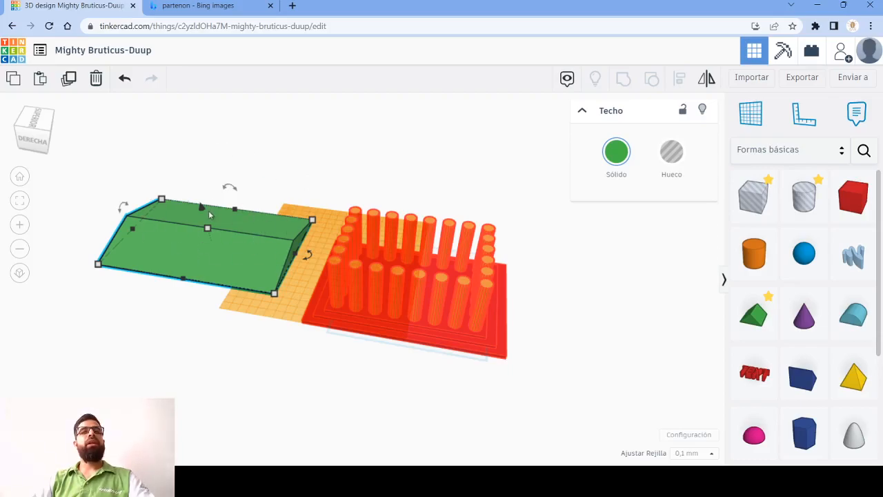
pyautogui.click(549, 235)
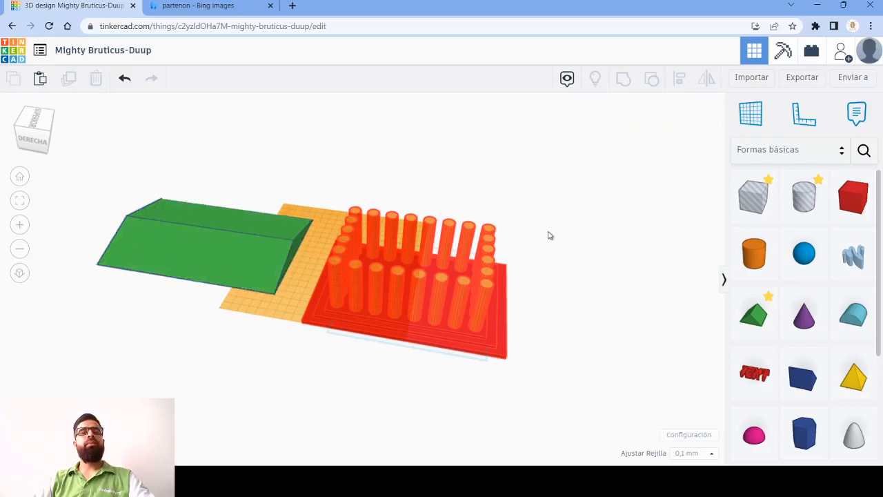
pyautogui.moveTo(525, 311); pyautogui.dragTo(582, 251, button='right')
pyautogui.moveTo(118, 220); pyautogui.dragTo(321, 290, button='right')
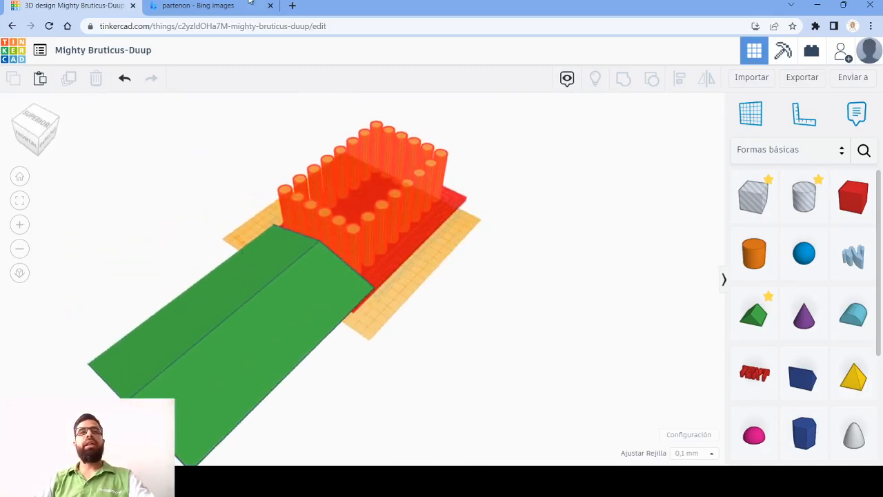
pyautogui.click(177, 6)
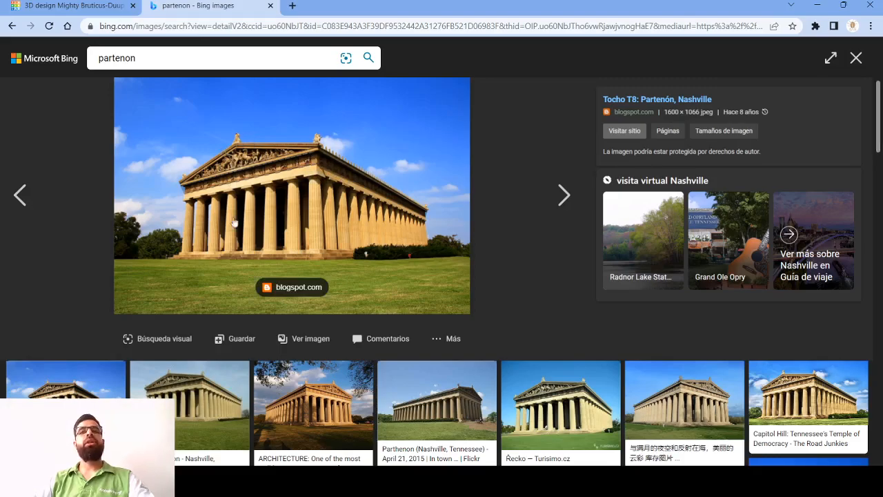
pyautogui.click(90, 6)
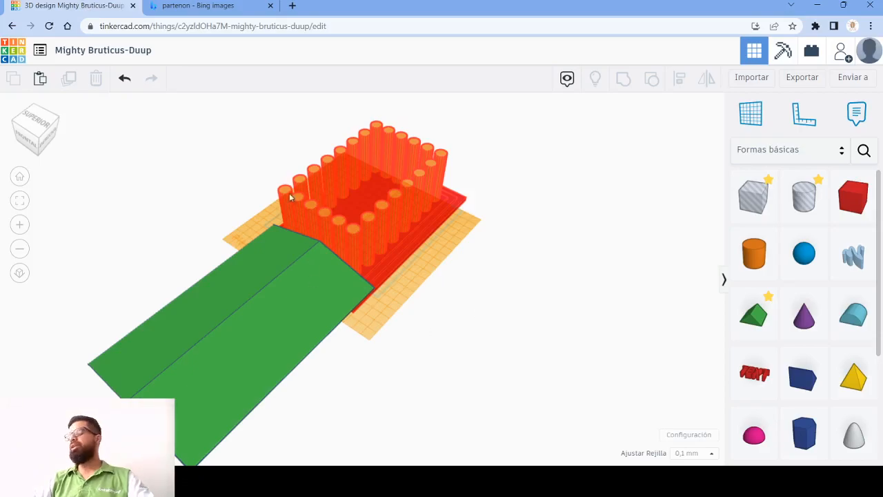
pyautogui.moveTo(213, 146); pyautogui.dragTo(508, 323)
pyautogui.moveTo(449, 345); pyautogui.dragTo(430, 301, button='right')
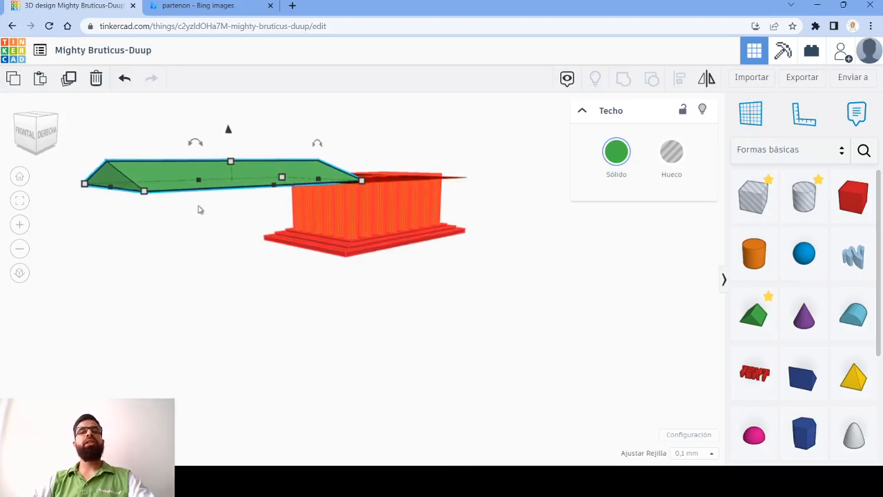
pyautogui.click(198, 5)
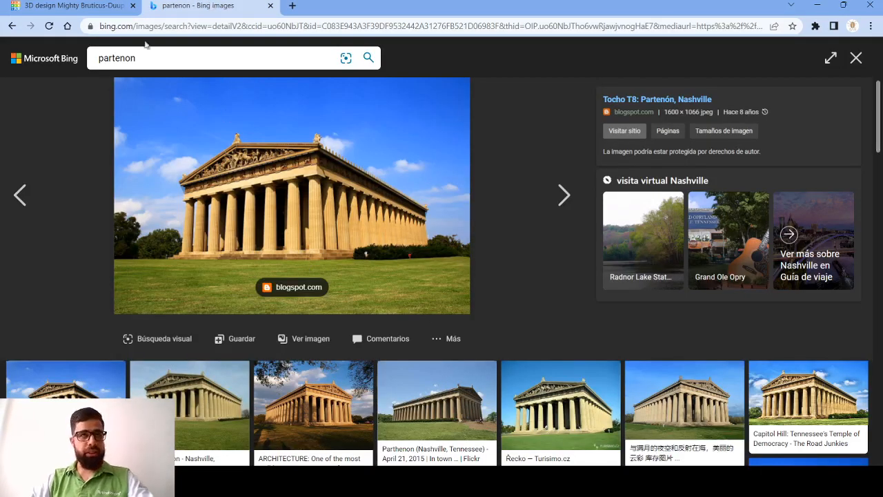
pyautogui.click(71, 4)
# - Enlarge the roof's footprint slightly by moving one of its base corners outward
pyautogui.click(378, 324)
pyautogui.moveTo(378, 323); pyautogui.dragTo(521, 318, button='right')
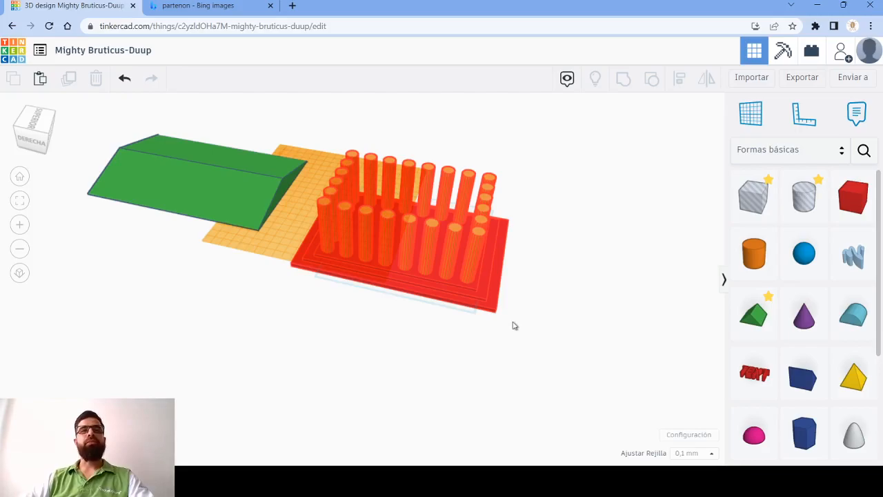
pyautogui.click(260, 216)
pyautogui.moveTo(307, 161); pyautogui.dragTo(318, 146)
# - Select the roof together with the columned base and align them so the roof is centred over it in both horizontal directions
pyautogui.click(487, 202)
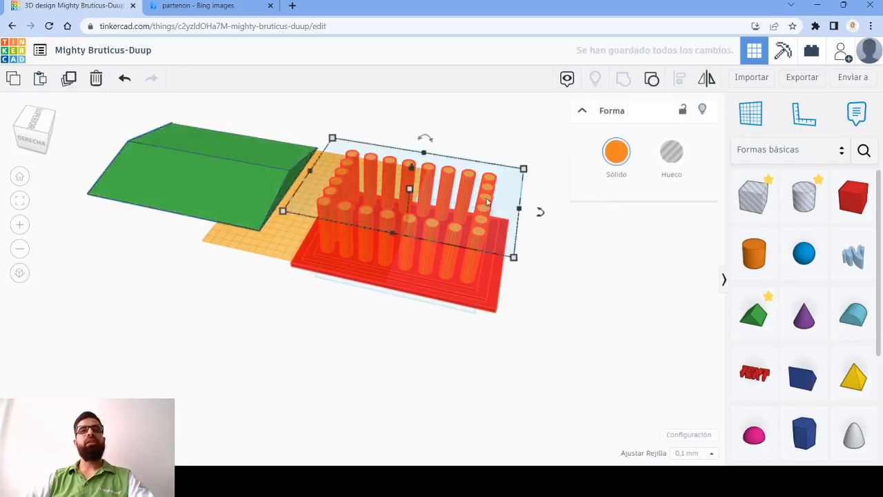
pyautogui.click(605, 257)
pyautogui.click(337, 205)
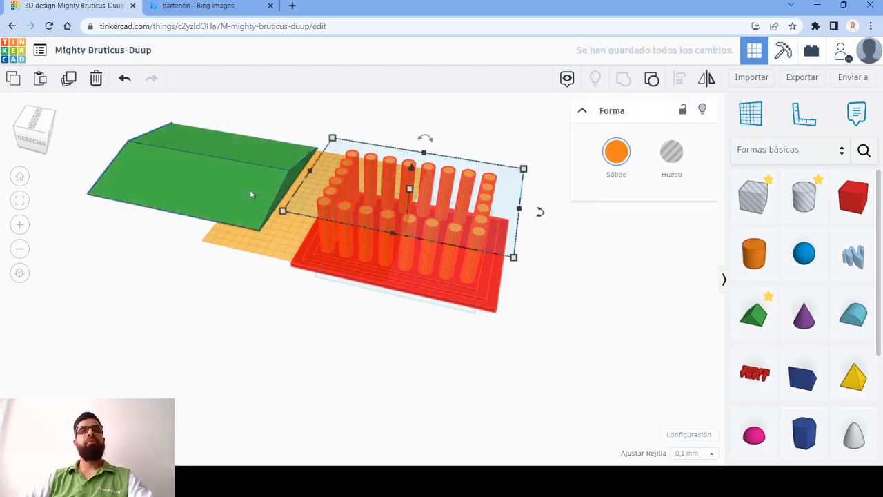
pyautogui.moveTo(250, 118); pyautogui.dragTo(185, 315)
pyautogui.moveTo(329, 359); pyautogui.dragTo(222, 150)
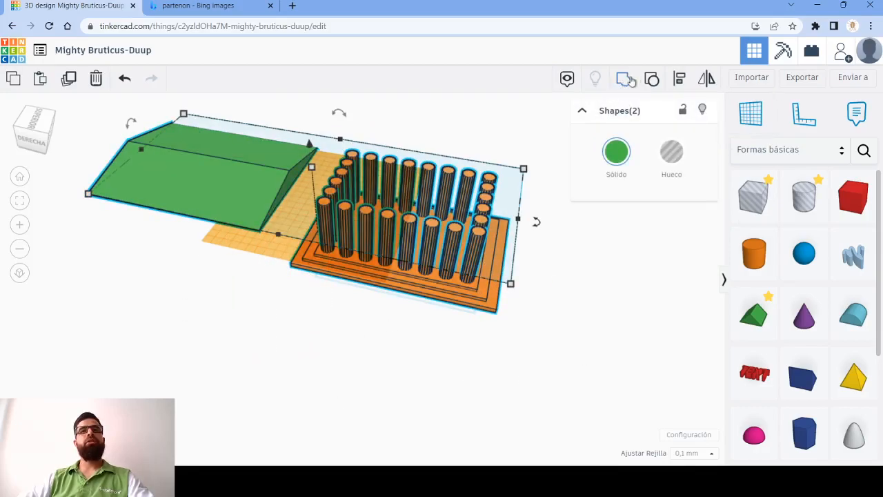
pyautogui.press('l')
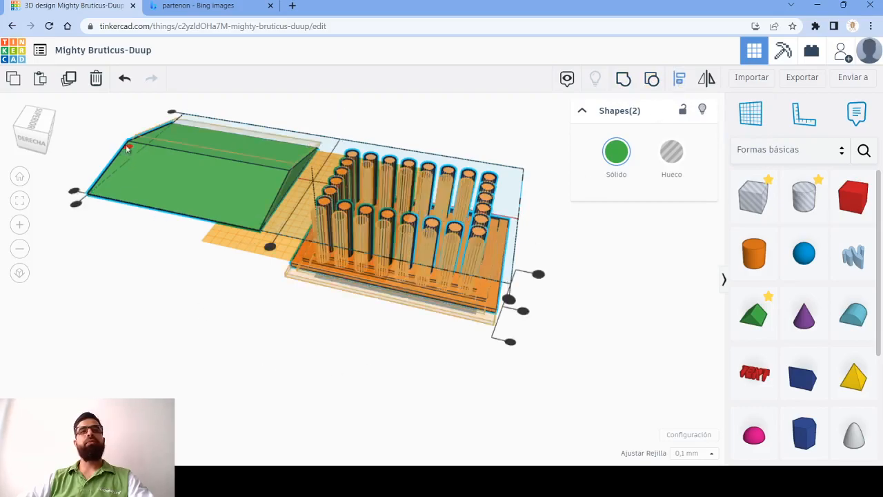
pyautogui.click(128, 148)
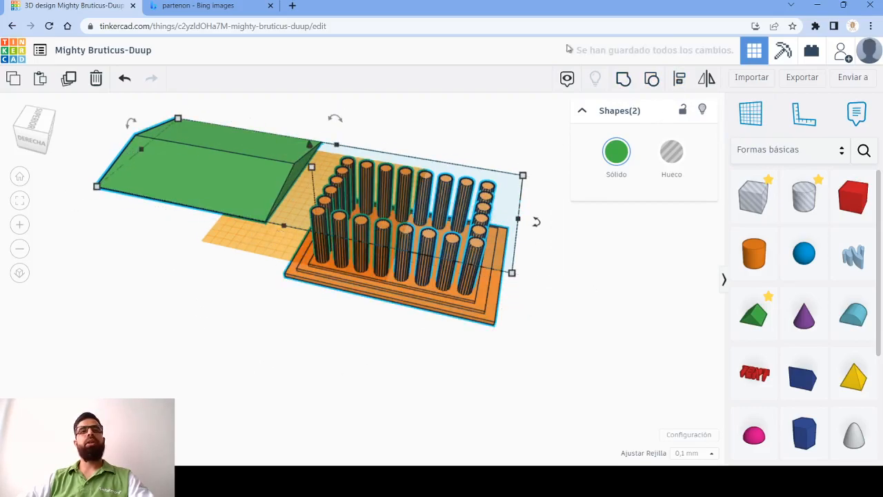
pyautogui.click(679, 78)
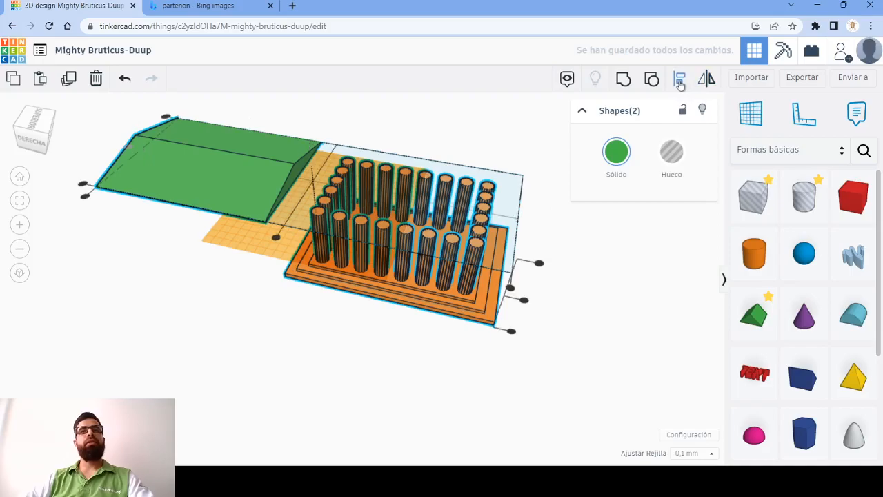
pyautogui.click(276, 237)
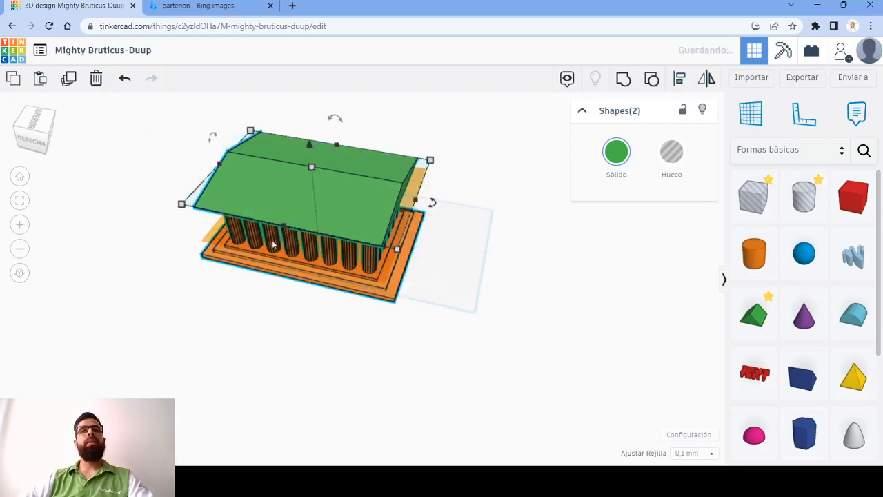
# - Check the roof's placement from the front, then group the roof with the columned base into one shape
pyautogui.click(472, 305)
pyautogui.moveTo(314, 316); pyautogui.dragTo(560, 287, button='right')
pyautogui.moveTo(214, 121); pyautogui.dragTo(415, 337)
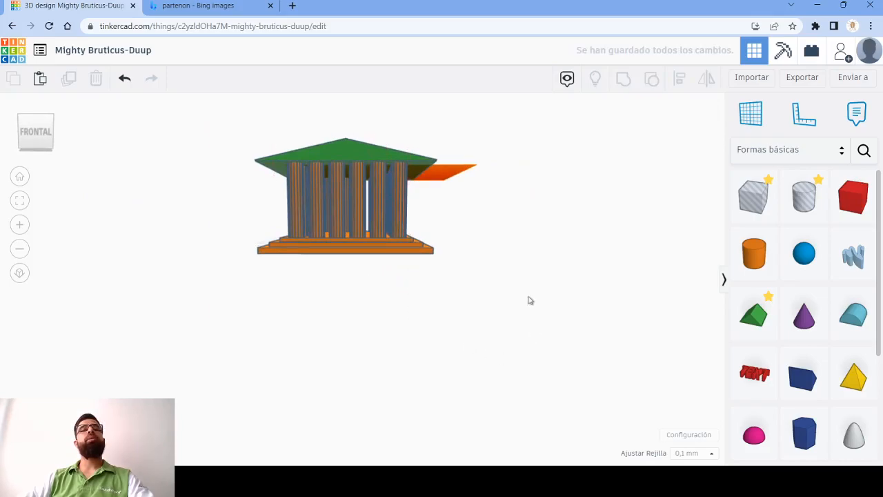
pyautogui.moveTo(527, 195); pyautogui.dragTo(274, 141, button='right')
pyautogui.moveTo(227, 94); pyautogui.dragTo(441, 290)
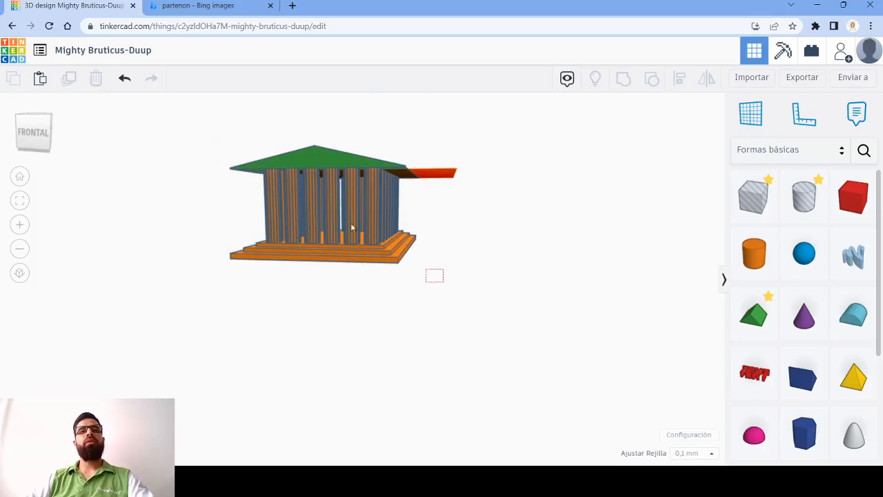
pyautogui.moveTo(368, 238); pyautogui.dragTo(312, 179)
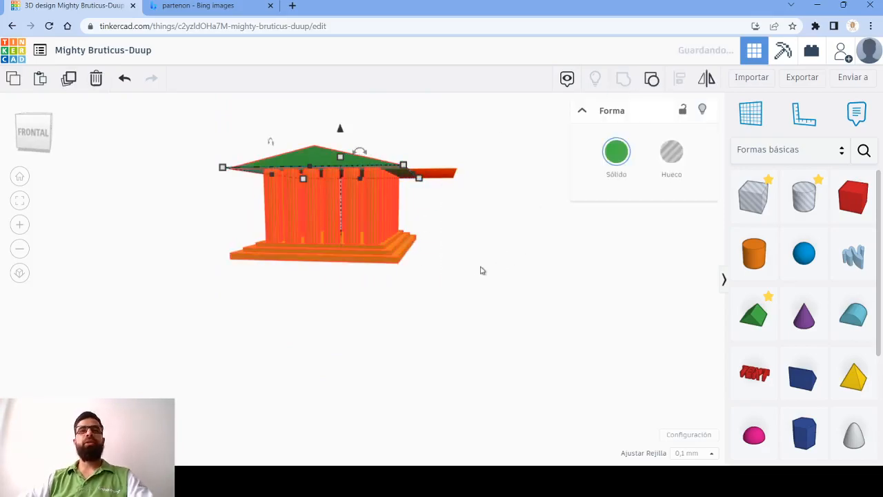
pyautogui.click(559, 288)
pyautogui.moveTo(558, 288); pyautogui.dragTo(485, 291, button='right')
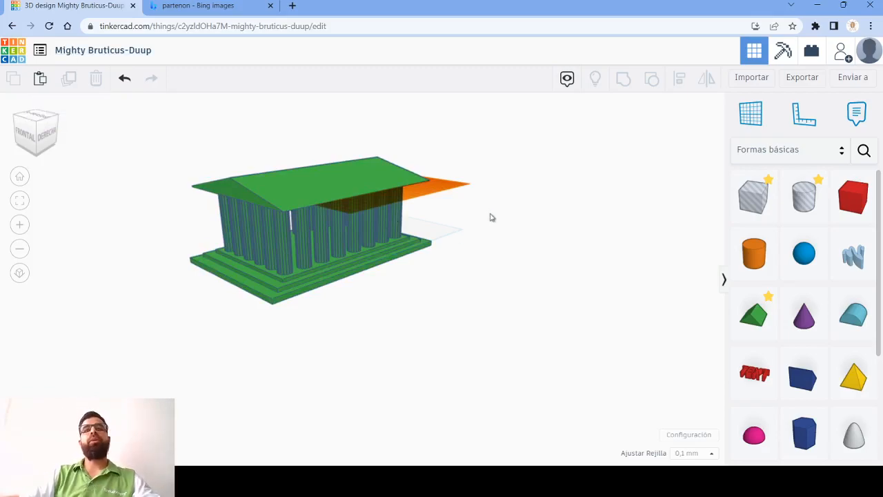
# - Select the complete Parthenon and open its export options for 3D download
pyautogui.moveTo(428, 314); pyautogui.dragTo(281, 187)
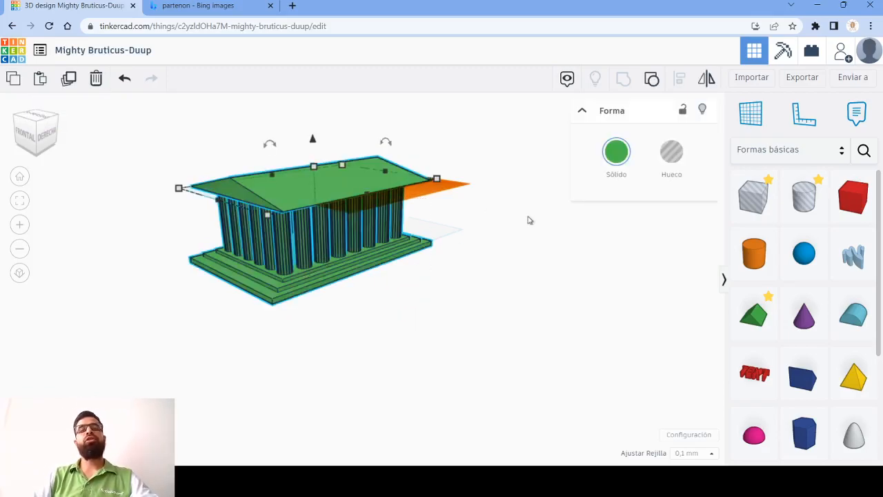
pyautogui.moveTo(446, 290); pyautogui.dragTo(467, 274, button='right')
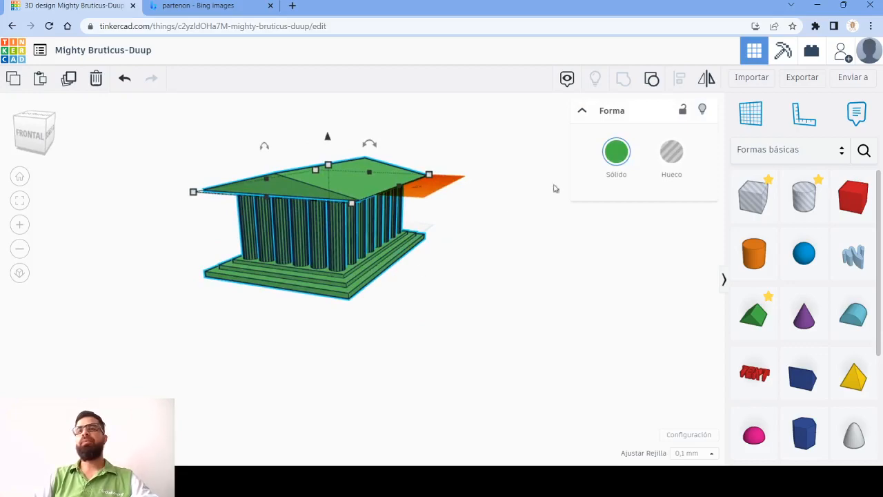
pyautogui.moveTo(493, 246); pyautogui.dragTo(570, 49, button='right')
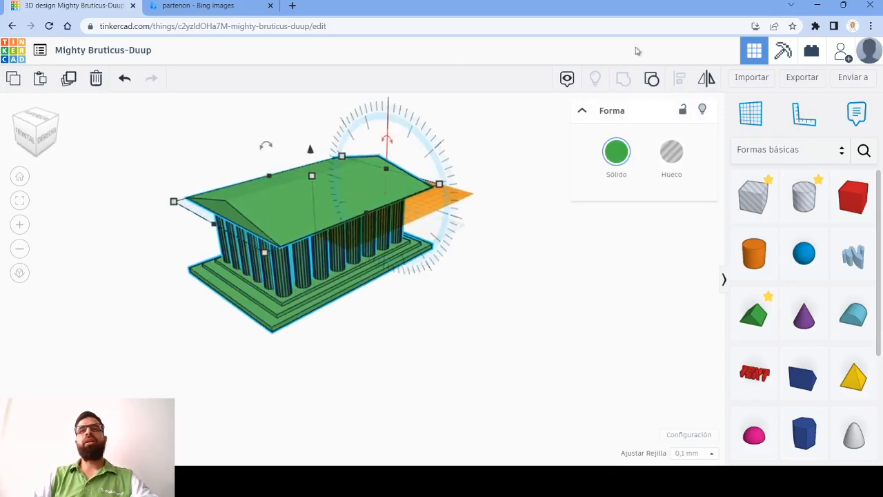
pyautogui.click(804, 79)
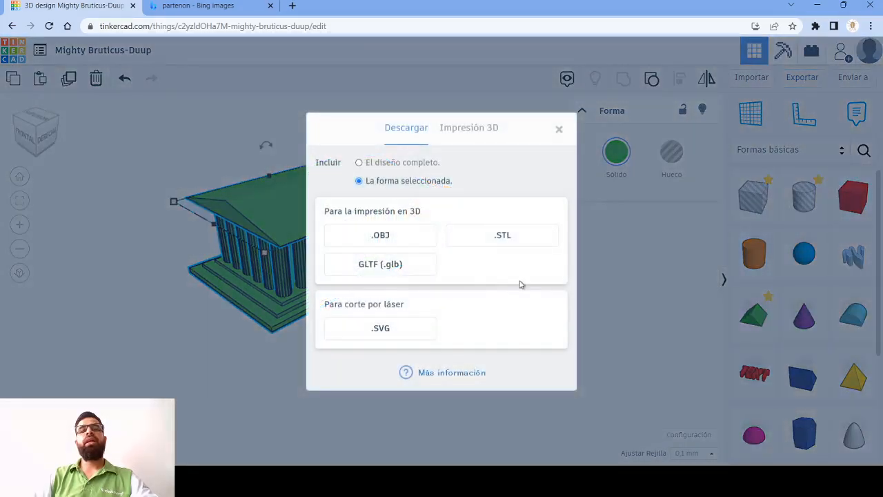
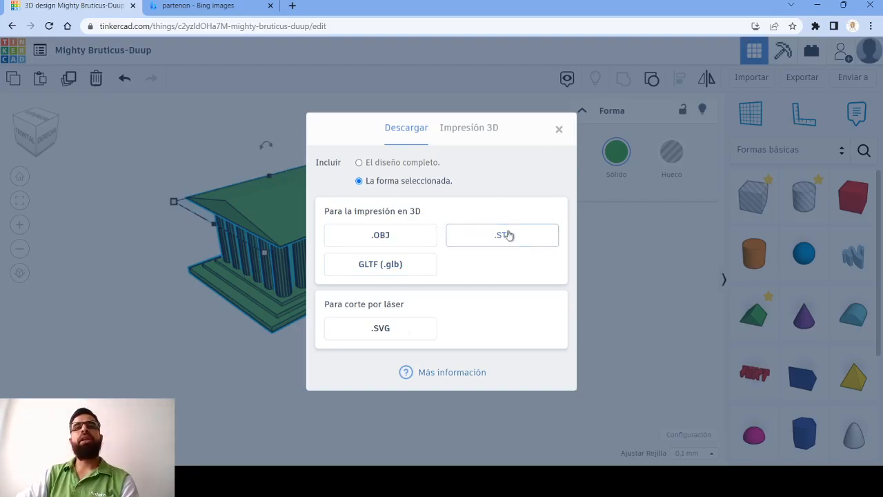
# - Download the selected Parthenon as an STL file for 3D printing, leaving the design's name as it is
pyautogui.click(513, 240)
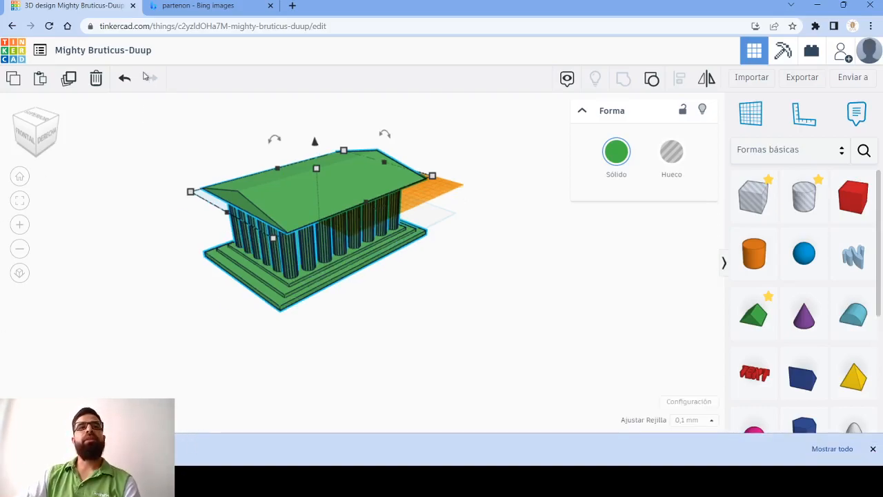
pyautogui.click(150, 51)
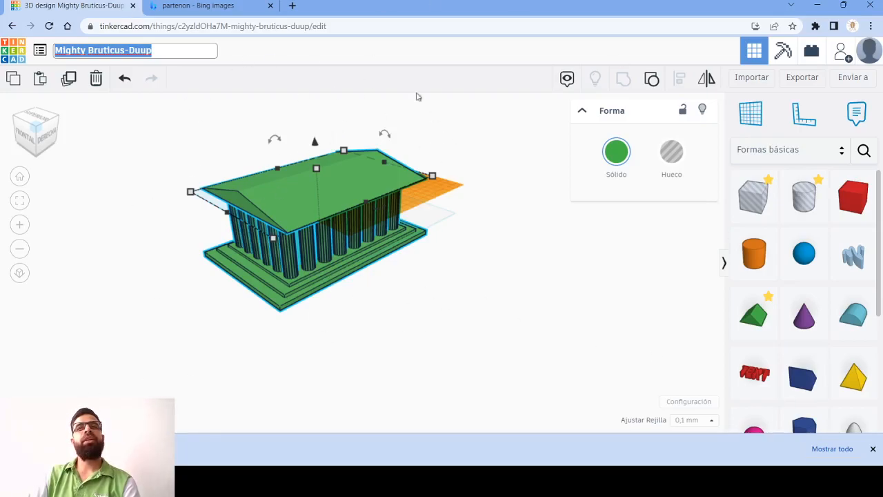
pyautogui.click(380, 60)
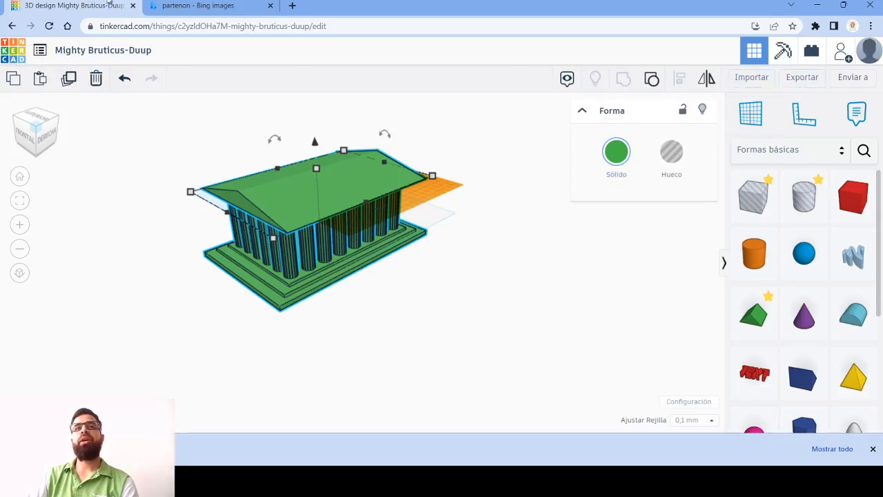
# - Search the web for "thingiverse" in a new browser tab and open the Thingiverse site
pyautogui.click(207, 6)
pyautogui.doubleClick(290, 6)
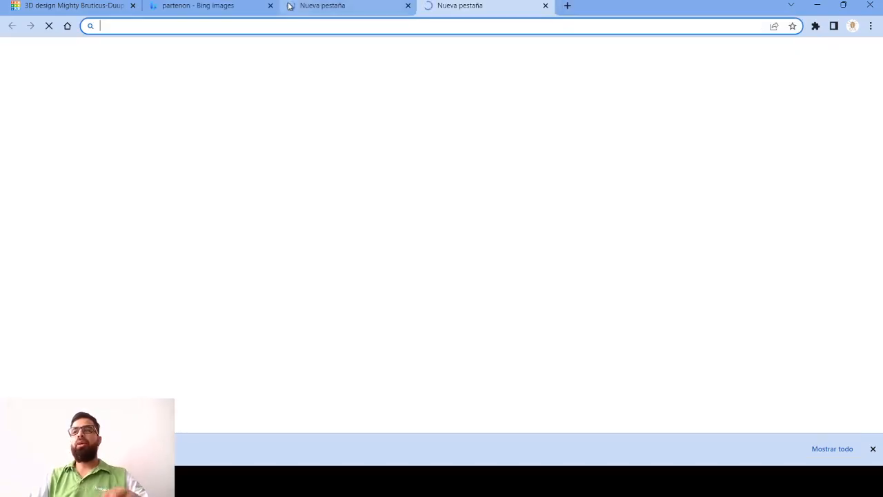
pyautogui.write('thin')
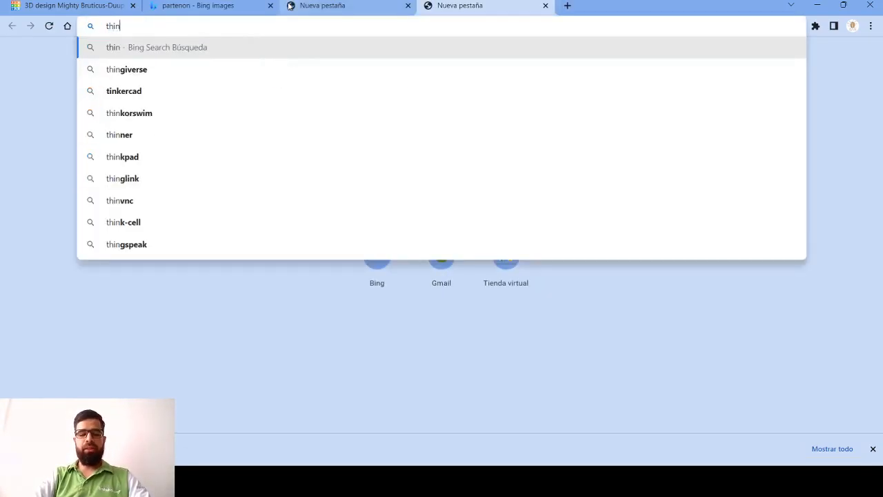
pyautogui.write('giver')
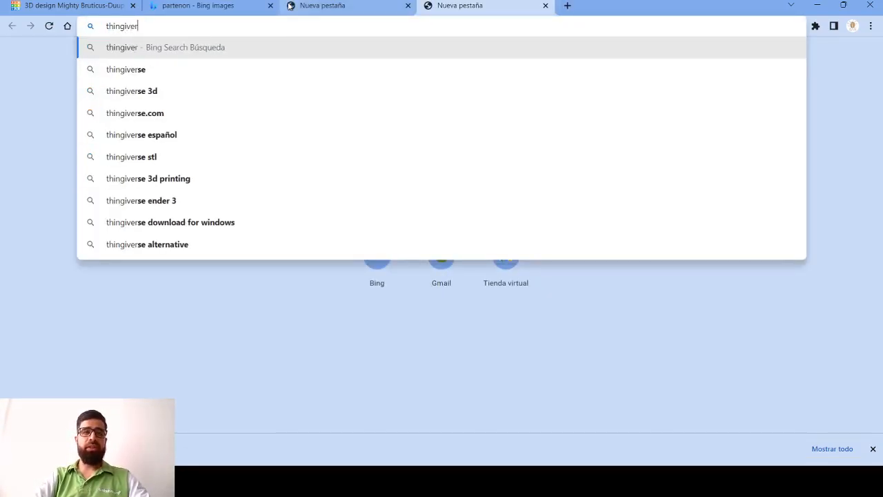
pyautogui.click(125, 69)
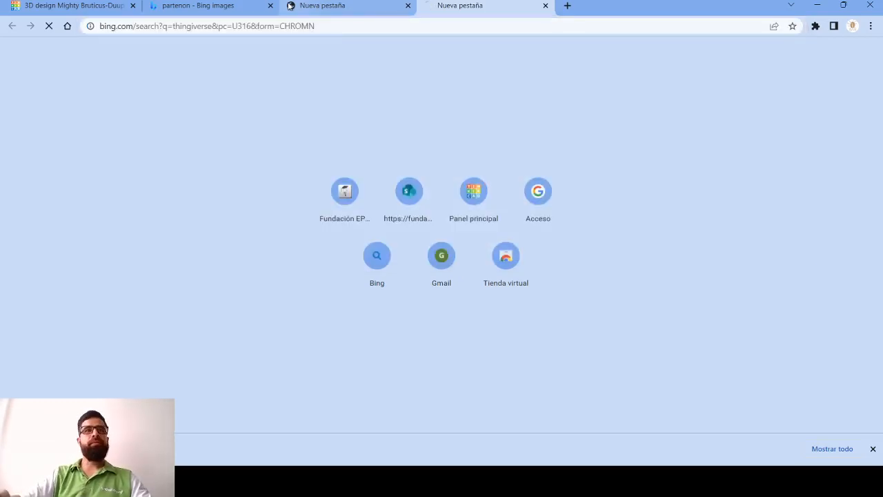
pyautogui.click(195, 140)
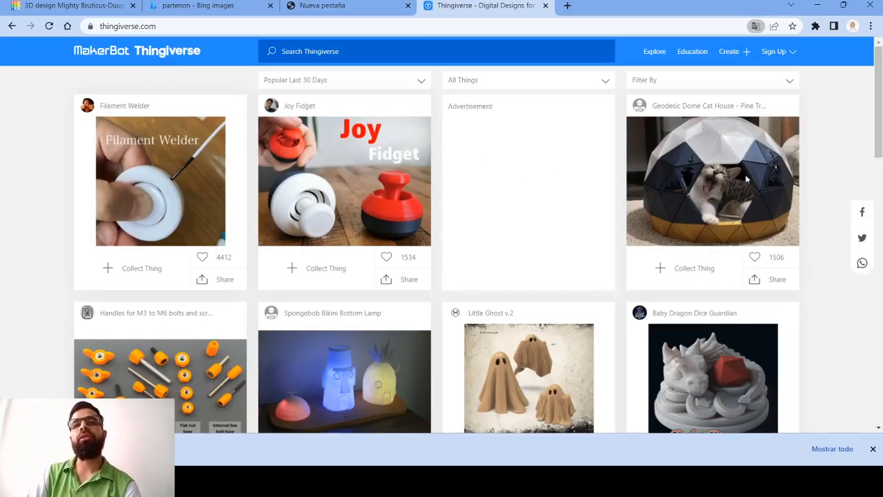
# - Browse the popular 3D models on the Thingiverse home page to see what kinds of designs are offered
pyautogui.scroll(-1, 744, 201)
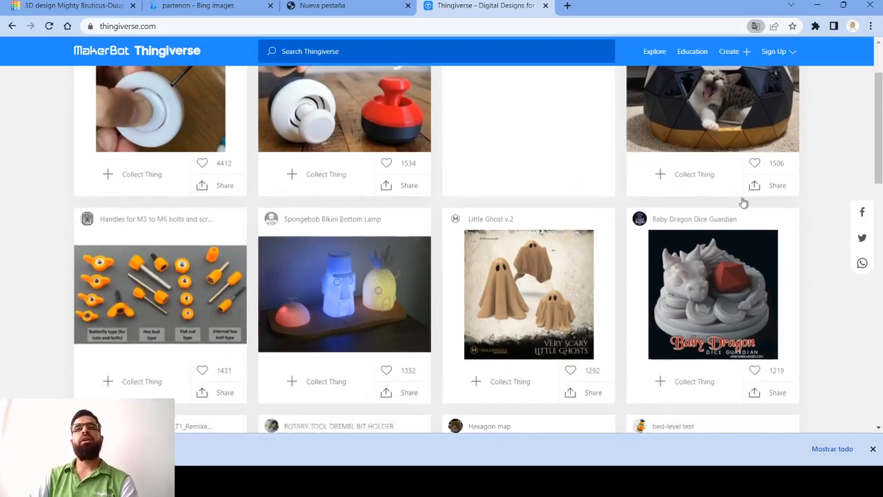
pyautogui.scroll(1, 743, 202)
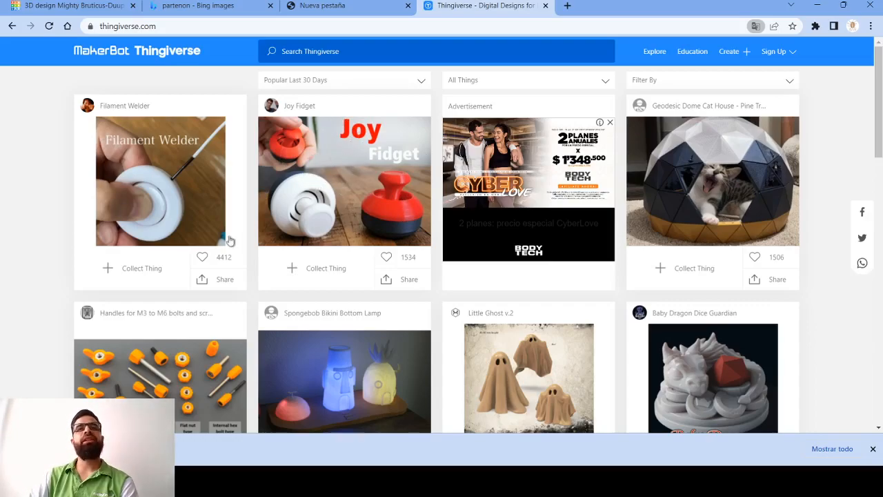
pyautogui.scroll(-2, 344, 157)
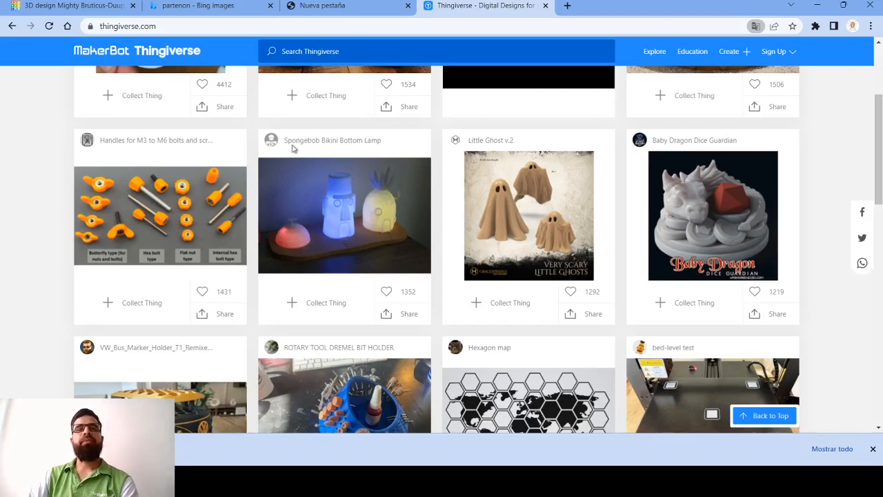
pyautogui.scroll(-3, 690, 221)
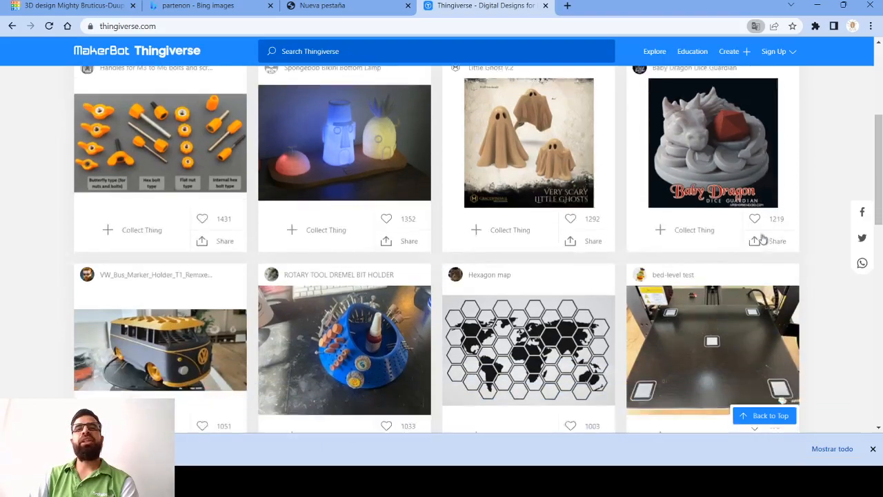
pyautogui.scroll(-4, 311, 110)
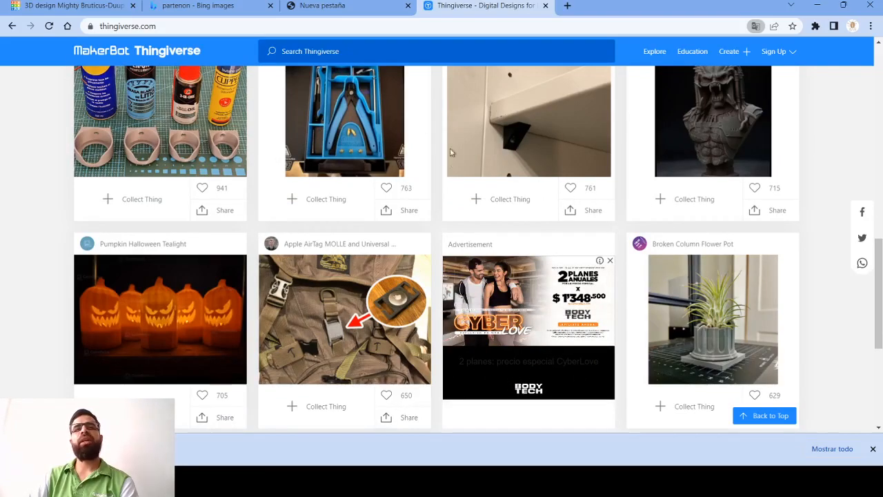
pyautogui.scroll(1, 341, 190)
pyautogui.scroll(3, 341, 190)
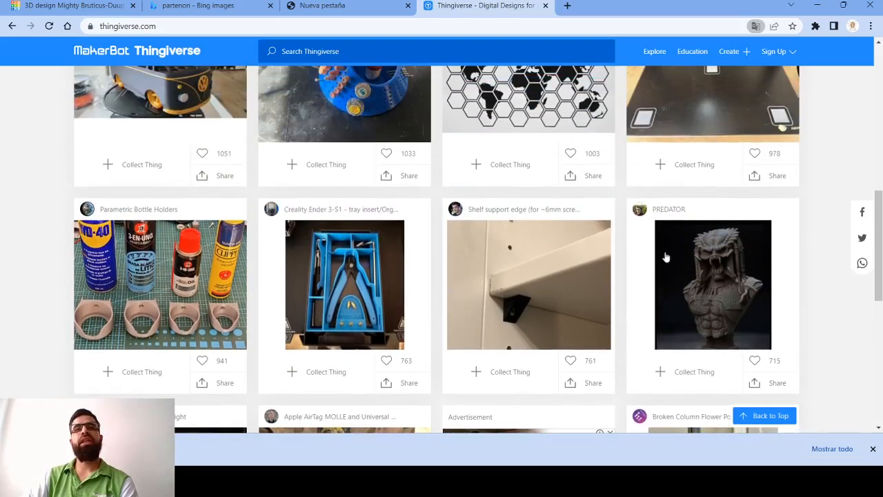
# - Open the "Shelf support edge (for ~6mm screws)" model in its own tab and view its last rendered preview image
pyautogui.middleClick(530, 306)
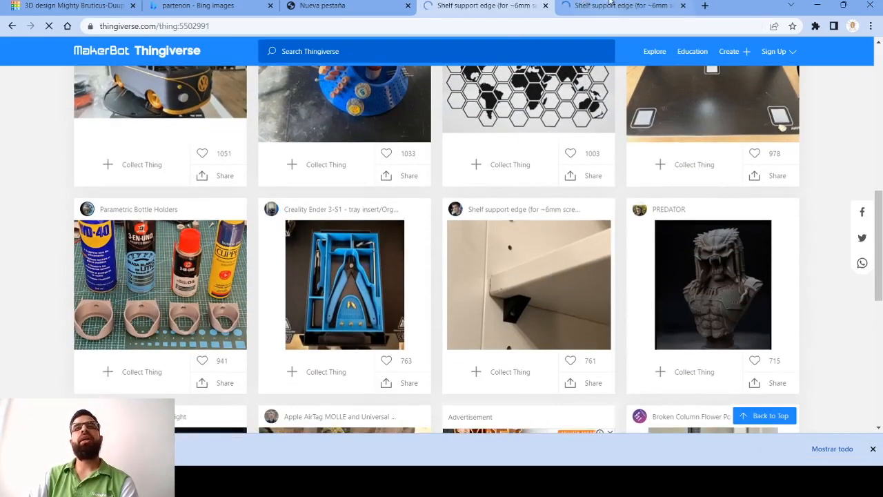
pyautogui.click(587, 6)
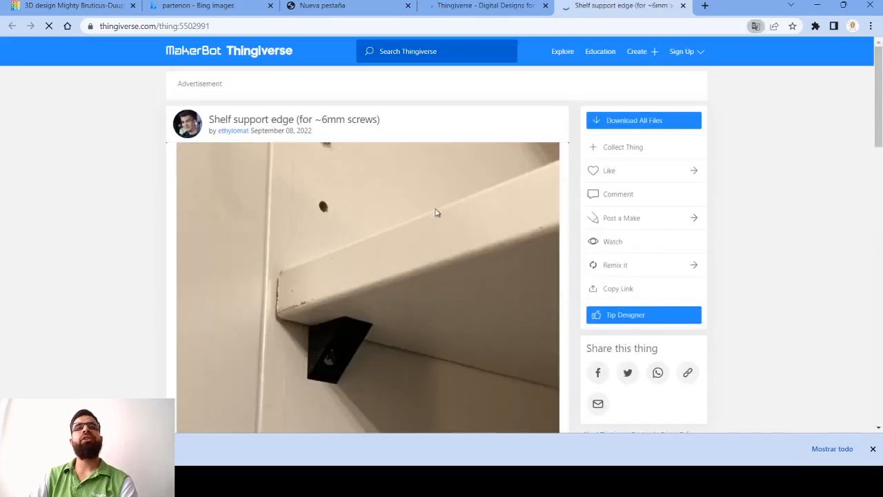
pyautogui.scroll(-3, 469, 217)
pyautogui.scroll(3, 491, 163)
pyautogui.scroll(-3, 448, 228)
pyautogui.click(354, 300)
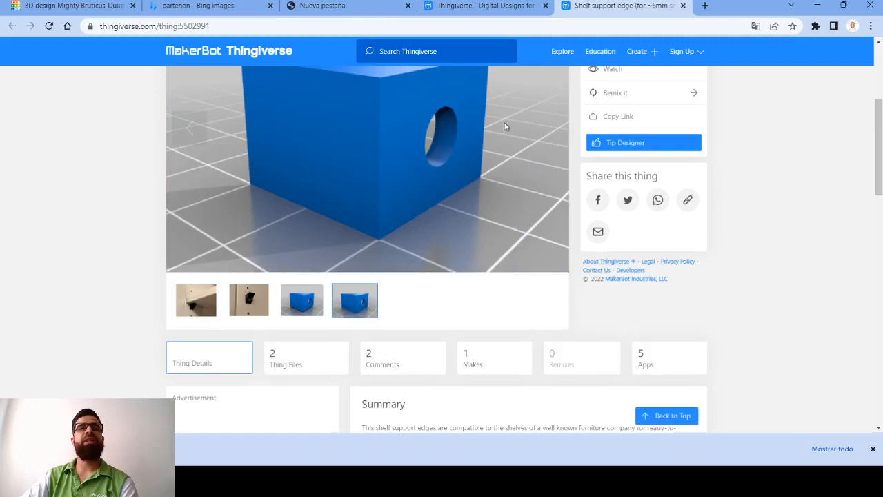
pyautogui.scroll(2, 422, 147)
pyautogui.scroll(1, 647, 151)
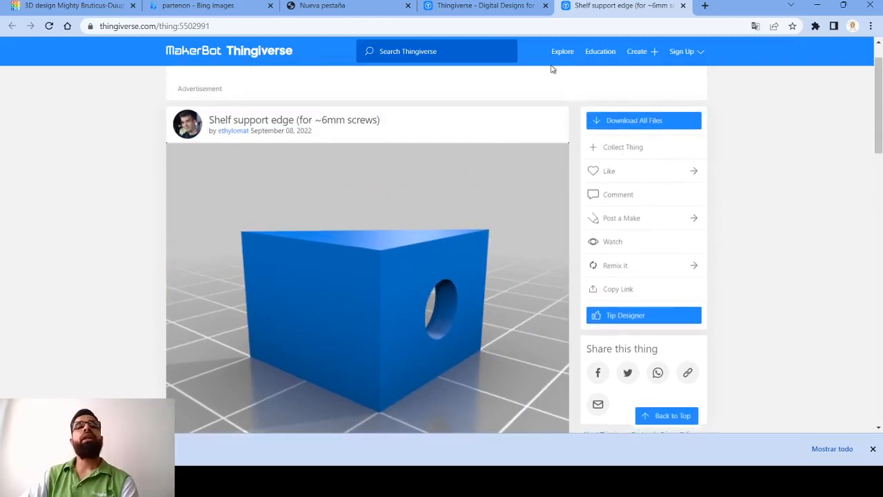
# - Bookmark the shelf support model's page and close the duplicate tab showing the same model
pyautogui.click(792, 26)
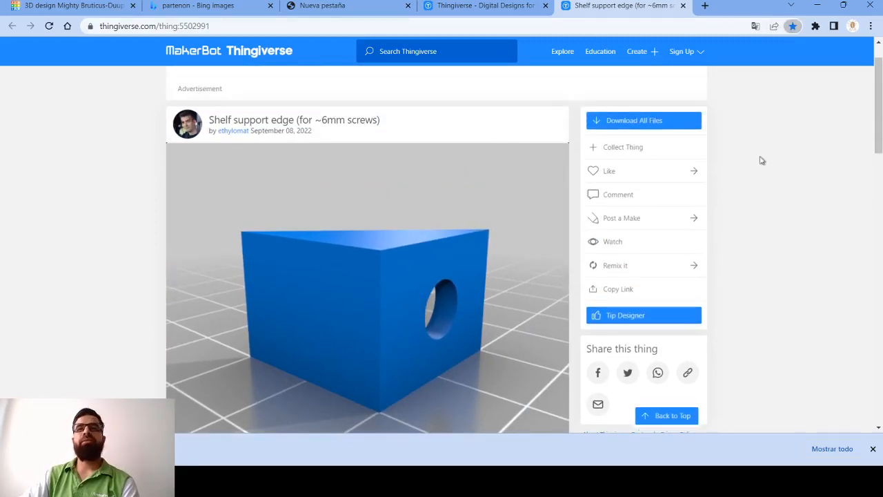
pyautogui.click(467, 8)
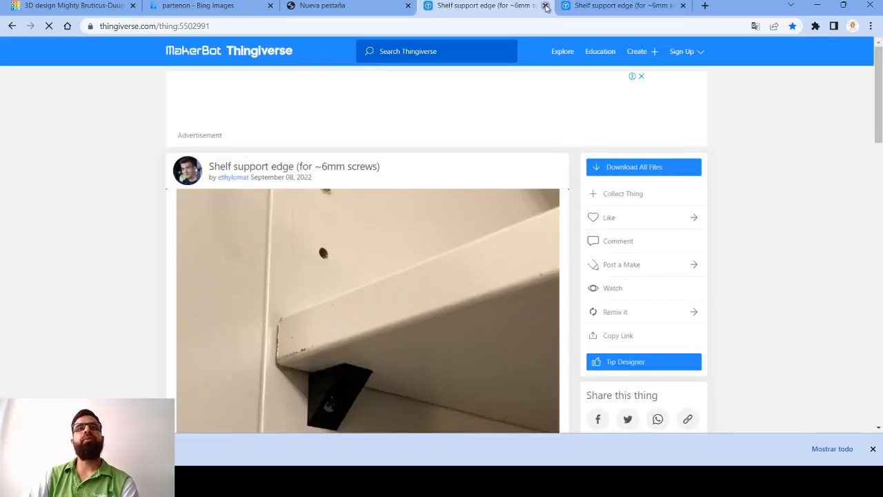
pyautogui.click(545, 5)
# - Use the empty browser tab to search for "thingiverse" and open the Thingiverse home page again
pyautogui.click(325, 7)
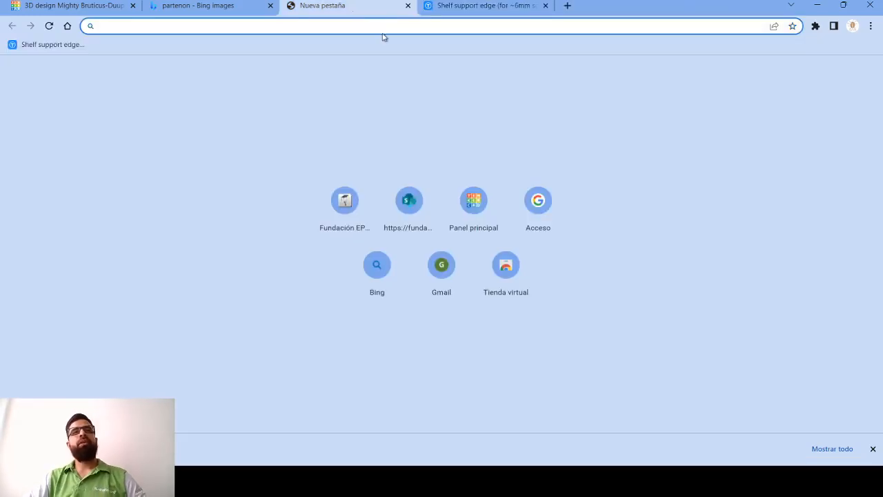
pyautogui.write('thingi')
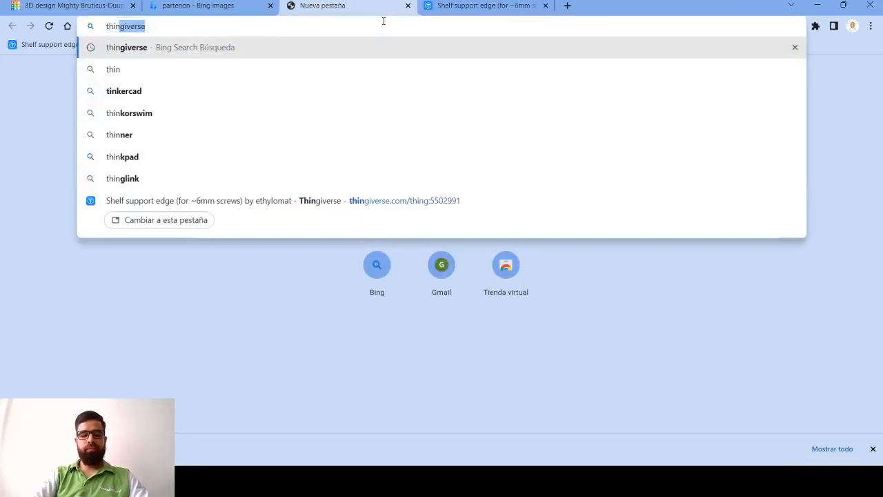
pyautogui.write('ver')
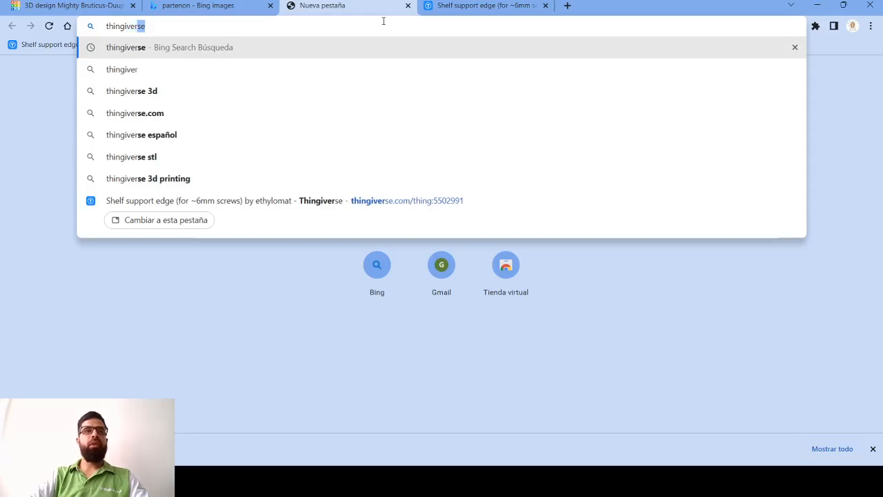
pyautogui.press('Return')
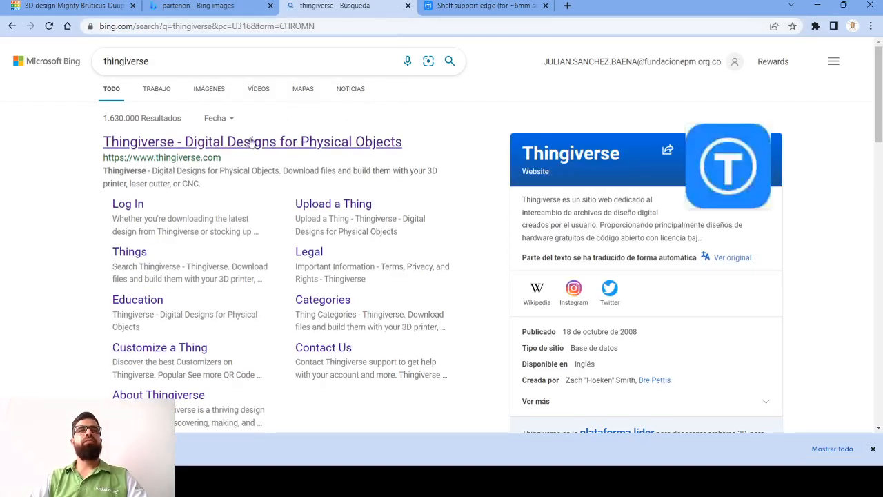
pyautogui.click(263, 142)
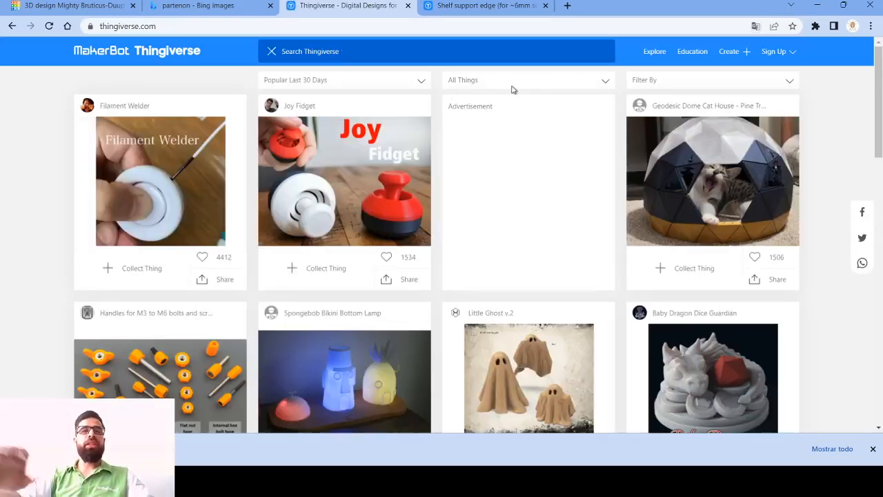
# - Search Thingiverse for "motobomba"
pyautogui.write('motobomba')
pyautogui.press('Return')
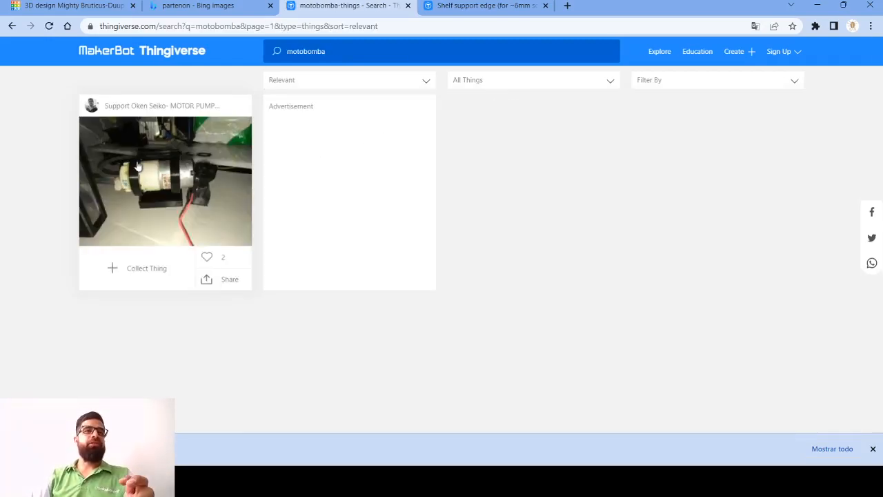
# - Replace the Thingiverse search term with "pump" and run the search
pyautogui.moveTo(348, 49); pyautogui.dragTo(244, 53)
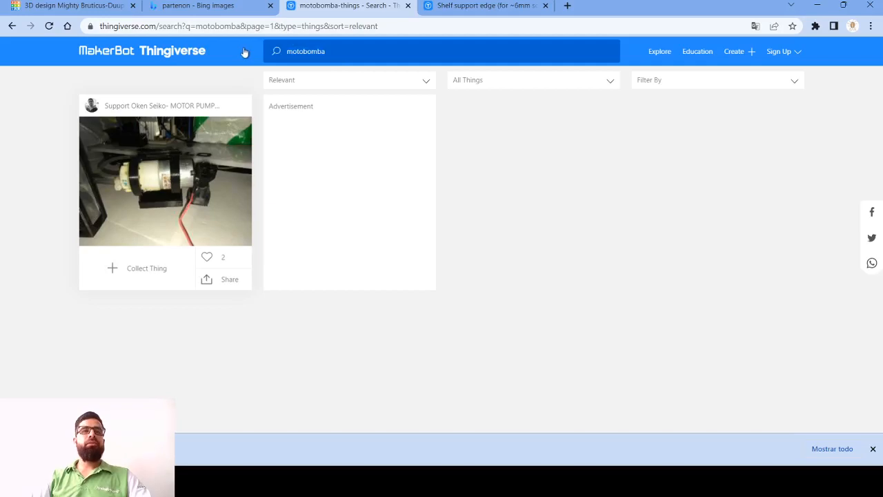
pyautogui.click(391, 48)
pyautogui.hotkey('ctrl', 'a')
pyautogui.press('BackSpace')
pyautogui.write('pump')
pyautogui.press('Return')
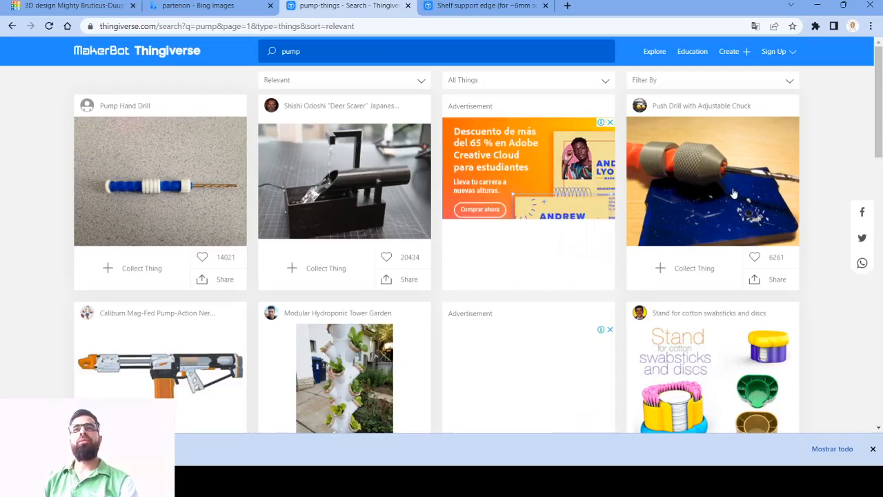
# - Examine the first page of pump search results for printable pump models, and return to the start of the list
pyautogui.scroll(-5, 734, 187)
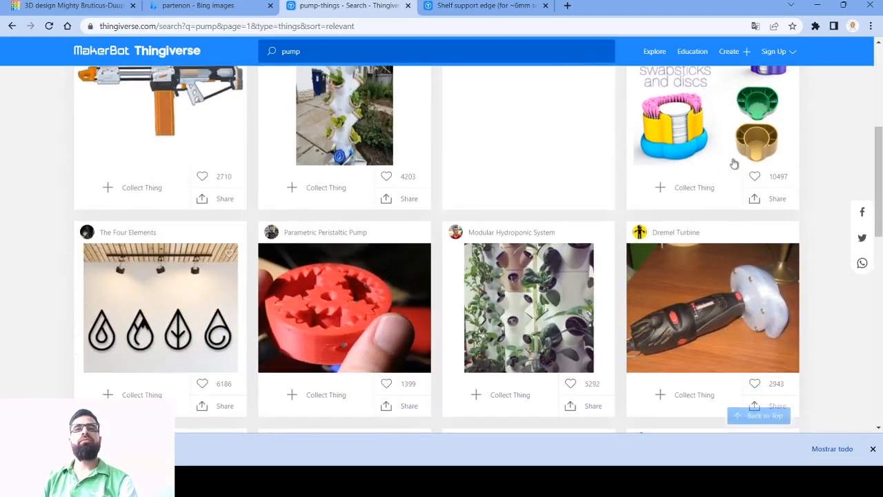
pyautogui.scroll(-3, 736, 163)
pyautogui.scroll(4, 745, 227)
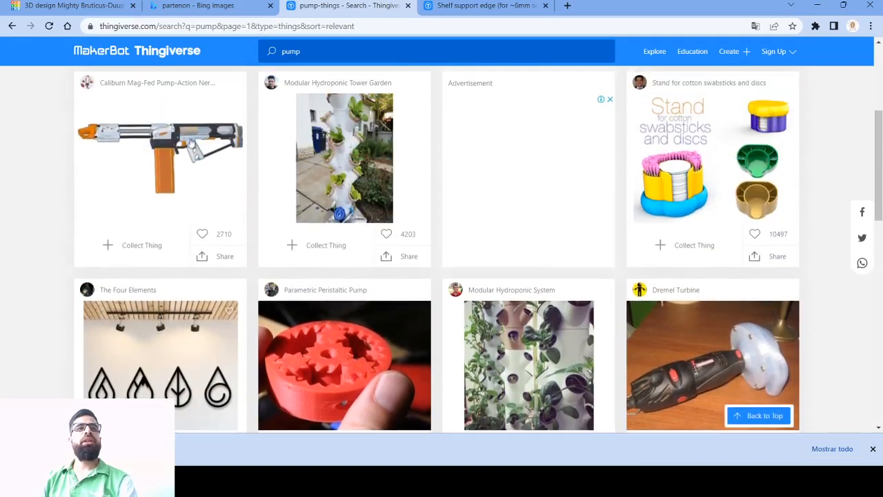
pyautogui.scroll(-3, 751, 293)
pyautogui.scroll(-3, 121, 152)
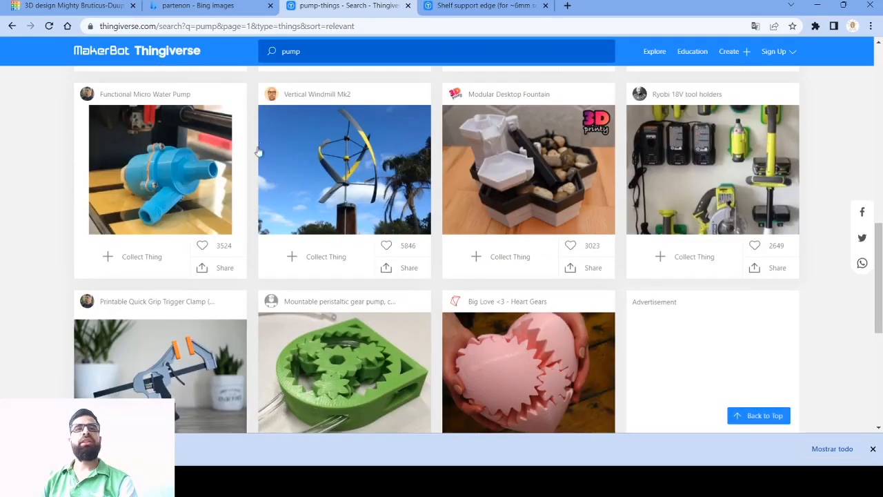
pyautogui.scroll(-2, 173, 162)
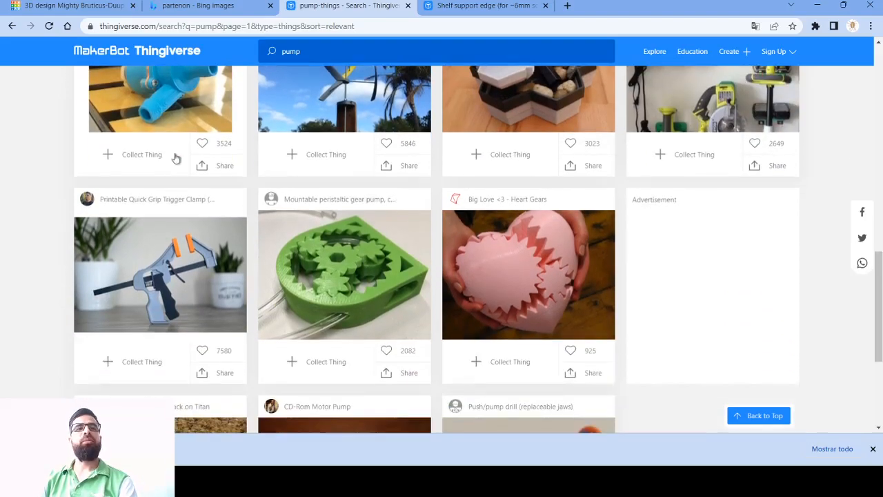
pyautogui.scroll(-3, 178, 261)
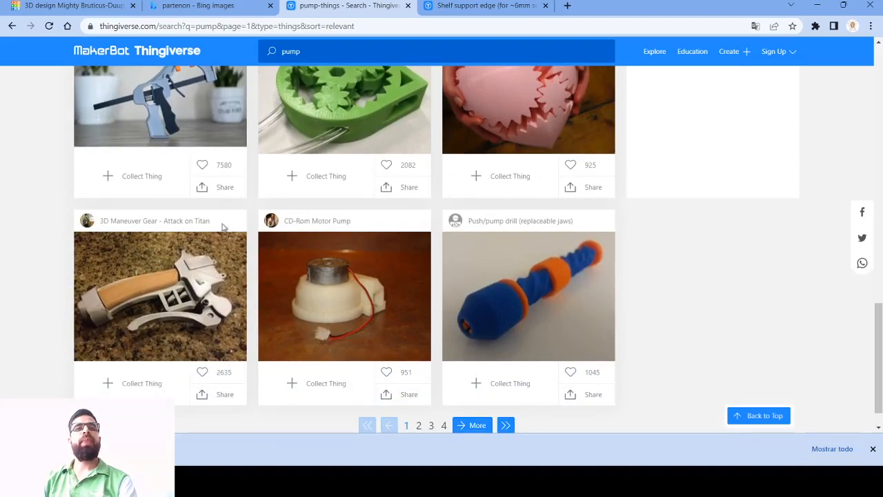
pyautogui.scroll(10, 690, 234)
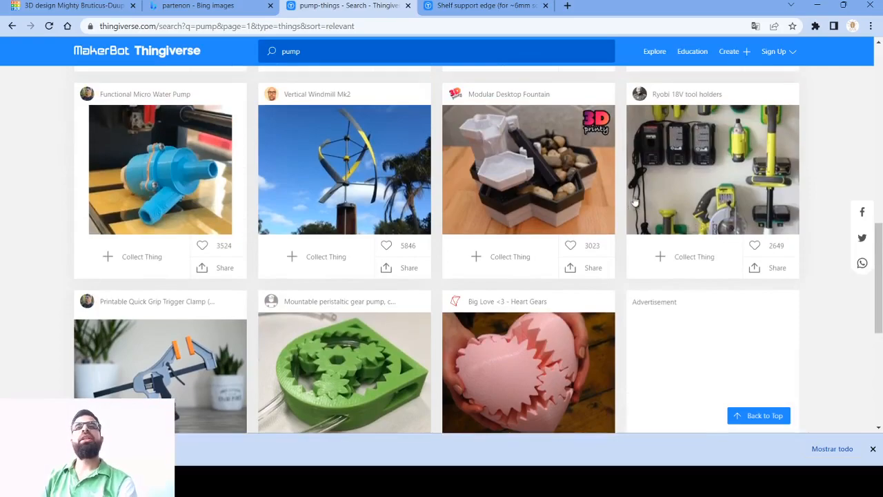
pyautogui.scroll(4, 725, 143)
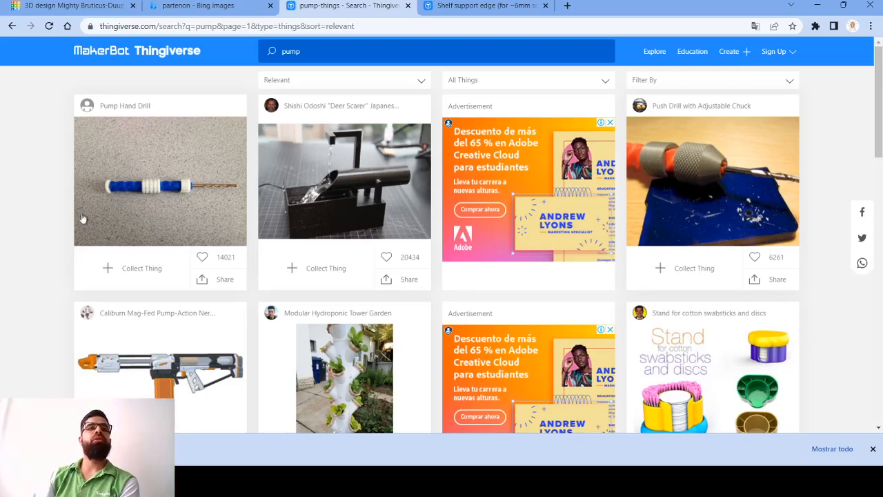
# - Open the Pump Hand Drill model from the search results, download all its files and open the download
pyautogui.click(171, 151)
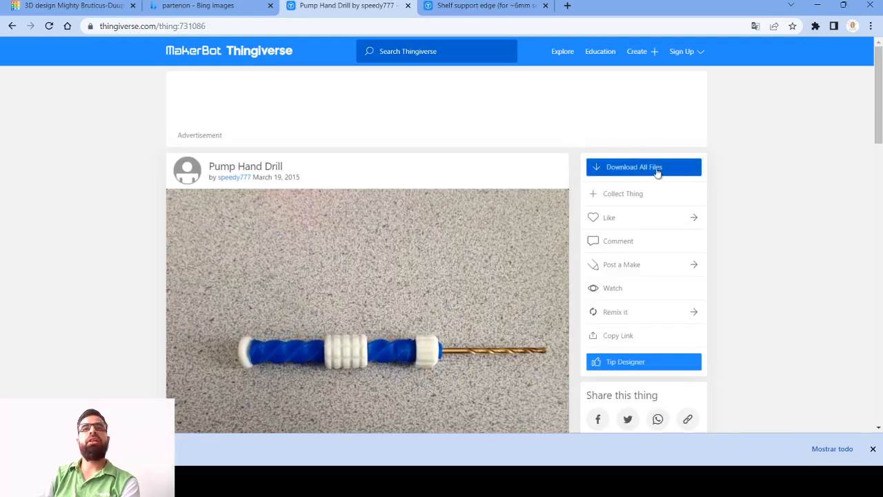
pyautogui.click(657, 171)
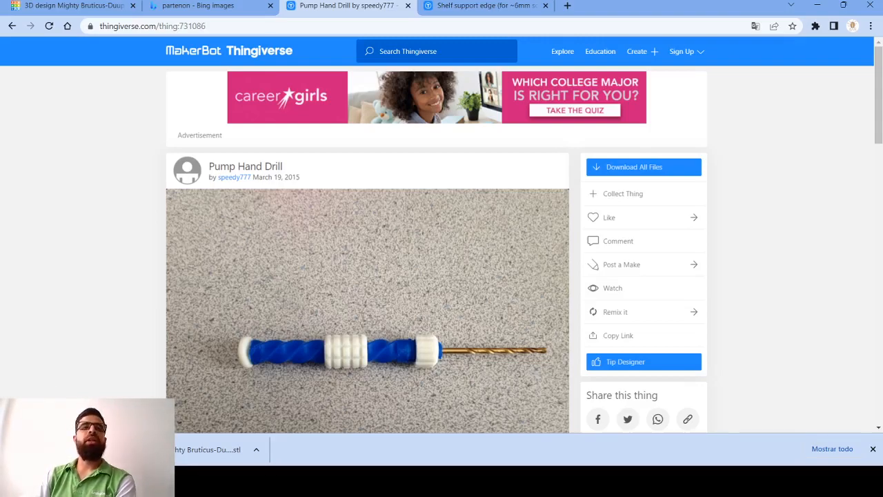
pyautogui.click(69, 450)
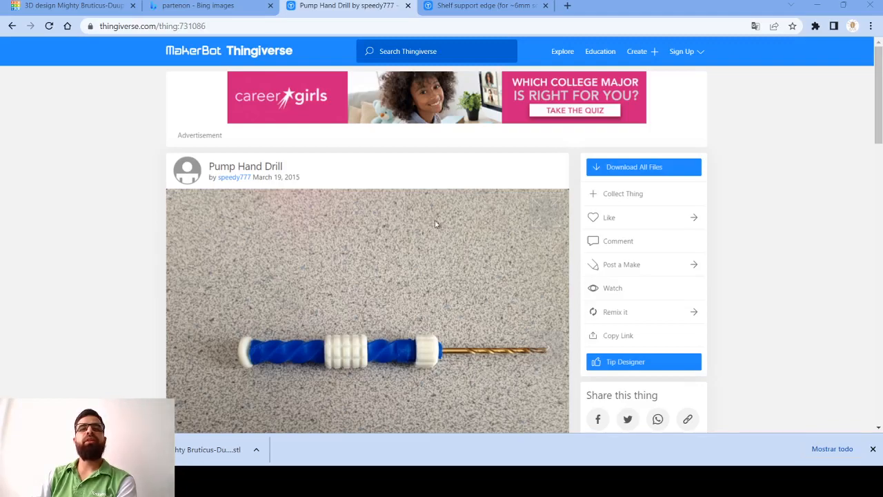
pyautogui.click(815, 5)
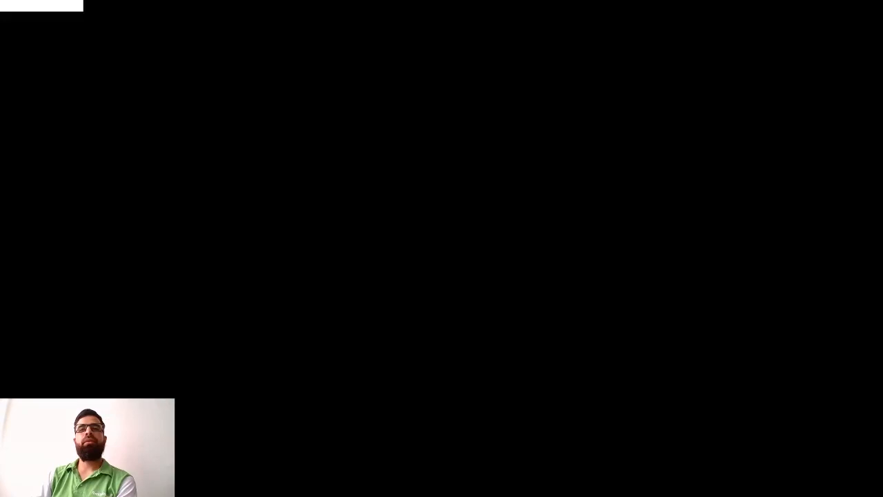
pyautogui.click(445, 482)
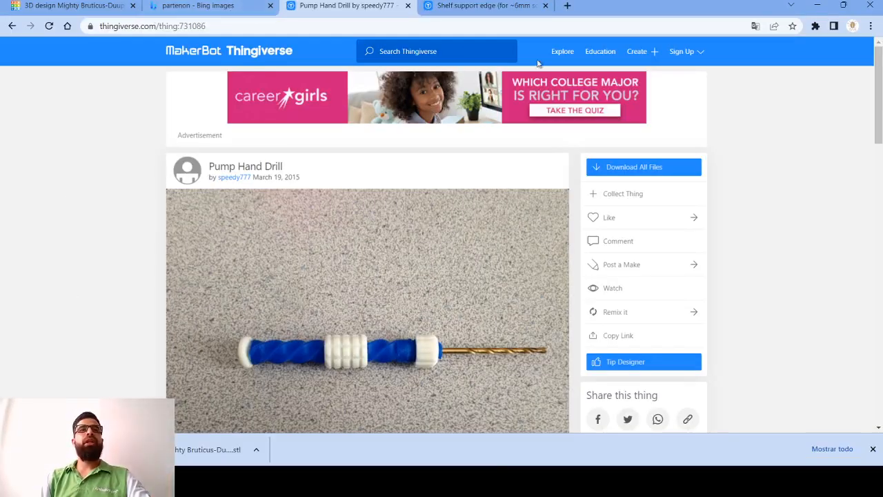
# - Switch back to Tinkercad, leave the Parthenon design for the dashboard and create a new 3D design
pyautogui.click(79, 4)
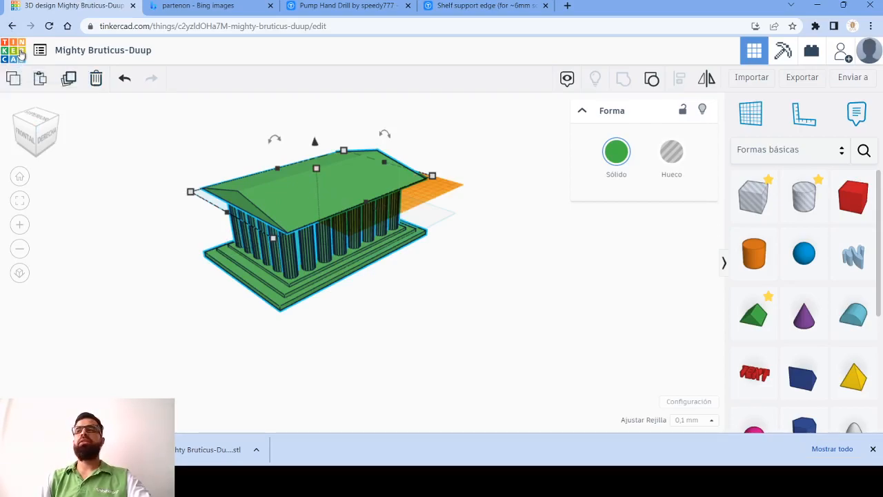
pyautogui.click(21, 53)
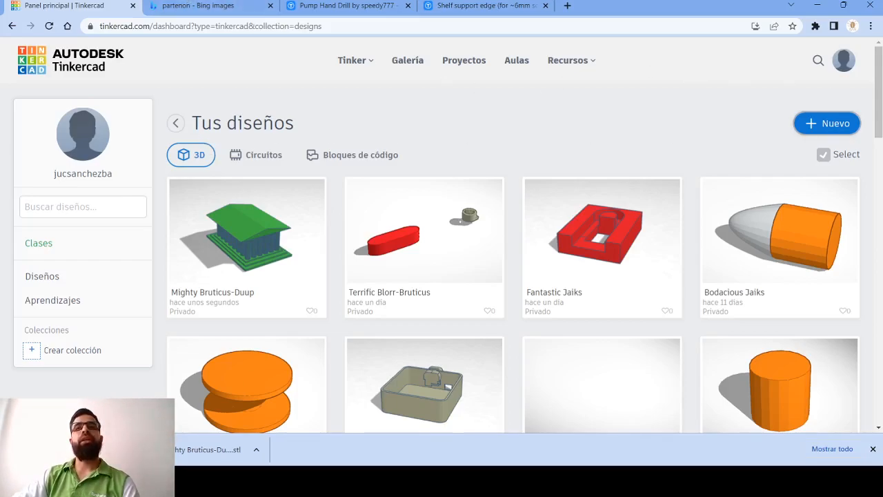
pyautogui.click(827, 127)
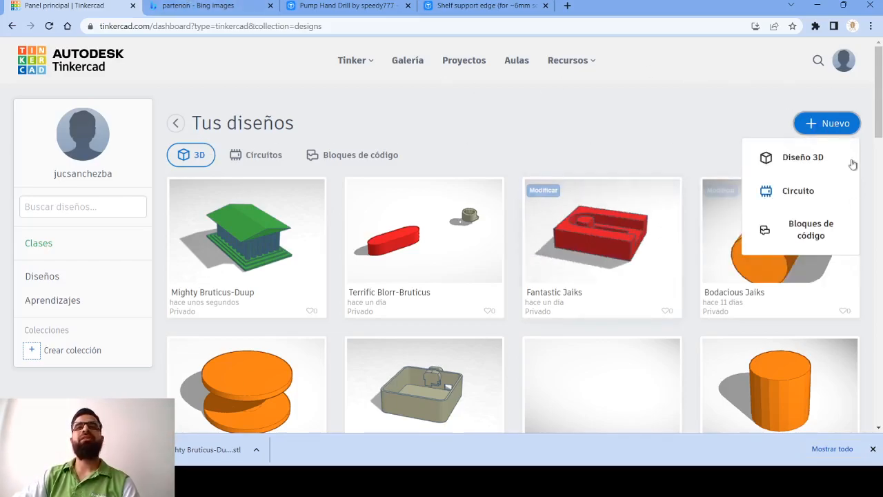
pyautogui.click(806, 165)
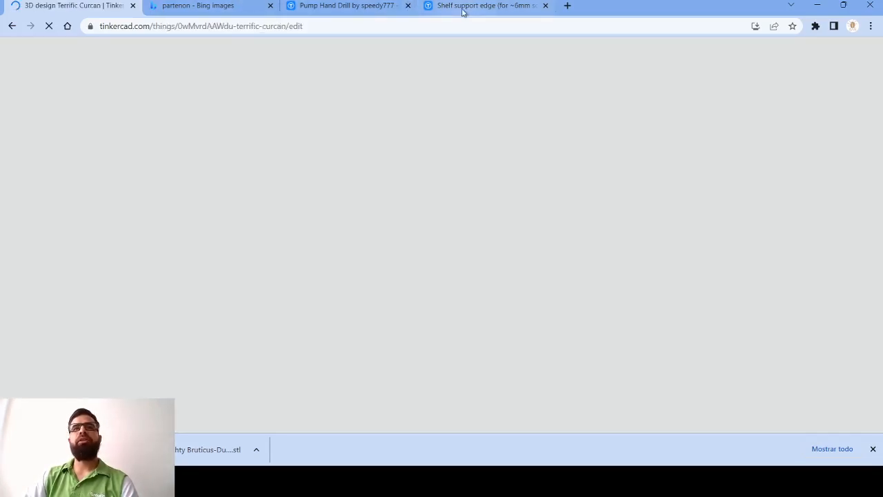
# - Switch to the Thingiverse page of the Pump Hand Drill and review its tags, license and related hand tools
pyautogui.click(347, 7)
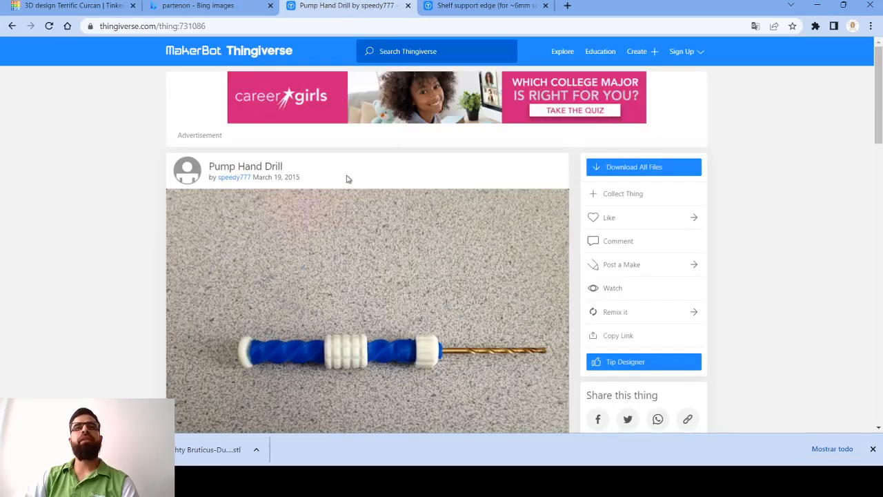
pyautogui.scroll(-15, 490, 219)
pyautogui.scroll(-2, 213, 307)
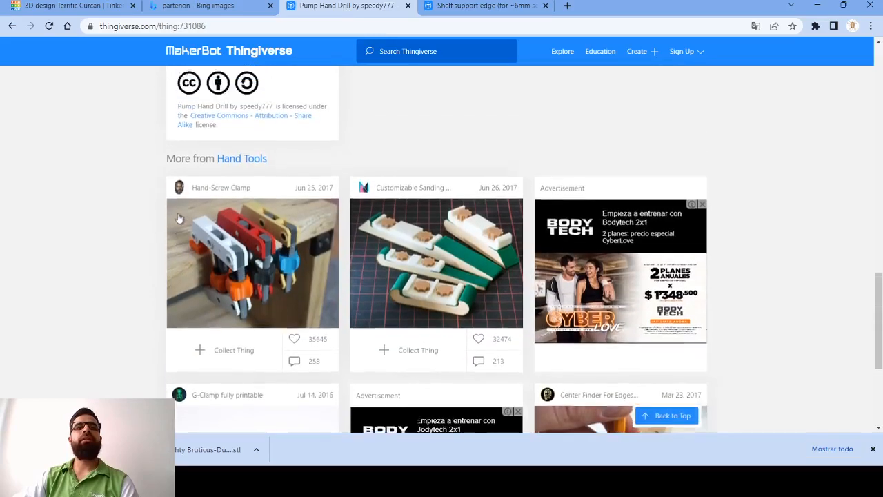
pyautogui.scroll(5, 227, 207)
pyautogui.scroll(-2, 227, 322)
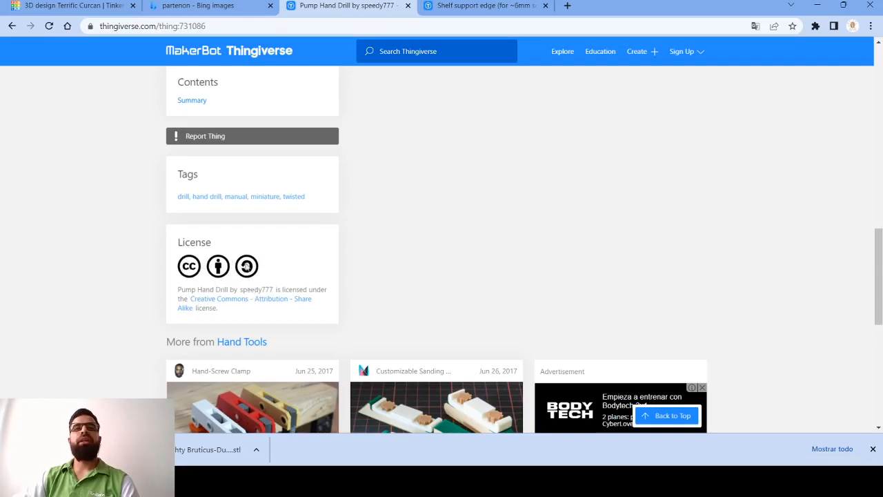
pyautogui.scroll(-2, 363, 201)
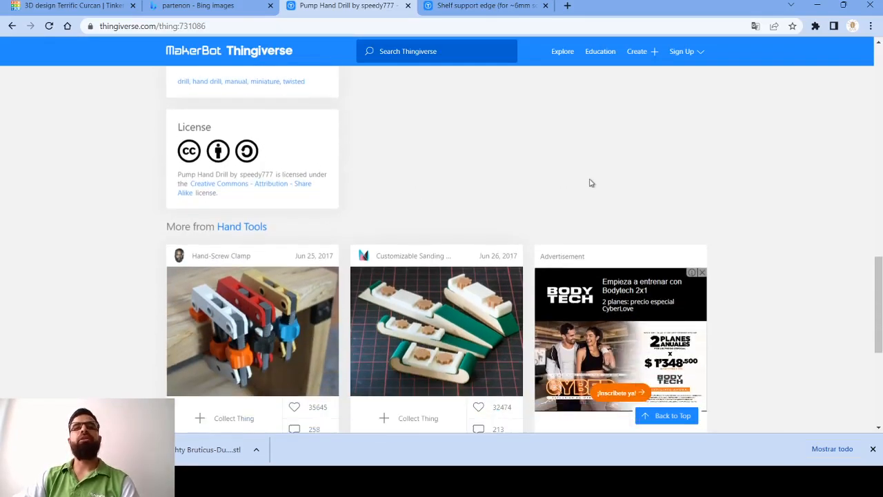
pyautogui.scroll(5, 590, 181)
# - Return to the new Tinkercad design and import handdrill.stl in millimetres at 100% scale
pyautogui.click(118, 6)
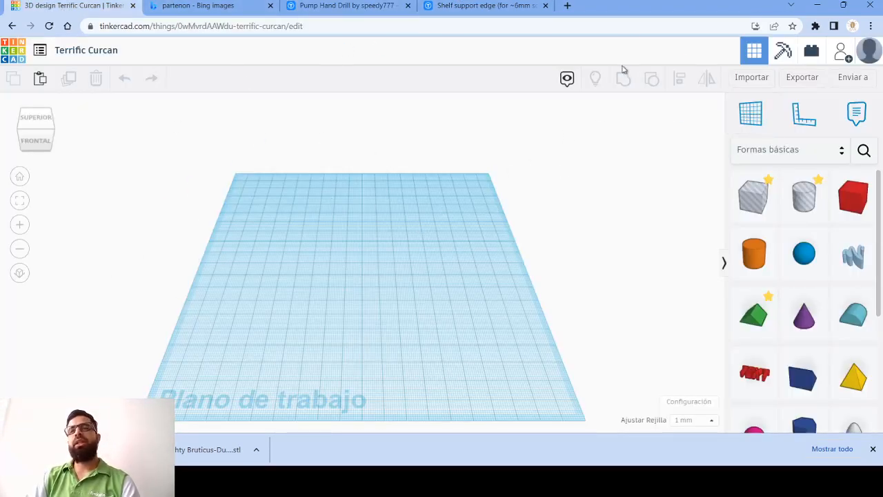
pyautogui.click(745, 80)
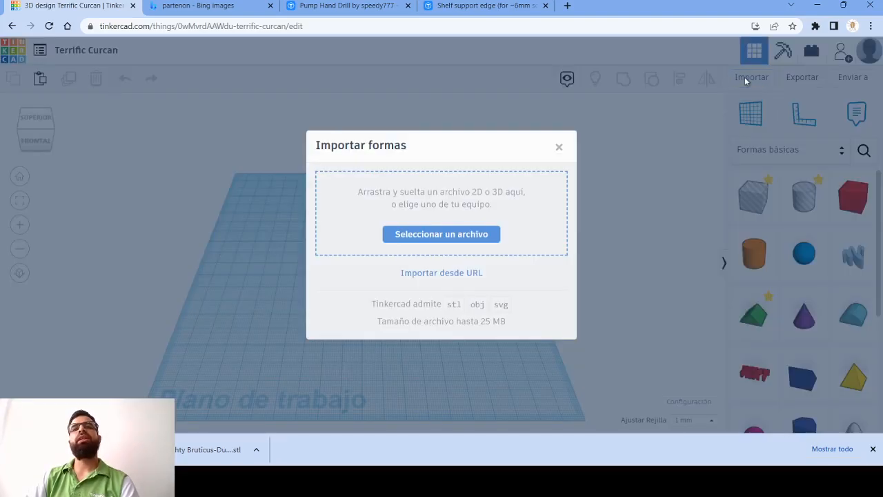
pyautogui.click(453, 235)
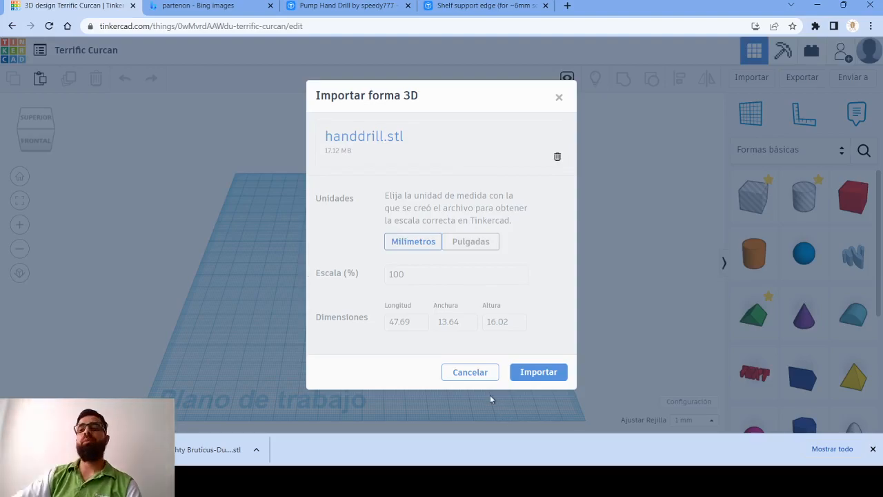
pyautogui.click(538, 372)
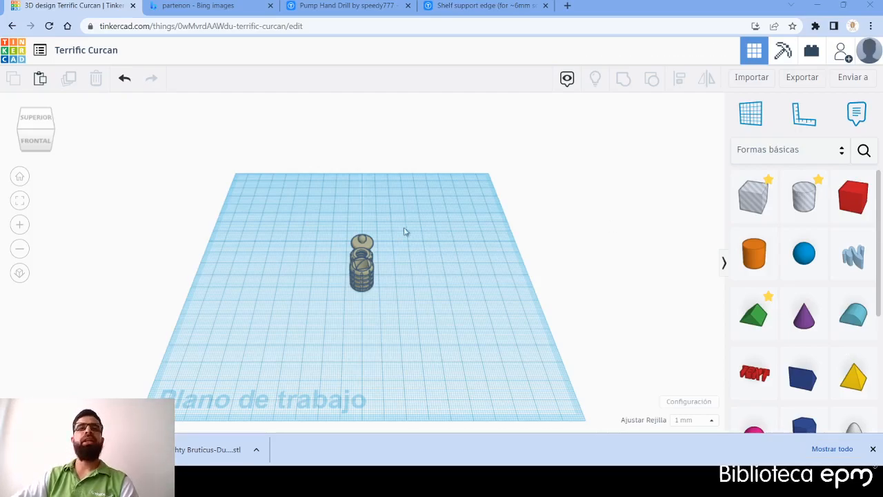
# - Examine the imported hand drill parts on the workplane from the front, back and side, up close and from afar
pyautogui.scroll(5, 369, 269)
pyautogui.scroll(-5, 373, 262)
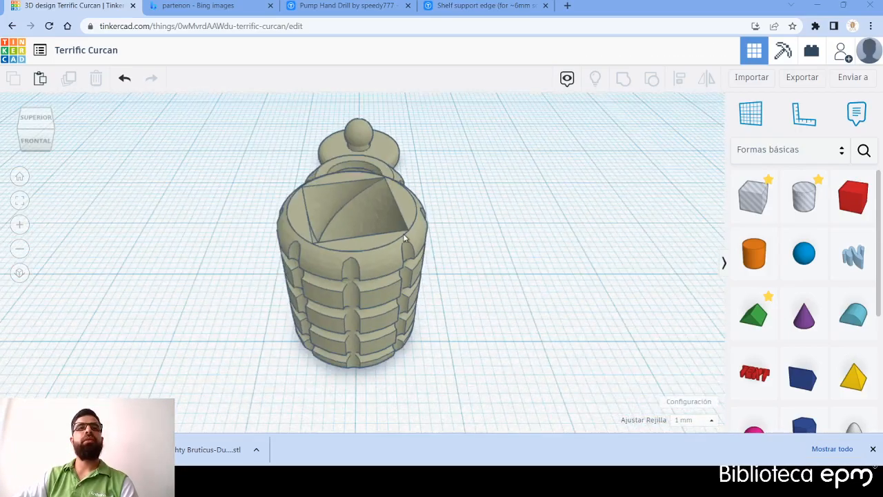
pyautogui.moveTo(428, 270); pyautogui.dragTo(372, 259, button='right')
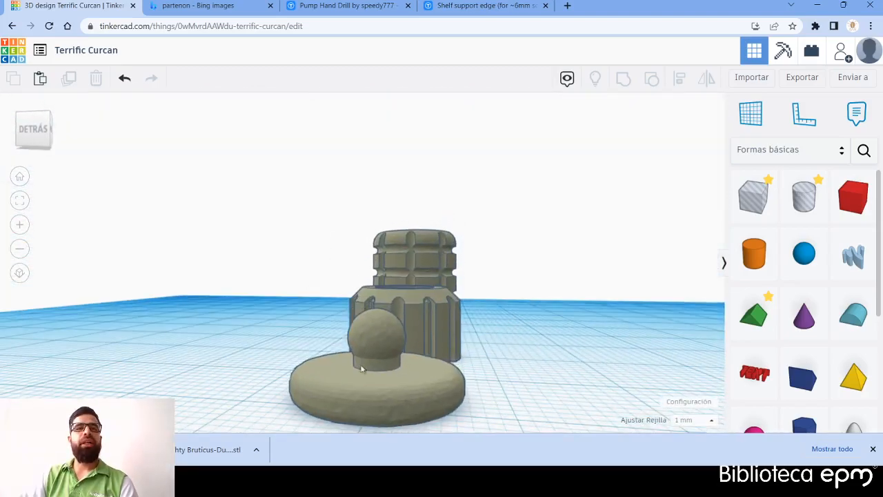
pyautogui.click(433, 401)
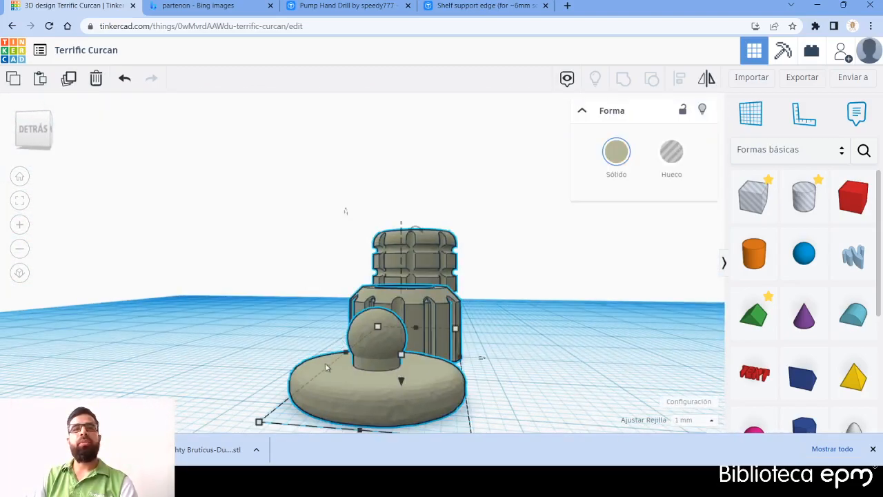
pyautogui.moveTo(510, 351); pyautogui.dragTo(259, 401, button='right')
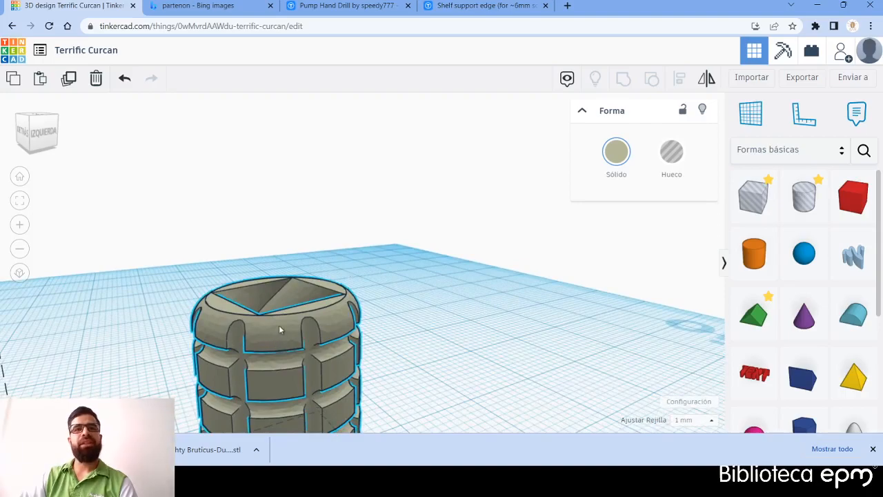
pyautogui.scroll(-5, 320, 345)
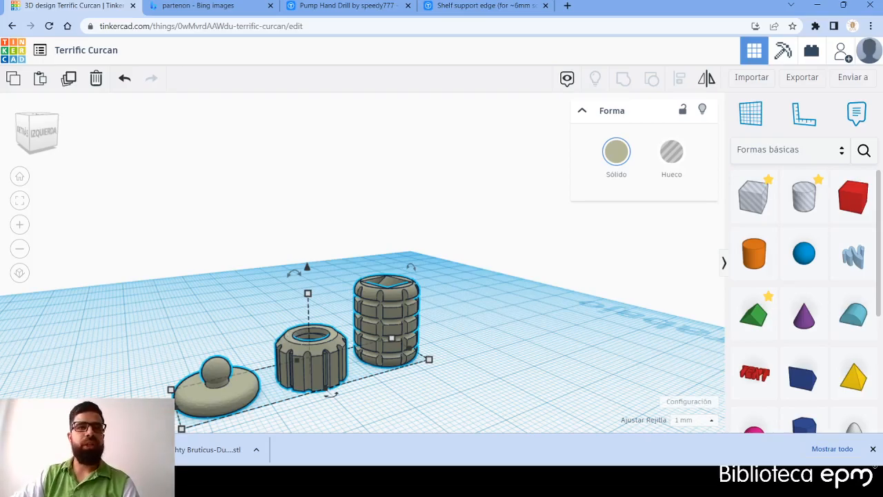
pyautogui.scroll(-4, 435, 321)
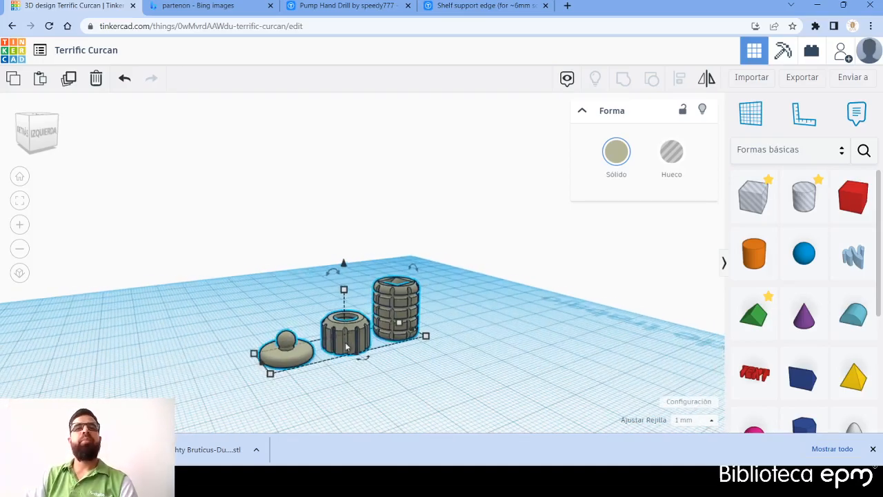
pyautogui.moveTo(455, 320); pyautogui.dragTo(765, 274, button='right')
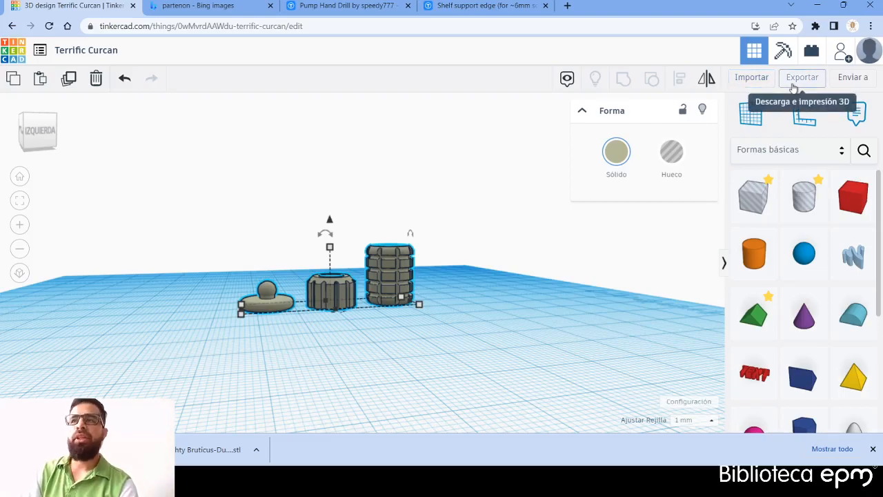
pyautogui.click(408, 355)
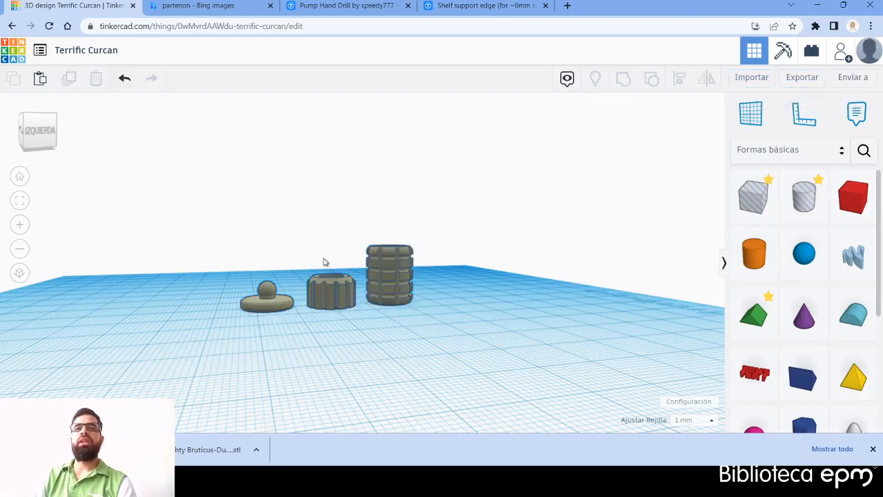
pyautogui.scroll(5, 339, 263)
pyautogui.scroll(-6, 398, 237)
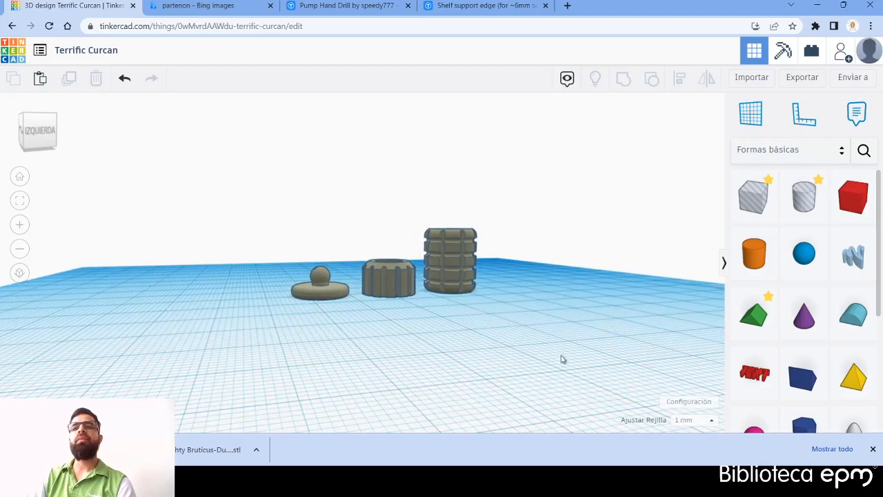